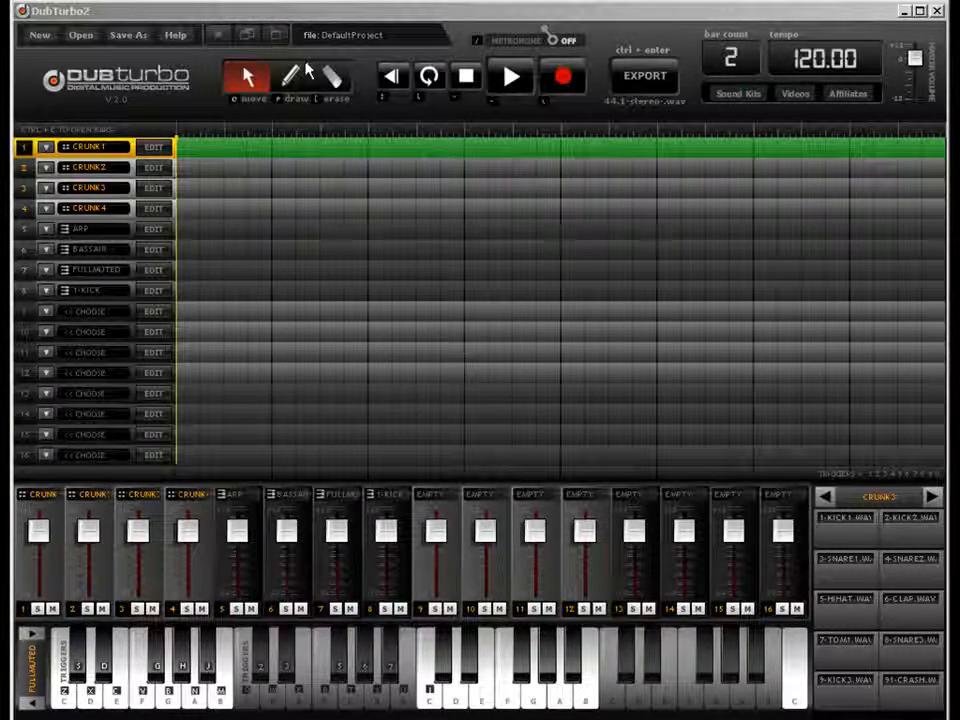
Turn on the metronome and play the empty project to hear it.
click(38, 36)
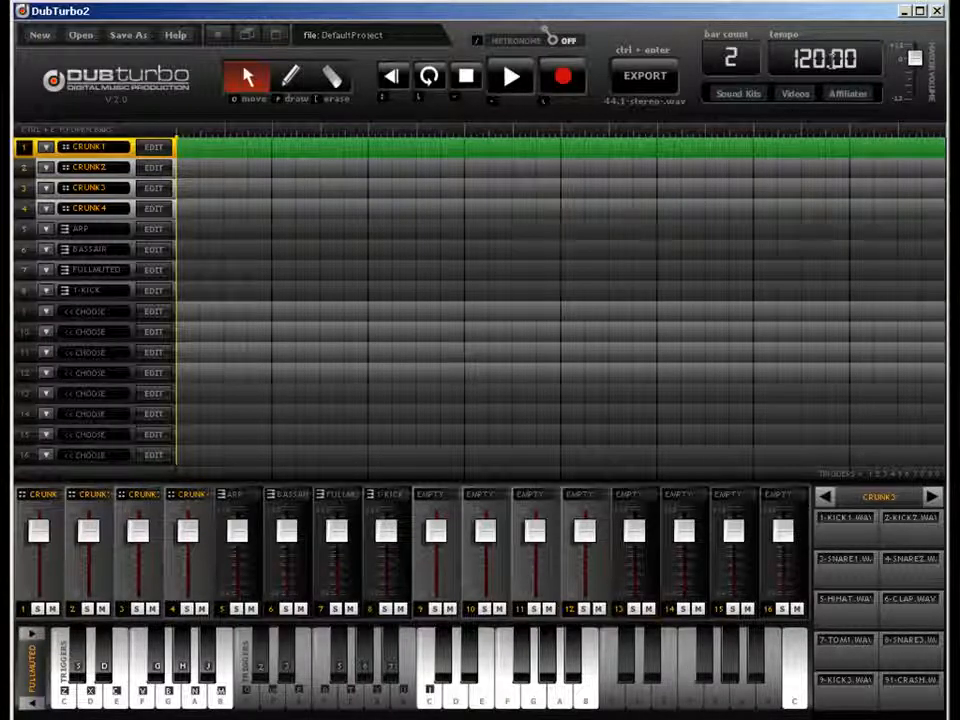
click(554, 40)
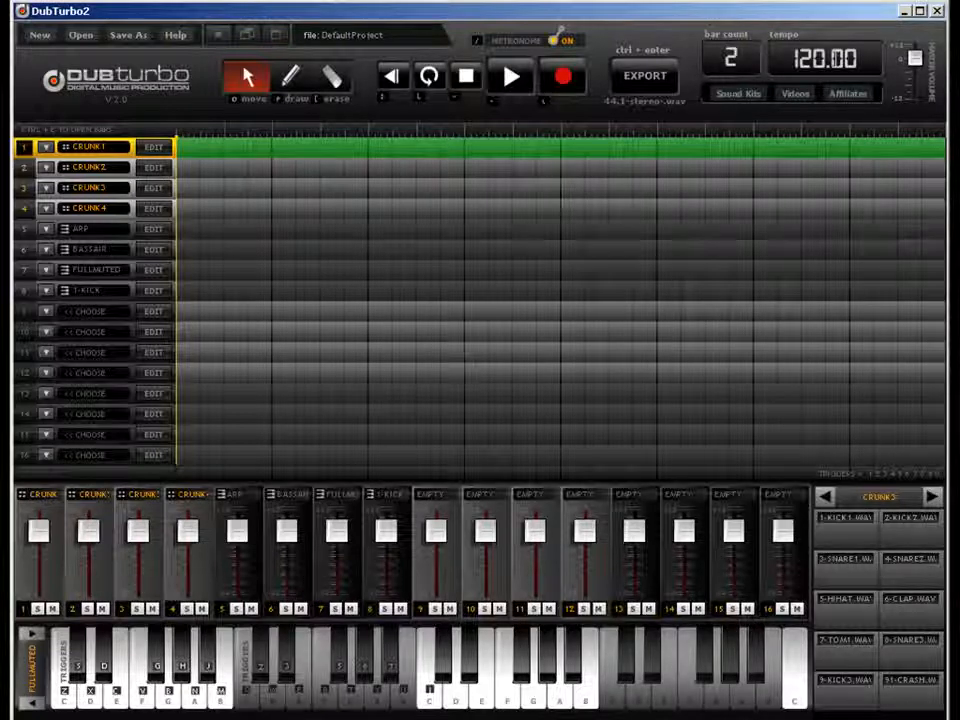
key(space)
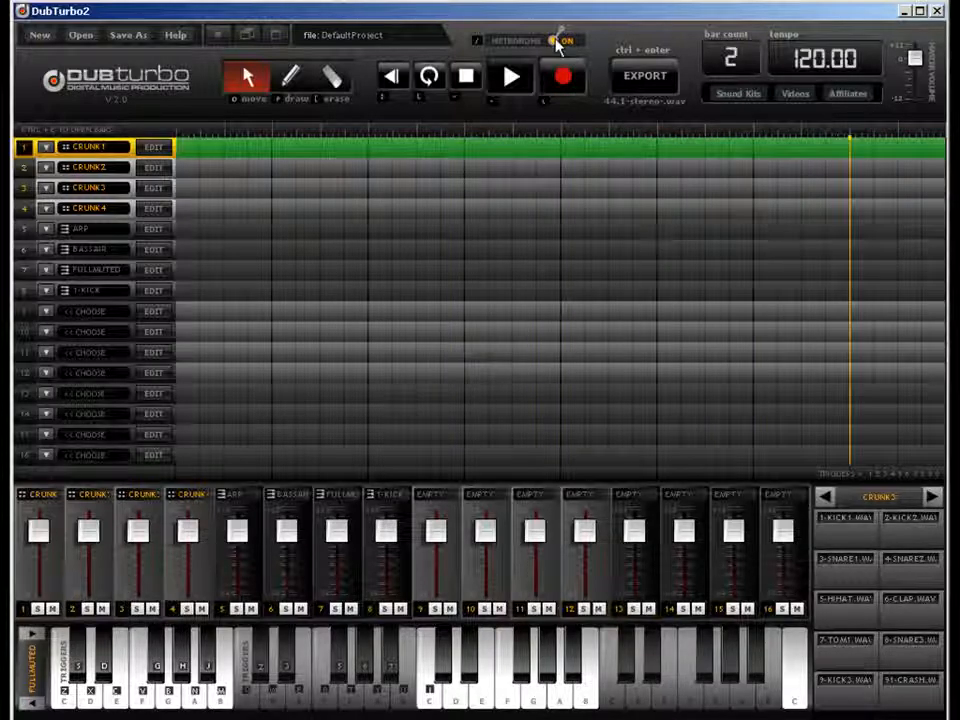
Set the project tempo to 101.
click(797, 58)
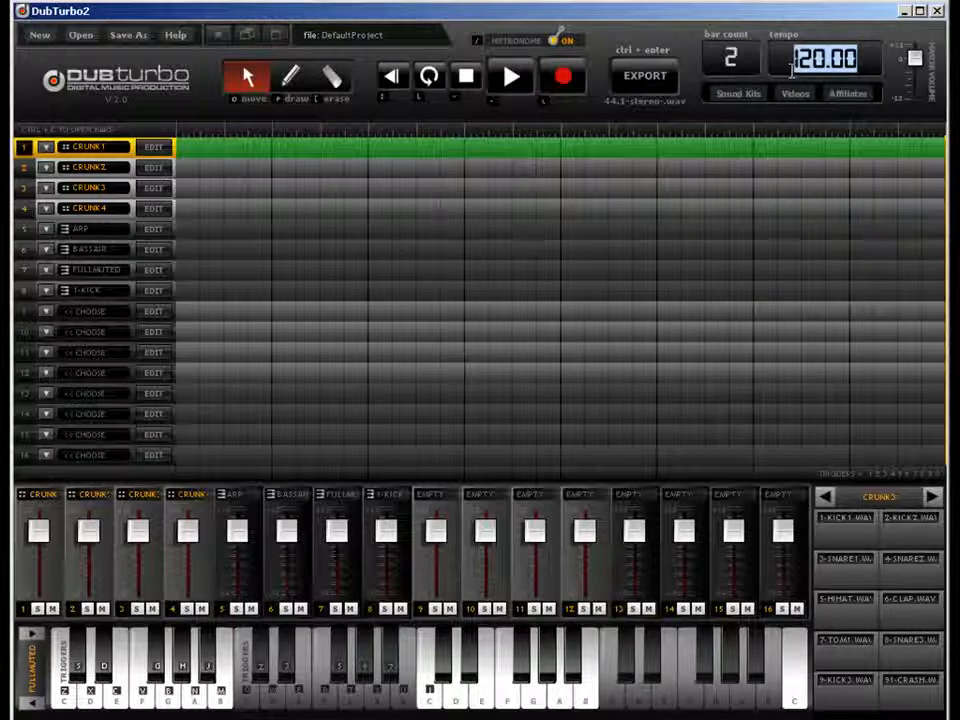
text(101)
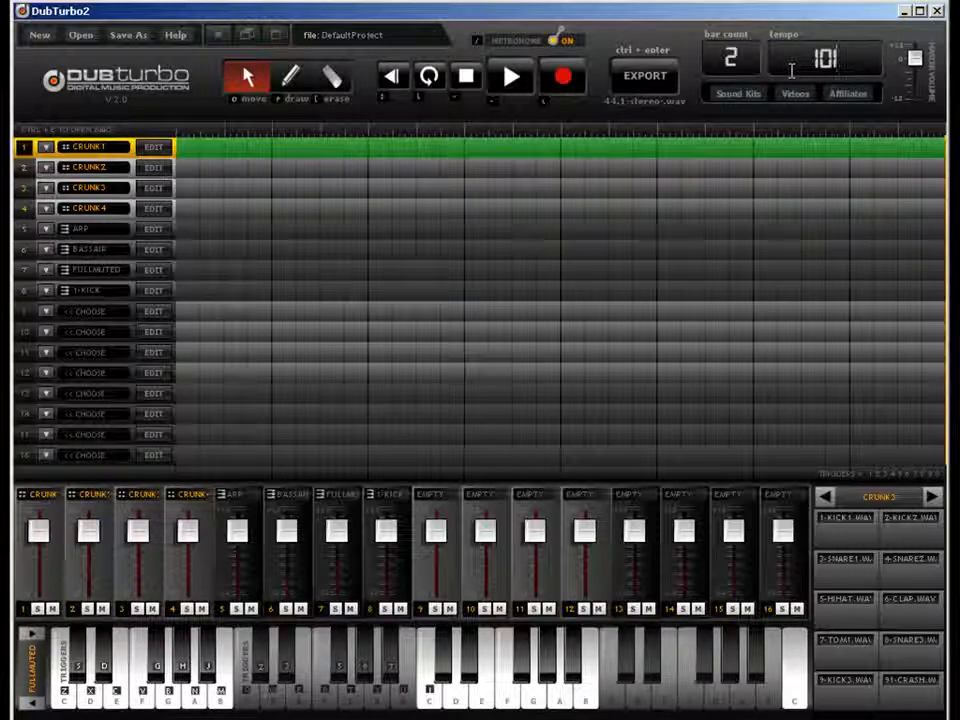
key(Return)
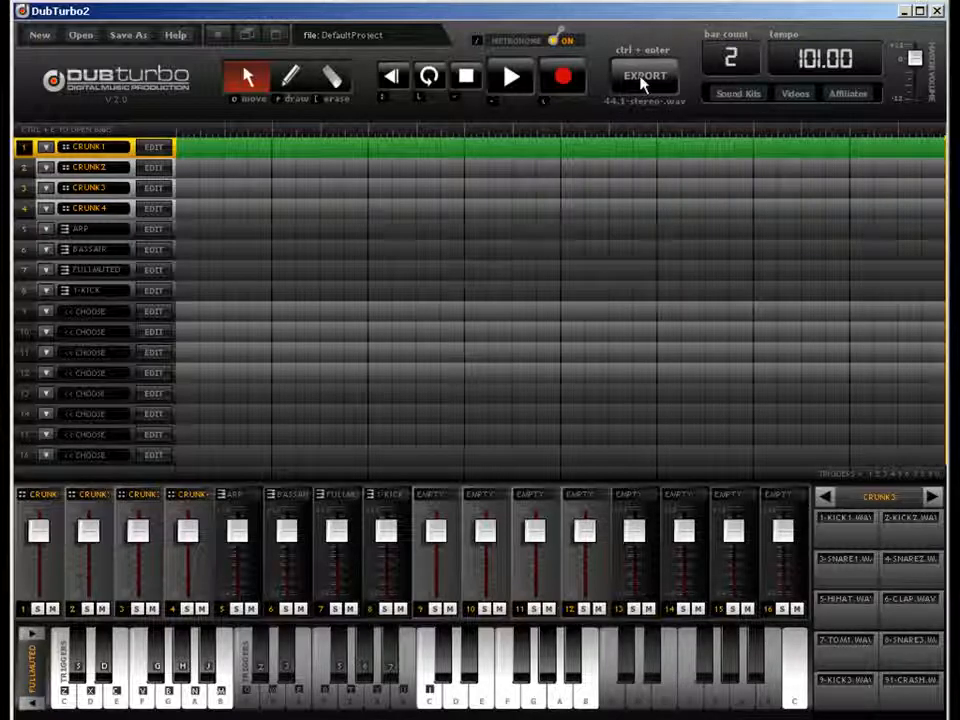
Try a bar count of 199 and return it to 2 bars.
double_click(738, 57)
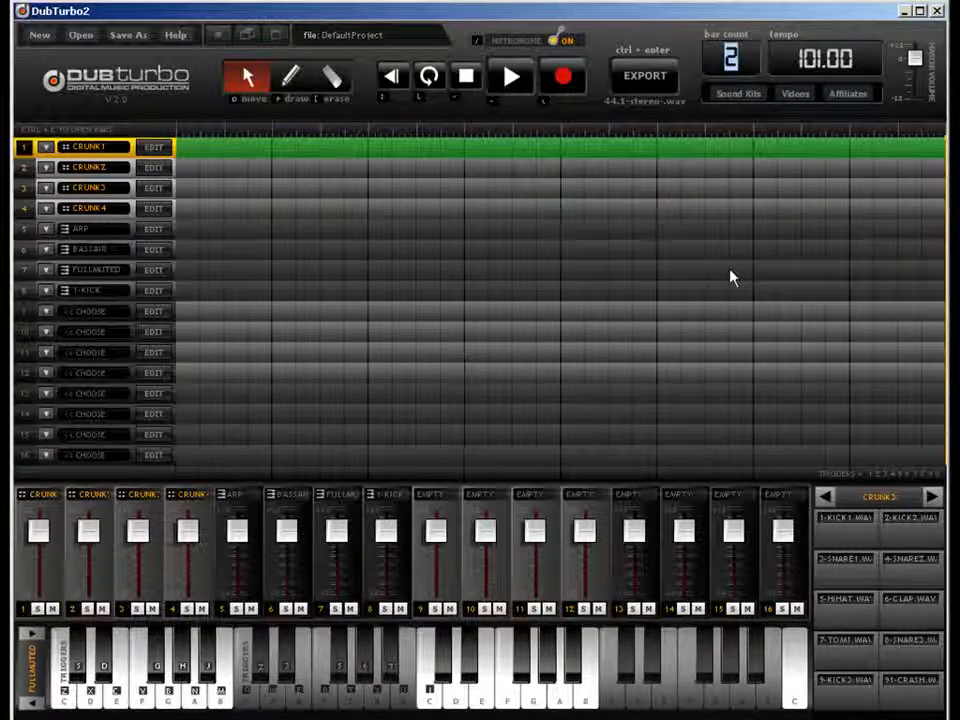
text(199)
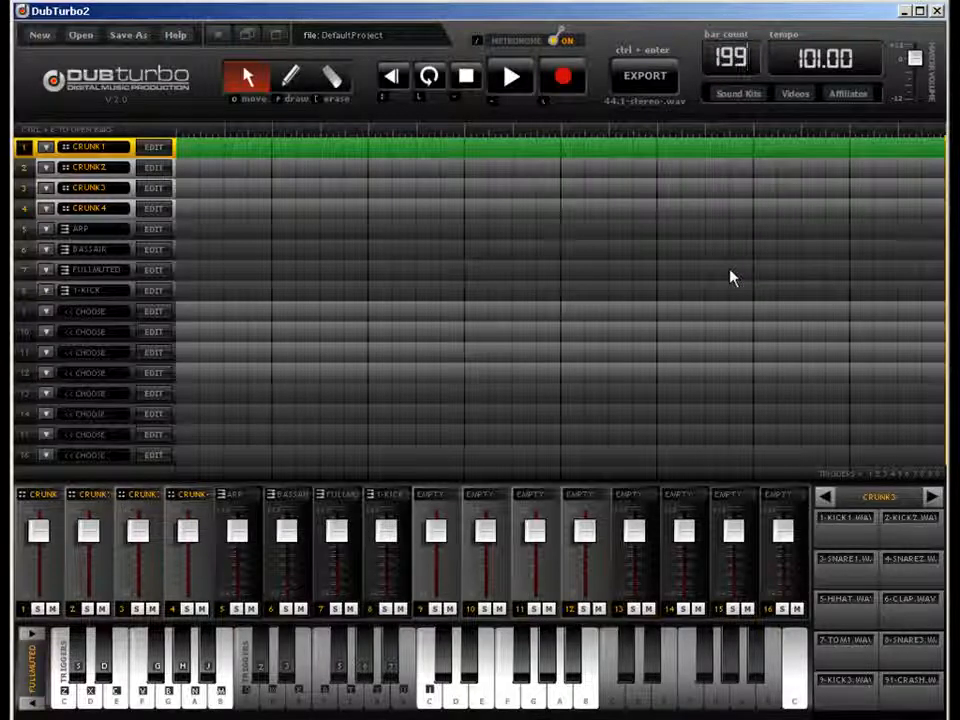
key(Return)
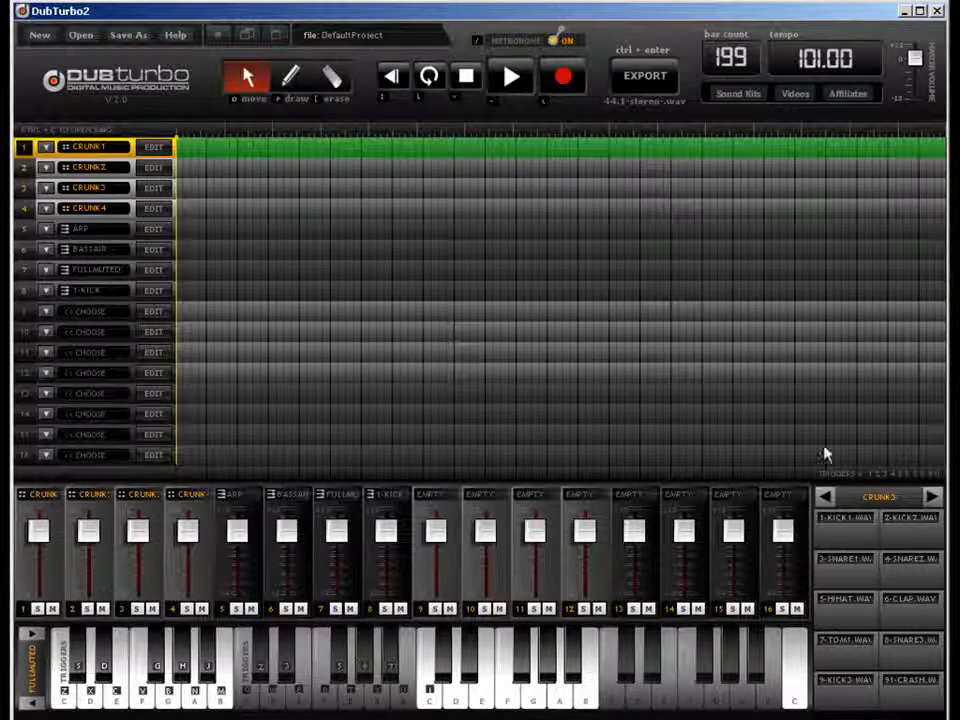
double_click(746, 61)
text(2)
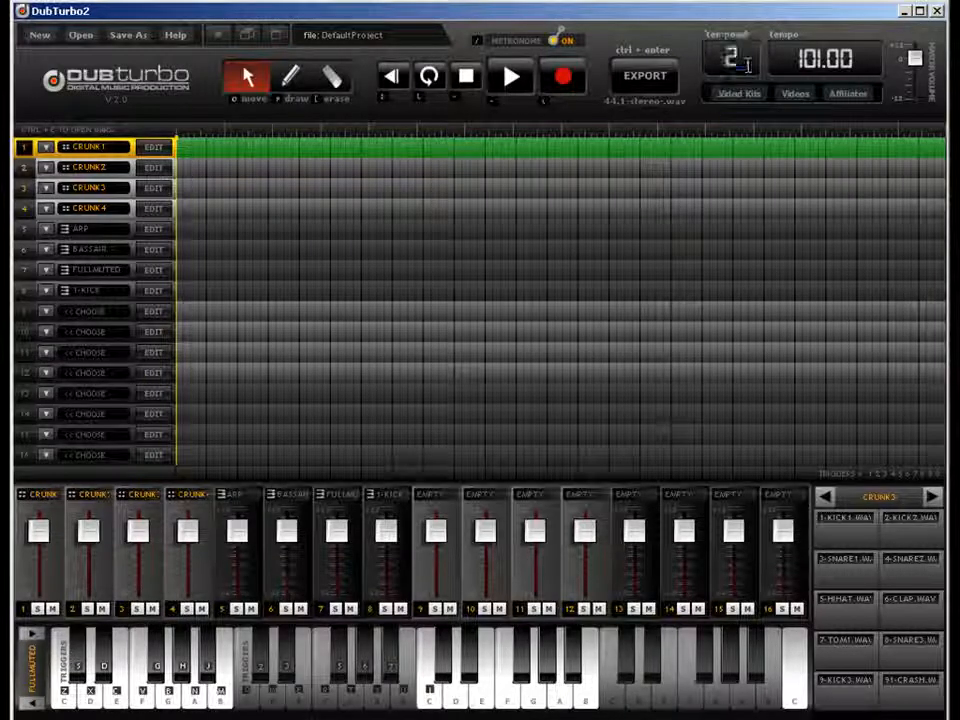
Try bar counts of 199 and 100, and leave the bar count at 63.
text(199)
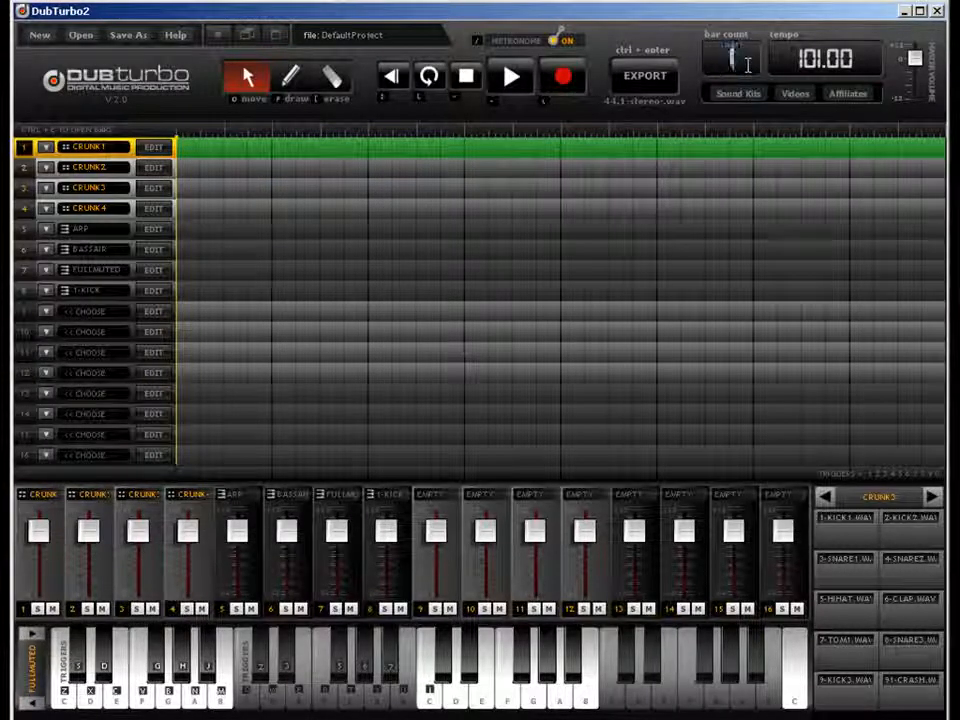
key(BackSpace)
key(BackSpace)
key(BackSpace)
text(100)
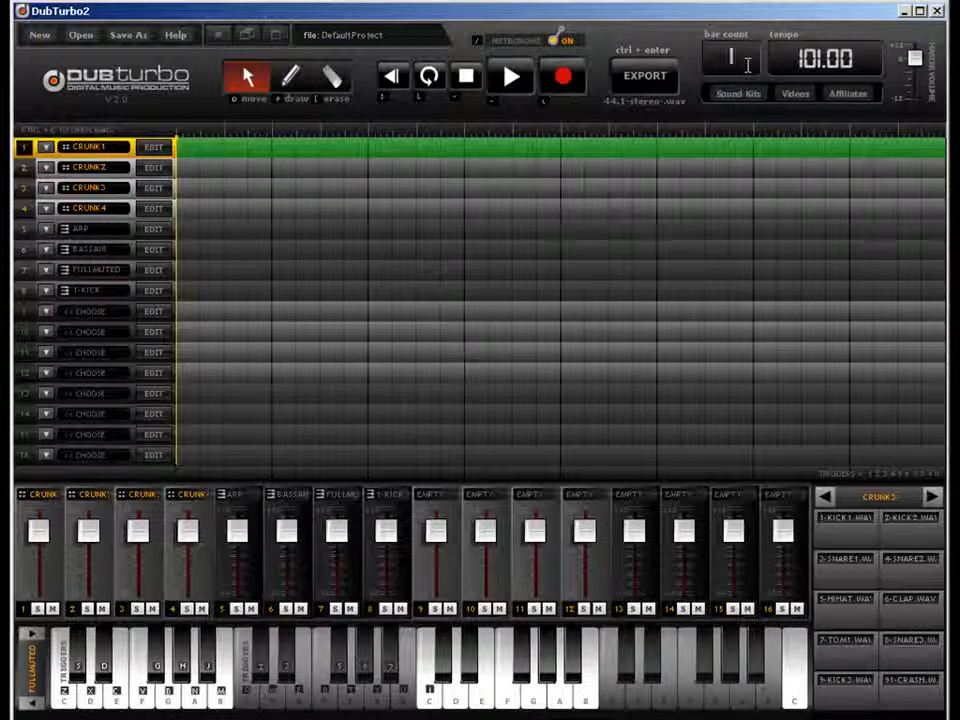
double_click(747, 62)
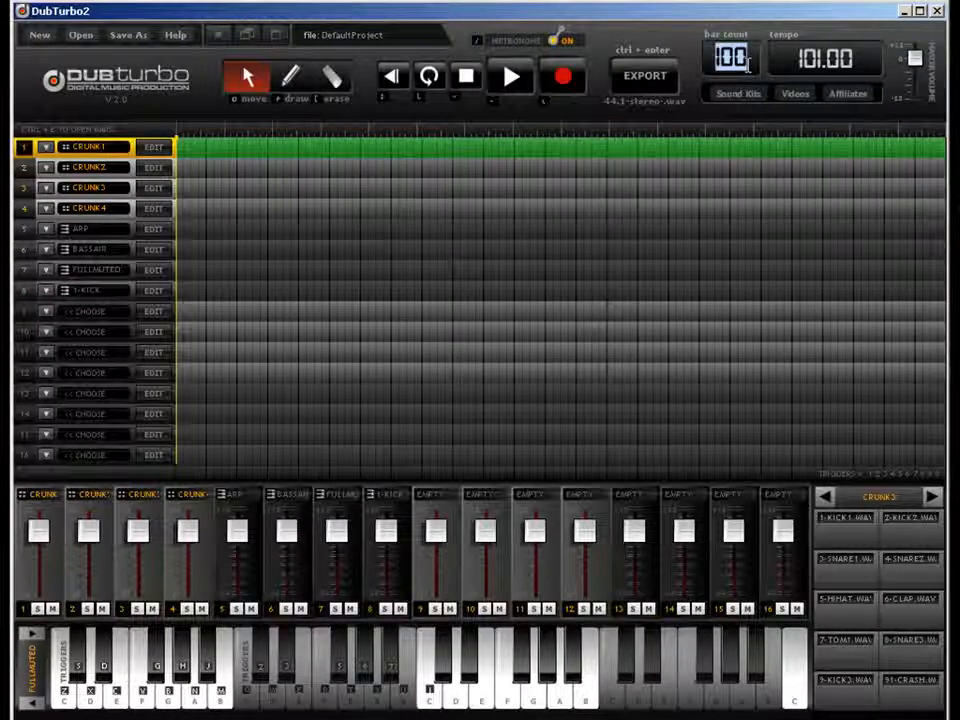
text(63)
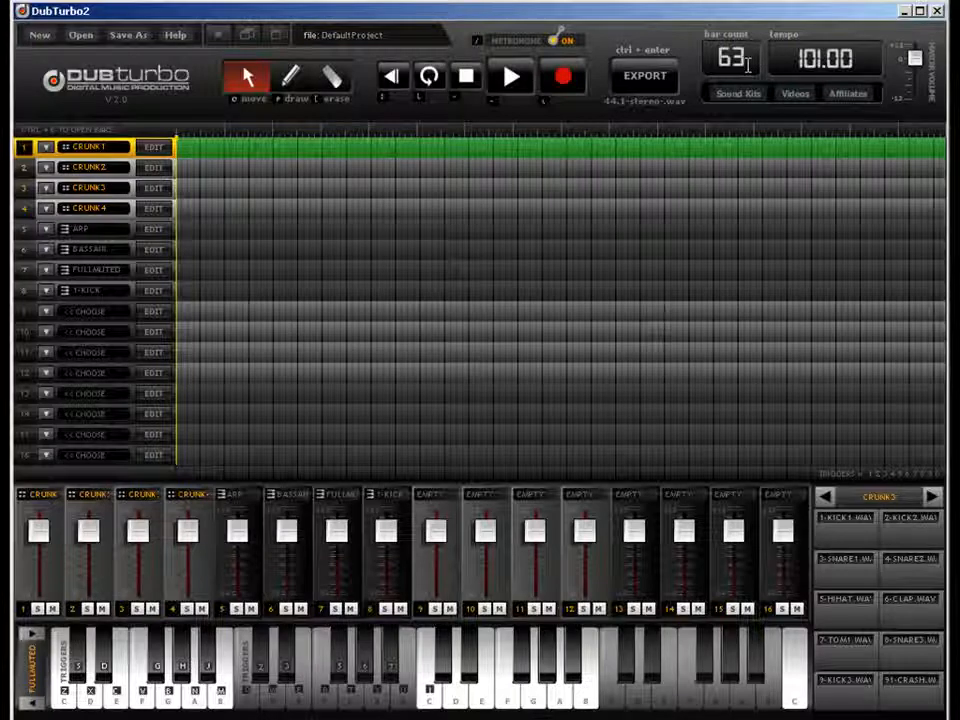
double_click(747, 62)
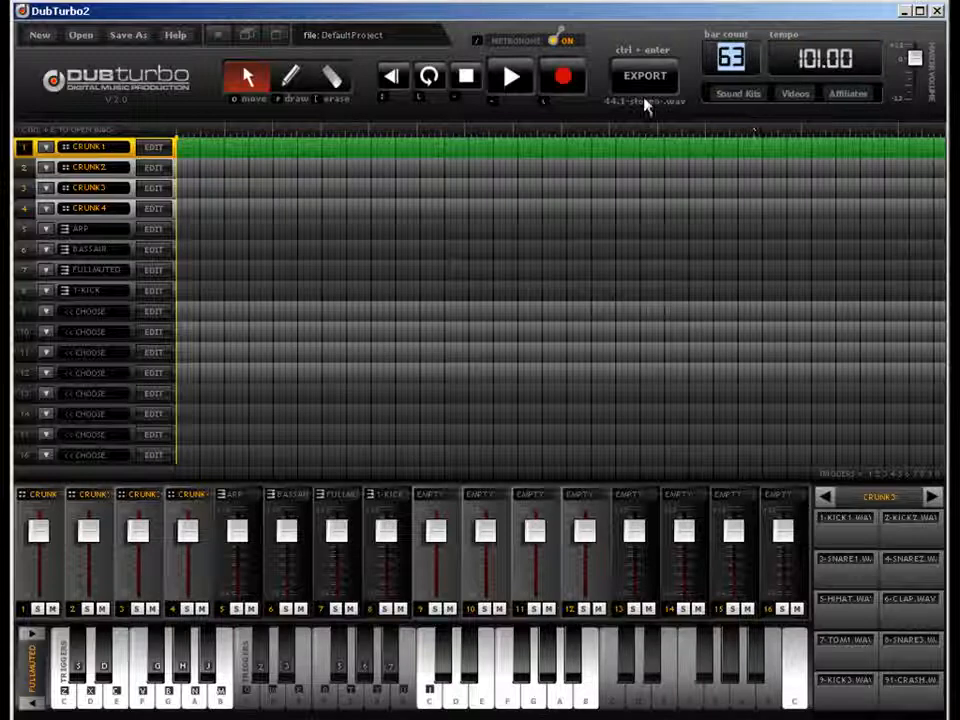
click(671, 176)
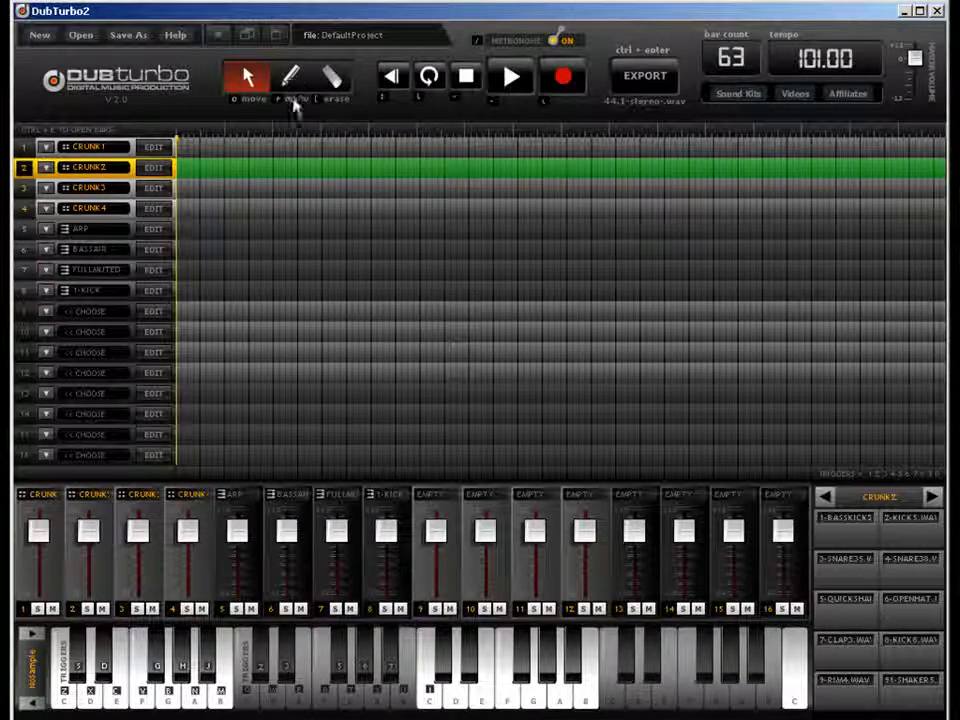
Switch back and forth between the draw, move and erase tools, ending on erase.
click(294, 104)
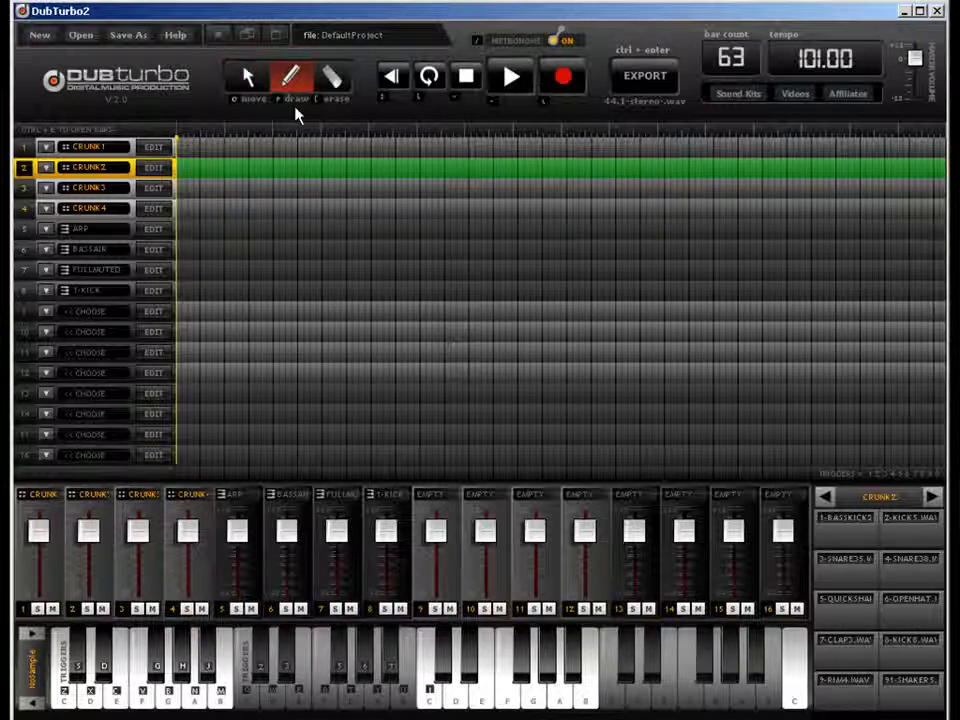
key(c)
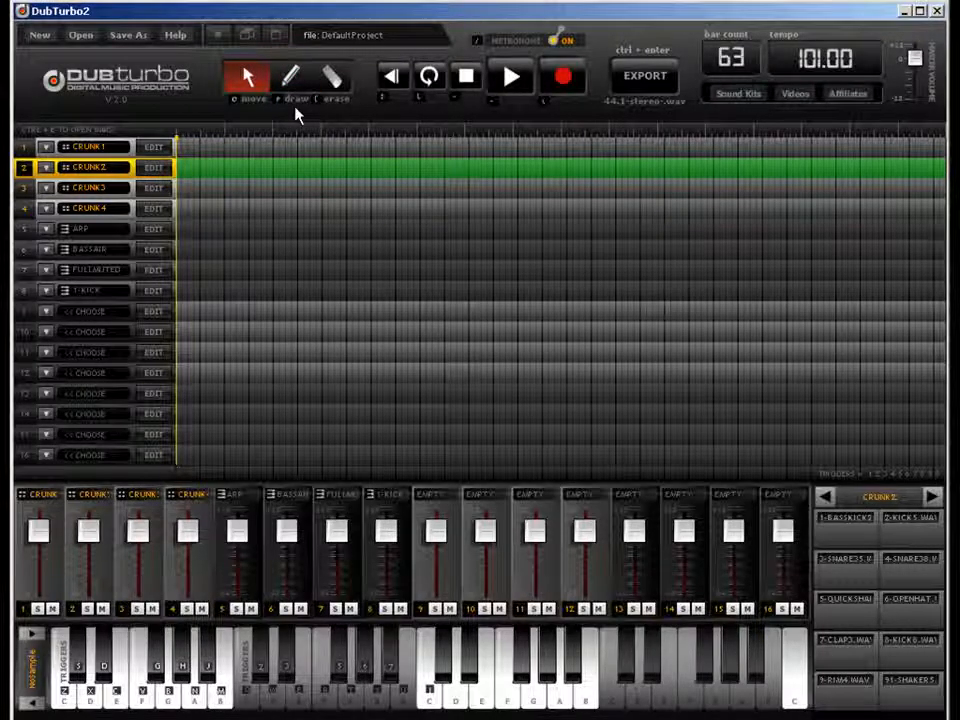
key(e)
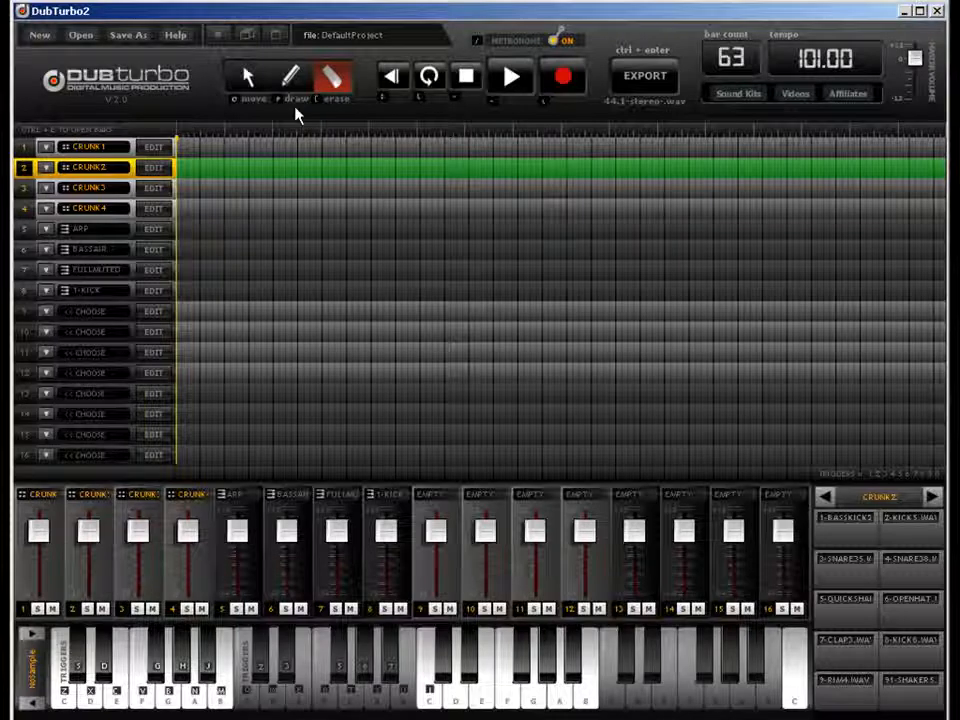
key(c)
key(d)
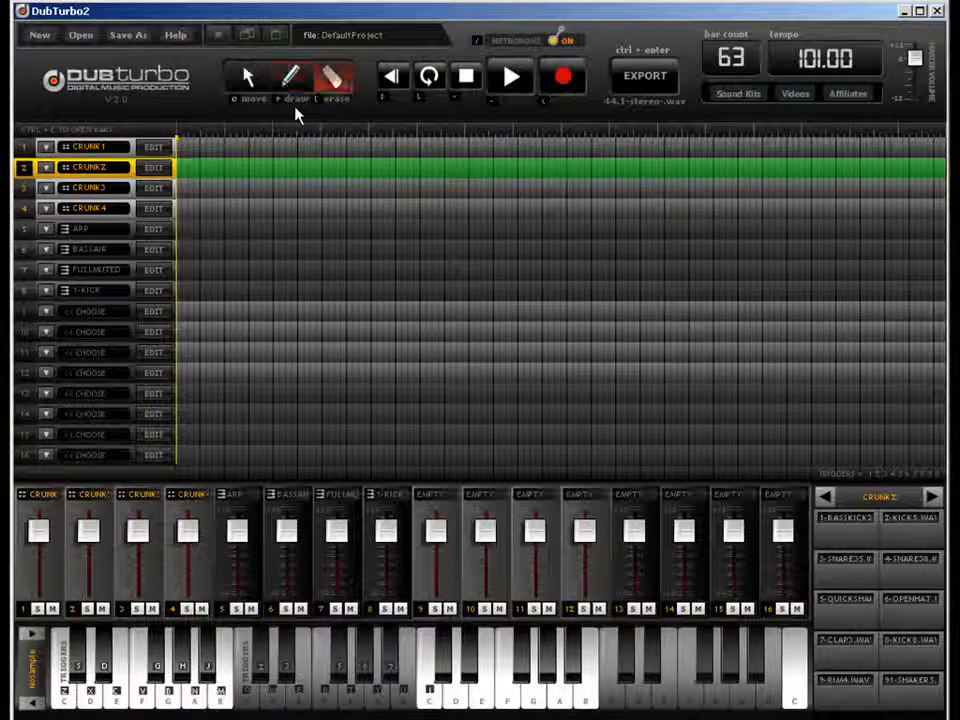
key(o)
key(bracketleft)
key(o)
key(bracketleft)
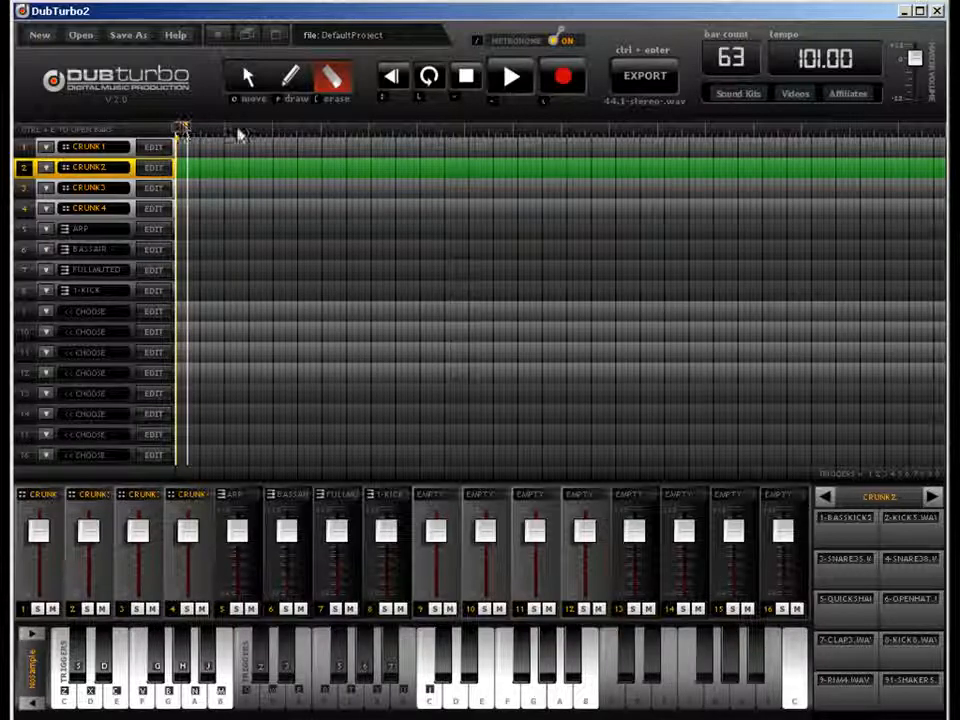
Stretch the loop range over about the first nine bars of the timeline and arm recording.
mouse_move(182, 129)
mouse_down()
mouse_move(315, 135)
mouse_move(276, 131)
mouse_up()
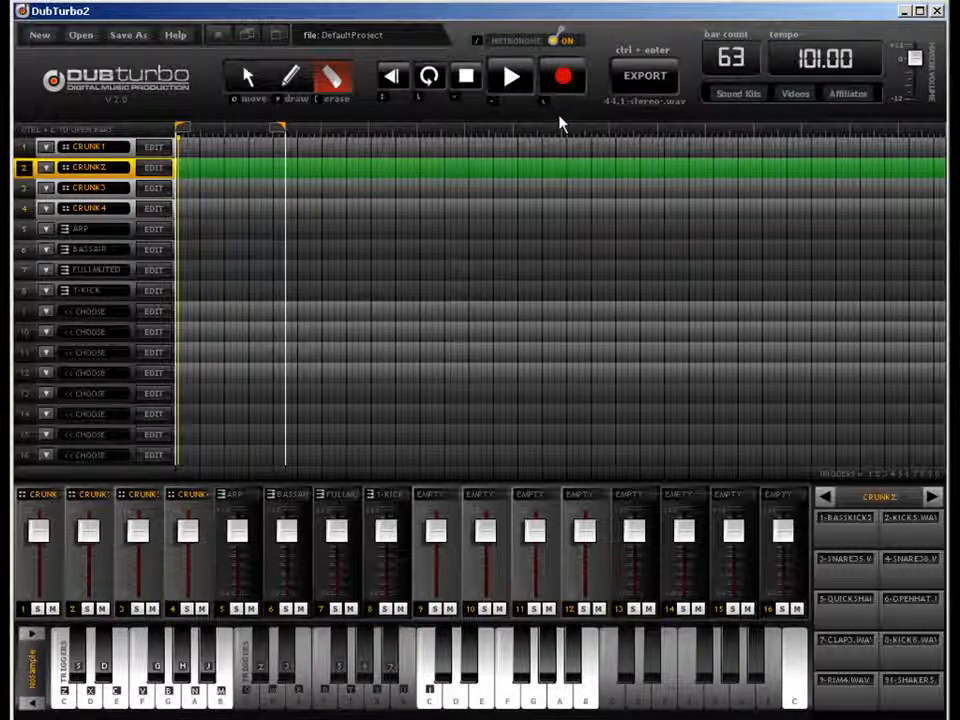
key(q)
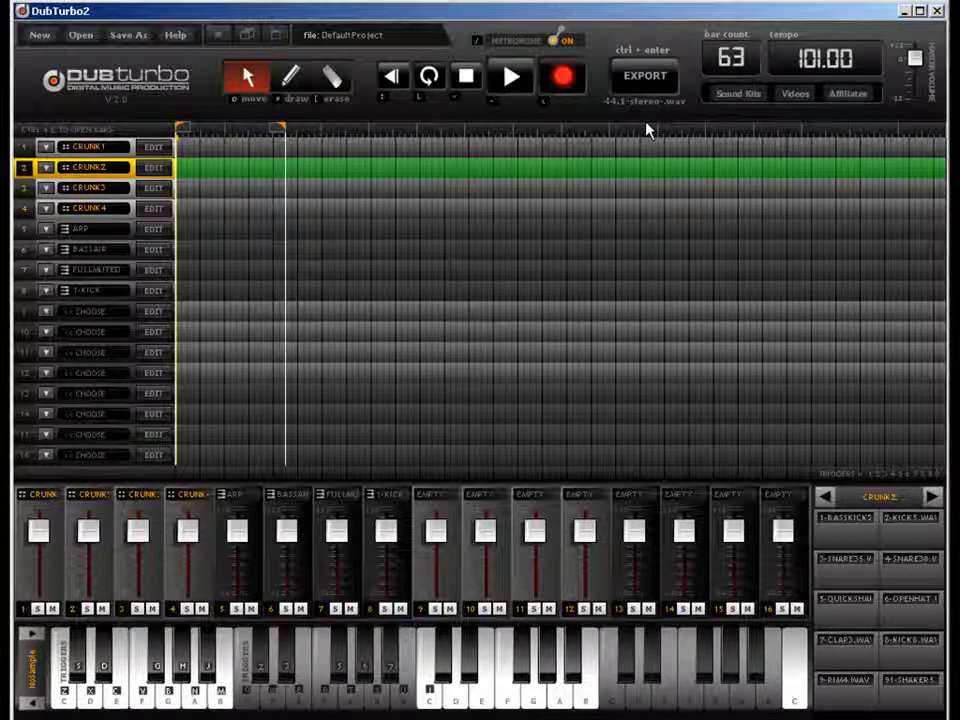
Draw a one-bar part in the second bar of the CRUNK1 track and set the bar count to 2.
click(292, 82)
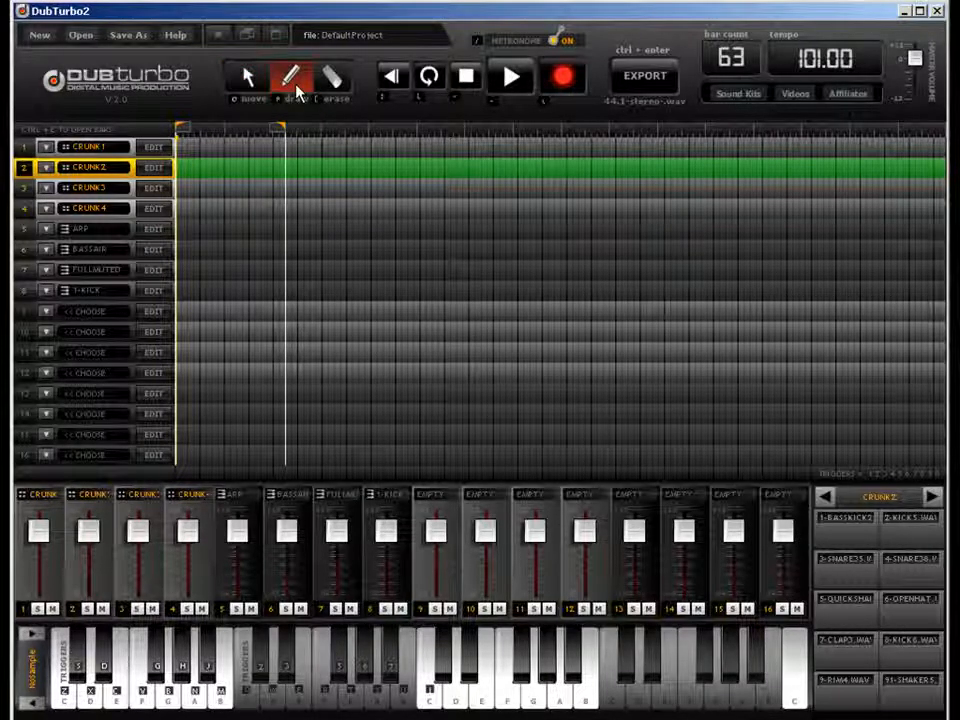
click(193, 147)
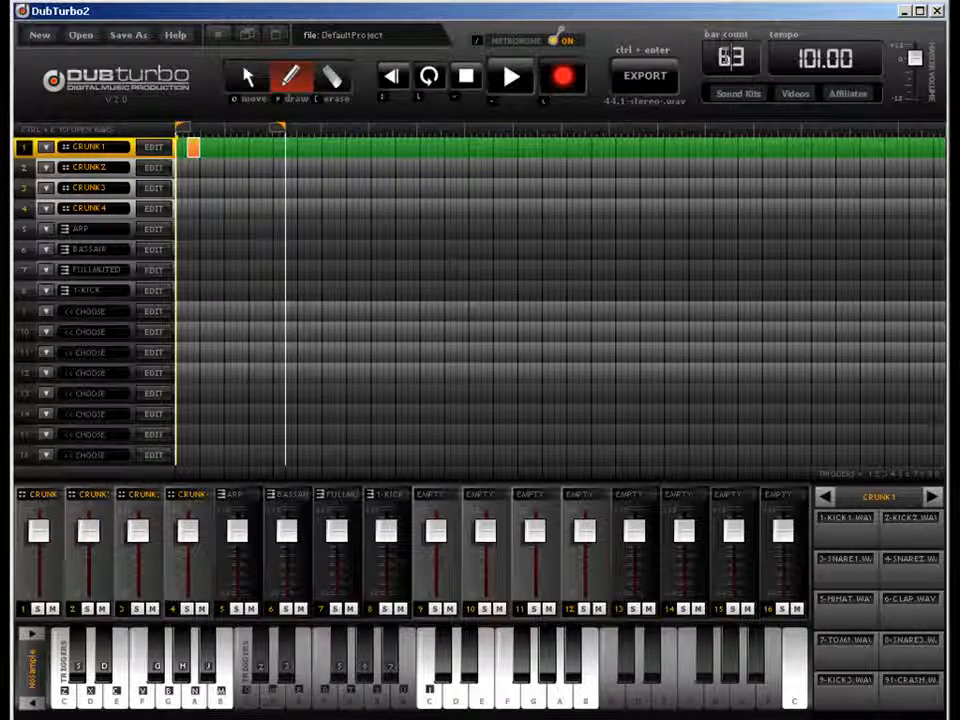
drag(746, 62, 668, 47)
text(2)
key(Return)
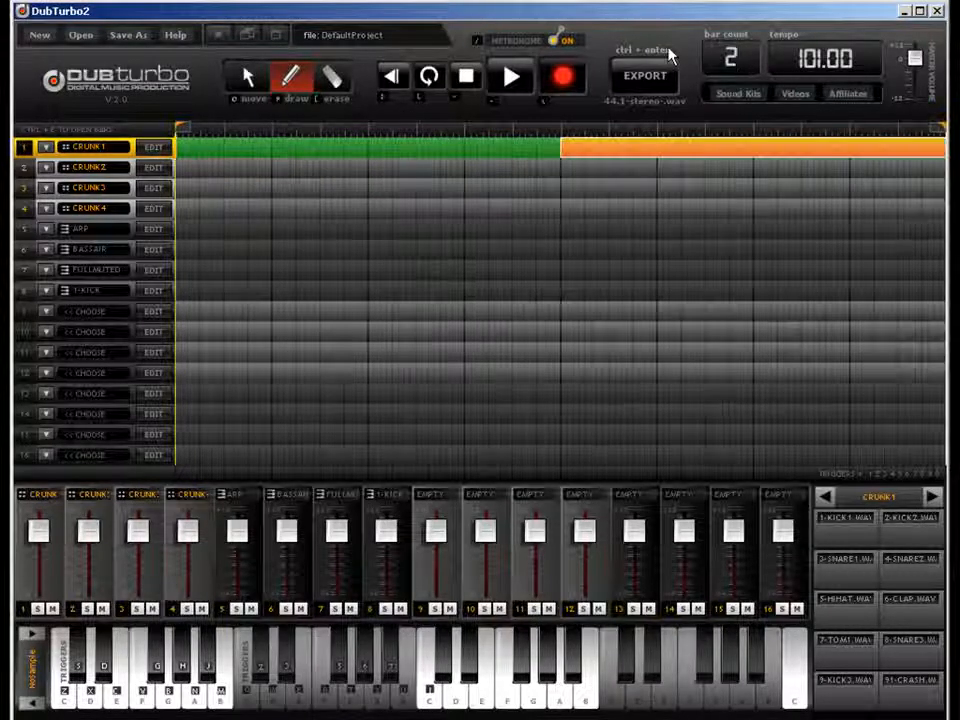
Erase the part in the second bar of CRUNK1 and draw one in its first bar instead.
click(333, 80)
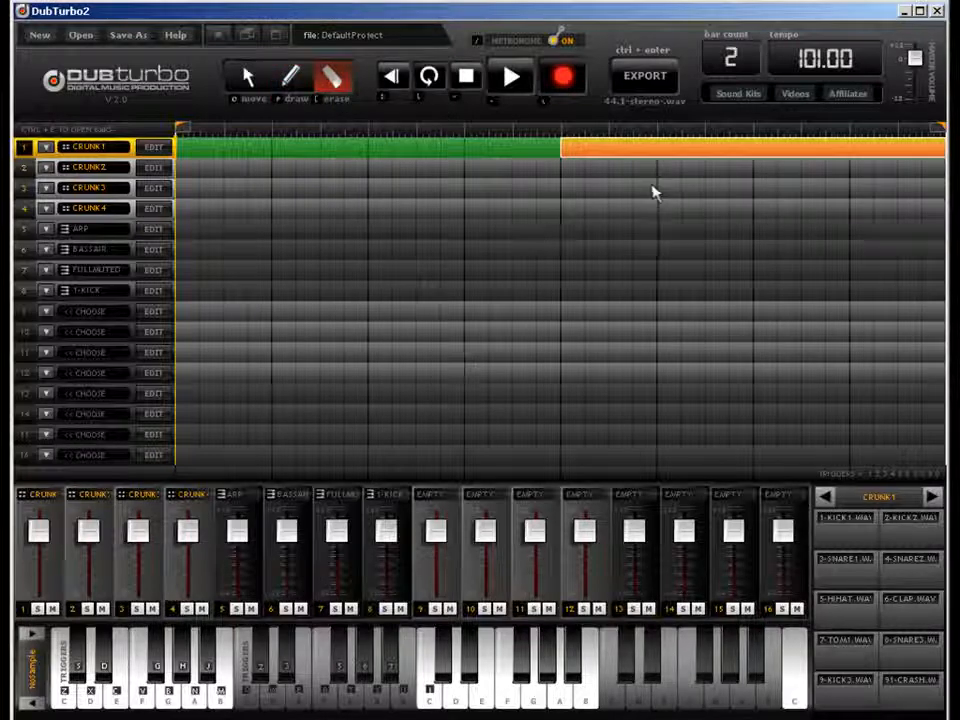
click(664, 152)
click(289, 88)
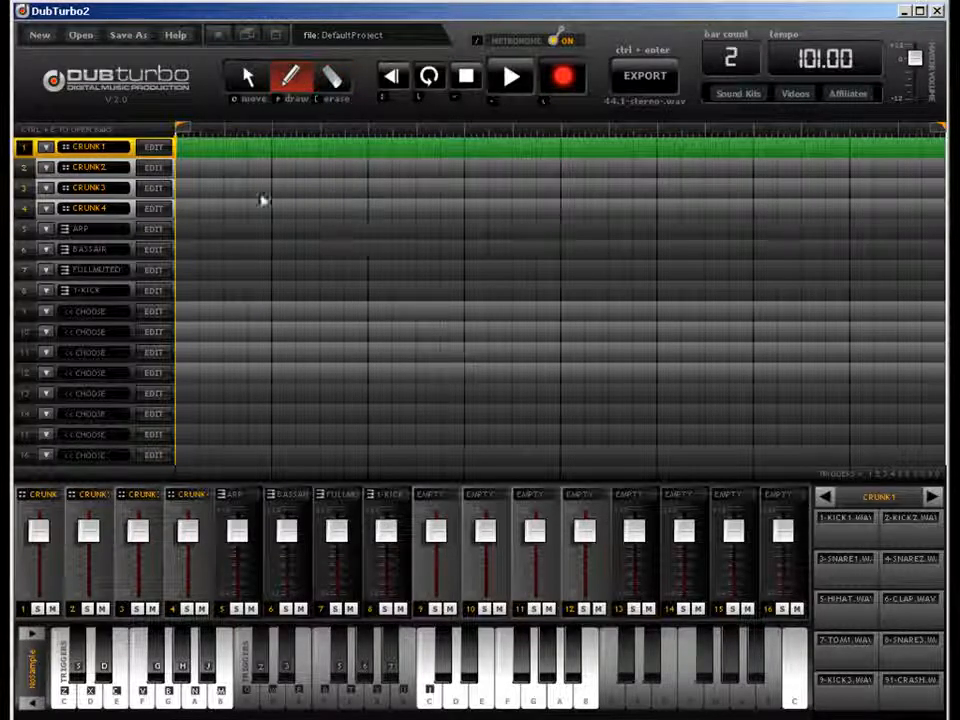
click(226, 150)
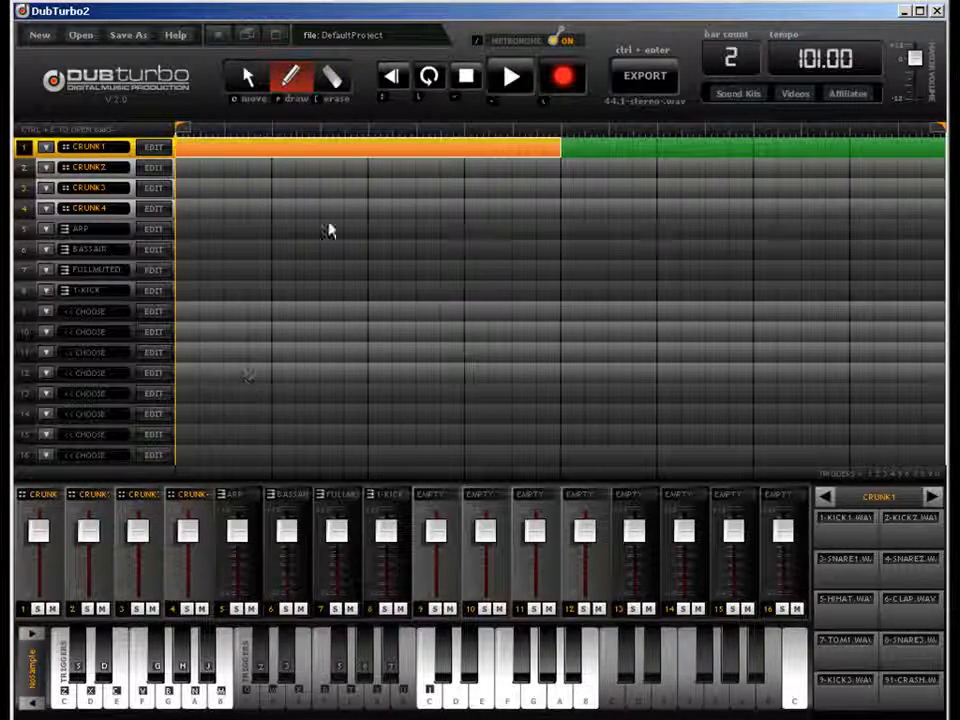
Draw parts across both bars of the CRUNK2 track and redraw CRUNK1 so parts fill both of its bars.
click(337, 172)
click(903, 174)
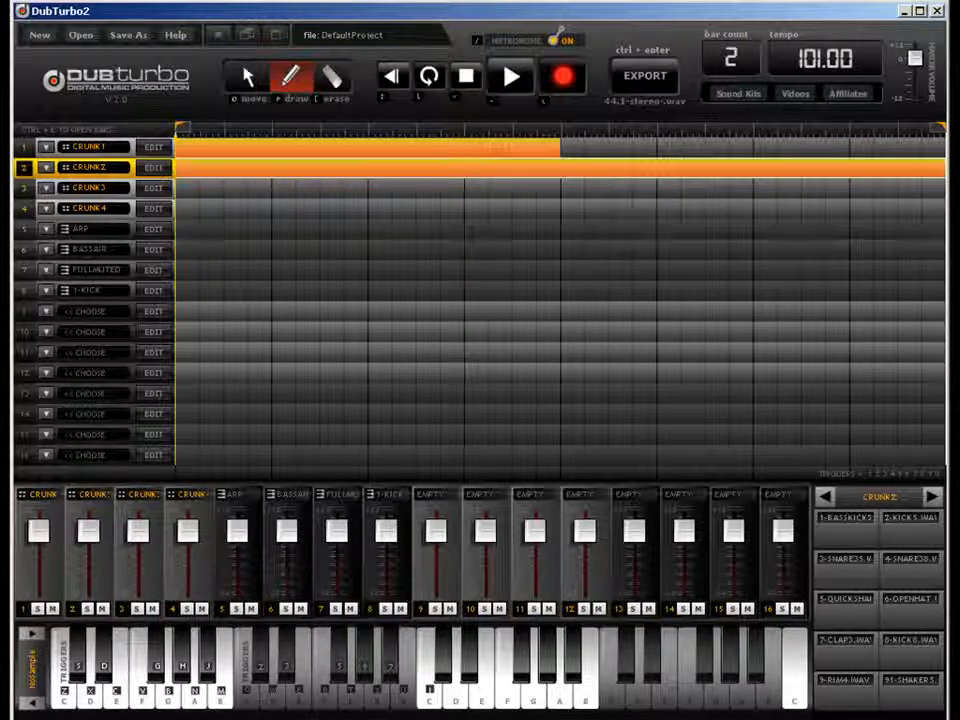
click(283, 150)
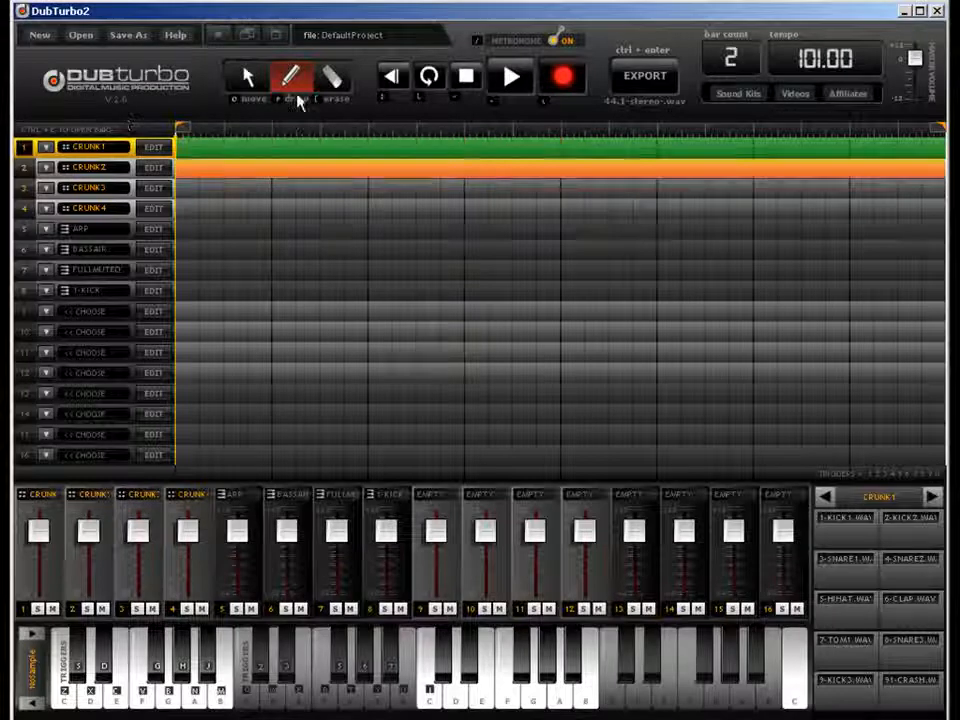
drag(290, 157, 940, 148)
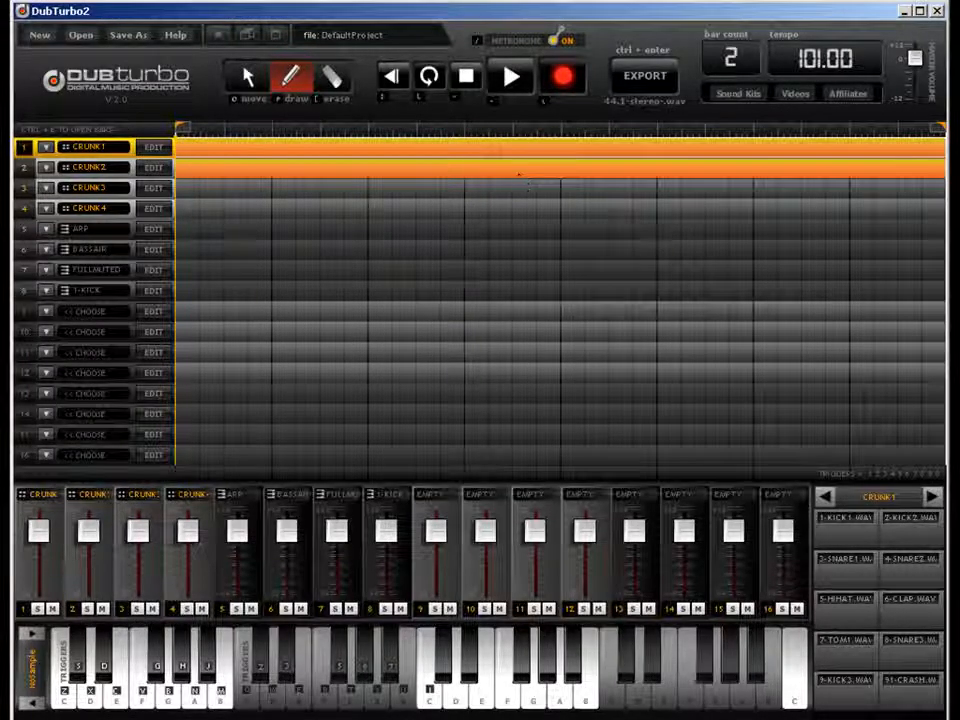
Open the CRUNK1 part in the drum editor with the move tool and list the N to Z drum kits.
click(248, 80)
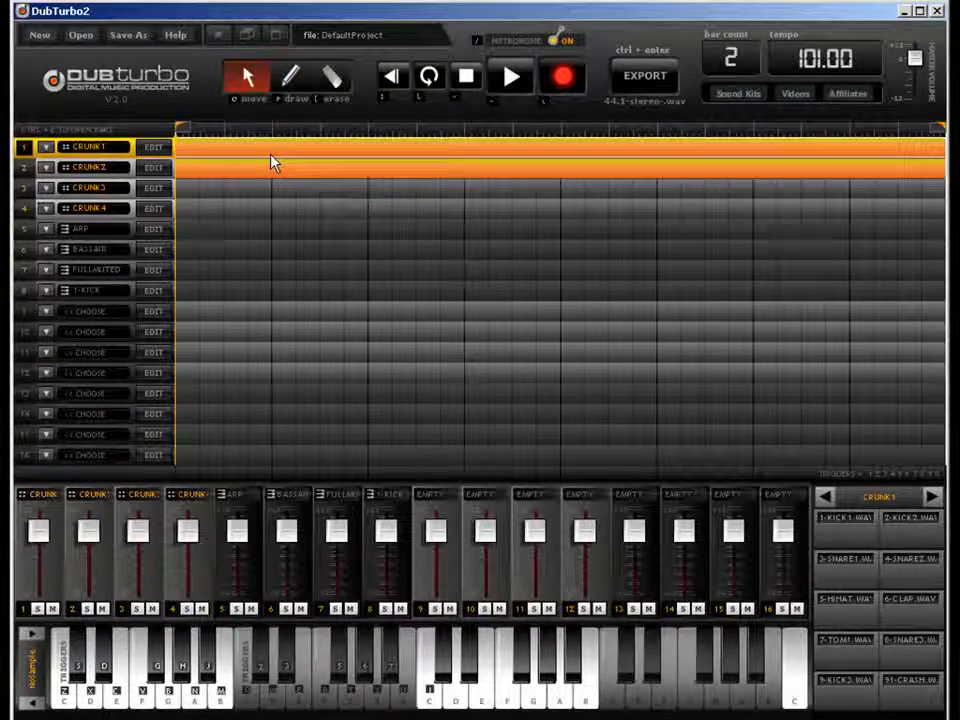
double_click(272, 161)
click(272, 161)
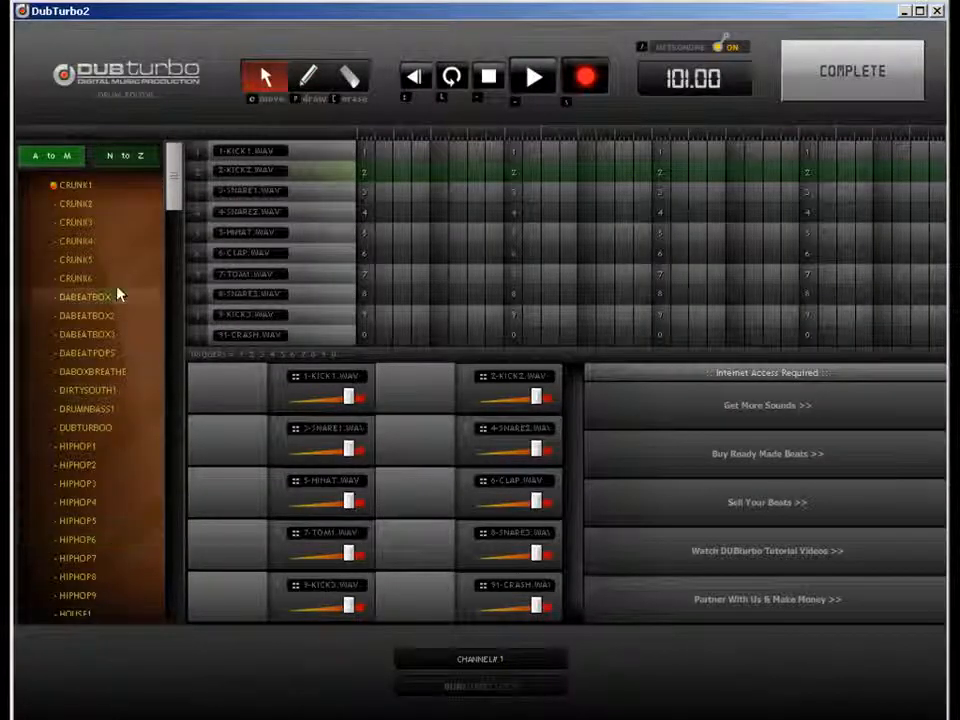
click(122, 160)
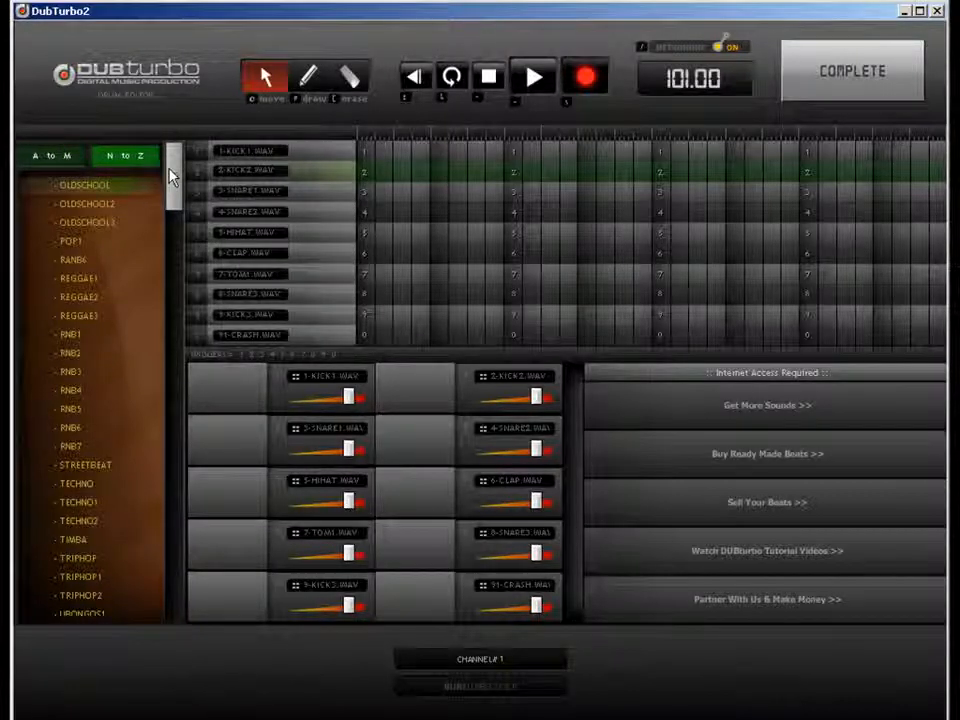
Look through both drum kit lists, load the HIPHOP4 kit and slightly lower the volume of the 9-TOM.WAV sound.
drag(172, 174, 153, 152)
click(52, 156)
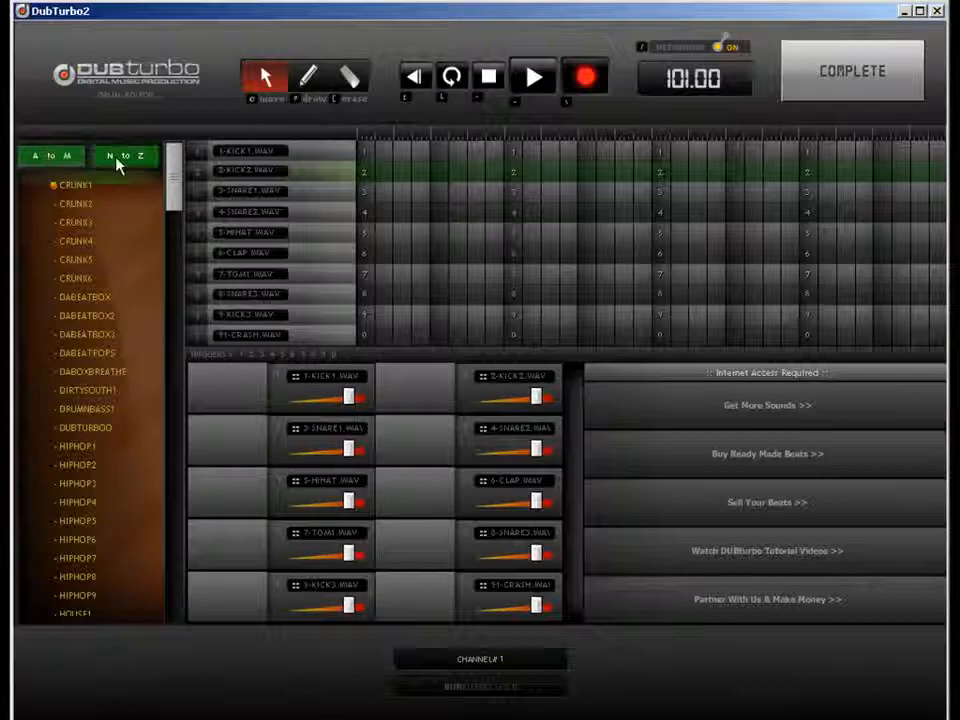
click(120, 160)
click(70, 160)
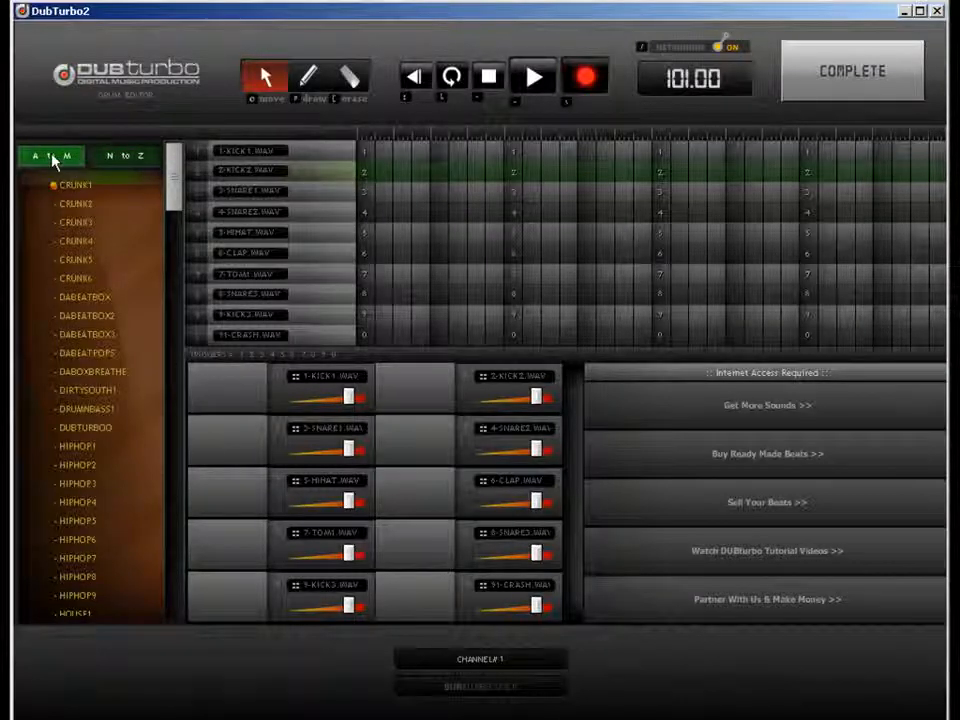
mouse_move(175, 176)
mouse_down()
mouse_move(174, 490)
mouse_move(180, 120)
mouse_up()
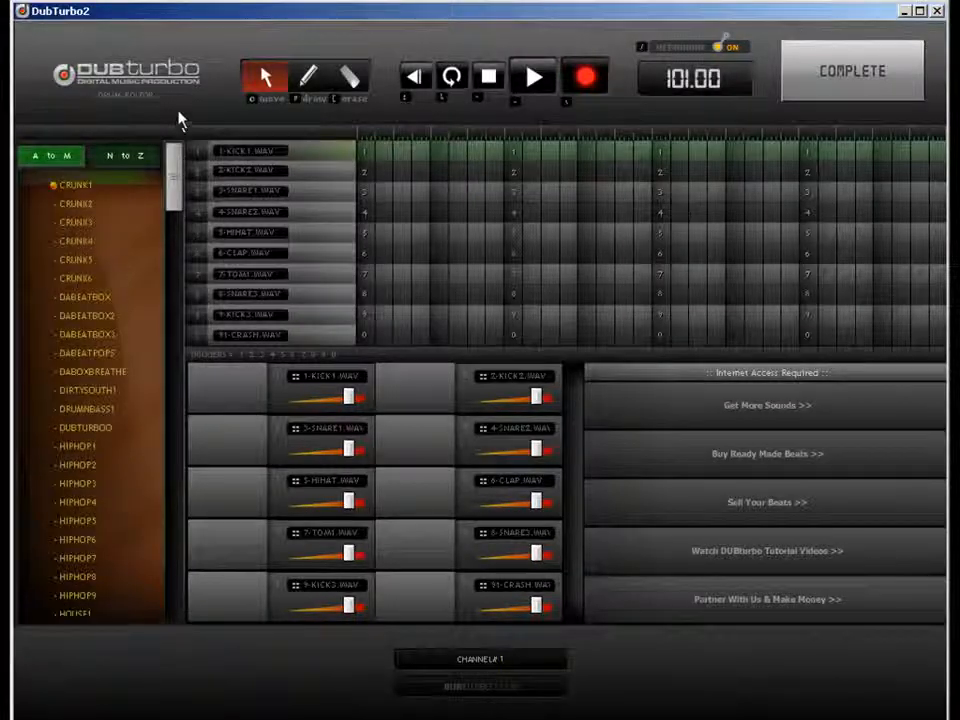
click(139, 158)
click(54, 160)
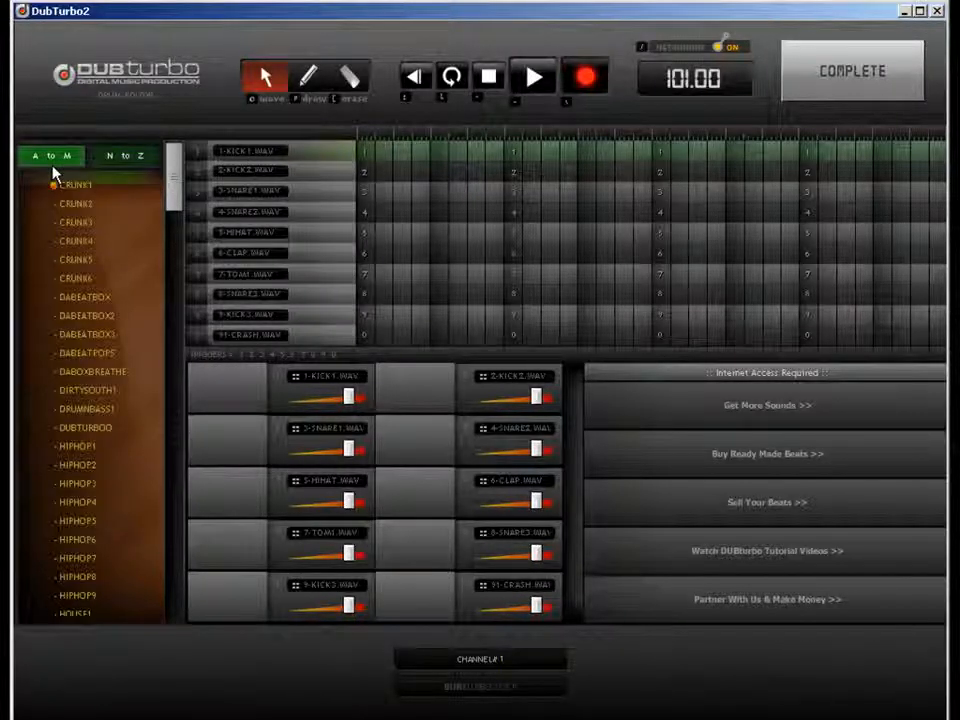
click(88, 503)
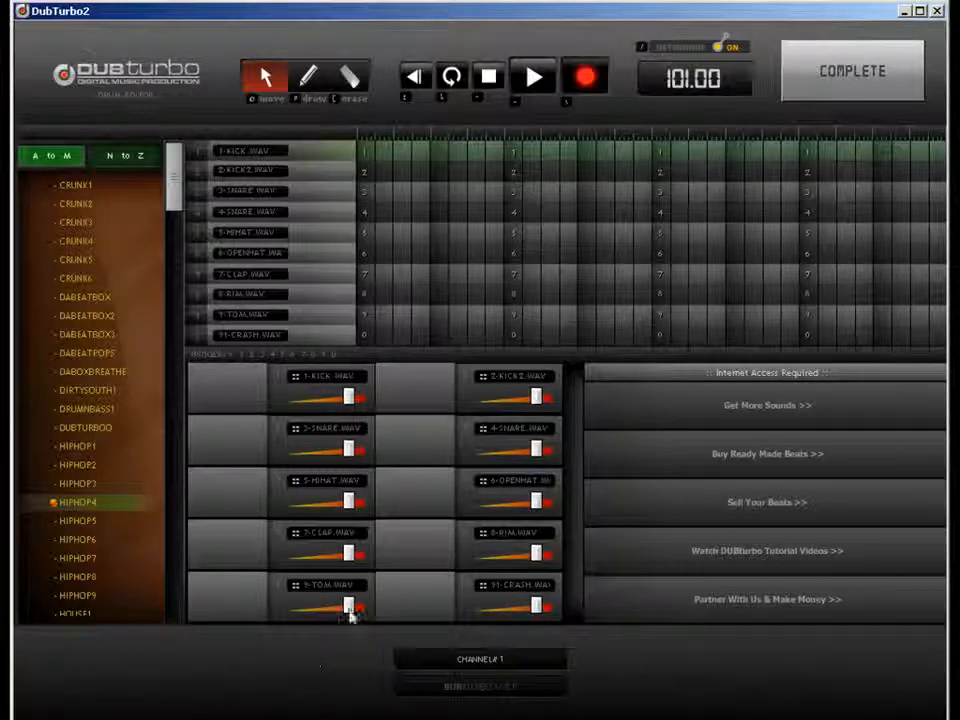
drag(329, 611, 337, 611)
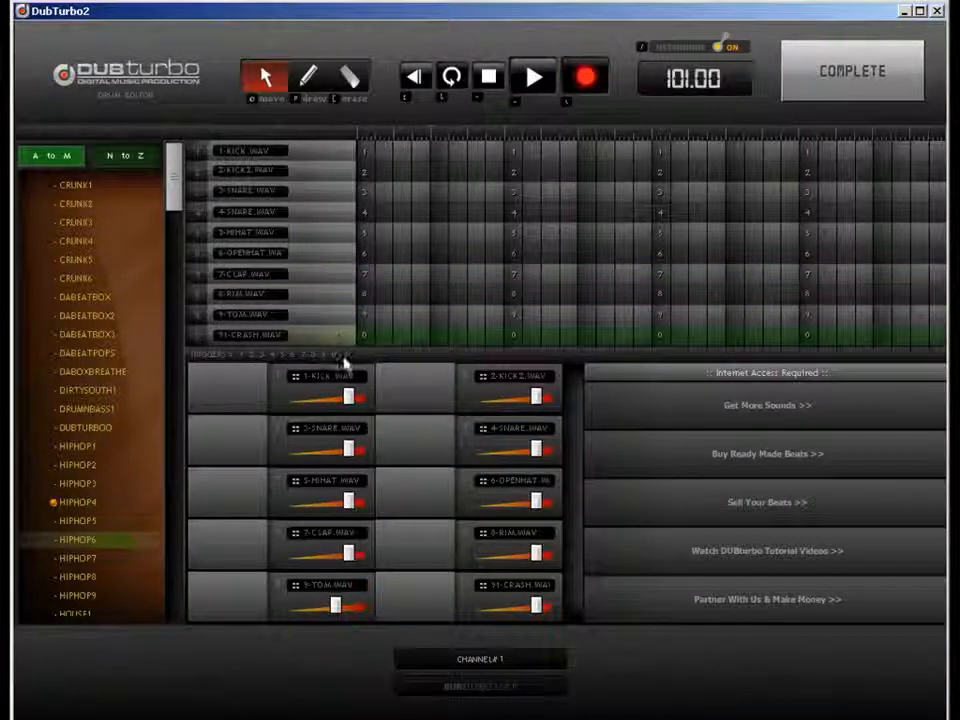
Draw a 1-KICK.WAV hit on step 1 and 3-SNARE.WAV hits on steps 5, 13, 21 and 29 of the grid.
key(f)
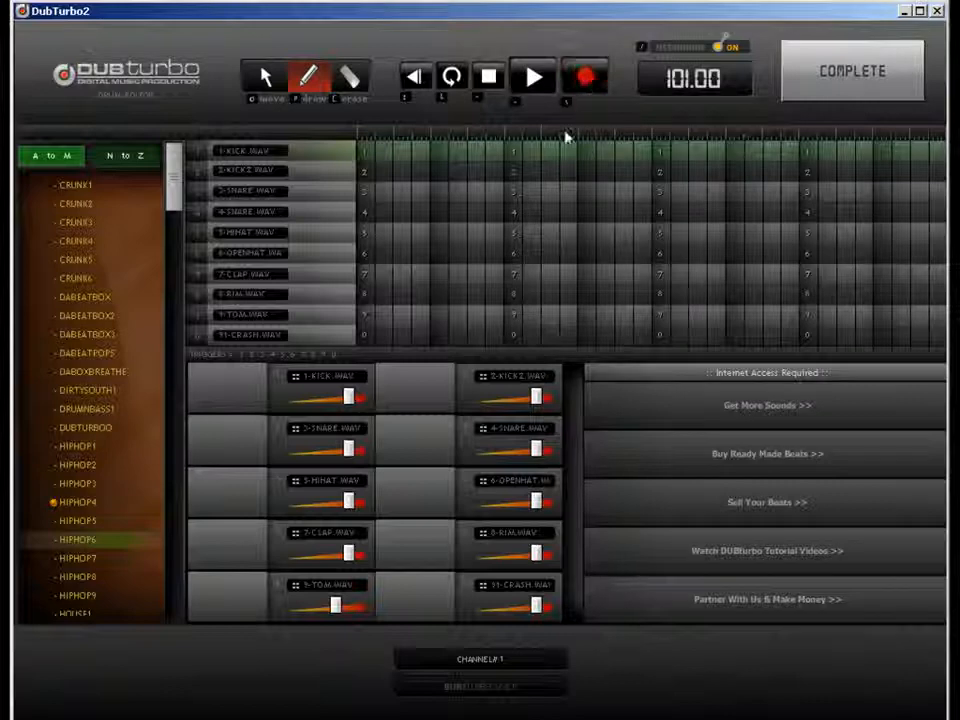
click(366, 157)
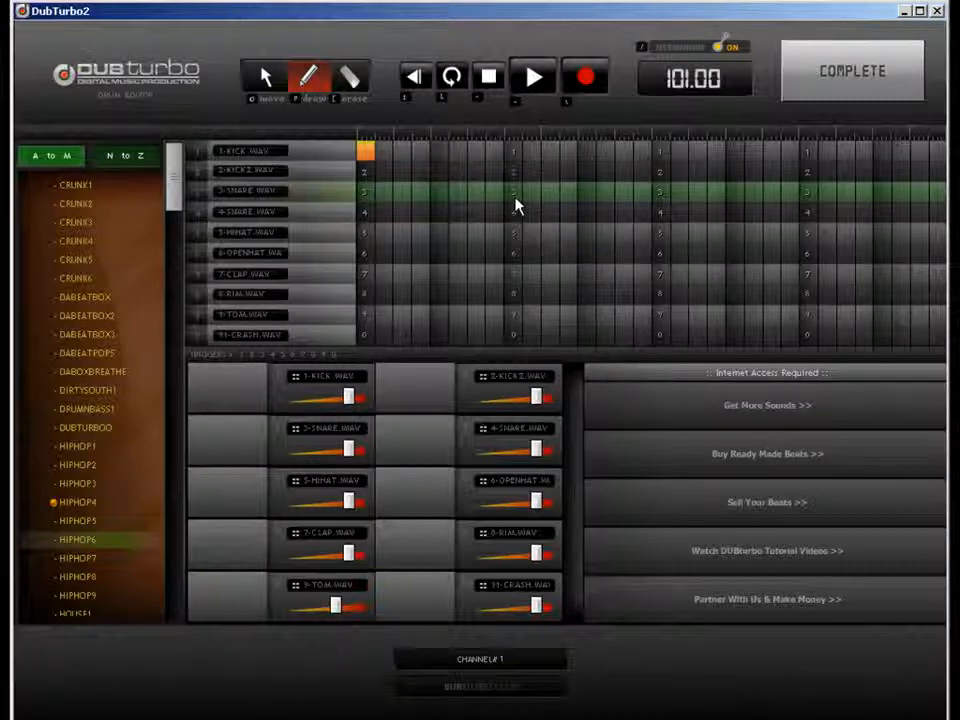
click(588, 195)
click(734, 195)
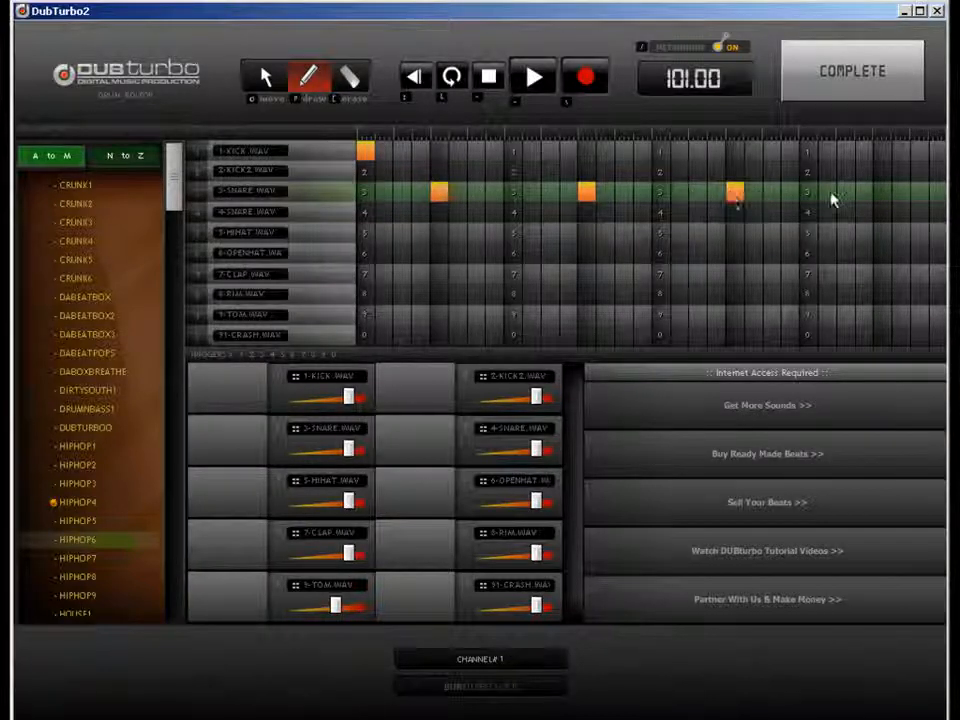
click(885, 196)
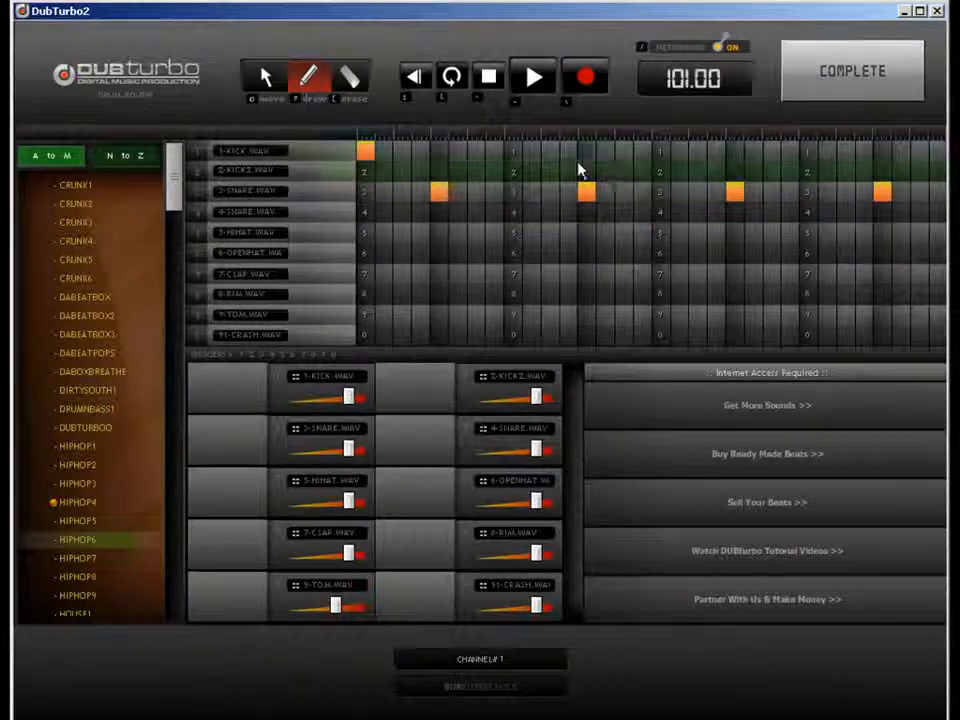
Add 1-KICK.WAV hits on steps 7, 16, 17, 19 and 23 of the two-bar grid.
click(478, 153)
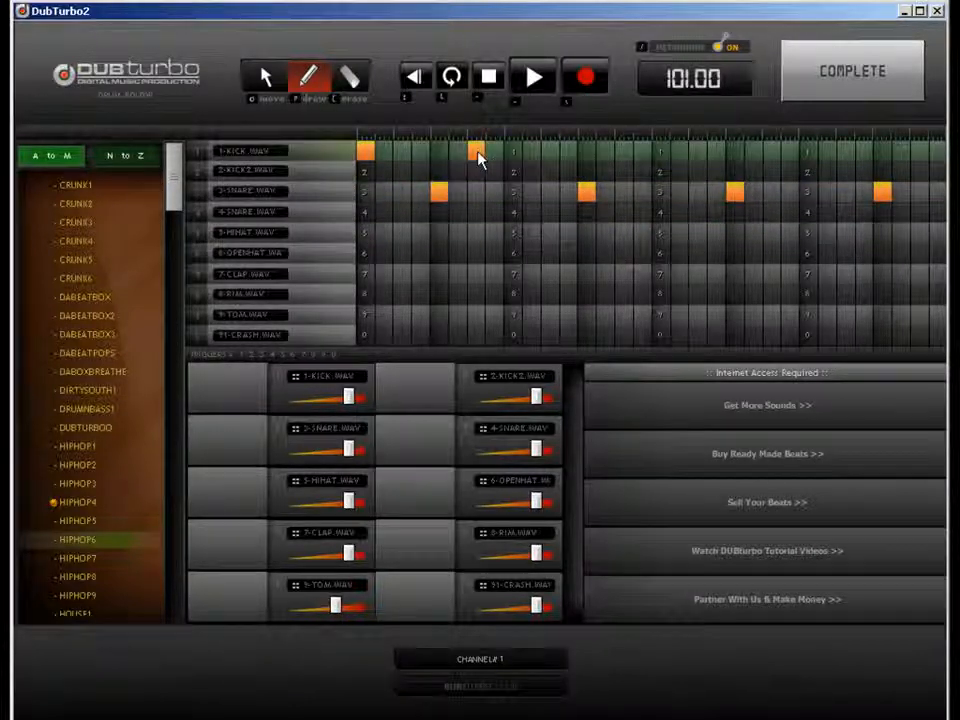
click(663, 151)
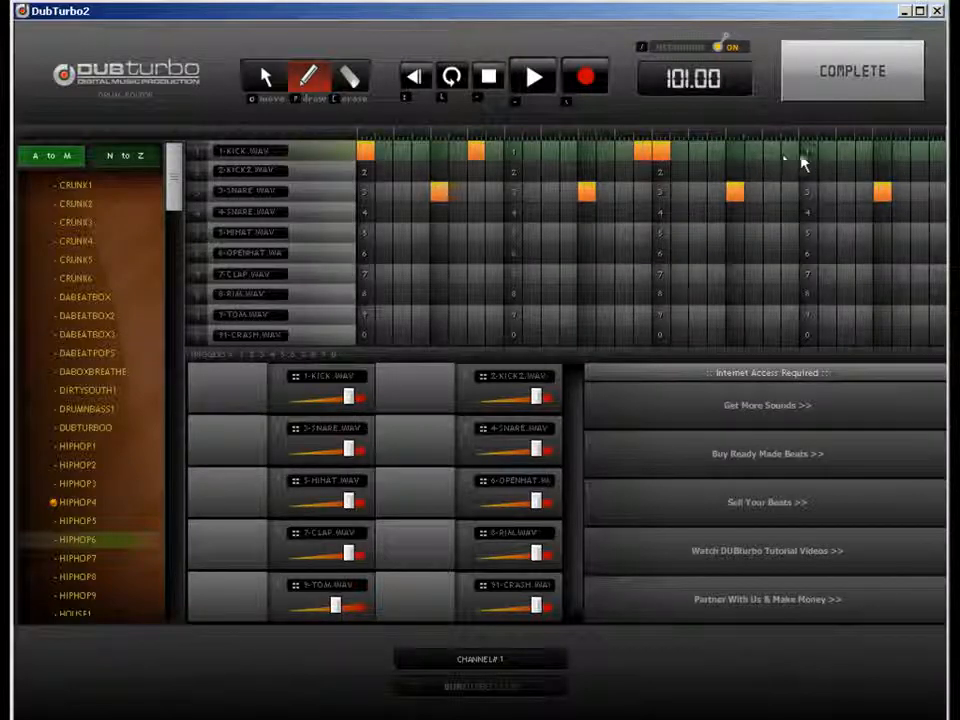
click(773, 152)
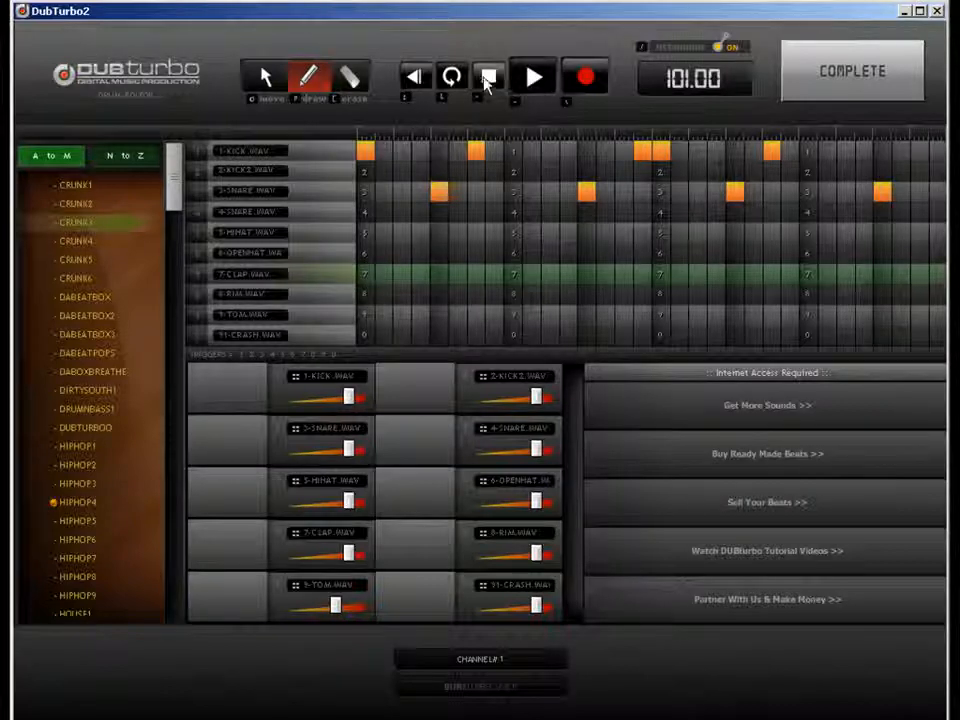
click(697, 155)
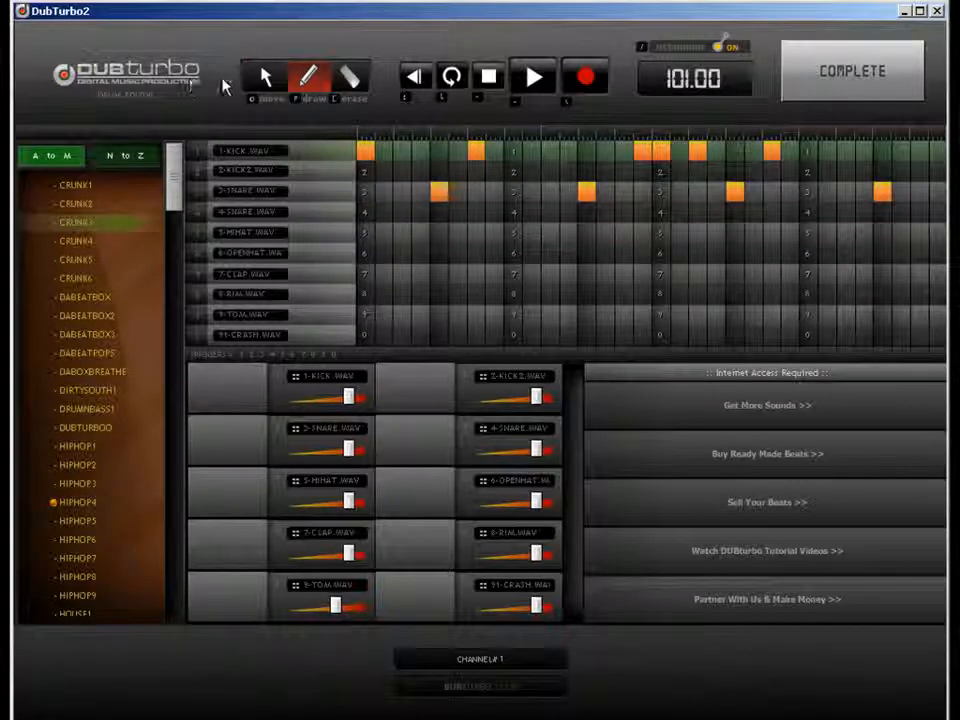
Close and reopen the HIPHOP4 part for drawing, re-entering the tempo as 101.00.
click(823, 86)
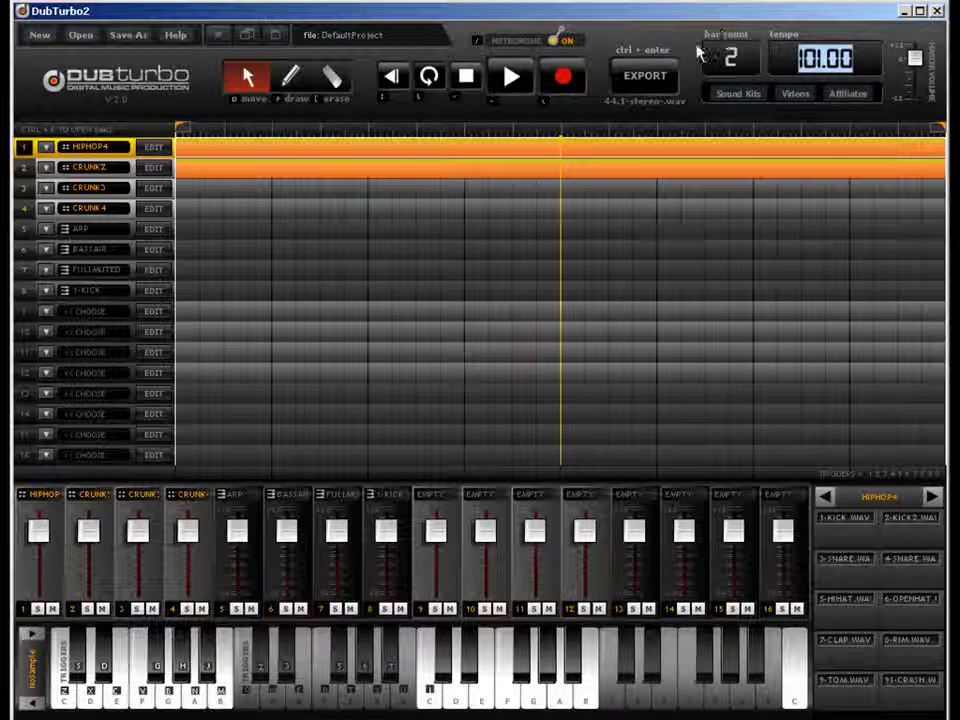
key(BackSpace)
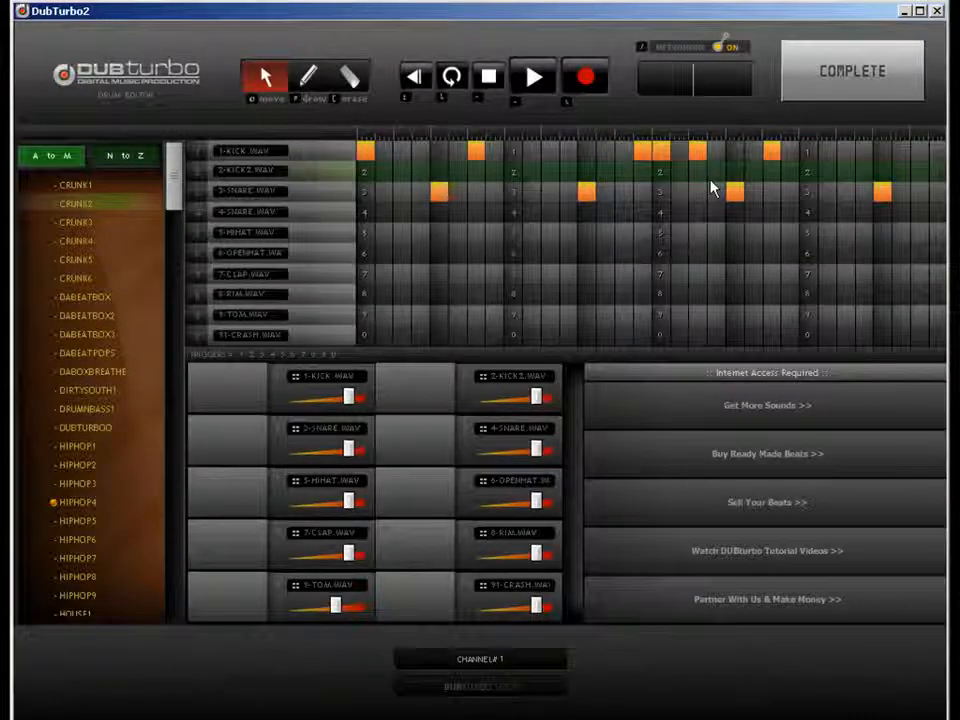
text(101.00)
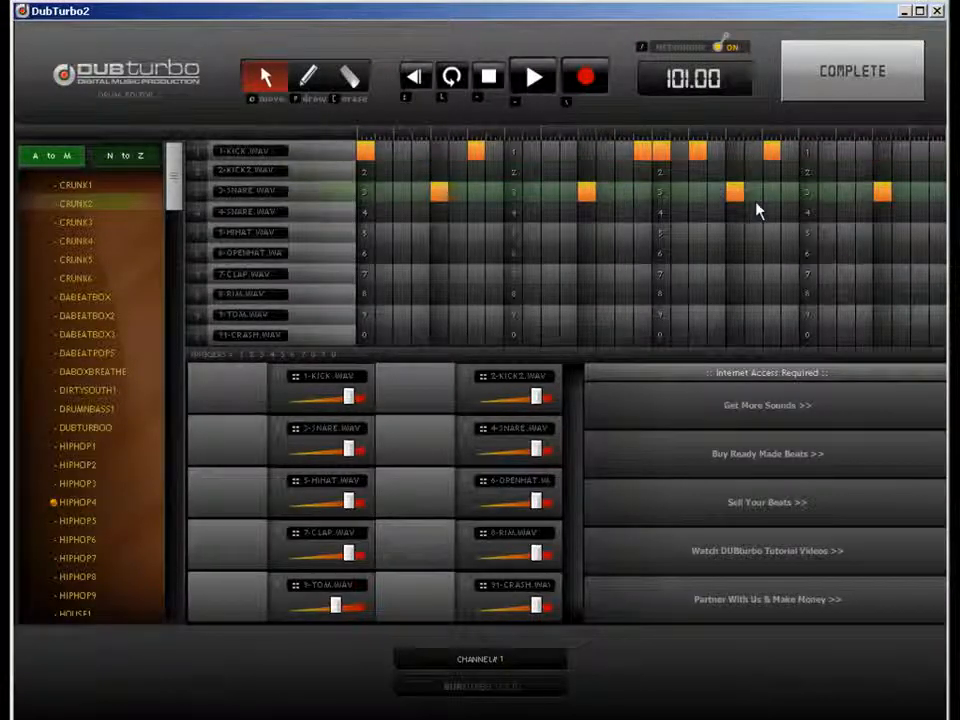
click(318, 82)
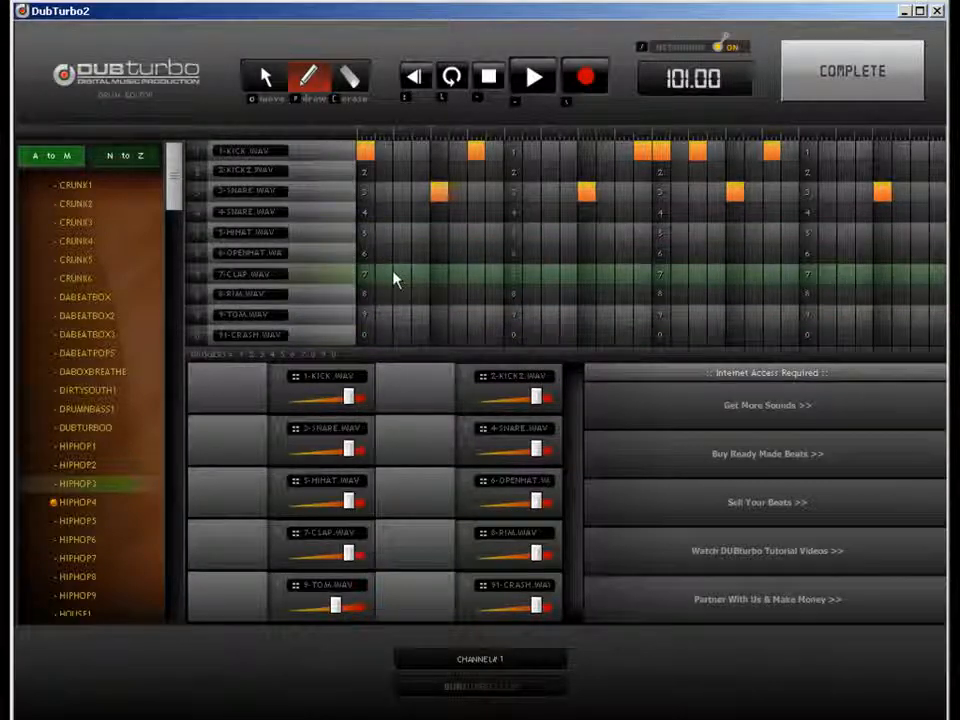
click(133, 170)
mouse_move(171, 178)
mouse_down()
mouse_move(170, 571)
mouse_move(170, 180)
mouse_up()
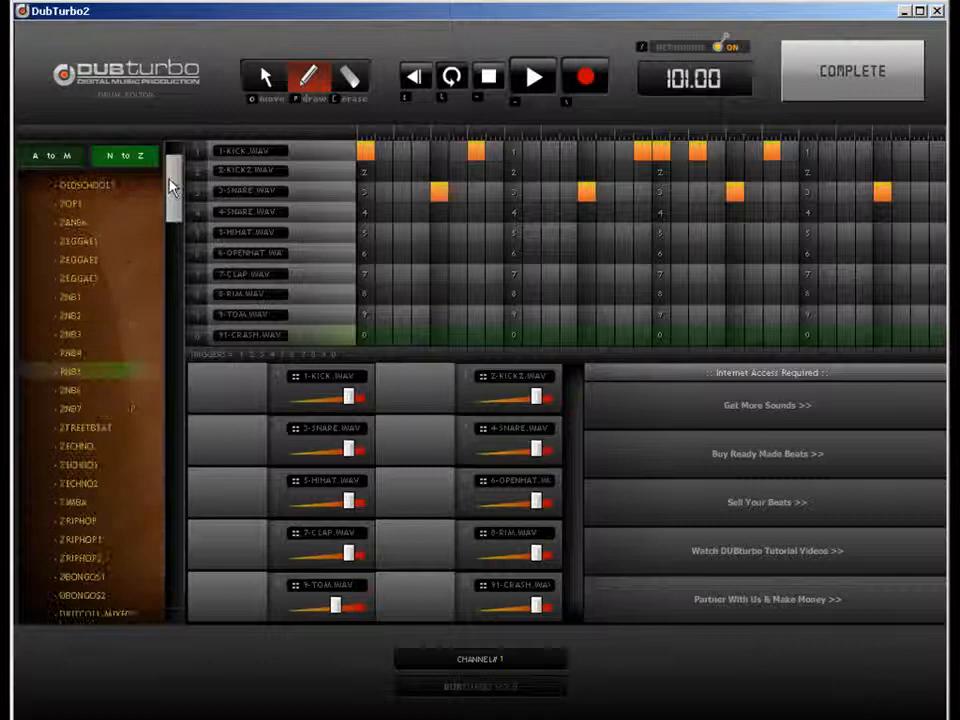
click(55, 156)
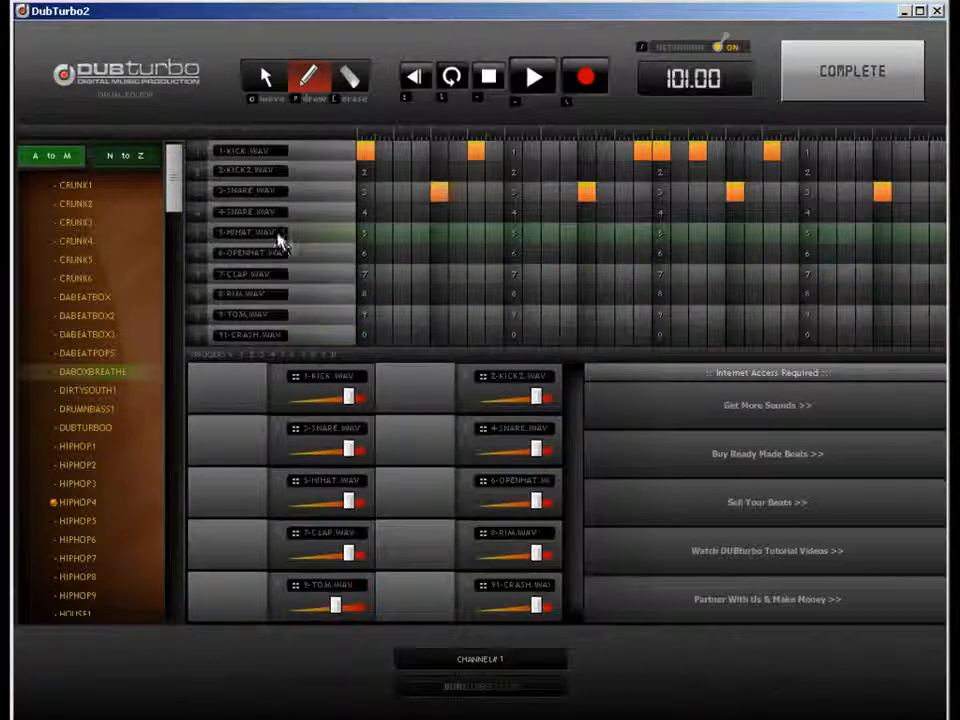
Draw 5-HIHAT.WAV hits on steps 3, 7, 11, 15, 16, 17, 19, 23, 27 and 31 of the grid.
click(406, 239)
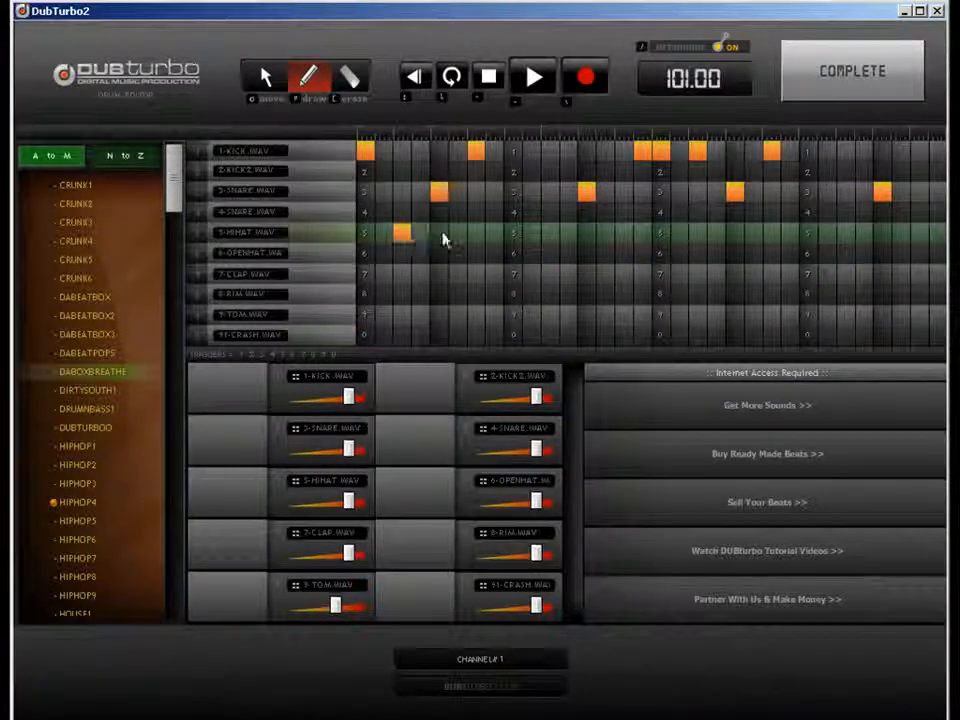
click(551, 237)
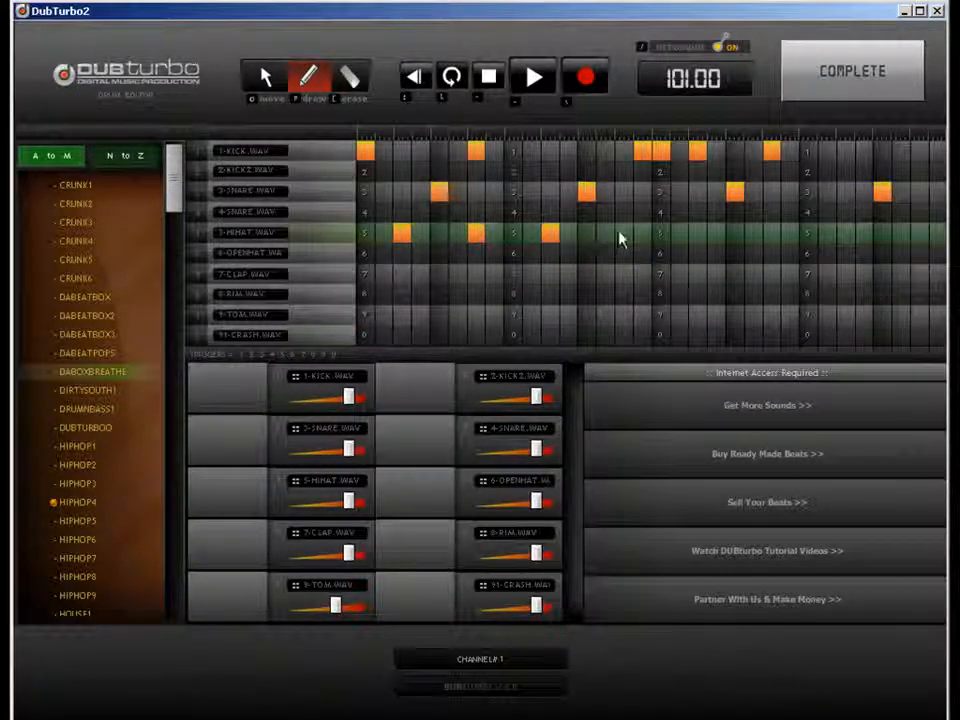
click(624, 238)
click(643, 239)
click(658, 239)
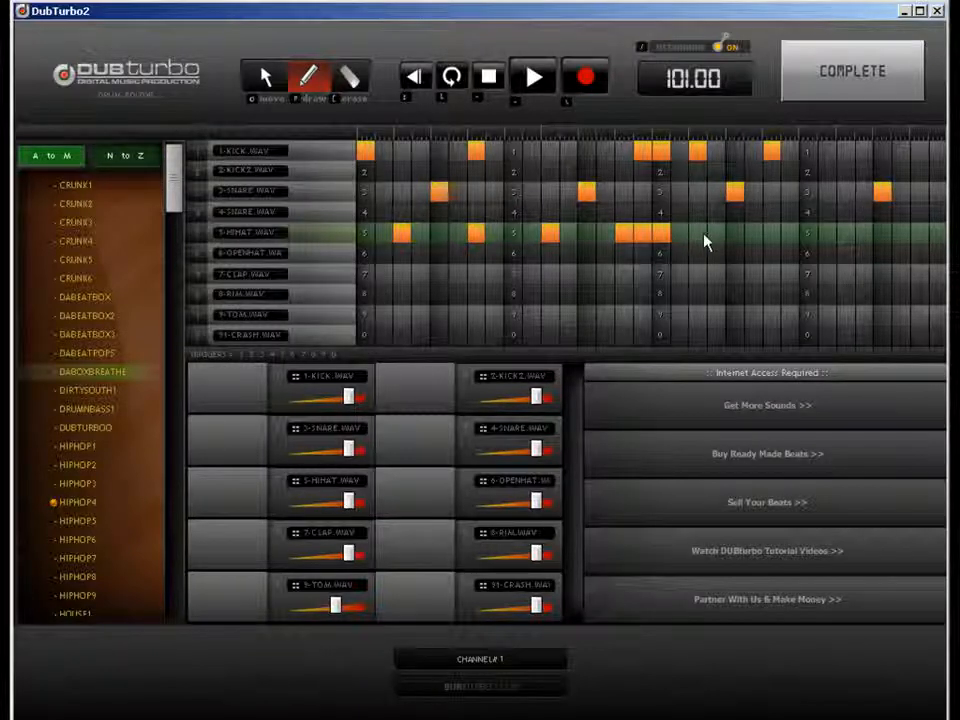
click(703, 240)
click(772, 240)
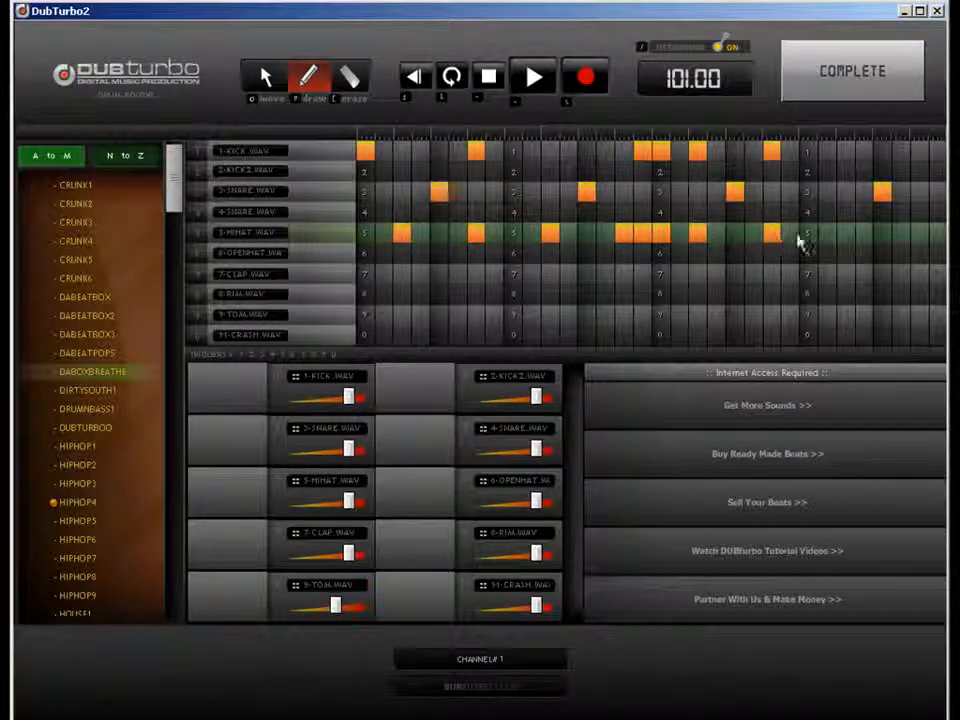
click(918, 238)
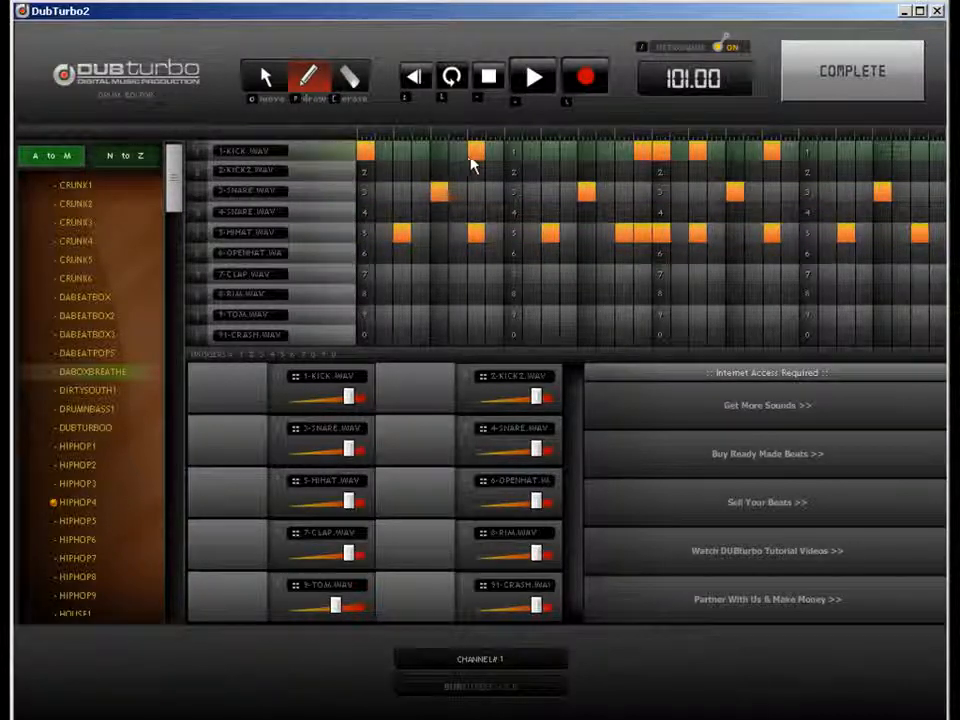
Complete the HIPHOP4 drum part and delete the existing part from the CRUNK2 track in the main sequencer.
click(845, 90)
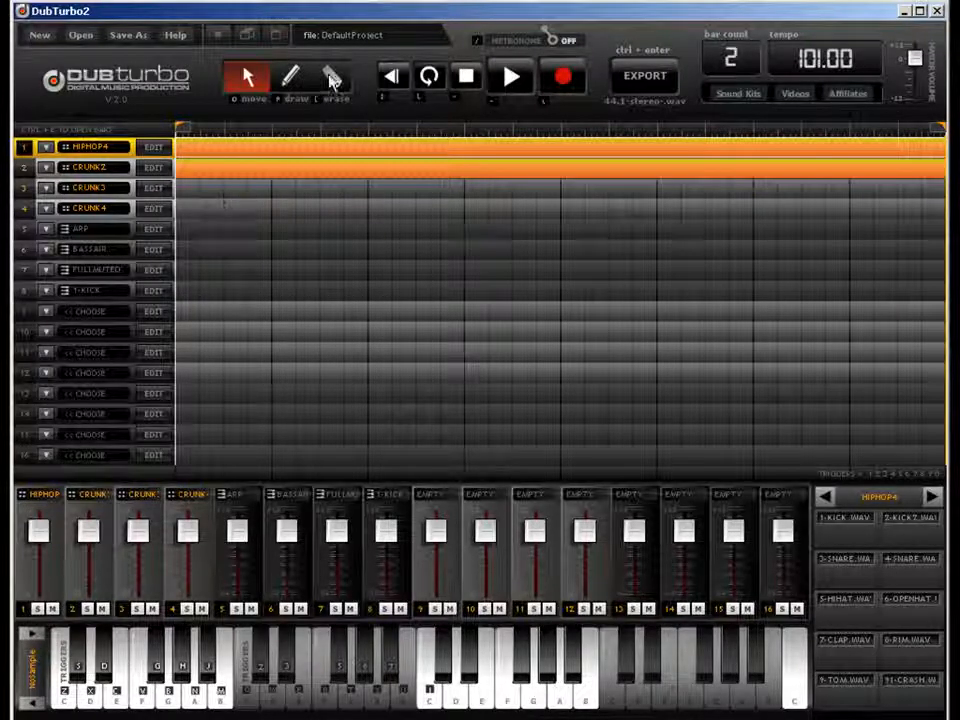
click(326, 176)
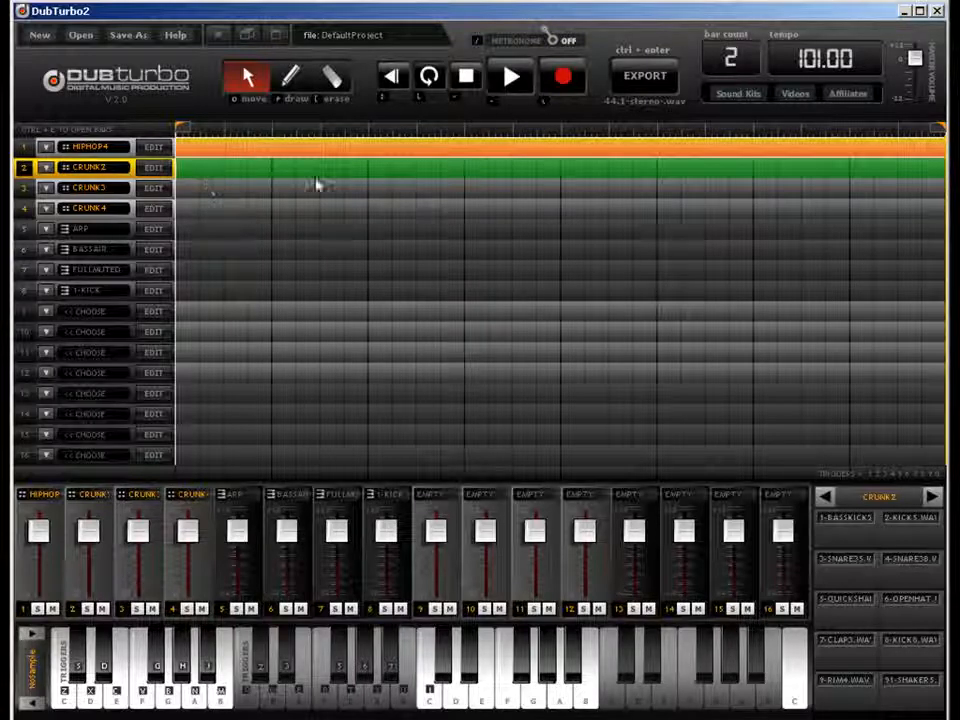
click(93, 147)
click(103, 167)
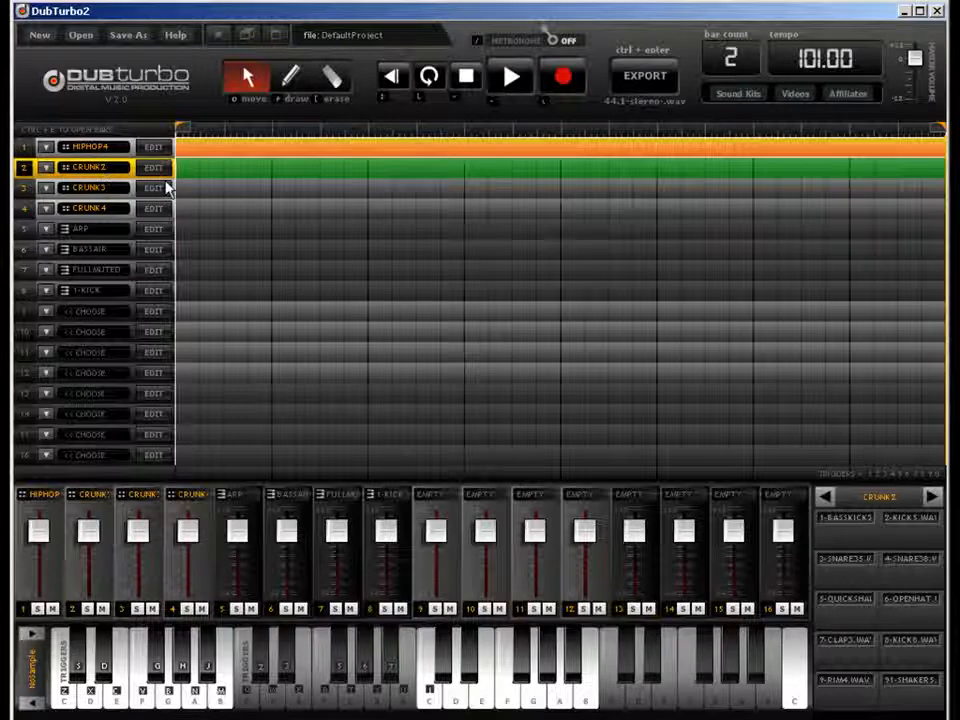
Copy the HIPHOP4 part to the CRUNK2 track and check the copied pattern in the drum editor.
click(250, 154)
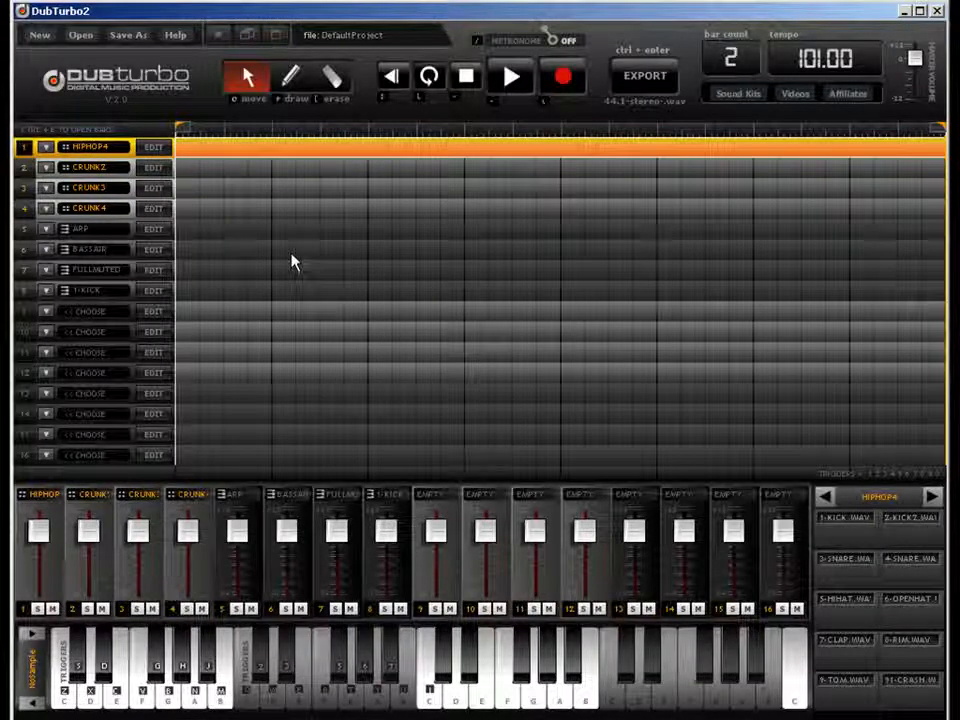
click(317, 186)
click(313, 169)
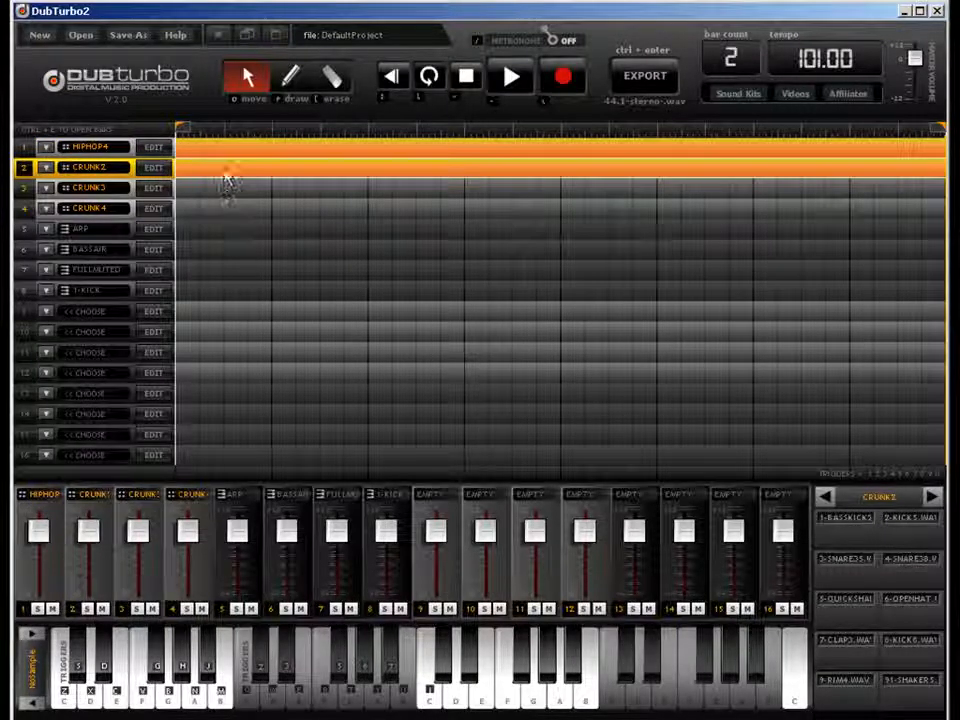
double_click(224, 170)
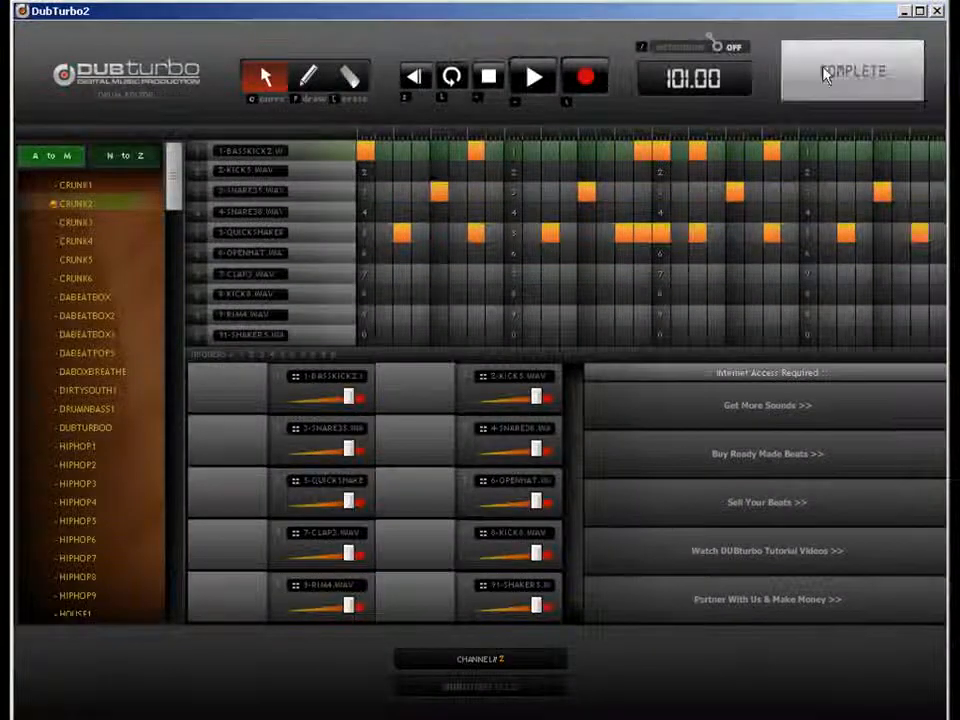
click(792, 76)
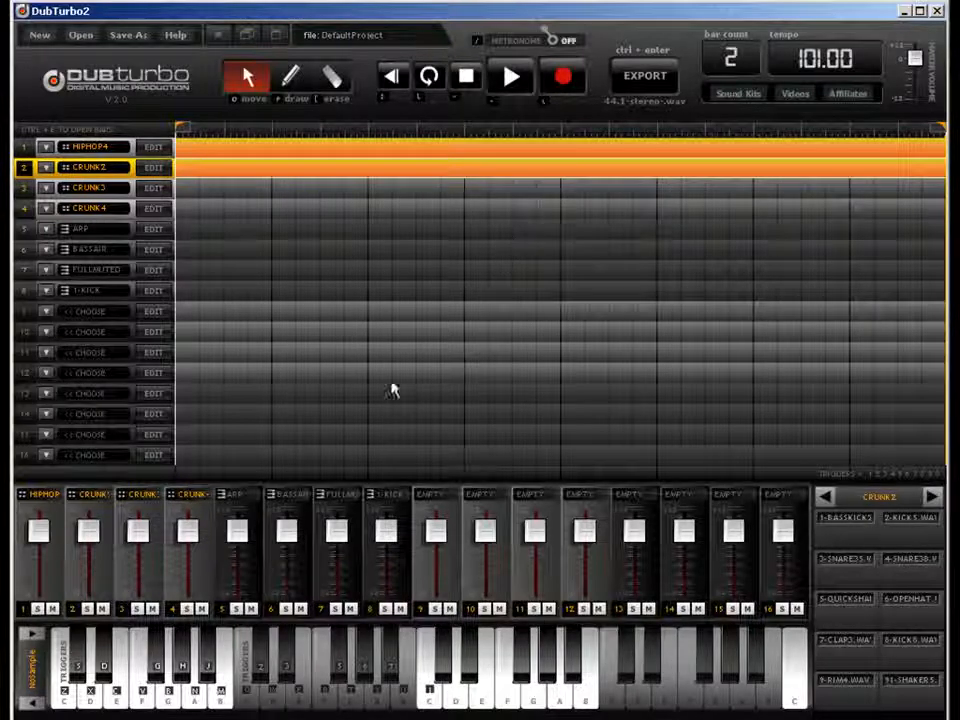
Play the beat and lower the CRUNK2 track's volume, and reopen its part in the drum editor.
key(space)
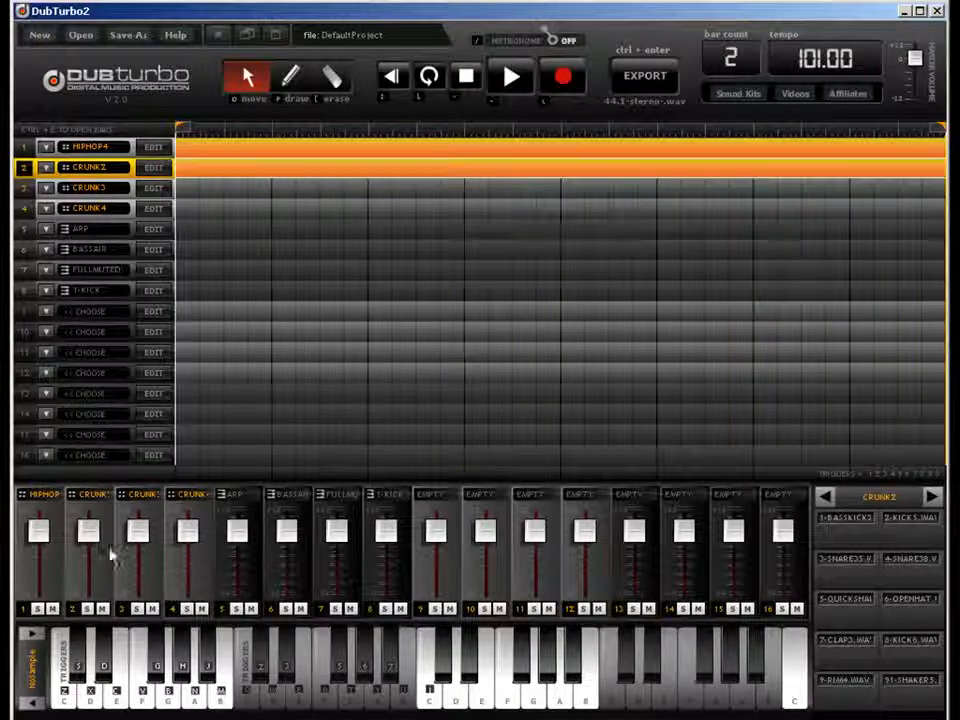
drag(84, 540, 97, 568)
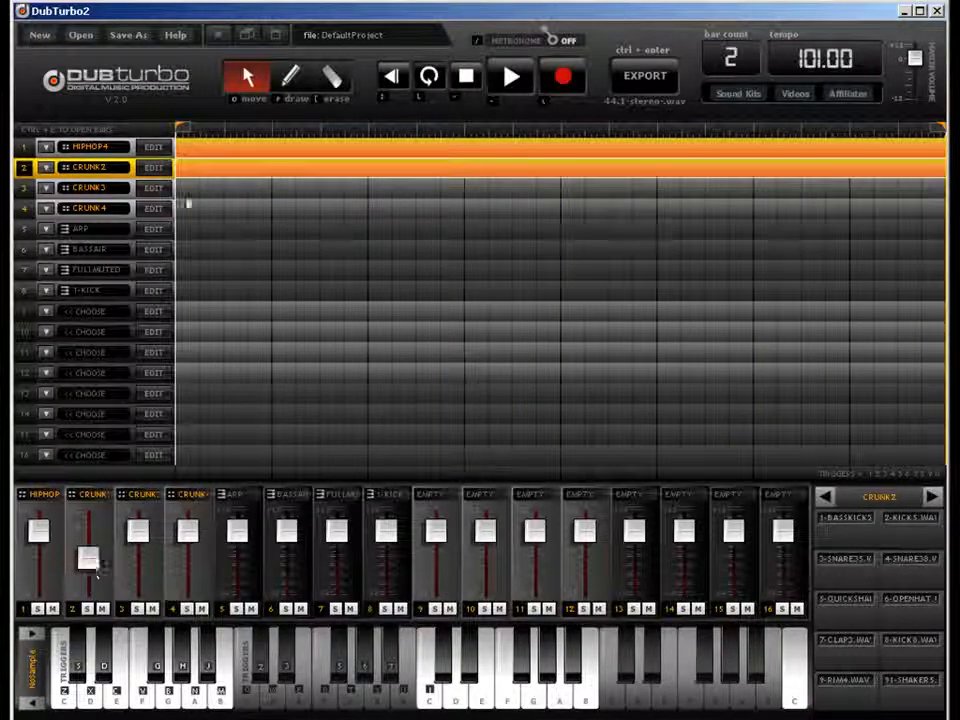
double_click(213, 174)
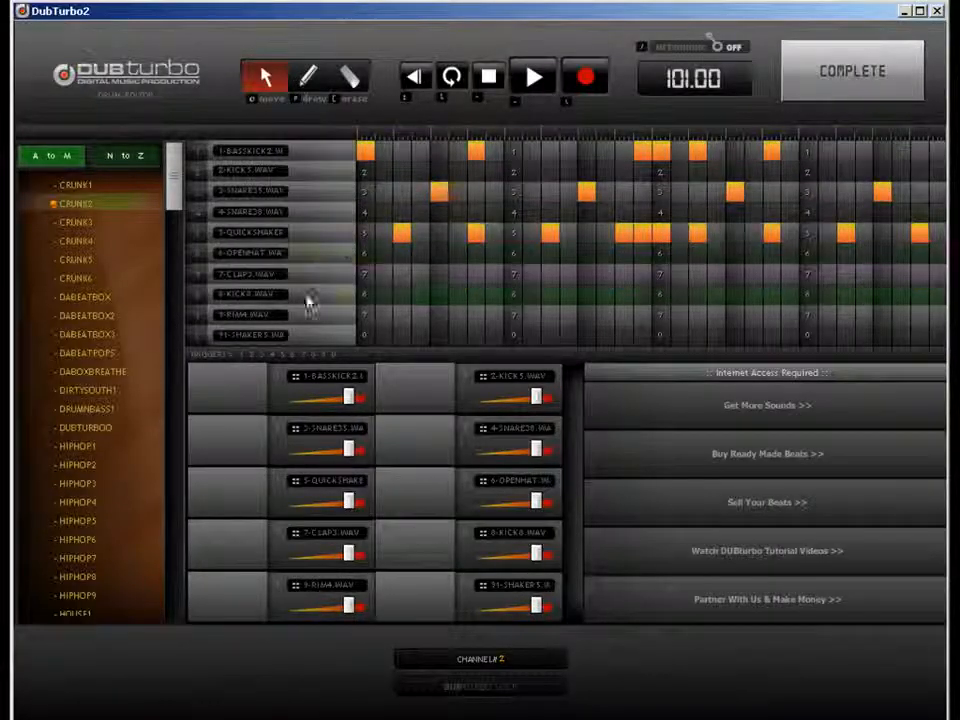
Lower the 5-QUICKSHAKER and 1-BASSKICK2 volumes and rearrange the 1-BASSKICK2 hits onto steps 3, 11, 15, 17, 19 and 29.
drag(348, 500, 305, 510)
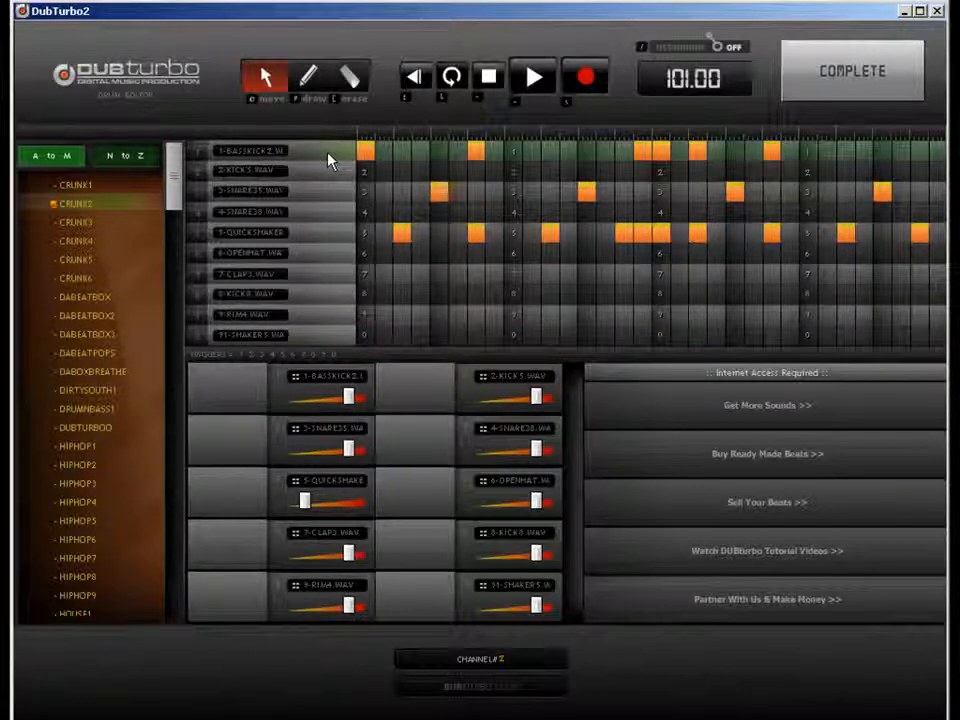
drag(348, 398, 318, 401)
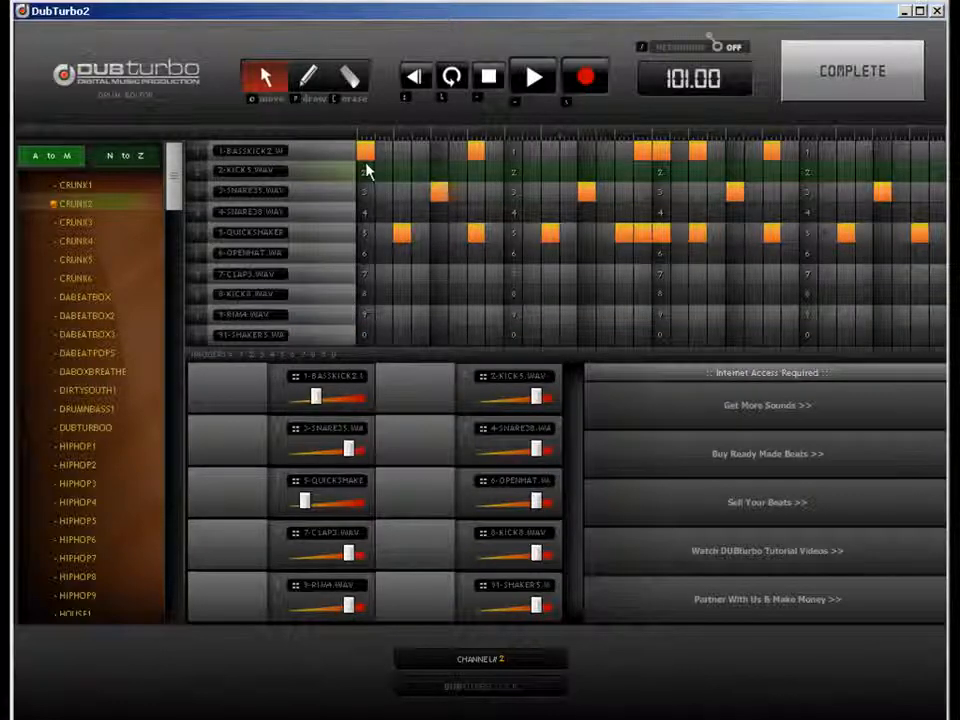
drag(365, 150, 410, 150)
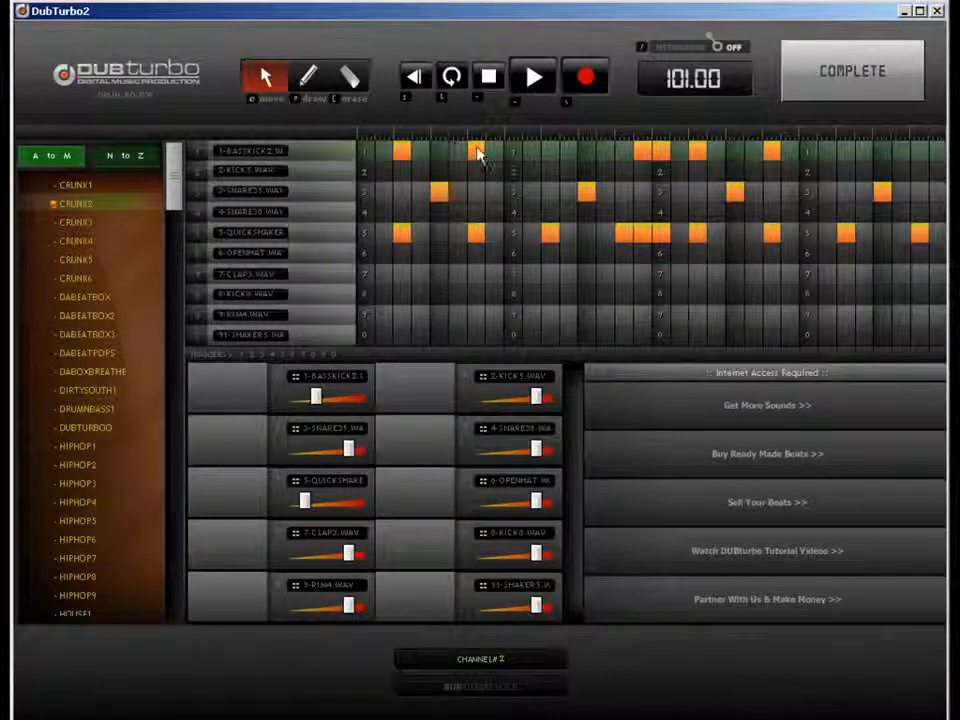
drag(642, 150, 552, 152)
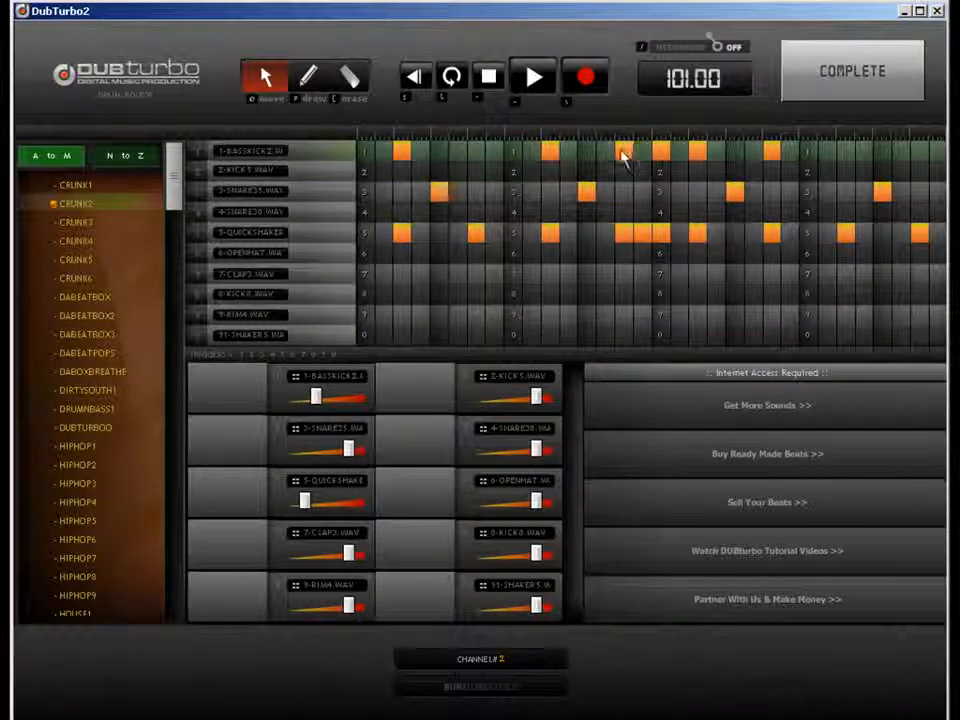
drag(866, 150, 885, 152)
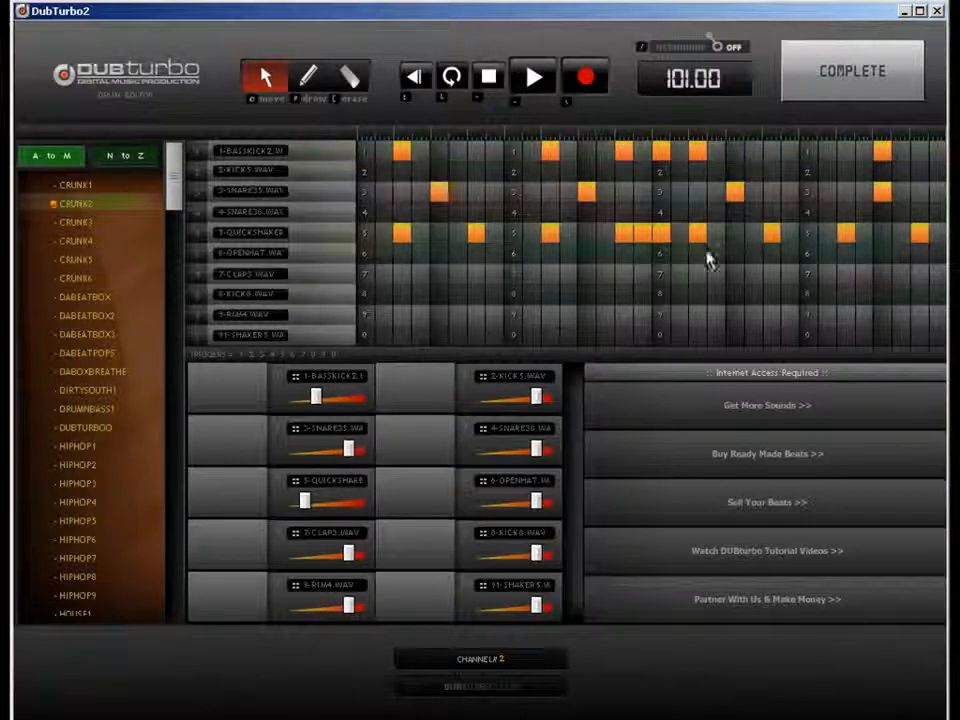
Move 5-QUICKSHAKER hits to steps 5, 9, 13 and 24, add a 6-OPENHAT hit on step 29, and complete the part.
drag(624, 232, 548, 236)
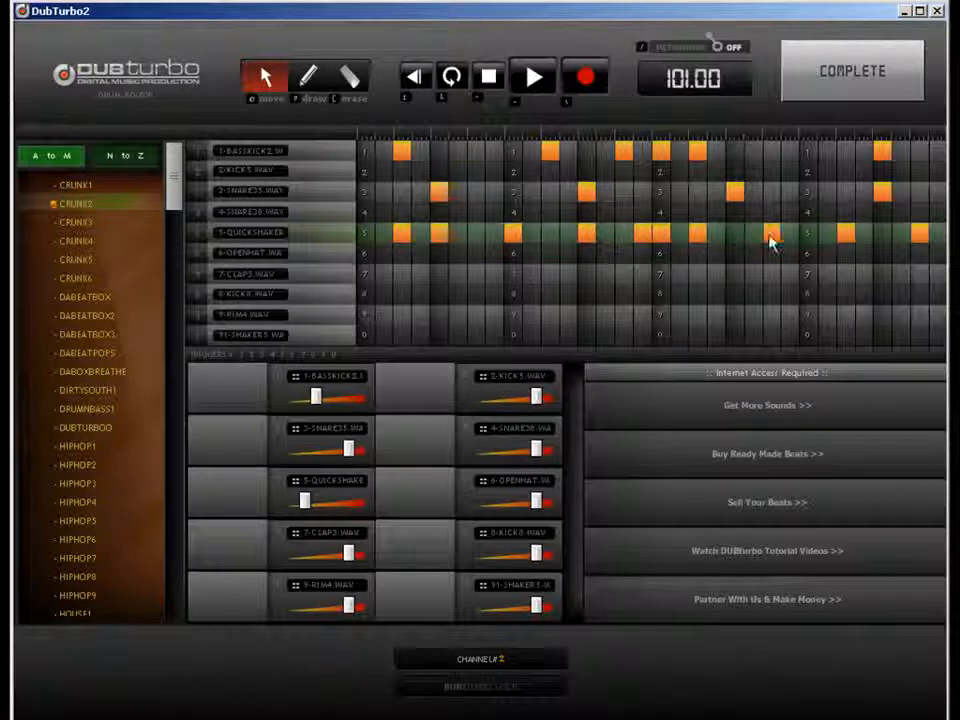
mouse_move(770, 236)
mouse_down()
mouse_move(773, 262)
mouse_move(774, 241)
mouse_up()
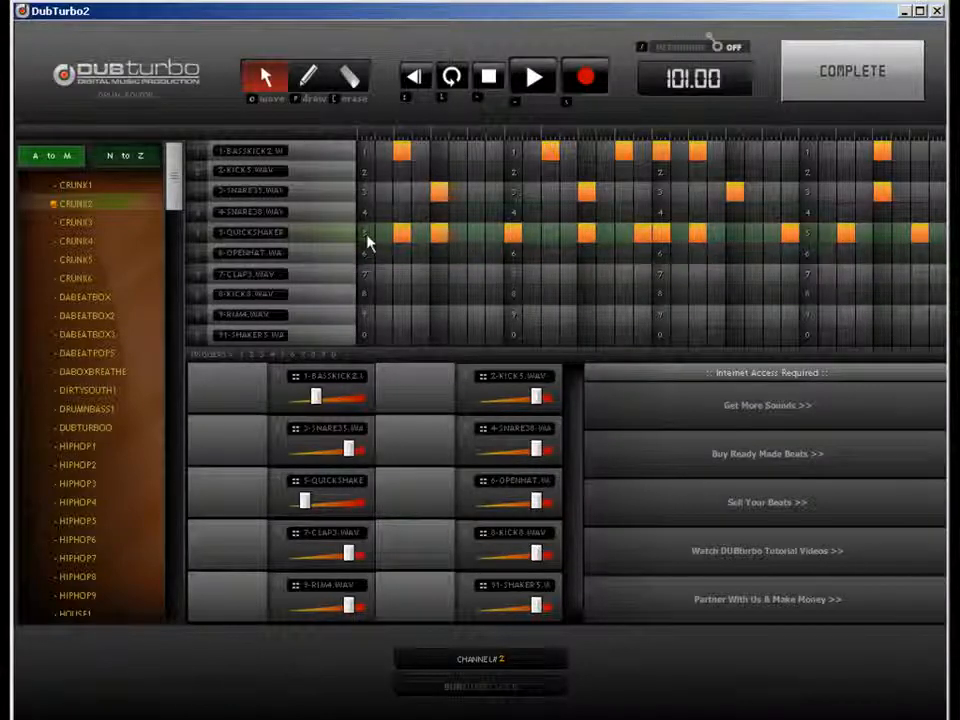
key(p)
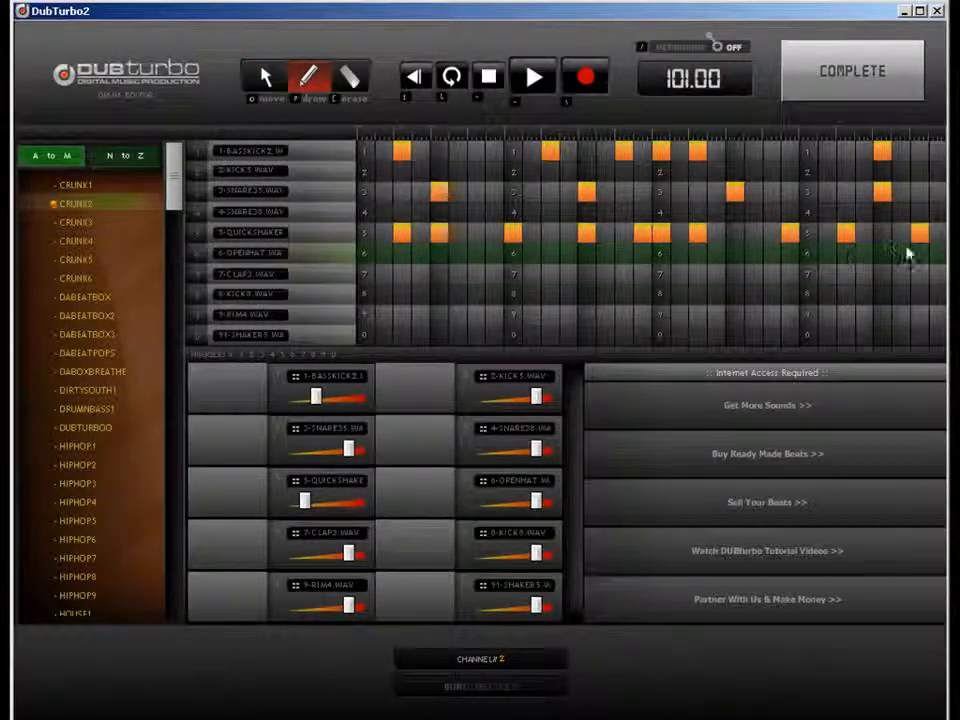
click(881, 254)
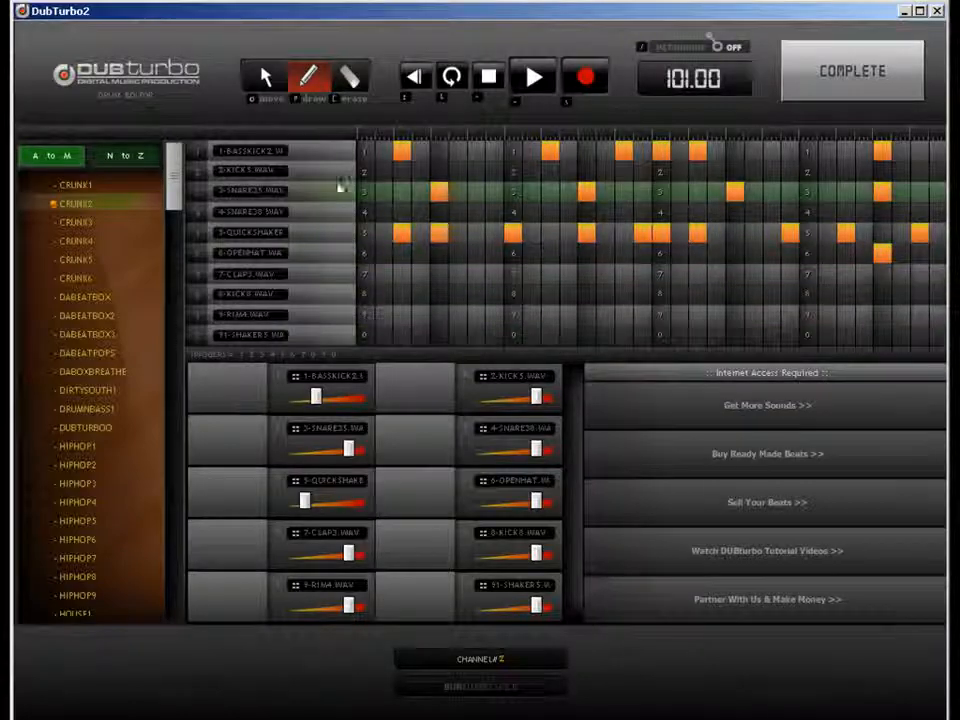
click(804, 88)
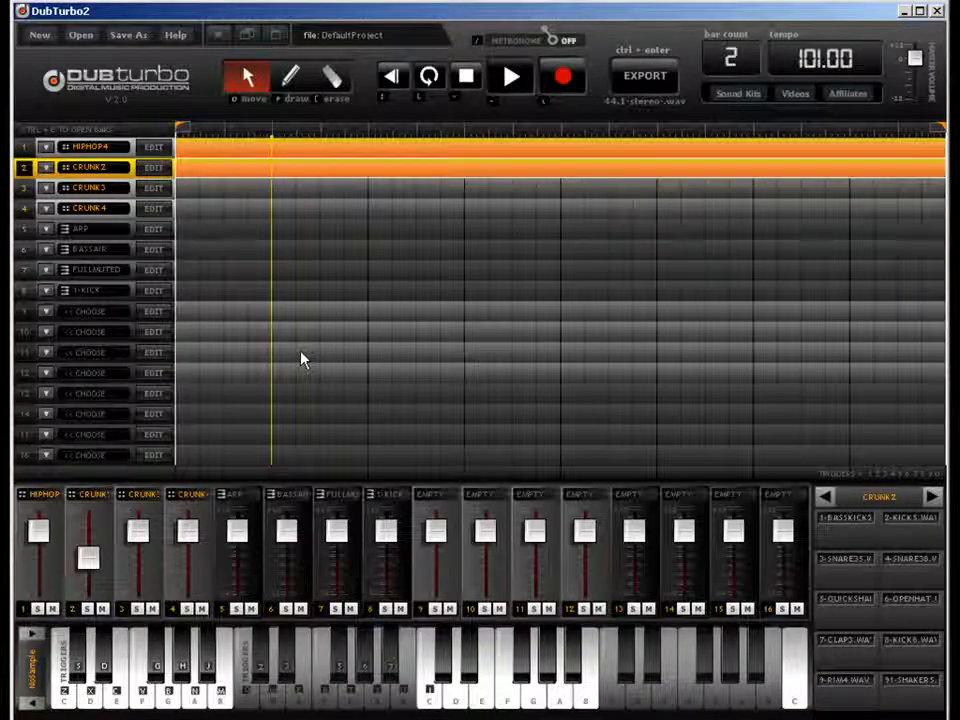
Raise the CRUNK2 track's volume slightly and lower the 3-SNARE35 sample's volume in its drum part.
drag(88, 556, 95, 540)
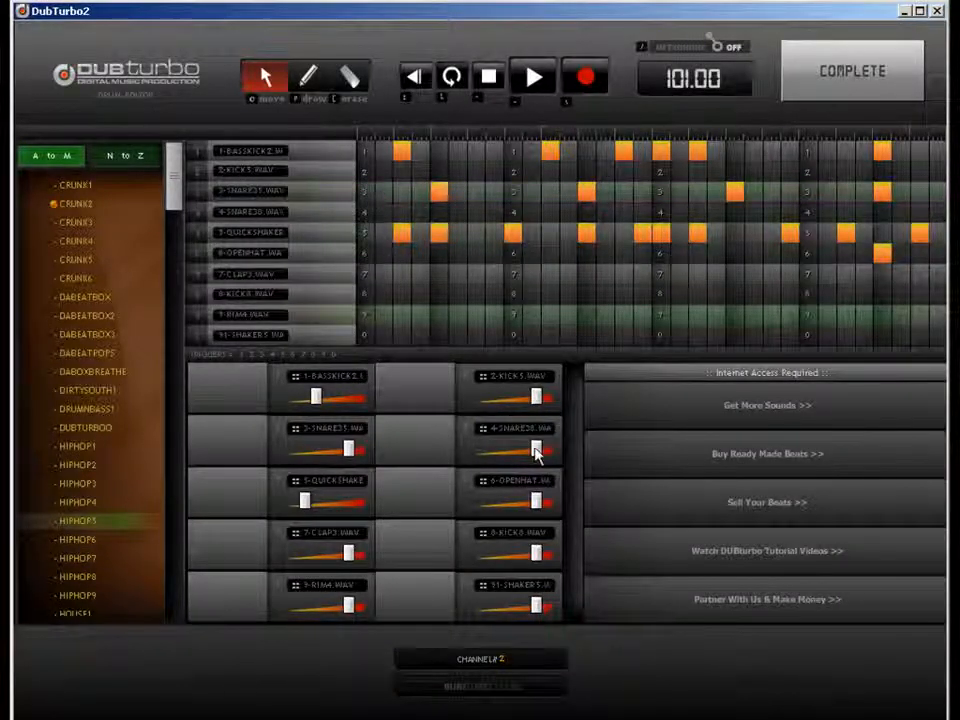
drag(345, 450, 316, 452)
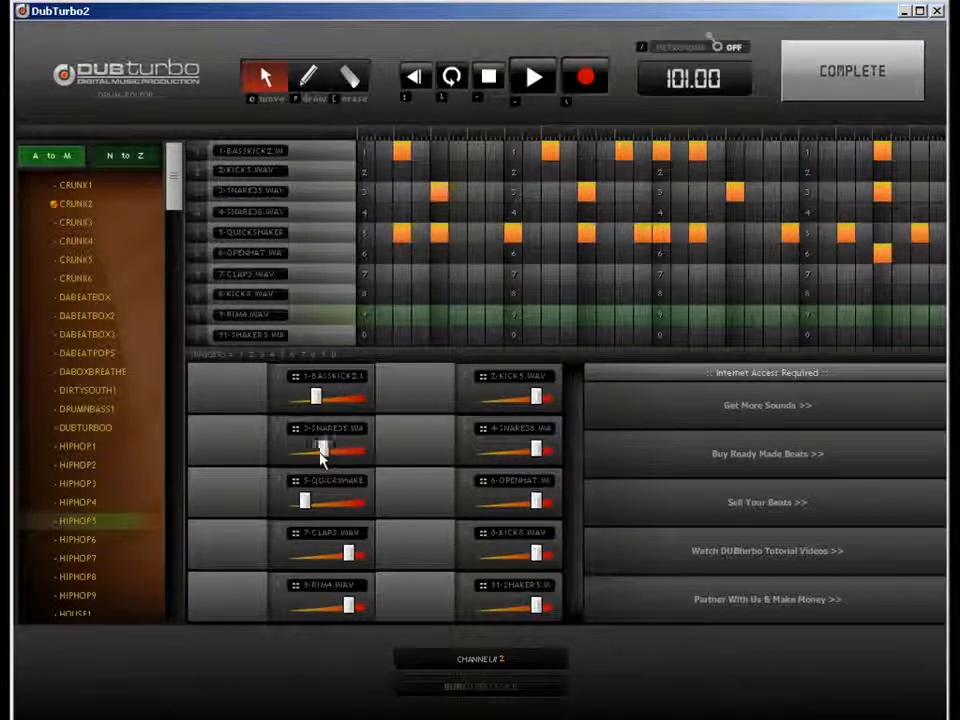
click(866, 75)
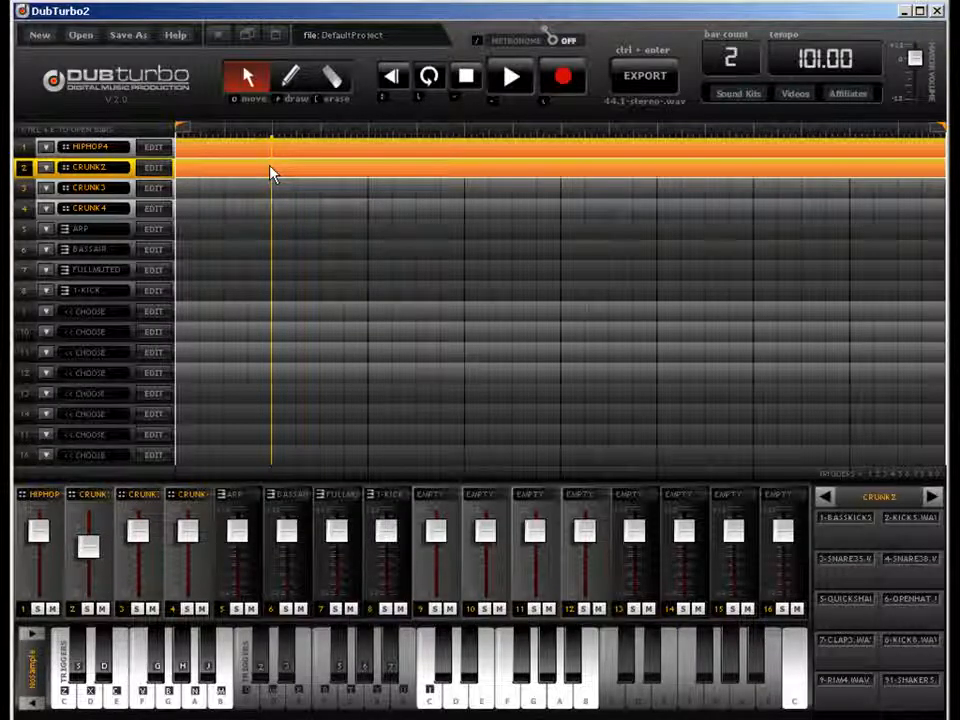
Try switching between the draw, erase and move tools in the main sequencer, ending on the move tool.
key(t)
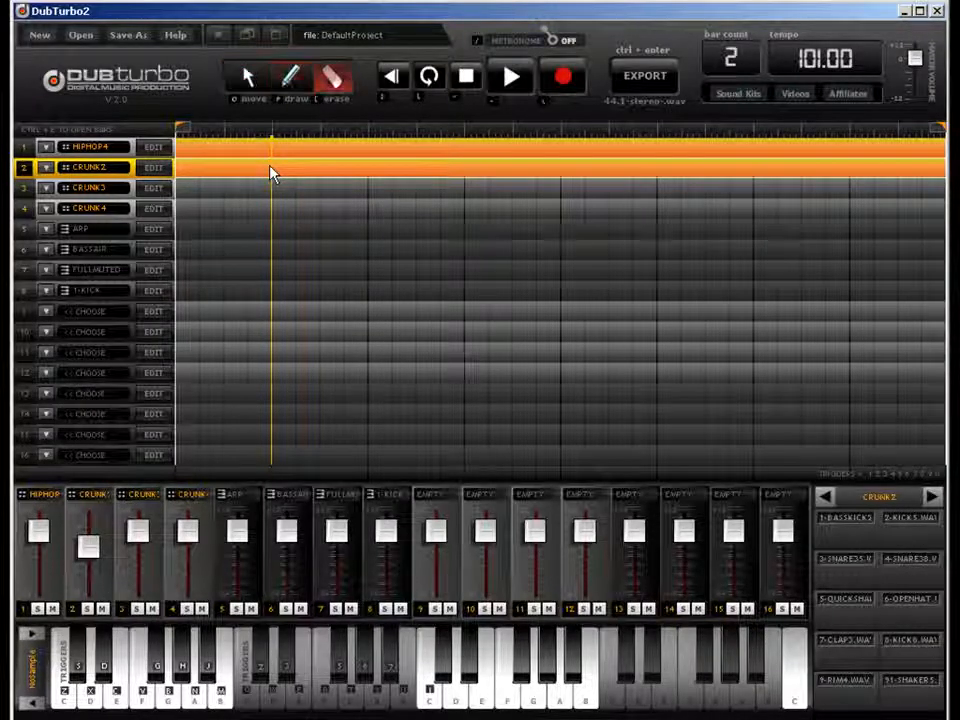
key(r)
key(e)
key(t)
key(e)
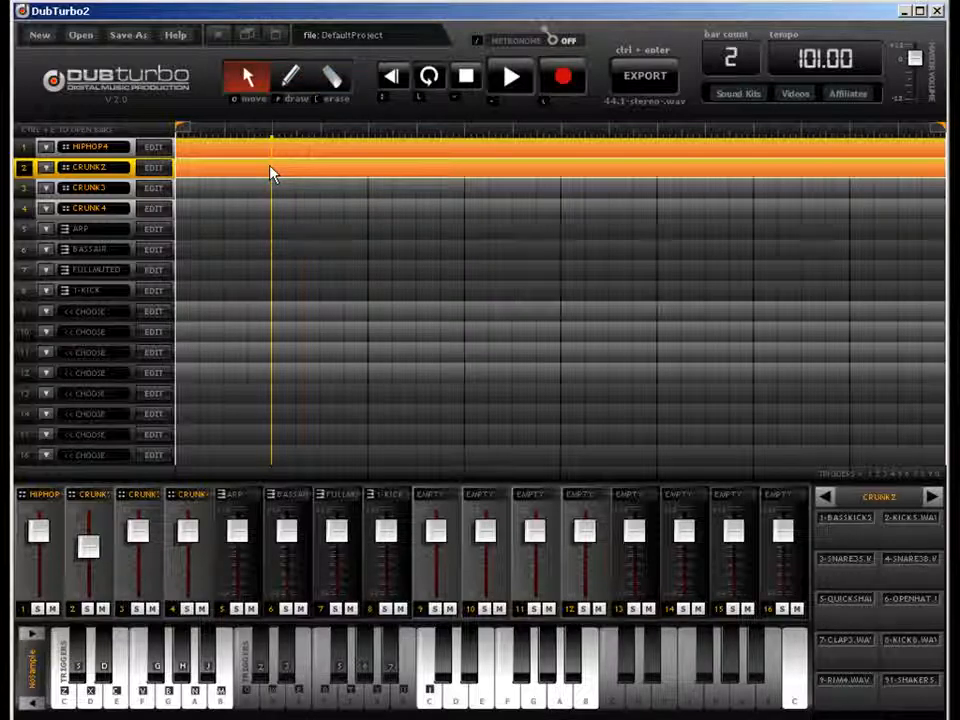
key(t)
key(e)
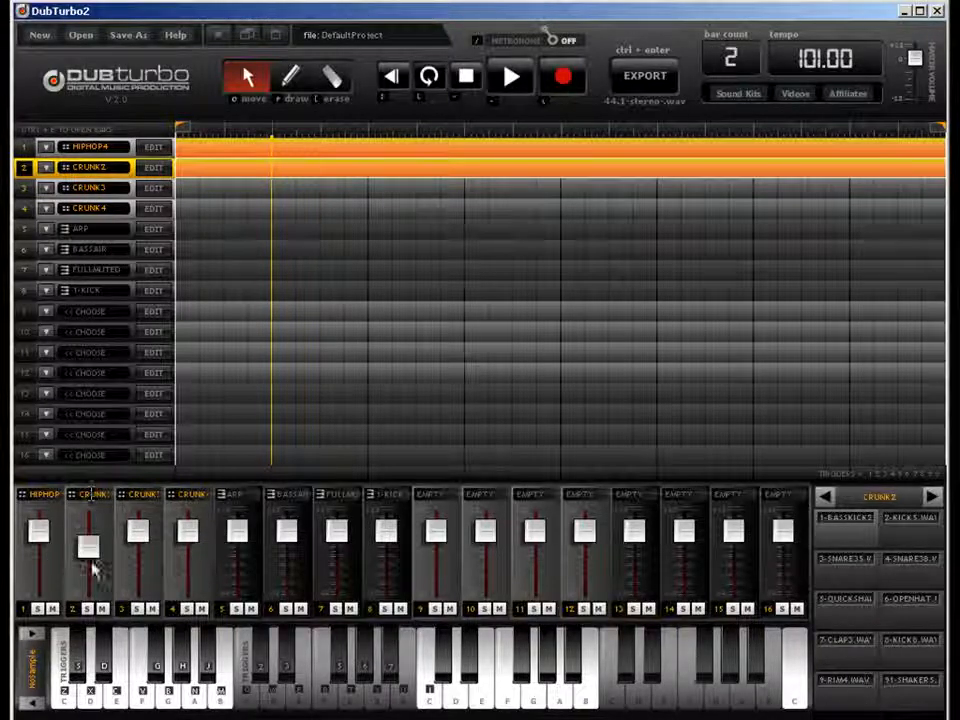
Try out soloing and muting the CRUNK2 track in the mixer.
click(88, 610)
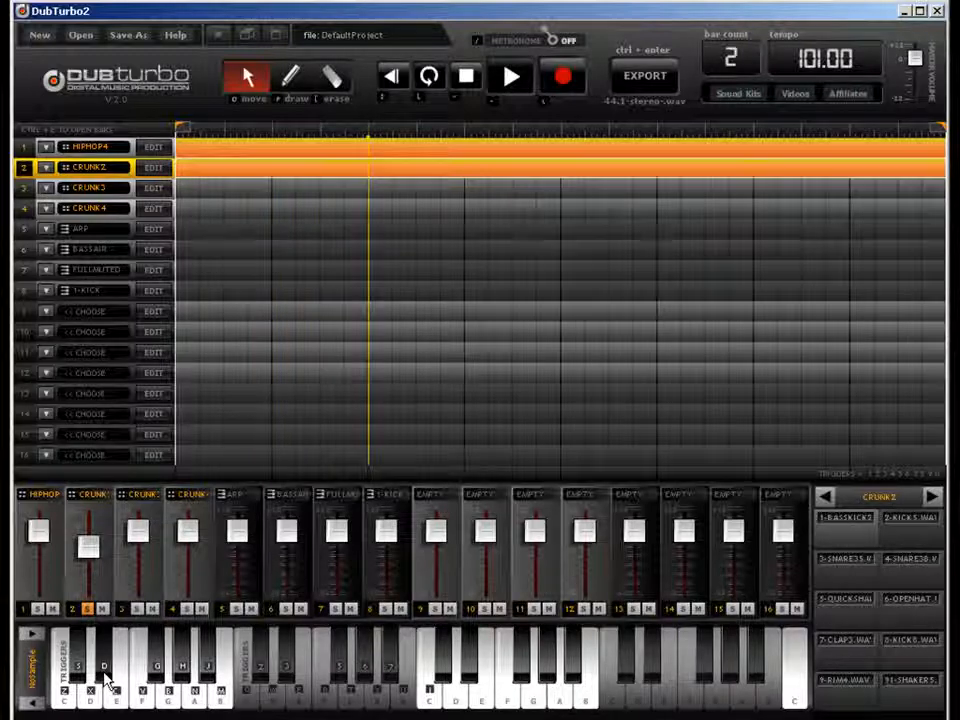
click(88, 609)
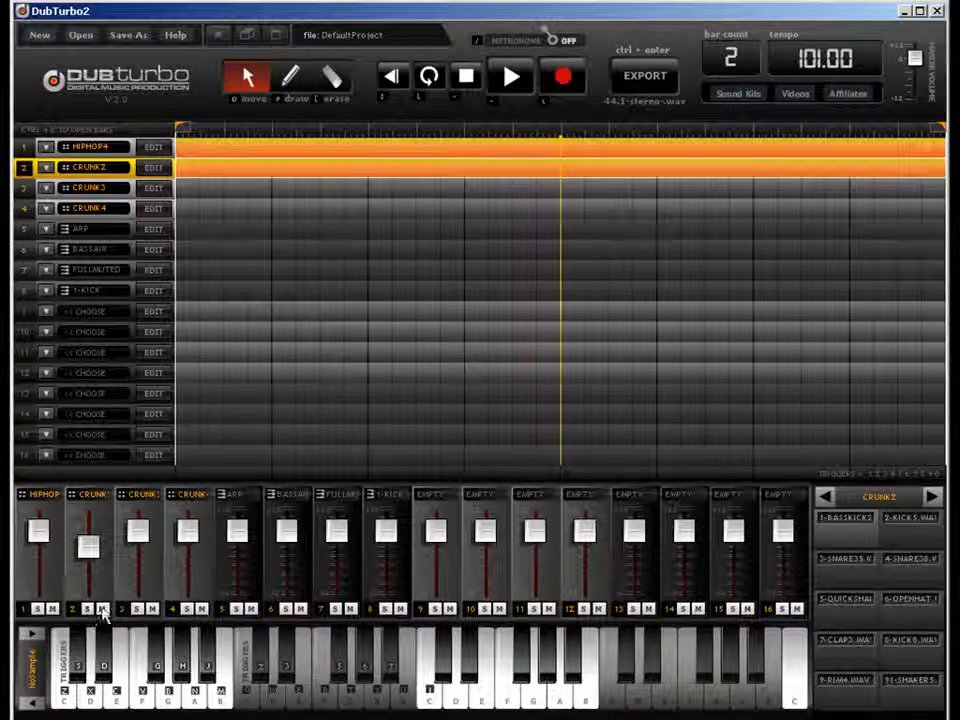
click(104, 610)
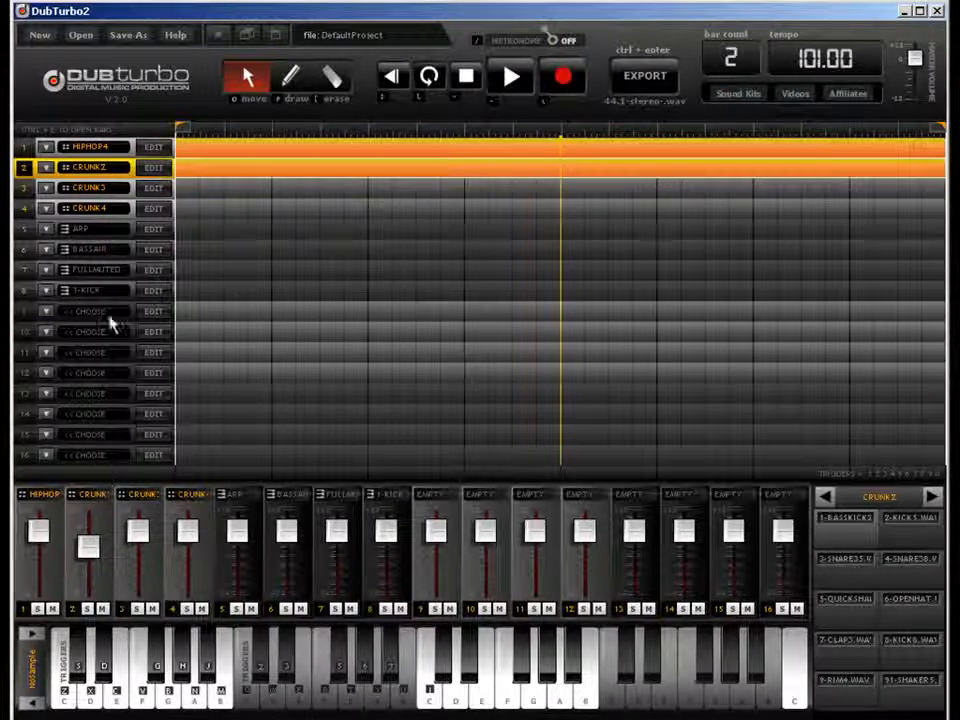
Set the track type of empty track 9 to Keys.
click(45, 312)
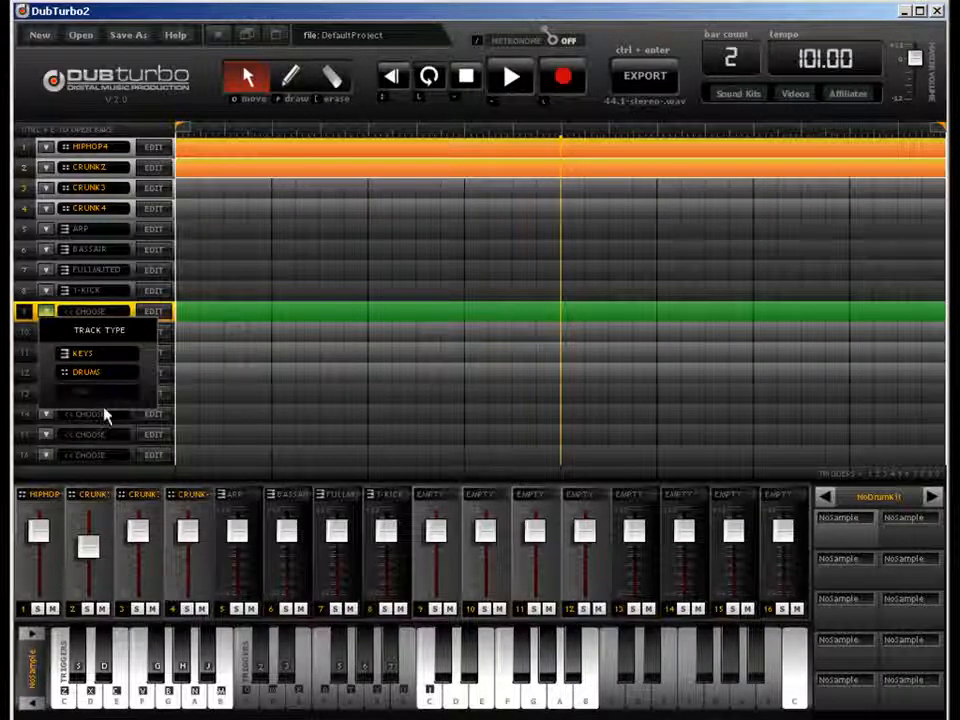
click(107, 366)
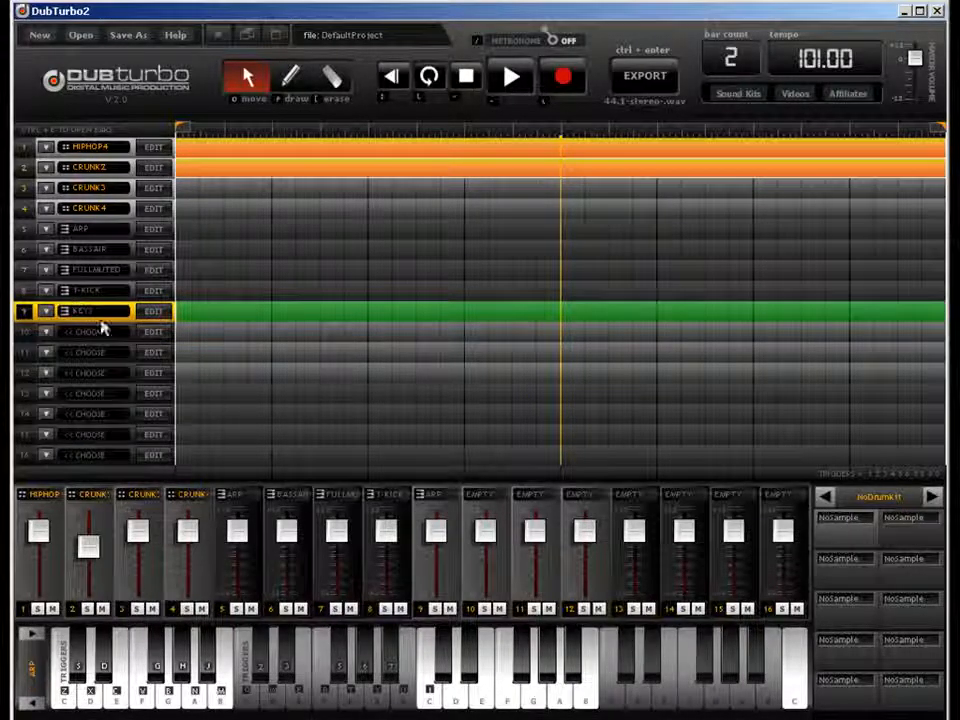
Draw a part on the ARP track and open it in the key editor.
click(288, 80)
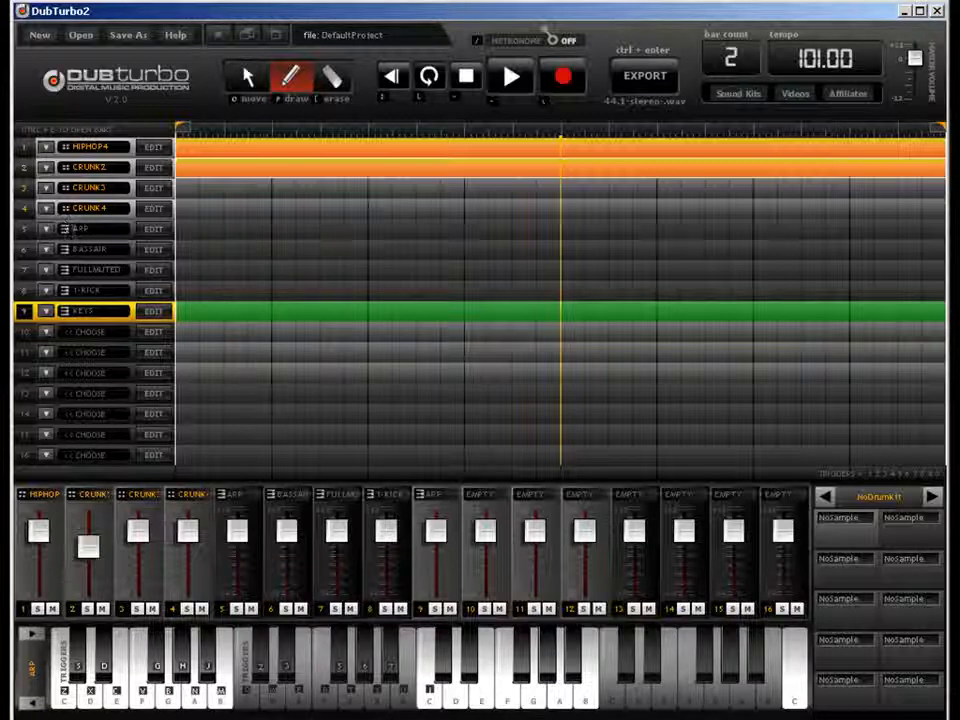
click(188, 232)
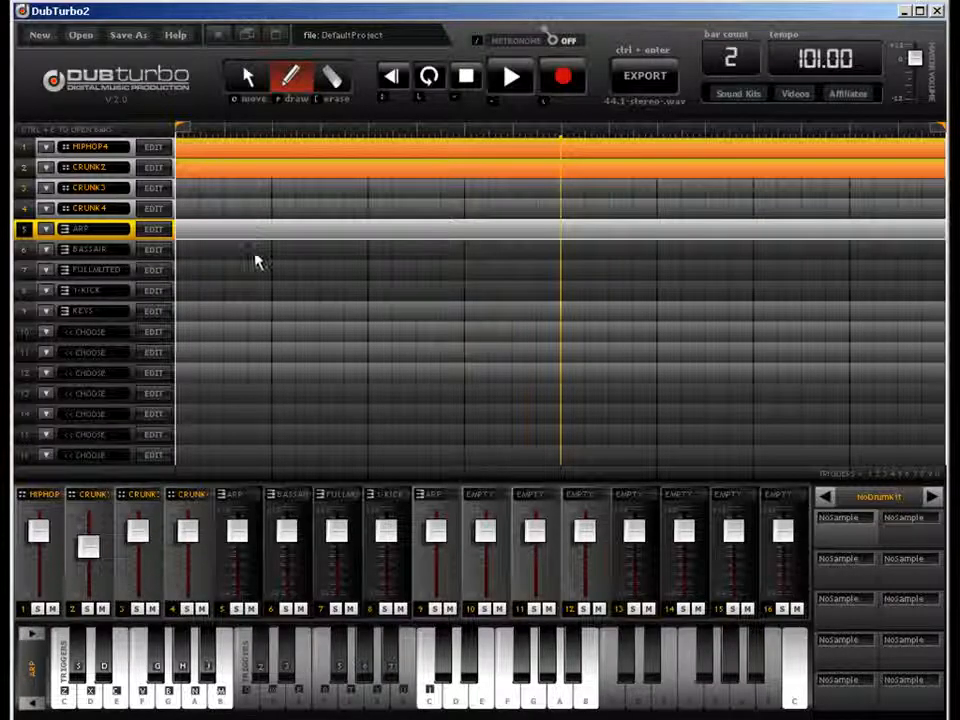
key(ctrl+e)
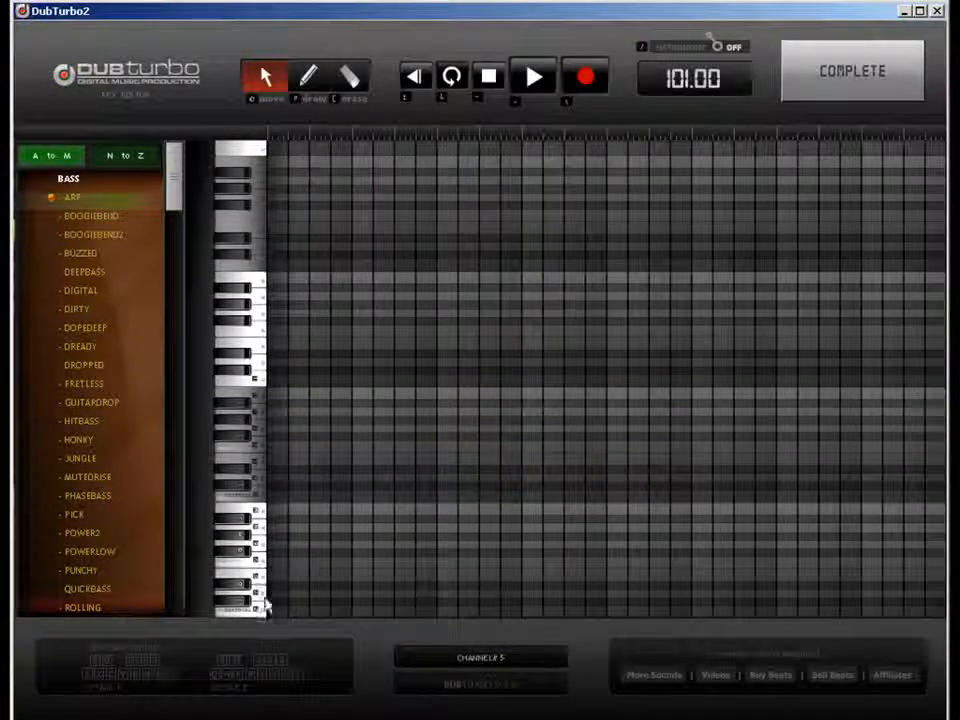
Browse both halves of the sound library and try the 3-SNAREJ, DANCE and BREAKIT sounds on channel 5.
click(112, 156)
click(70, 156)
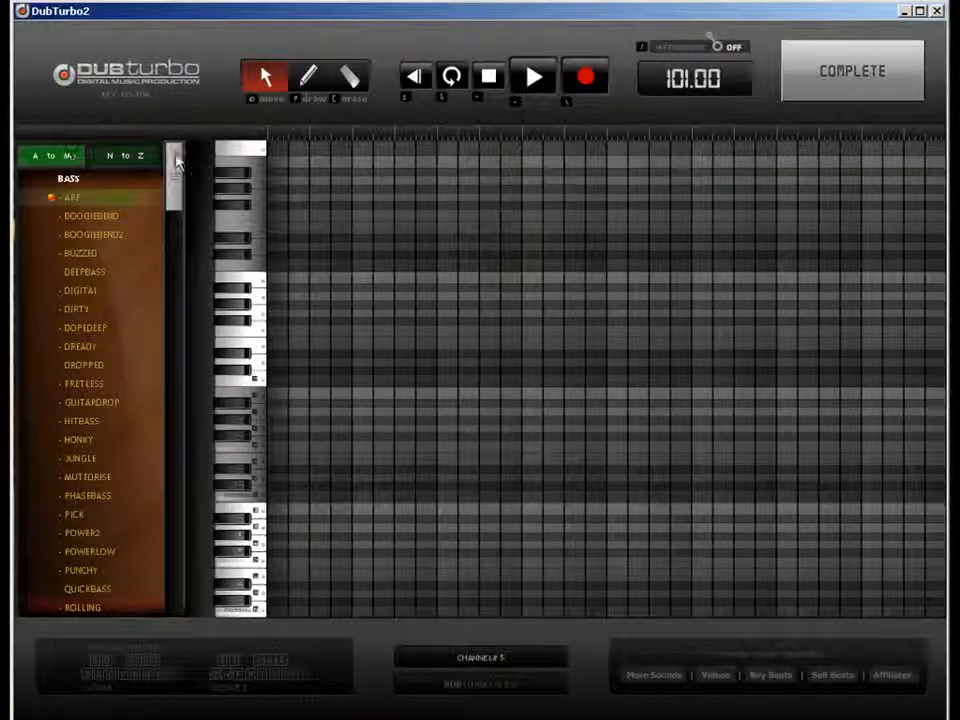
drag(175, 162, 175, 215)
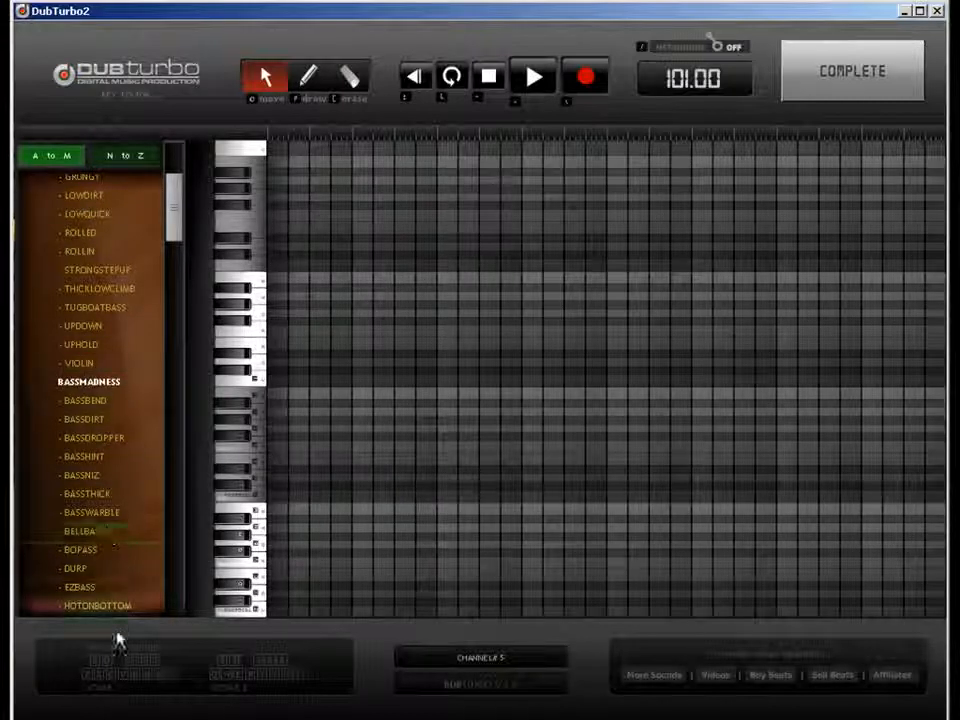
drag(176, 220, 176, 552)
click(137, 154)
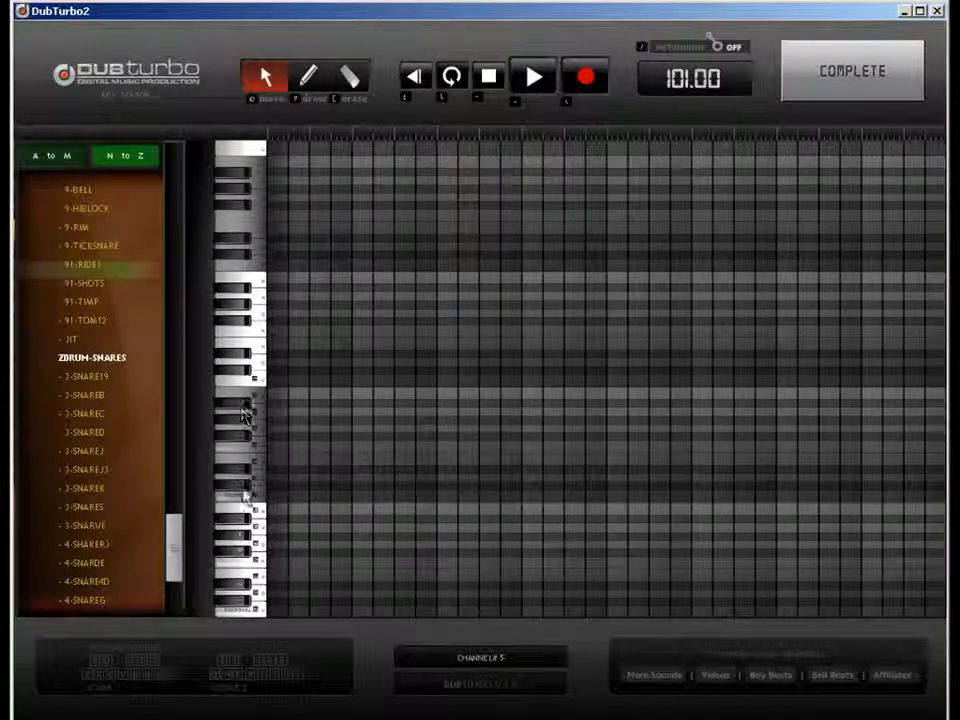
click(66, 455)
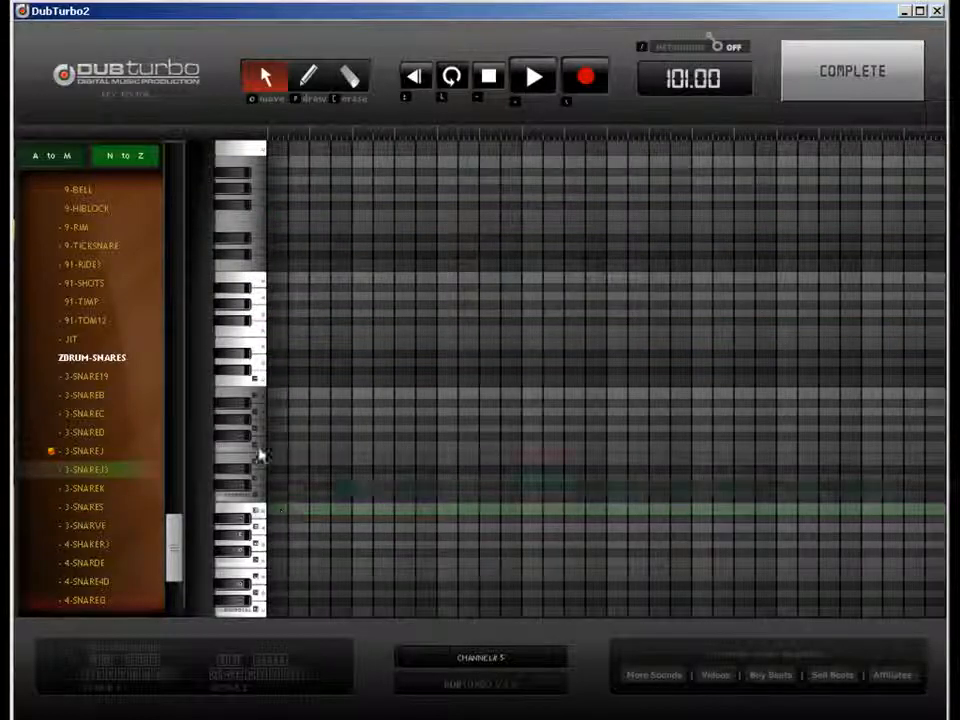
drag(173, 540, 175, 410)
click(96, 516)
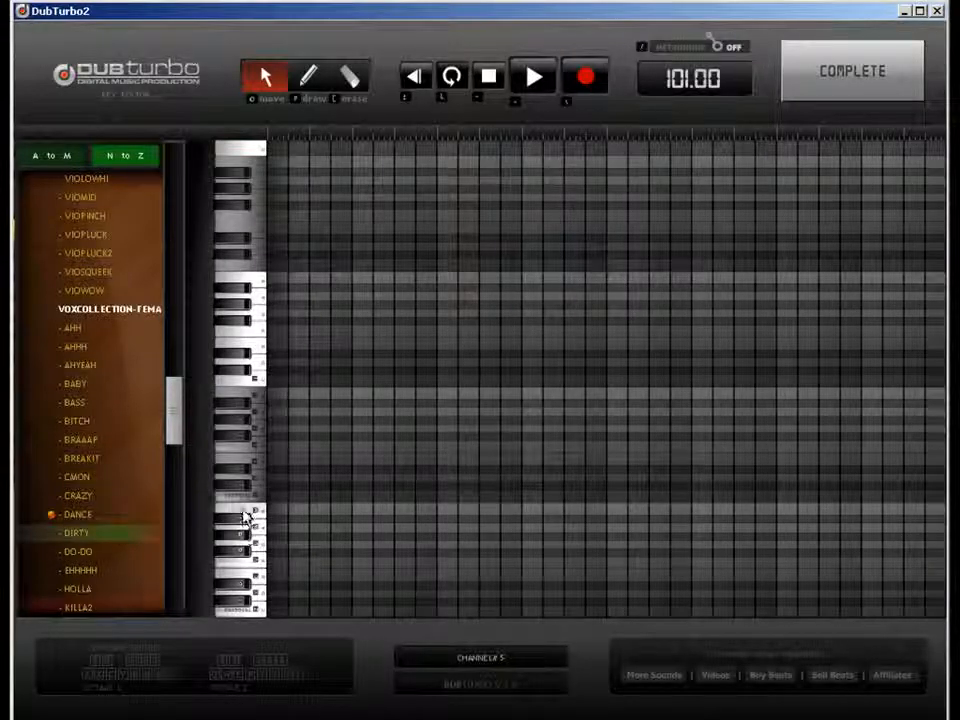
click(82, 458)
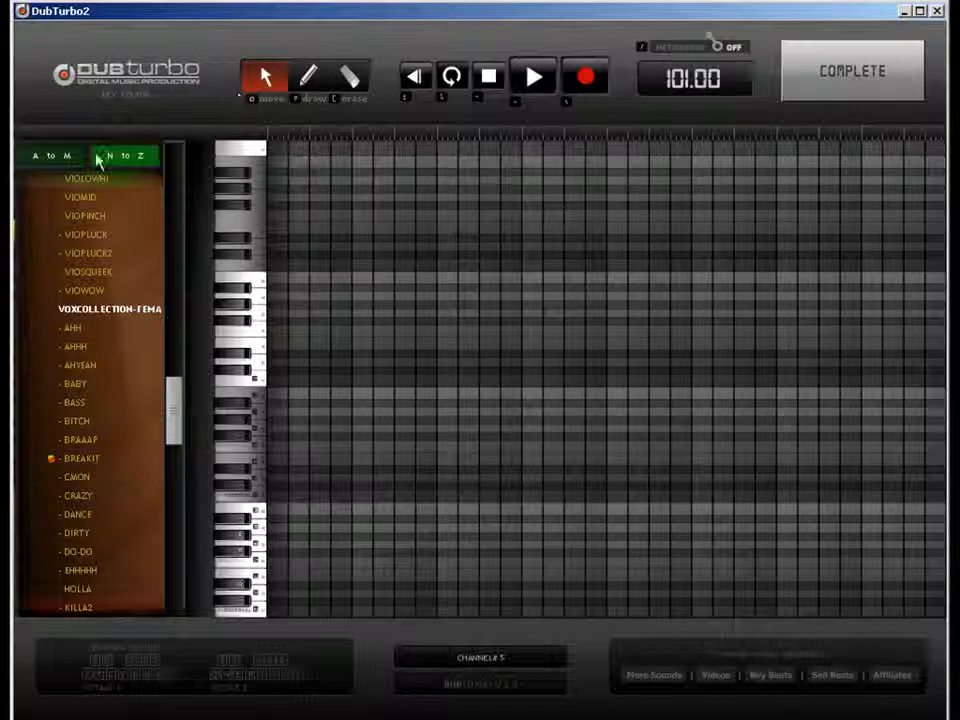
Assign the HORN2 sound to channel 5 and draw six notes for the first part of the melody.
click(64, 156)
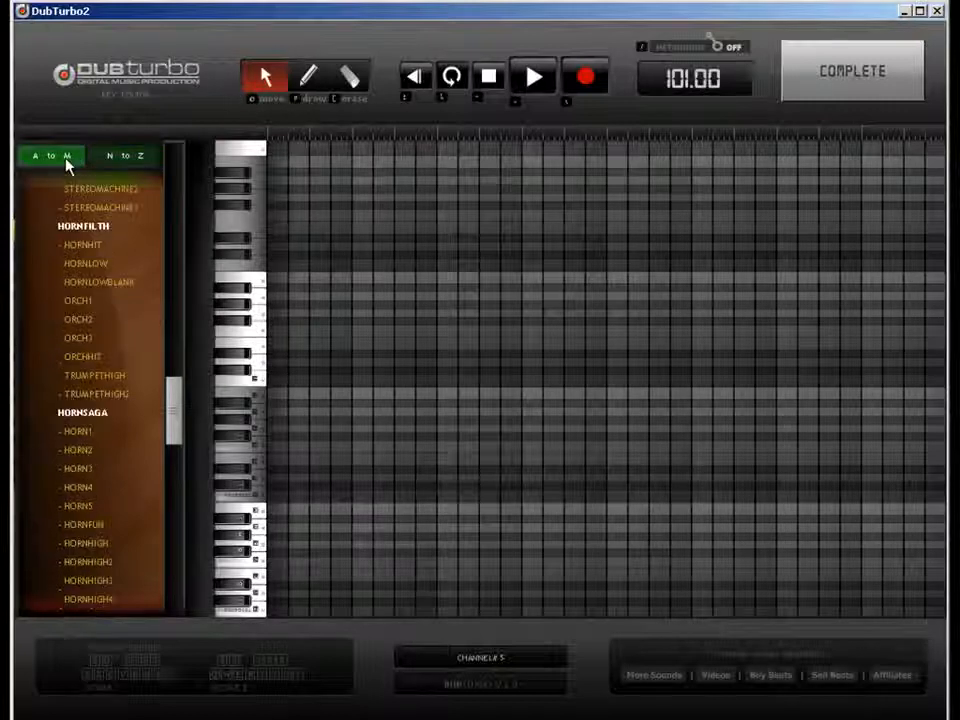
click(80, 452)
click(308, 77)
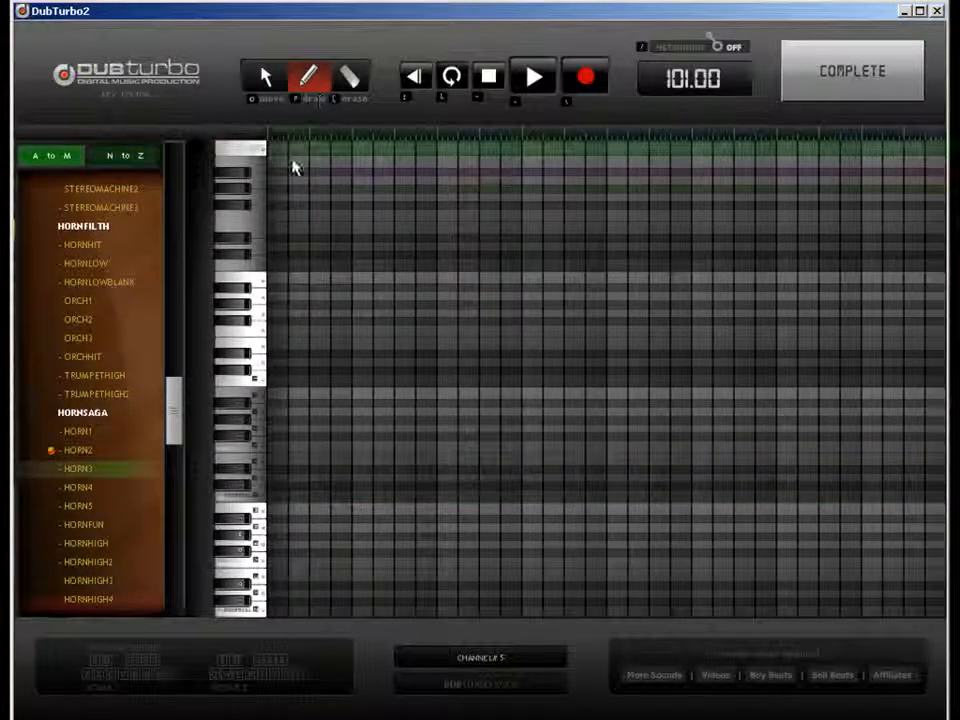
click(285, 498)
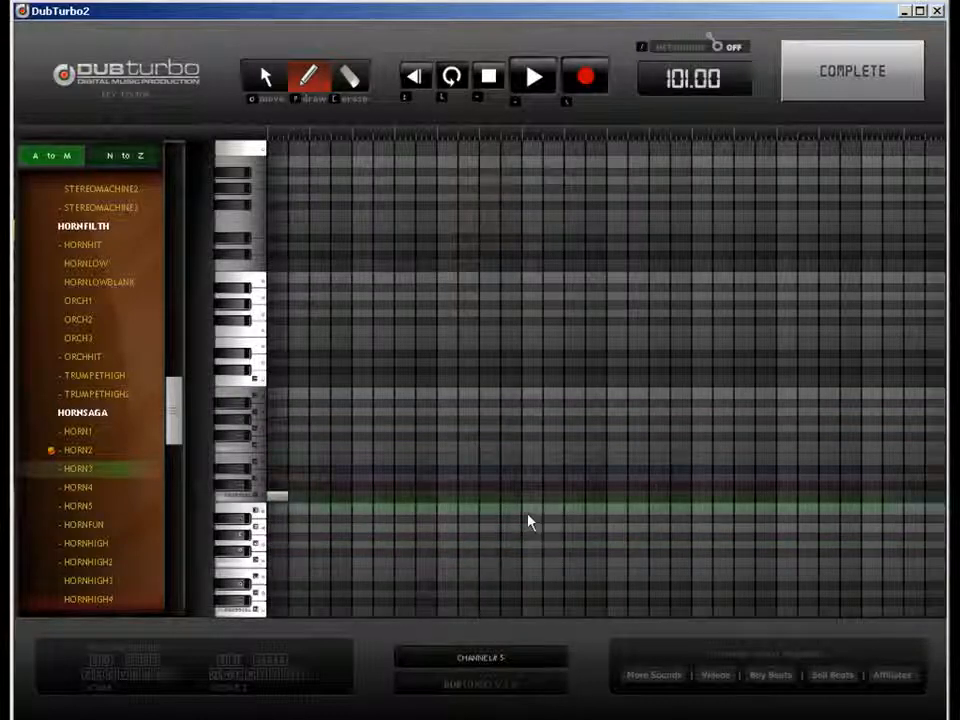
click(488, 497)
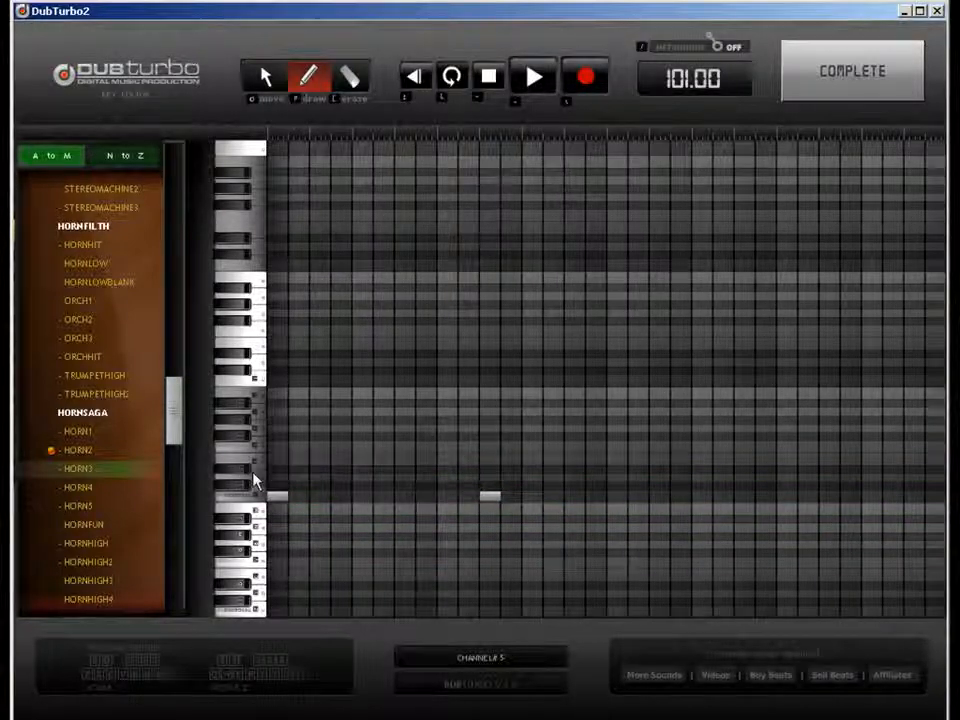
click(529, 472)
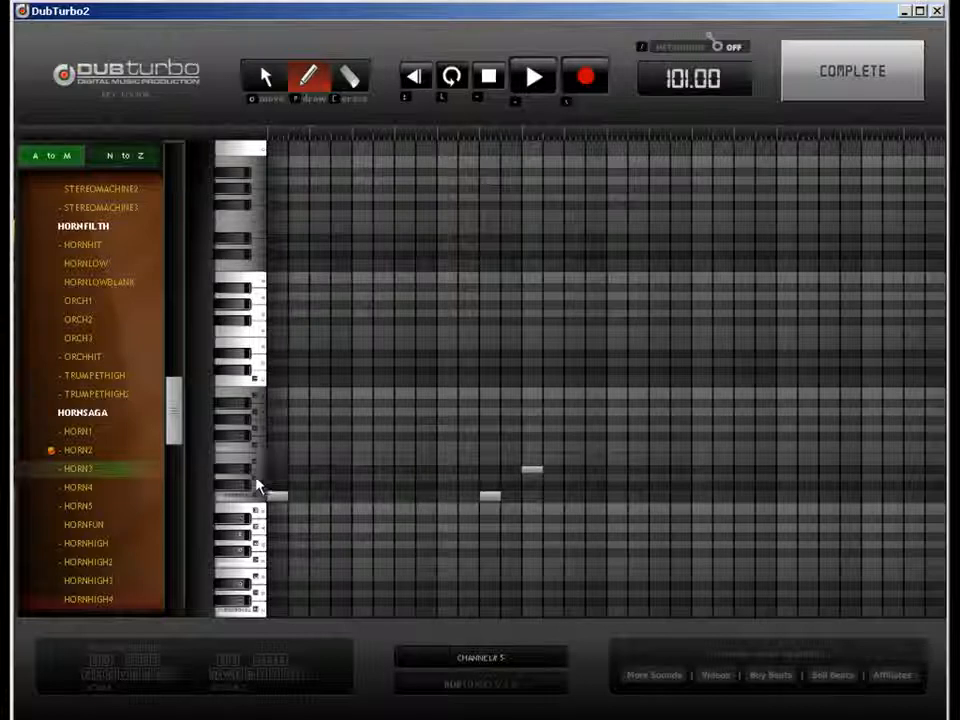
click(550, 478)
click(574, 470)
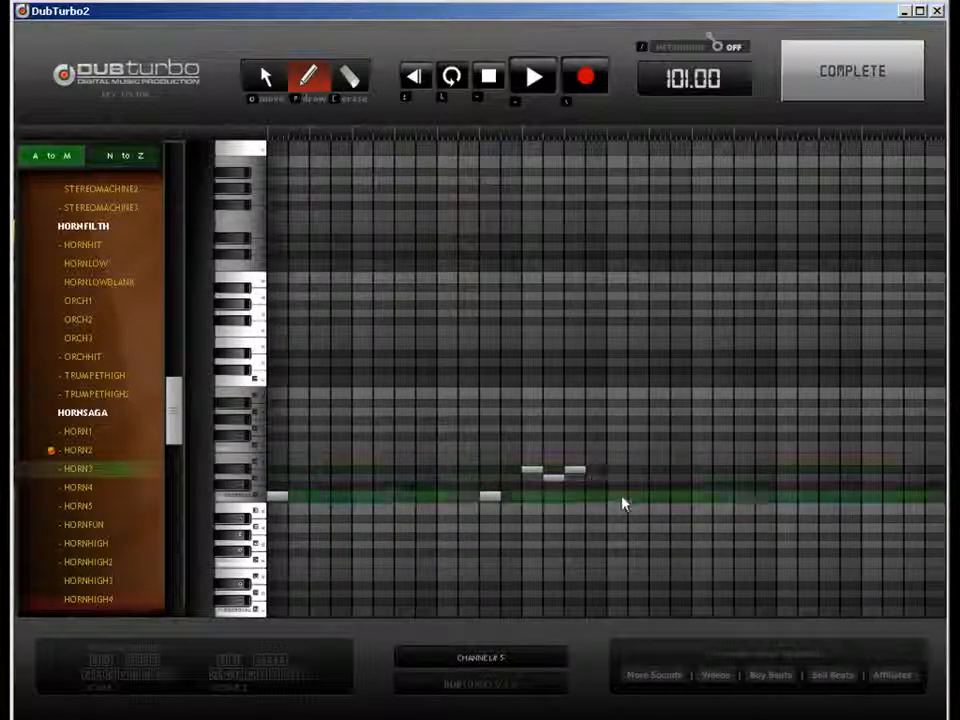
click(617, 497)
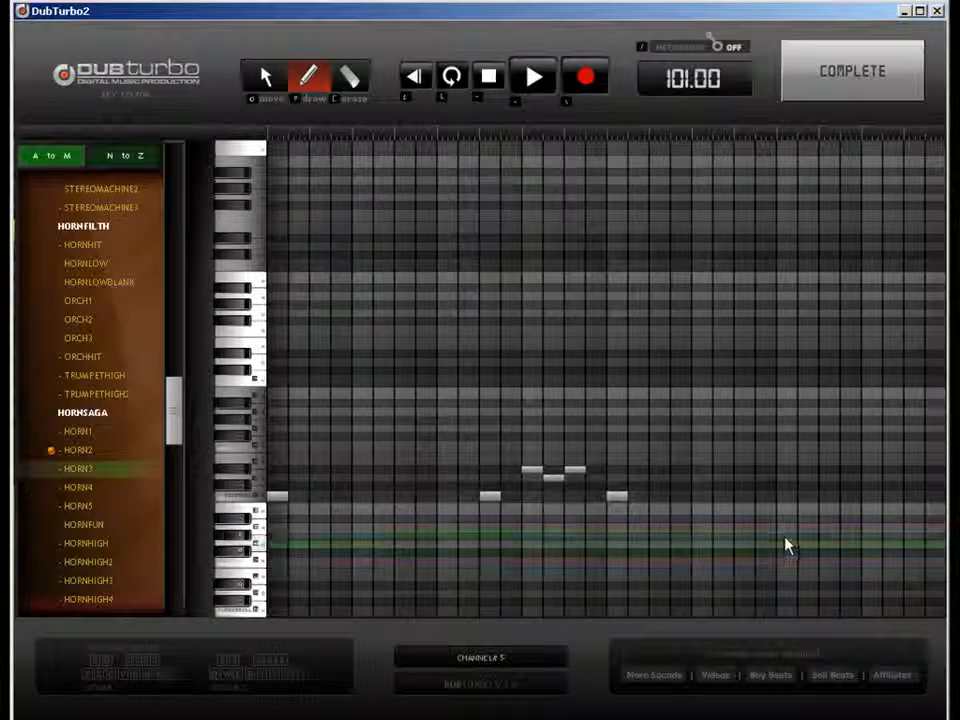
Draw the melody's lower notes in the second bar, one followed by four evenly spaced notes one row below.
click(706, 540)
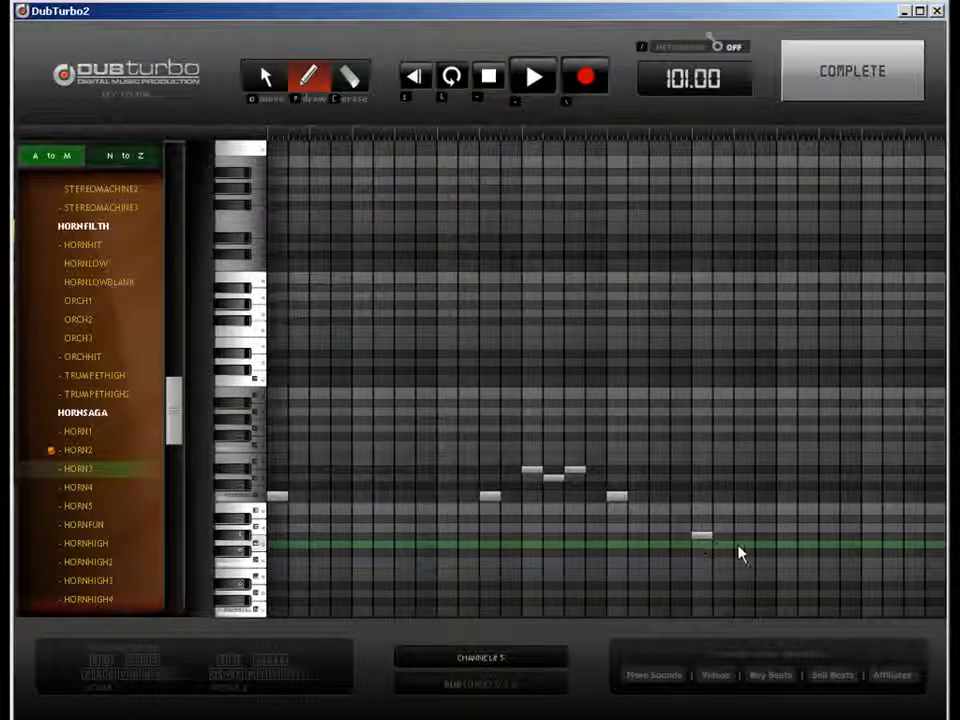
click(744, 546)
click(829, 547)
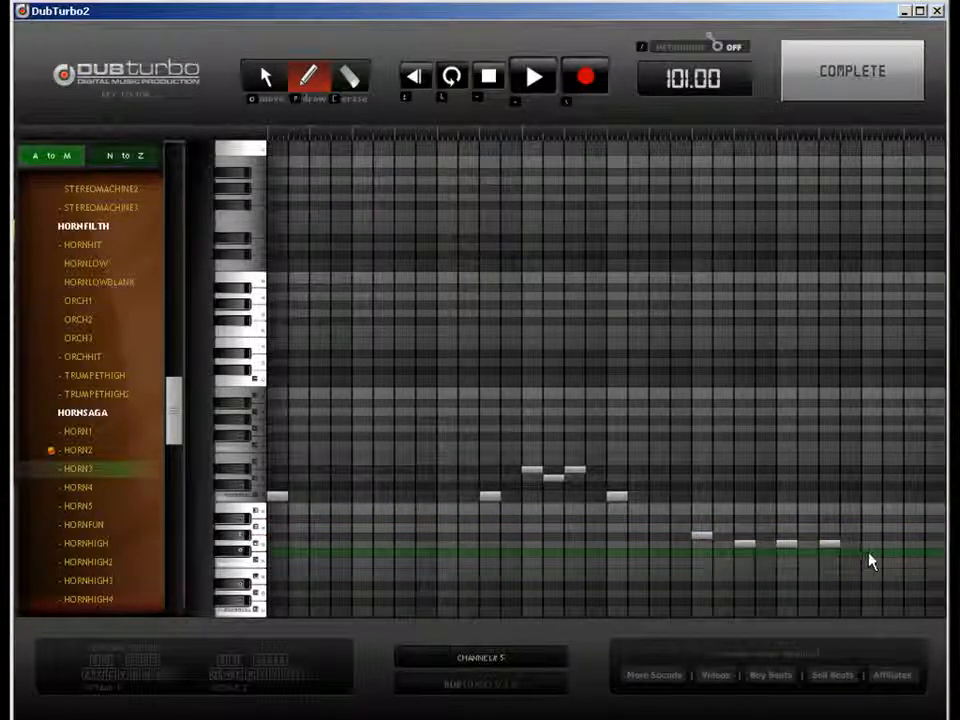
click(872, 547)
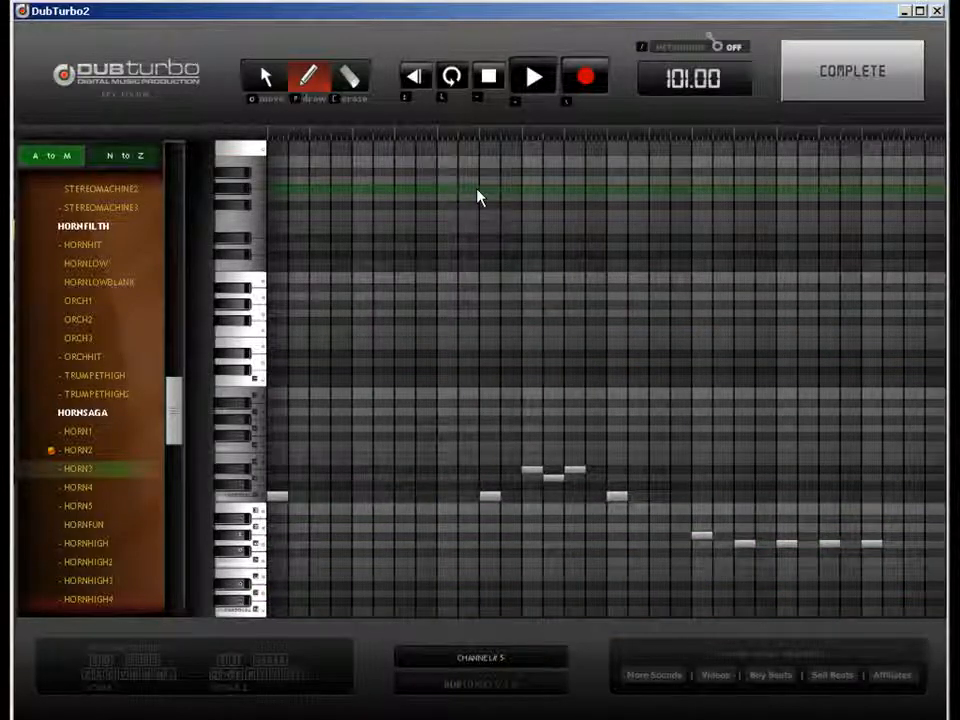
Move the third of the four repeated low notes one step earlier, add two more on that row, and complete the edit.
click(266, 77)
drag(829, 544, 808, 544)
key(p)
click(844, 543)
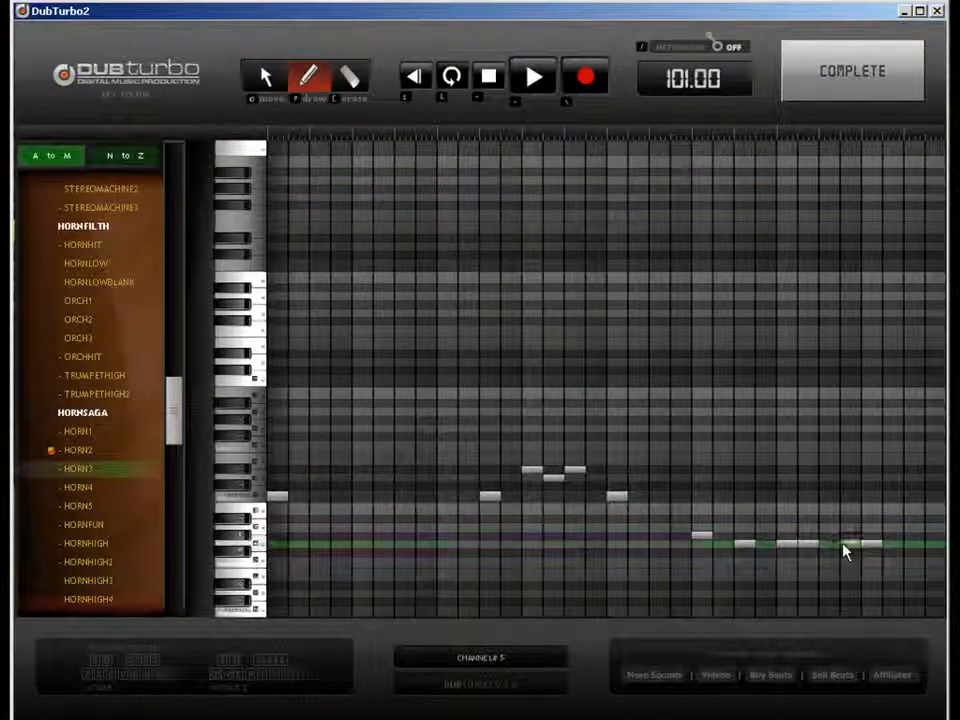
click(905, 543)
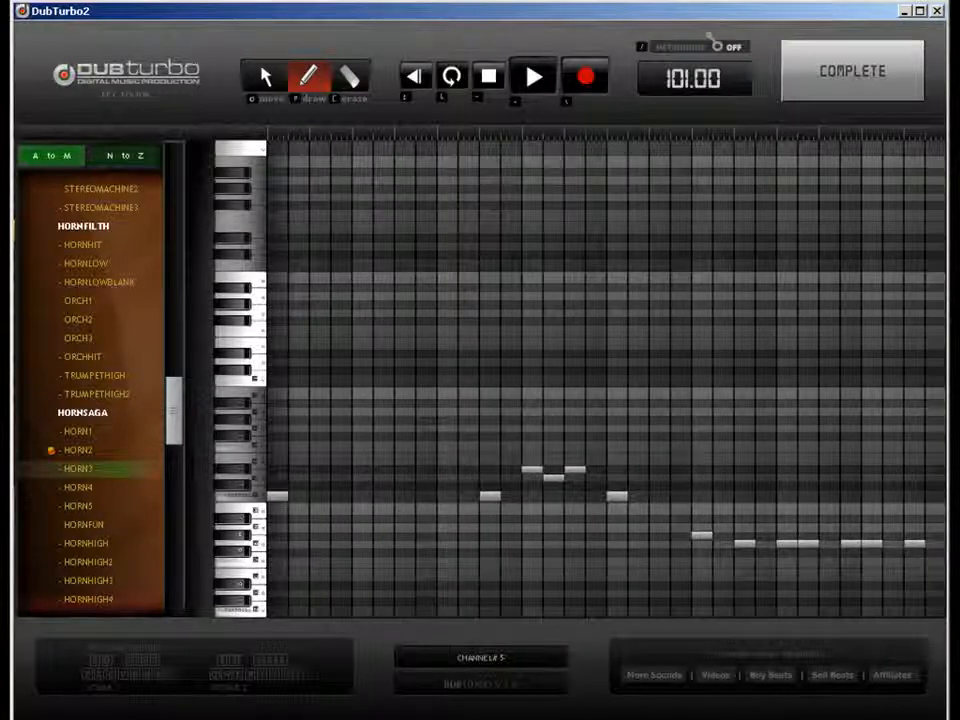
click(862, 88)
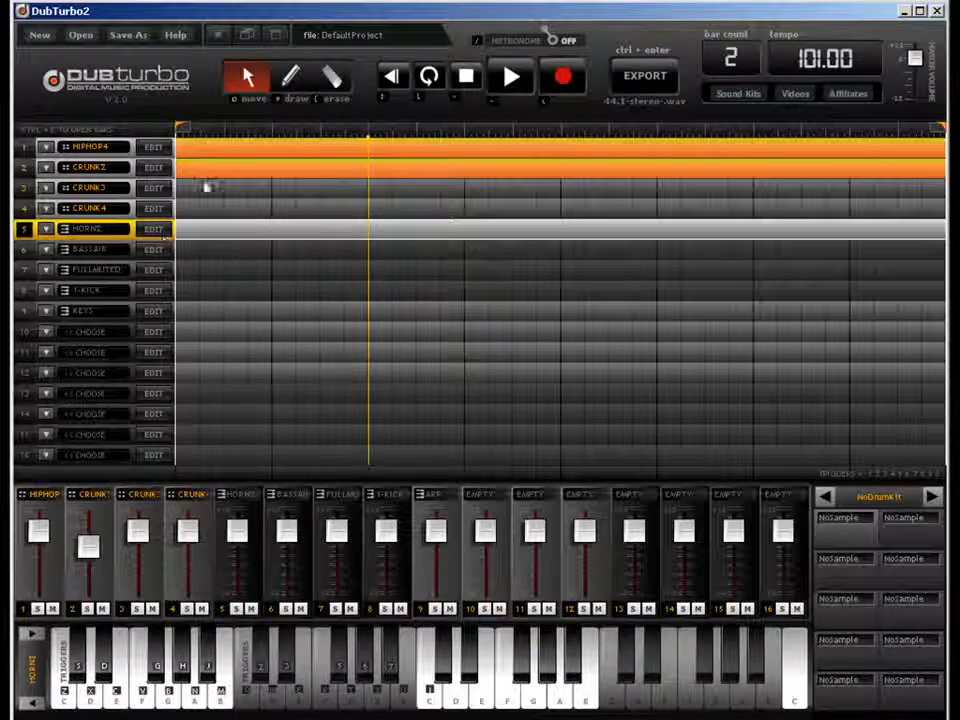
Reopen the melody on track 5, try other HORNSAGA sounds, and switch its sound to HORNFUN.
double_click(193, 240)
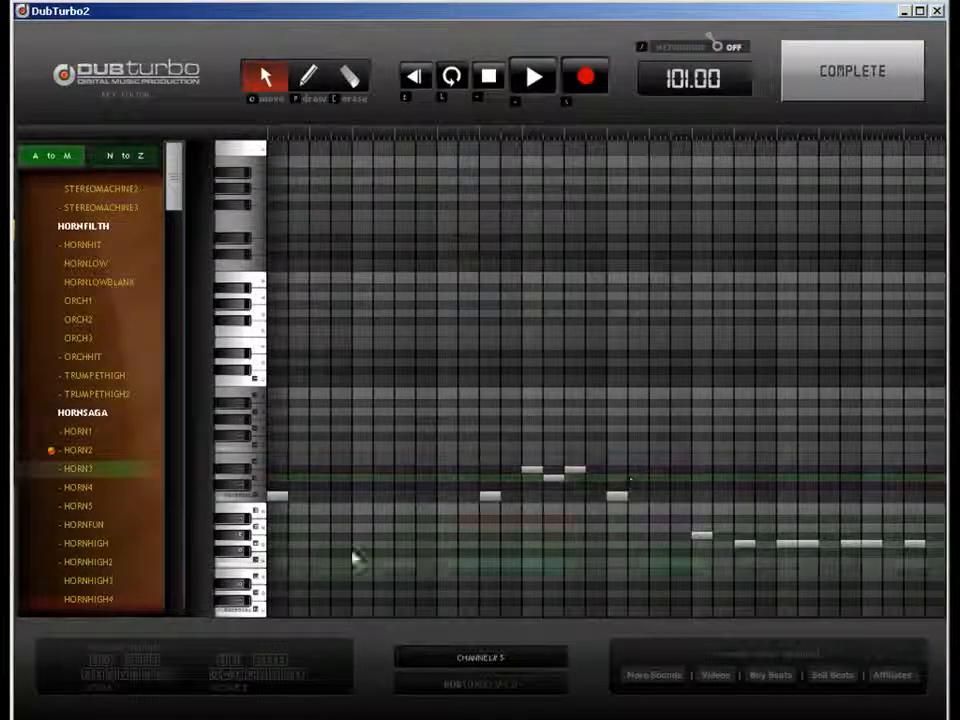
click(84, 472)
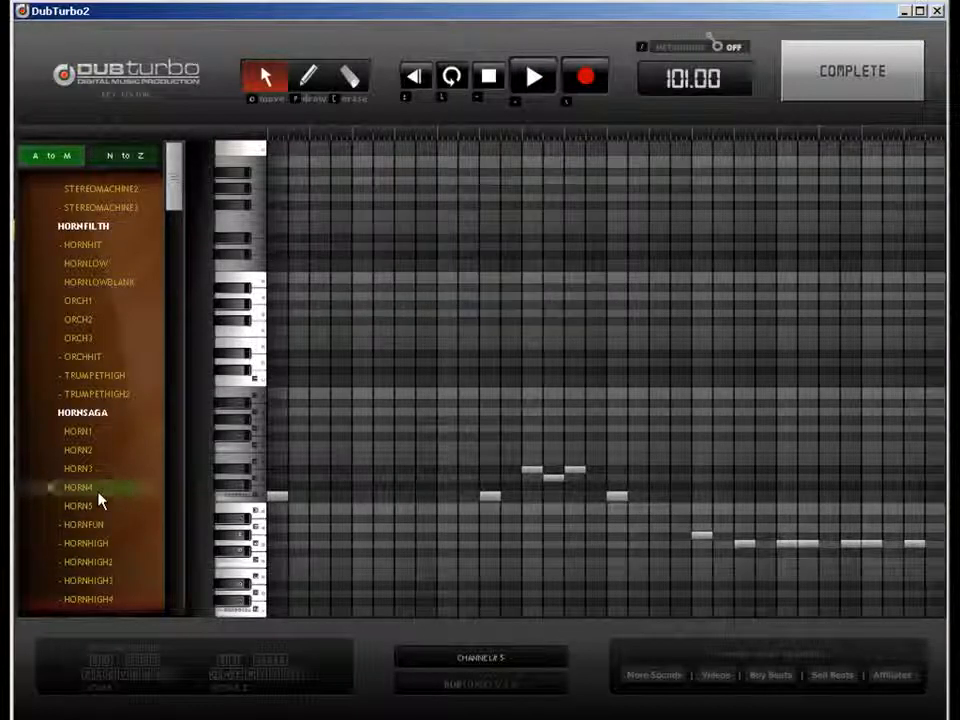
click(95, 507)
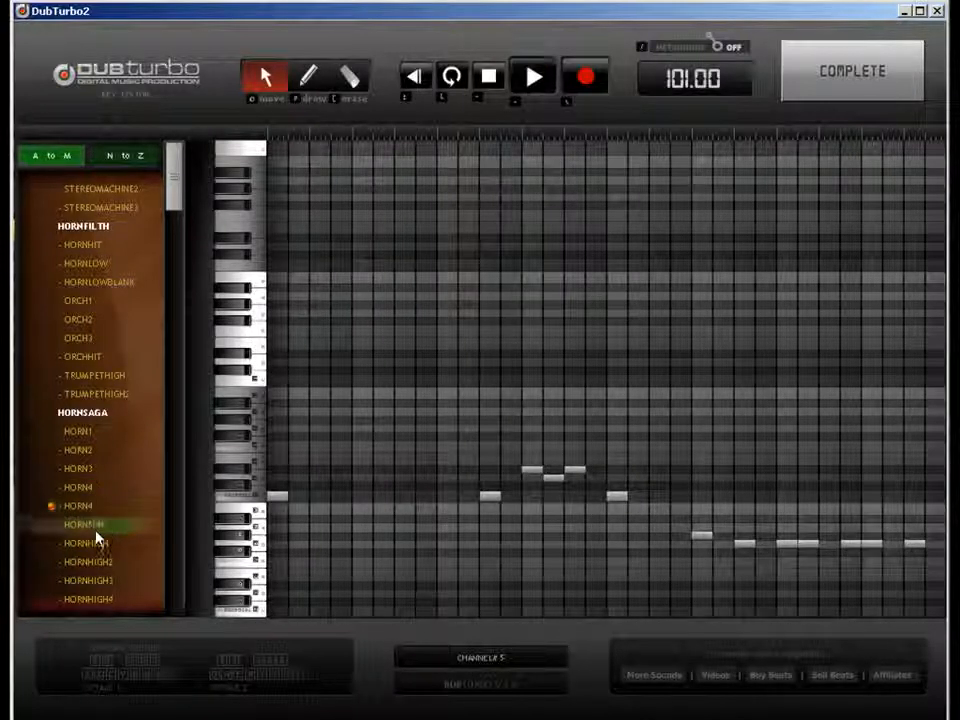
click(94, 527)
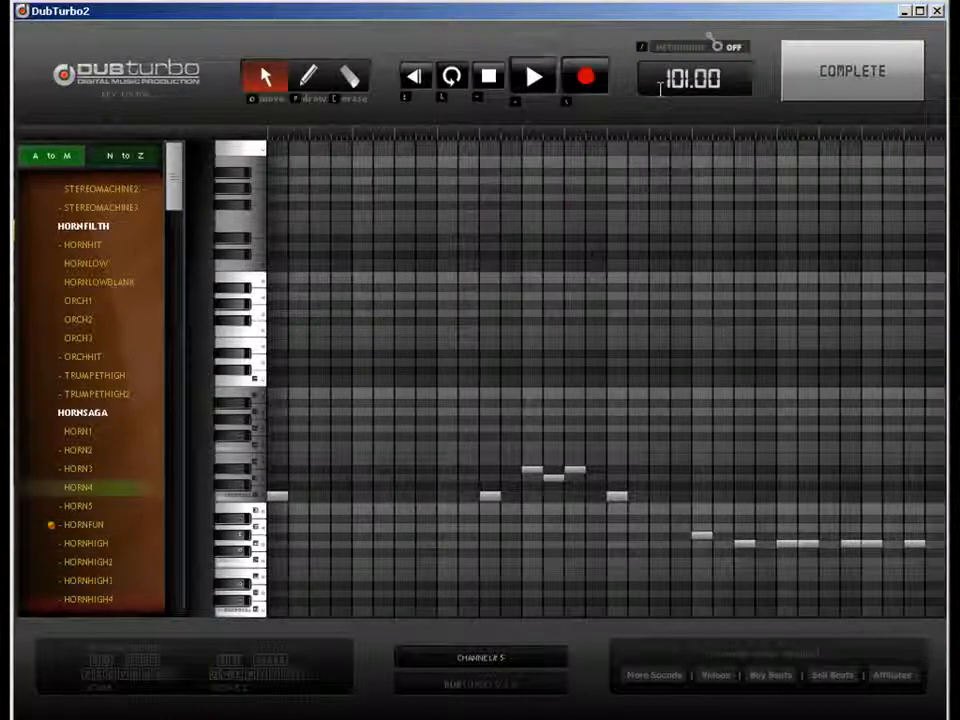
click(808, 84)
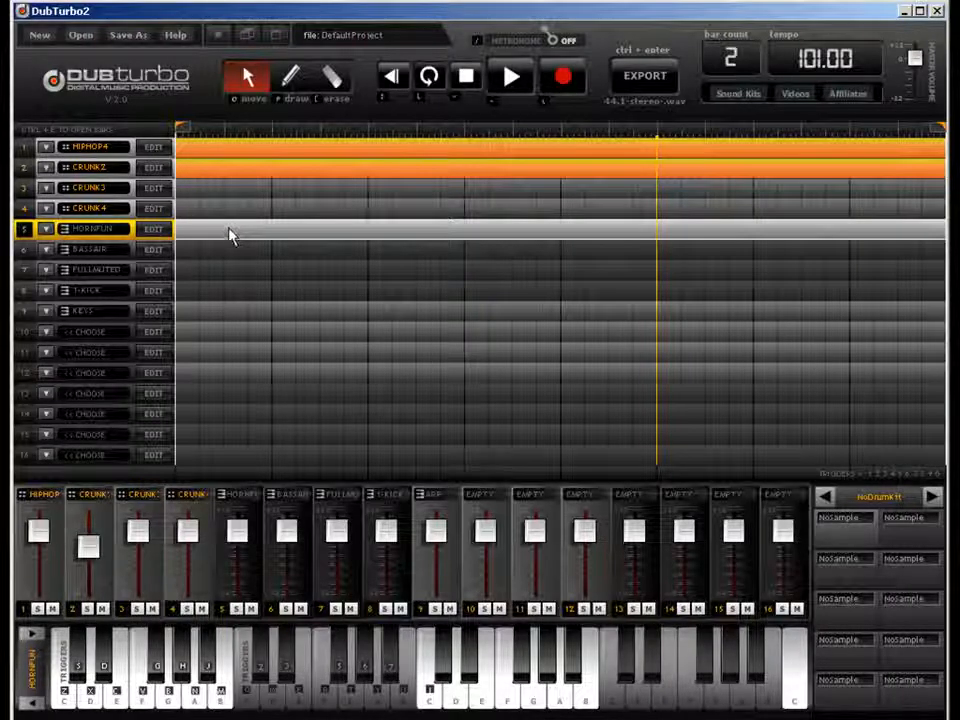
Copy the HORNFUN part onto the BASSAIR track and open the copy in the key editor.
click(226, 259)
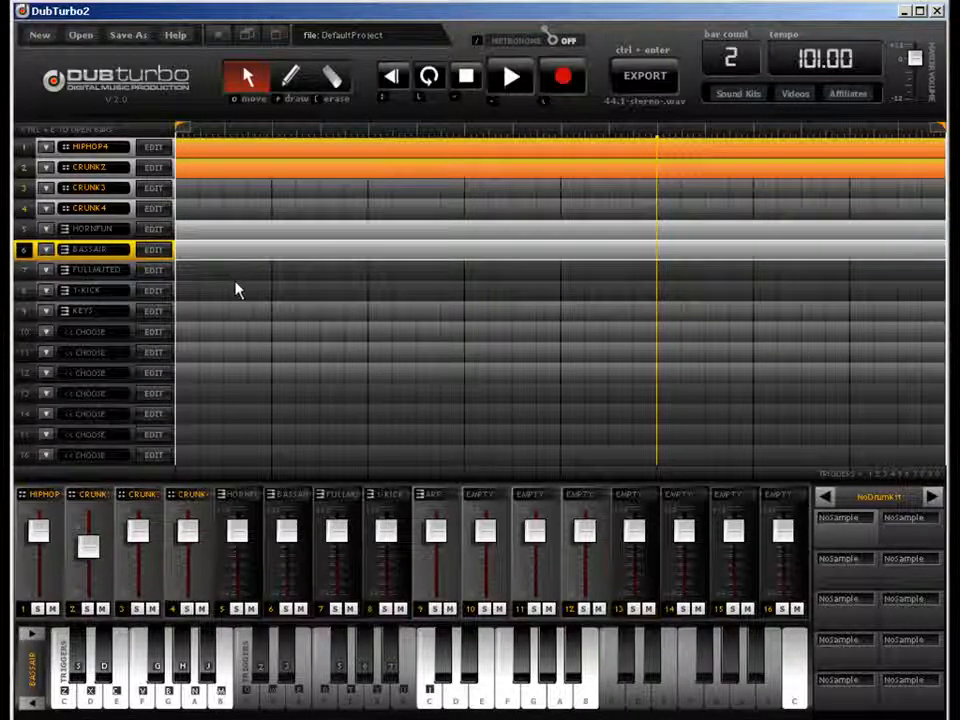
key(ctrl+e)
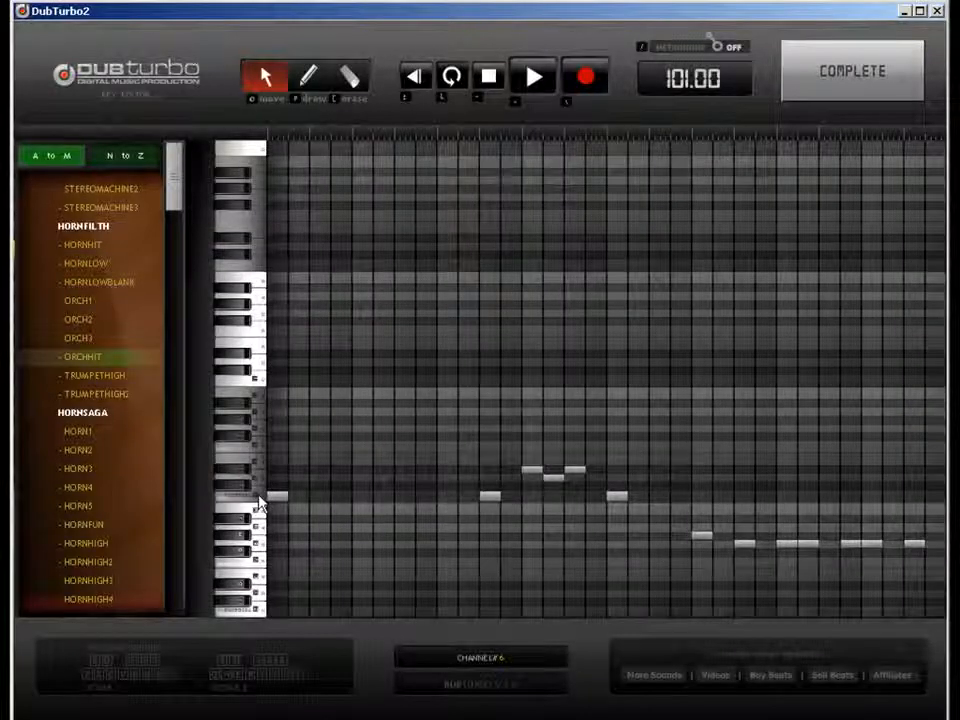
drag(176, 186, 175, 235)
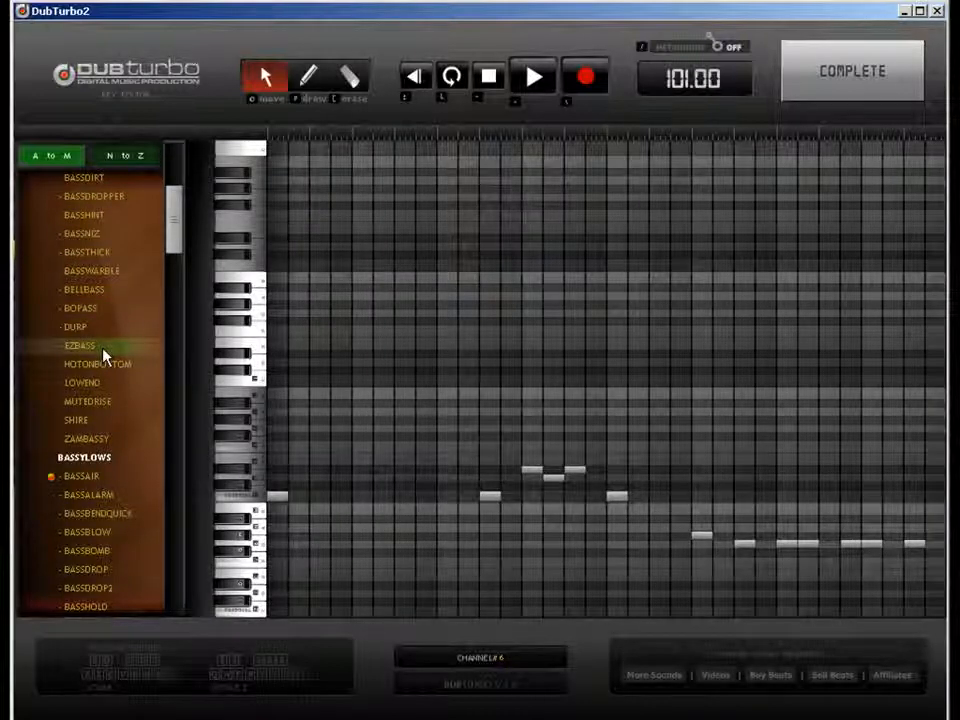
Erase the extra notes from the copied melody on channel 6, keeping only six widely spaced notes for the bass line.
click(350, 79)
click(553, 477)
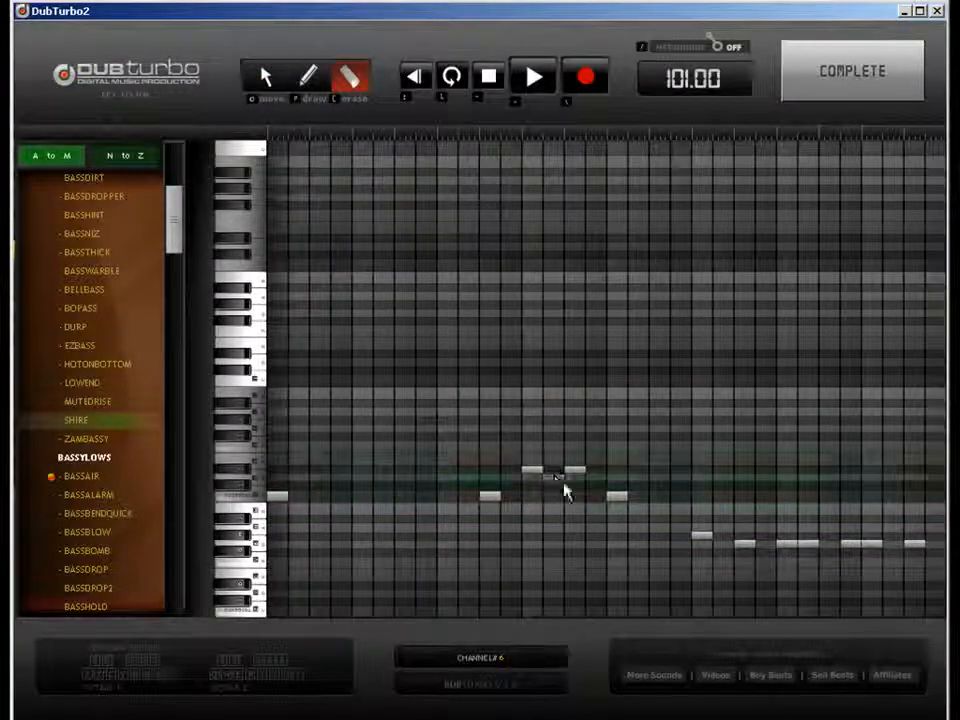
click(575, 469)
click(748, 544)
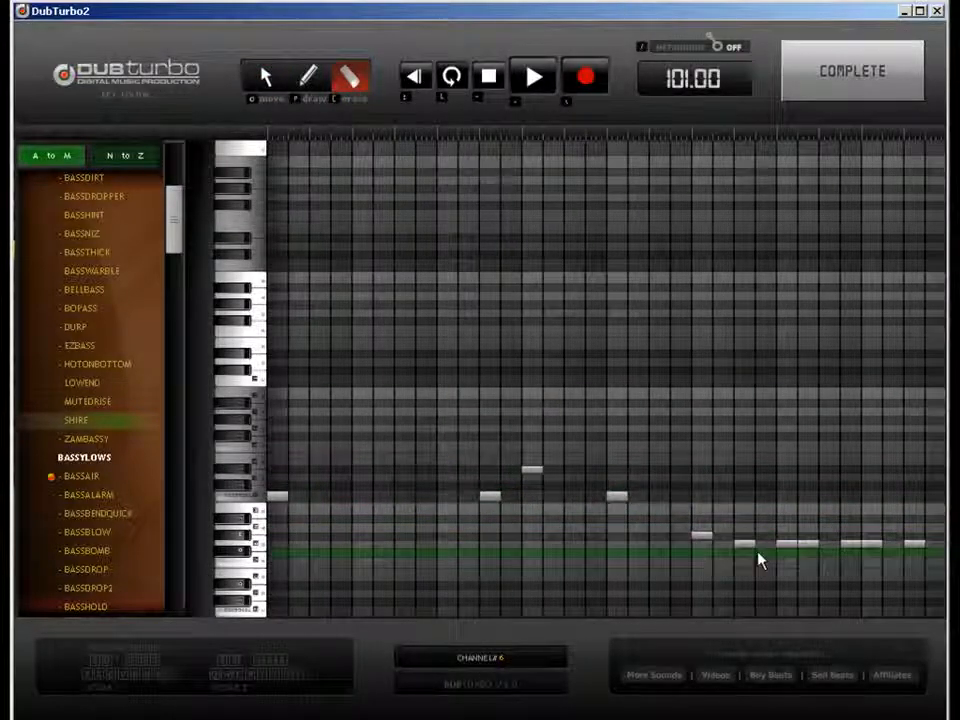
click(859, 545)
click(915, 544)
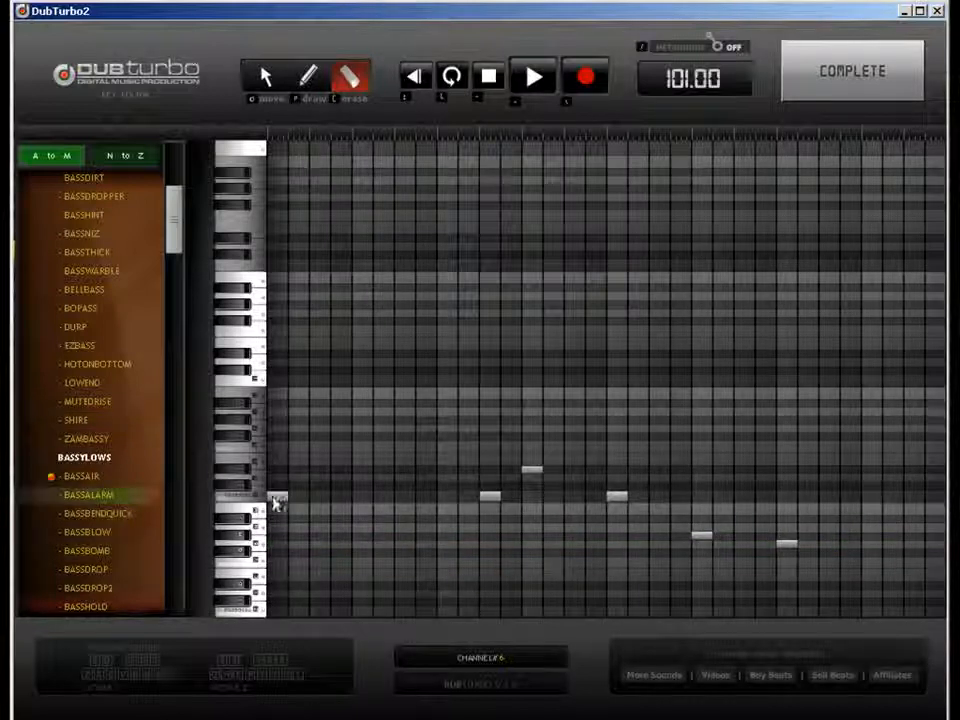
Try the BASSALARM and BASSBLOW sounds on channel 6 and browse the bass and bell sounds.
click(82, 495)
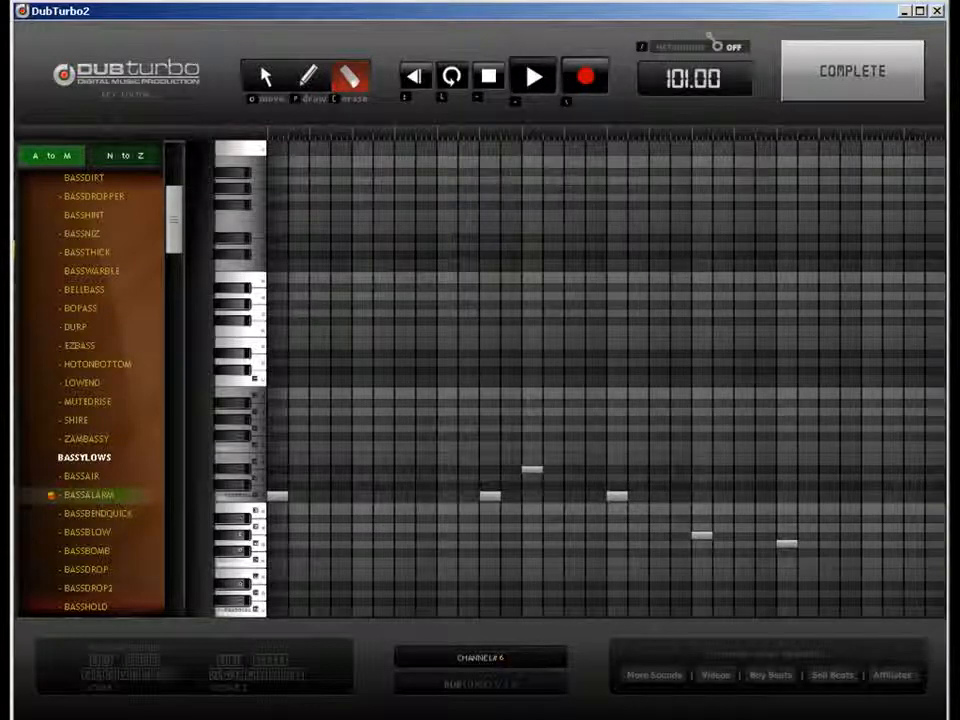
click(82, 533)
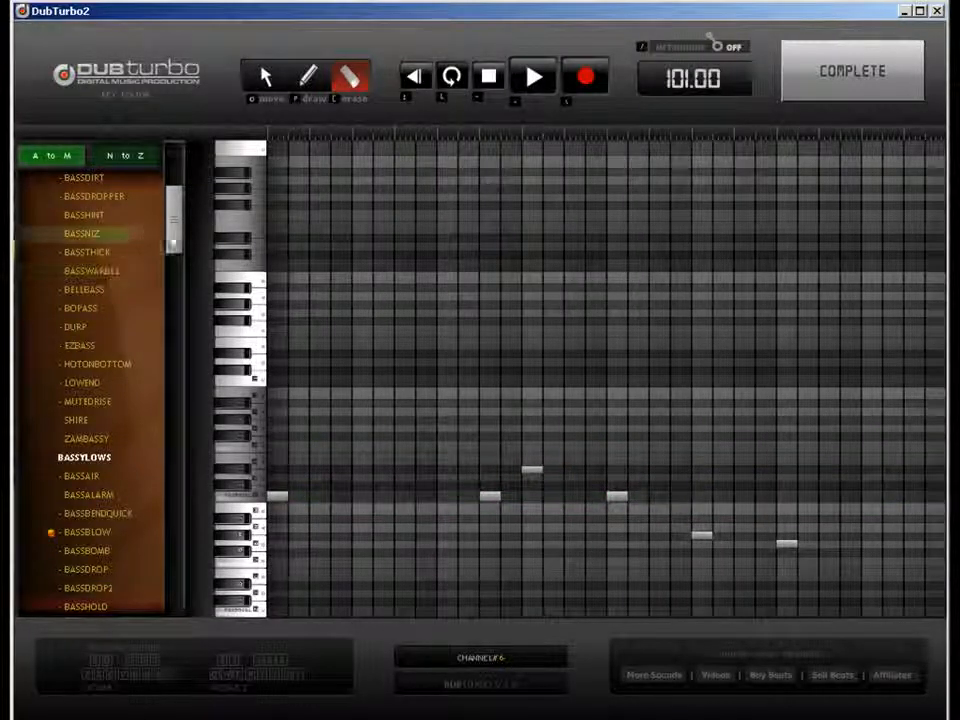
drag(174, 231, 175, 245)
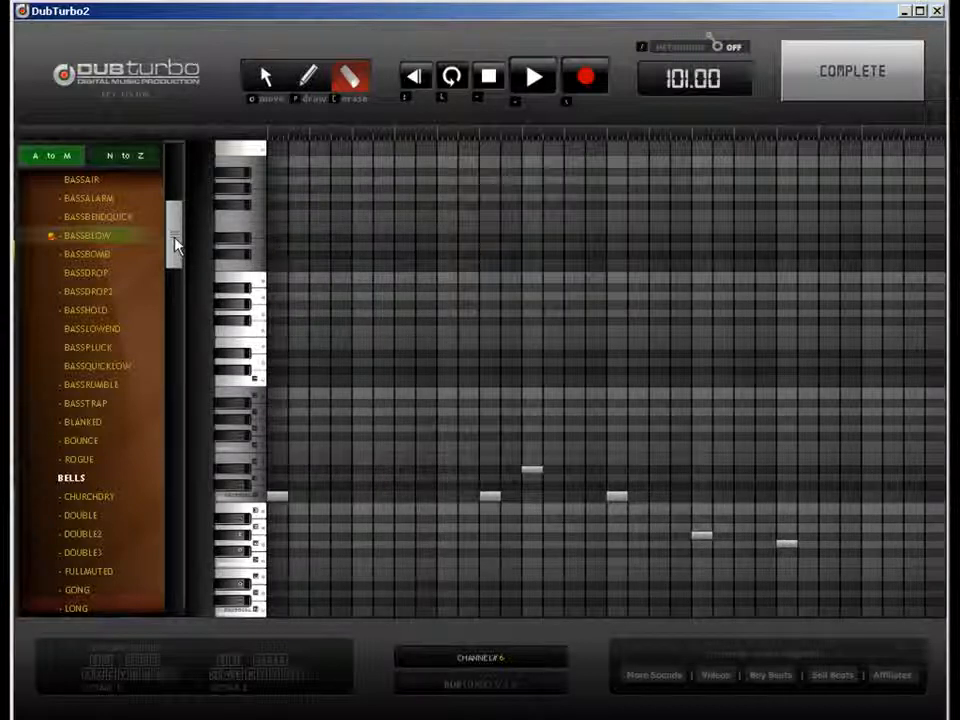
drag(175, 246, 173, 251)
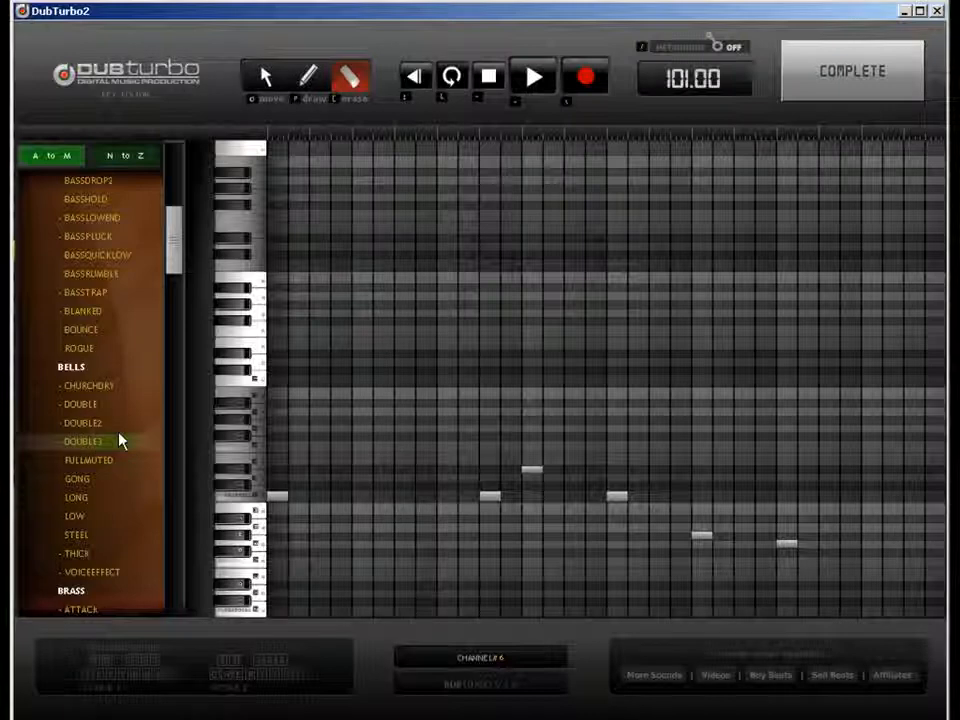
drag(177, 233, 176, 213)
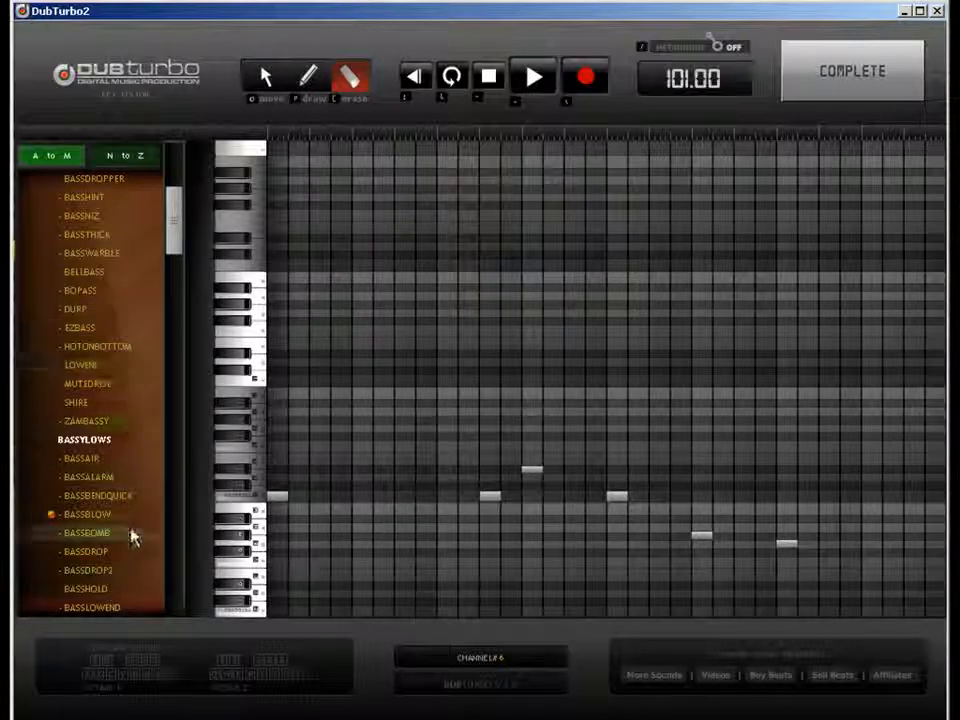
Assign the LOWEND bass sound to channel 6 and lower that track's volume in the mixer.
click(97, 553)
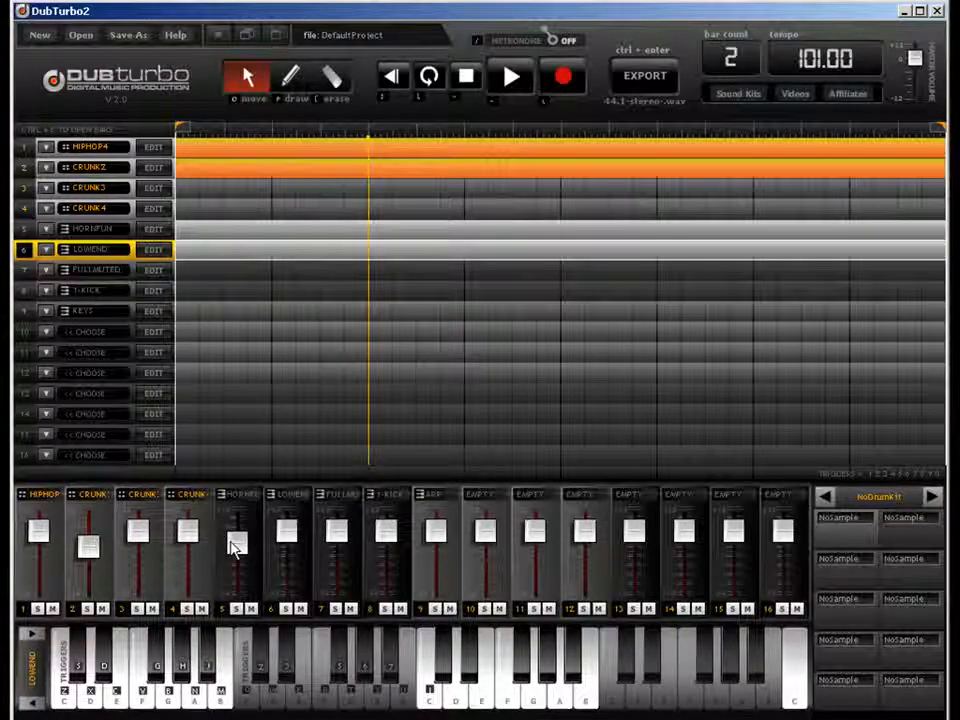
drag(234, 545, 287, 562)
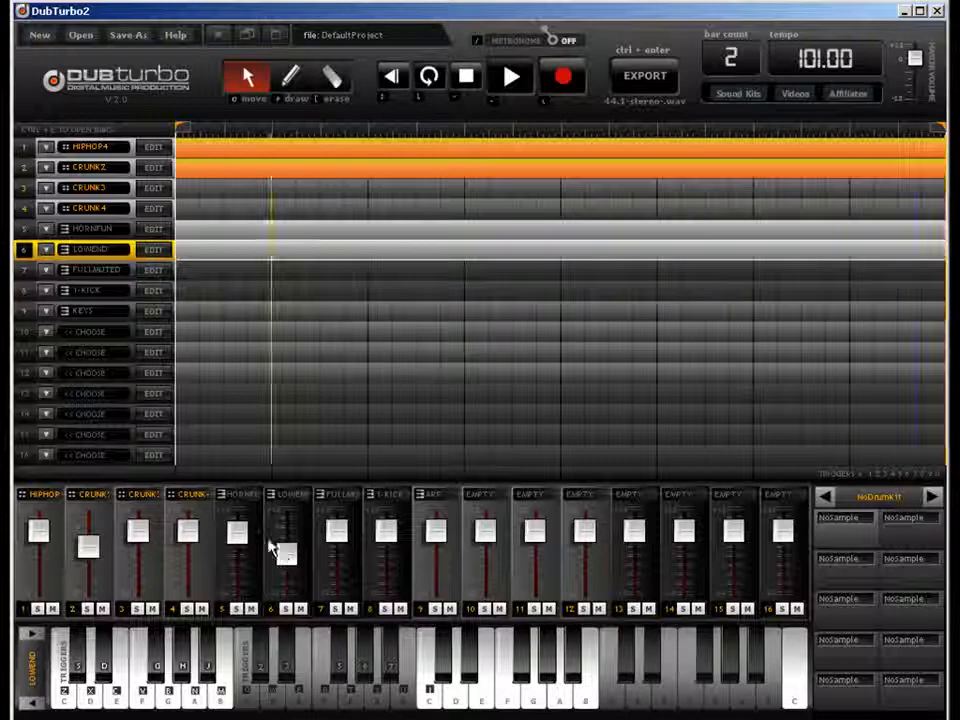
Draw parts across both bars of the FULLMUTED track and open the track in the key editor.
click(290, 80)
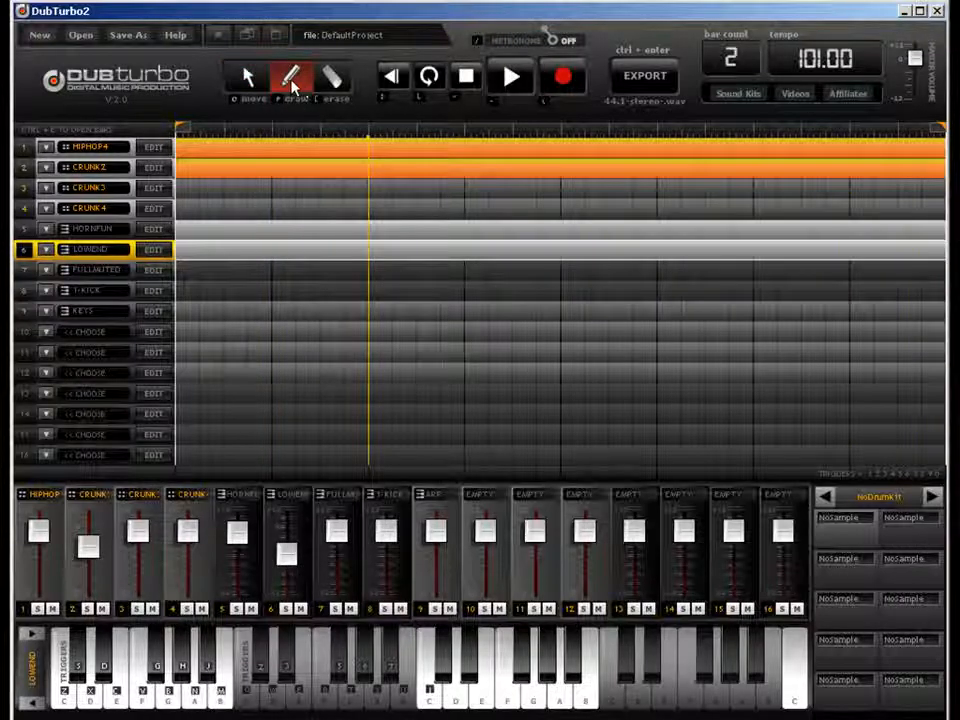
click(198, 272)
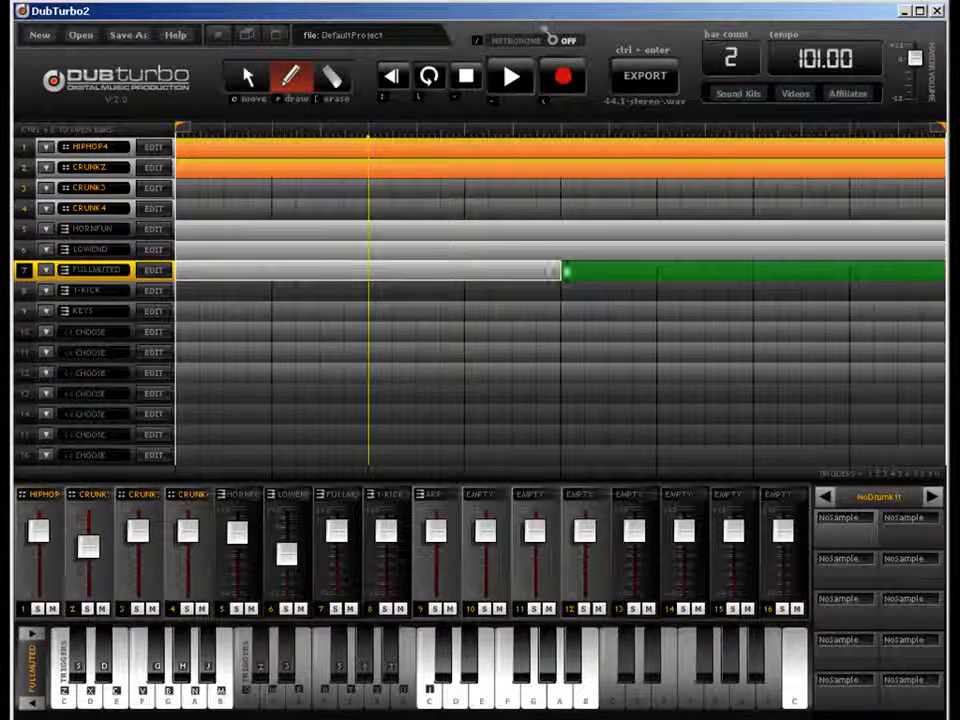
click(905, 264)
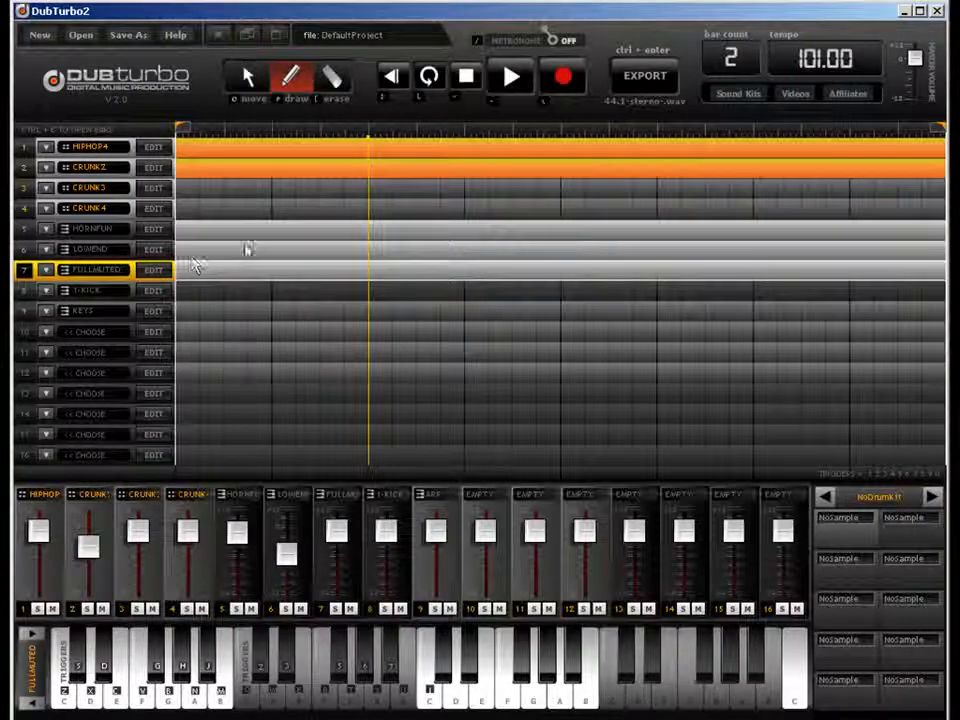
click(156, 271)
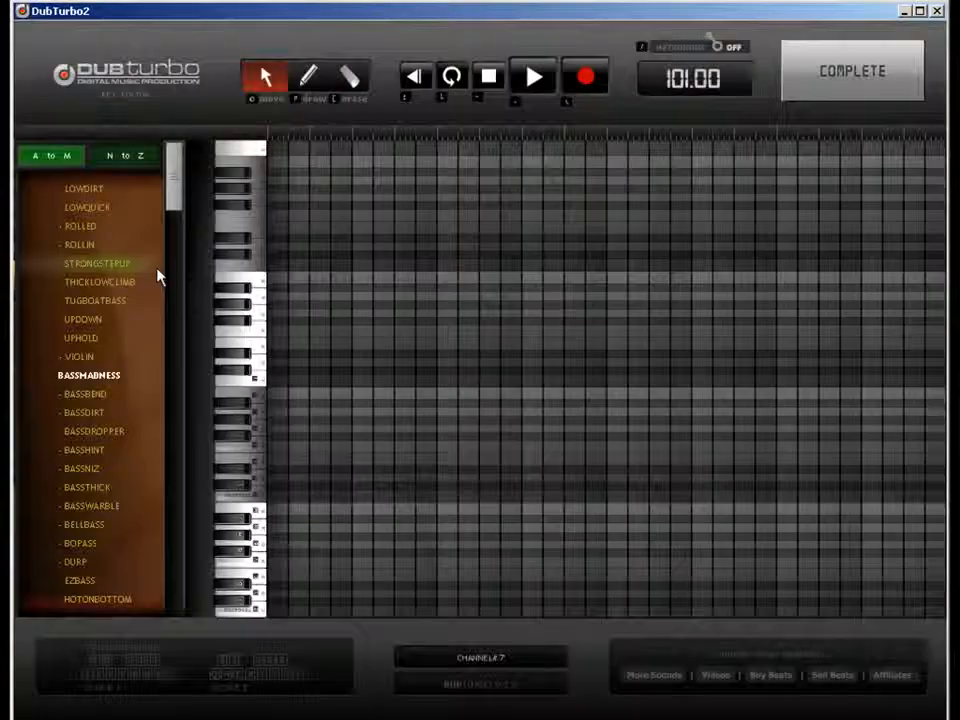
Audition the TRUMPHIT and WAHWAH2 sounds from the N to Z list on channel 7 and assign VIOLATINA.
click(139, 157)
drag(174, 169, 173, 353)
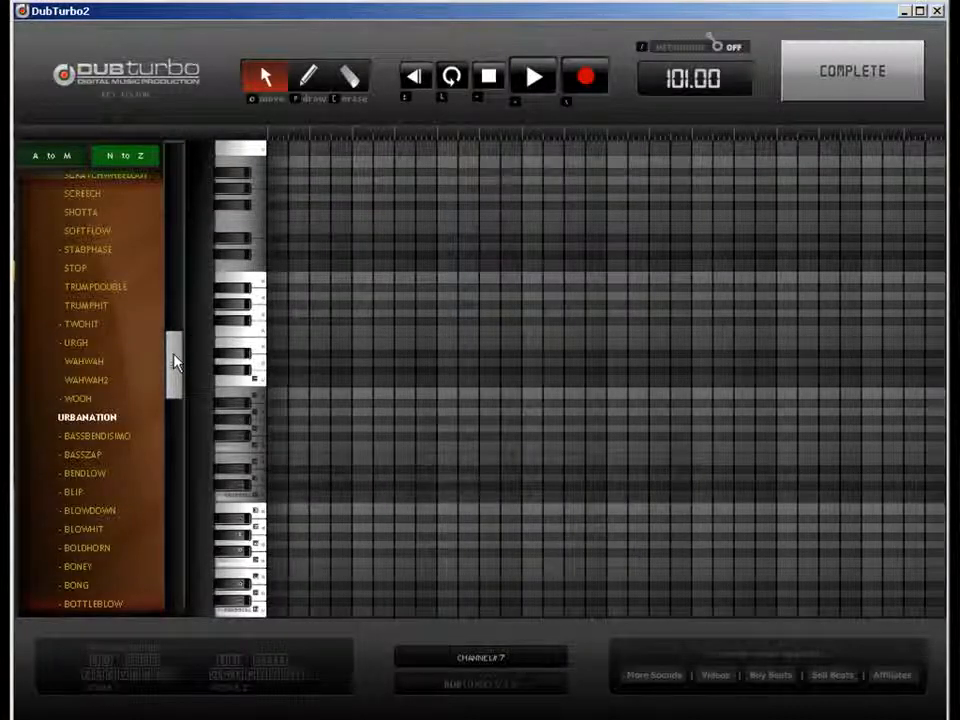
click(100, 306)
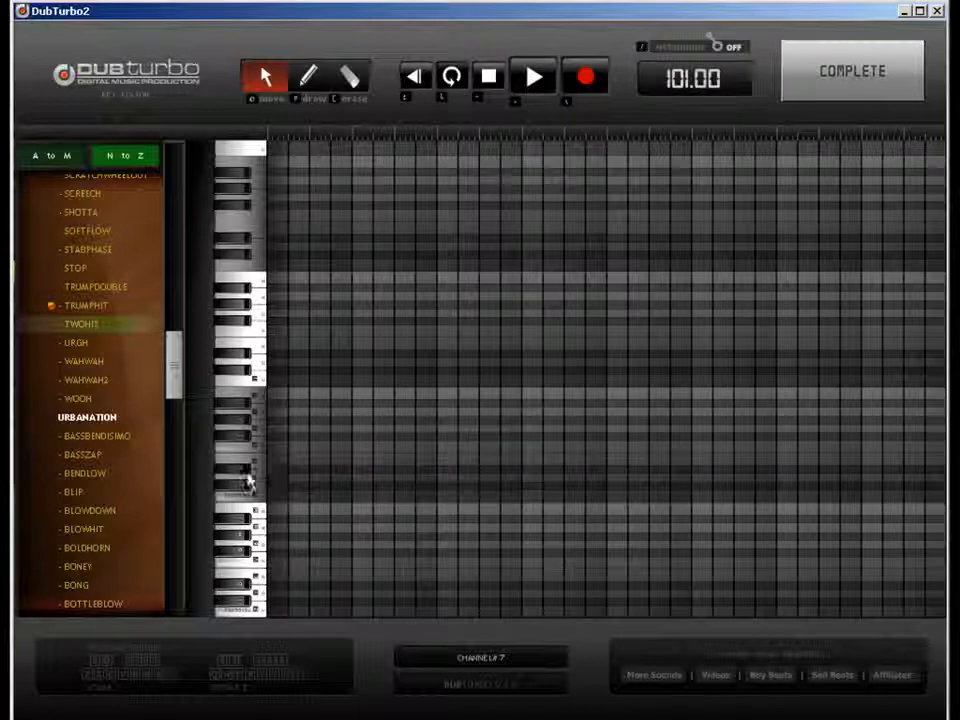
click(128, 384)
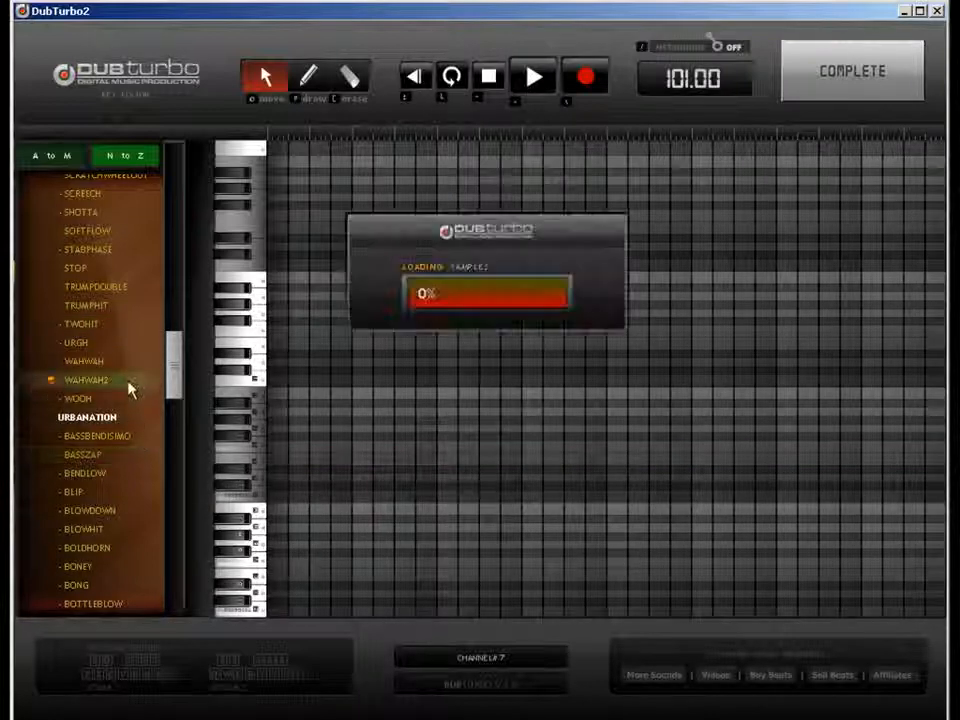
click(97, 476)
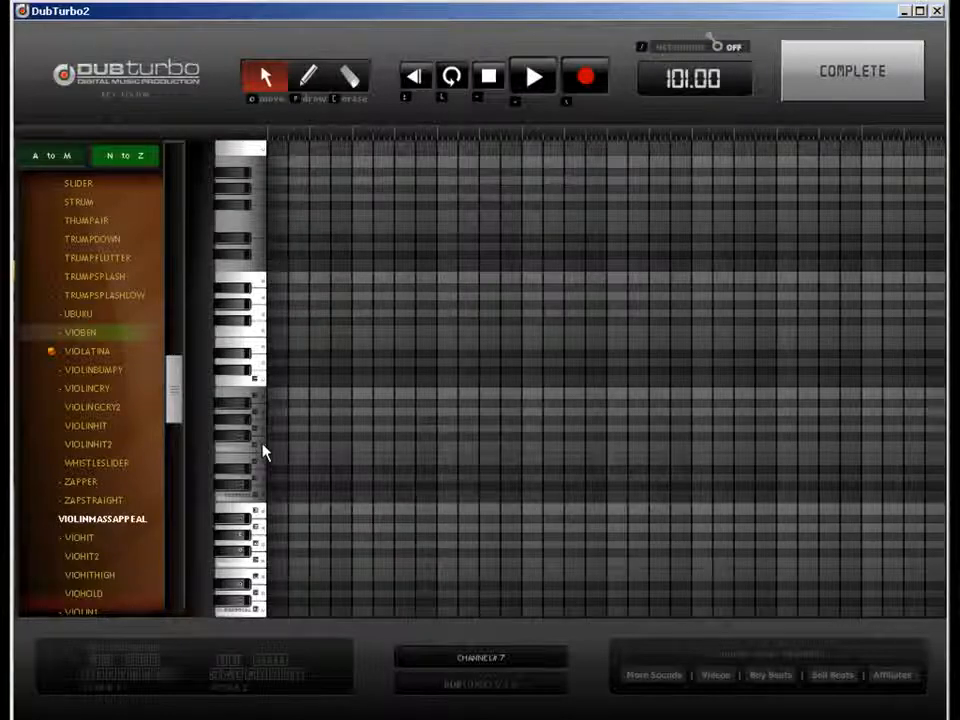
Draw a descending series of short notes for channel 7 from about the first third of the grid to its end.
key(p)
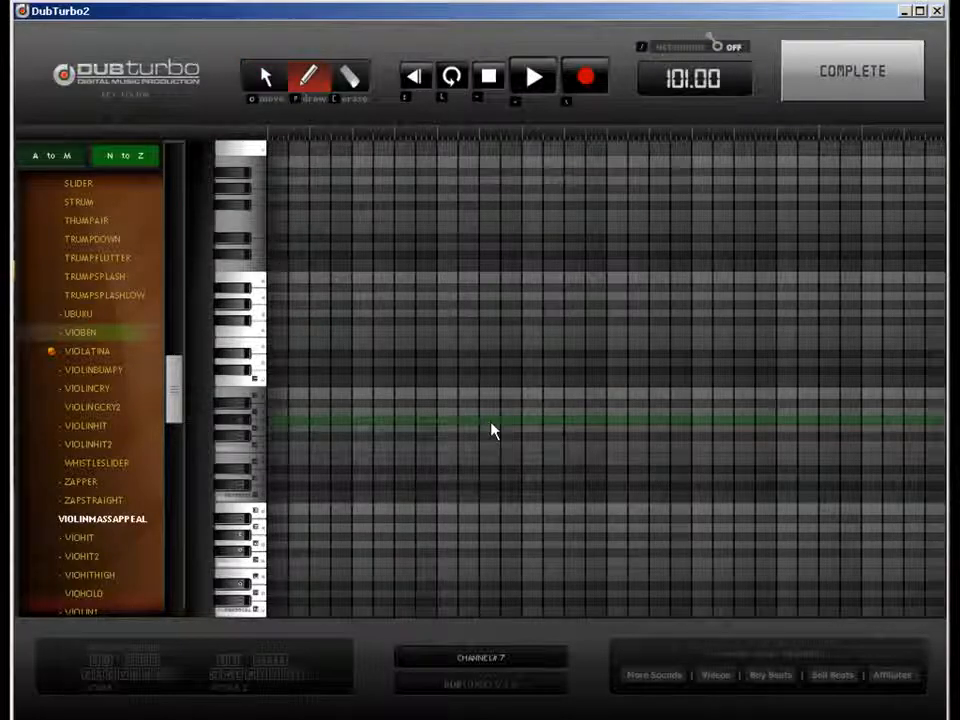
click(491, 424)
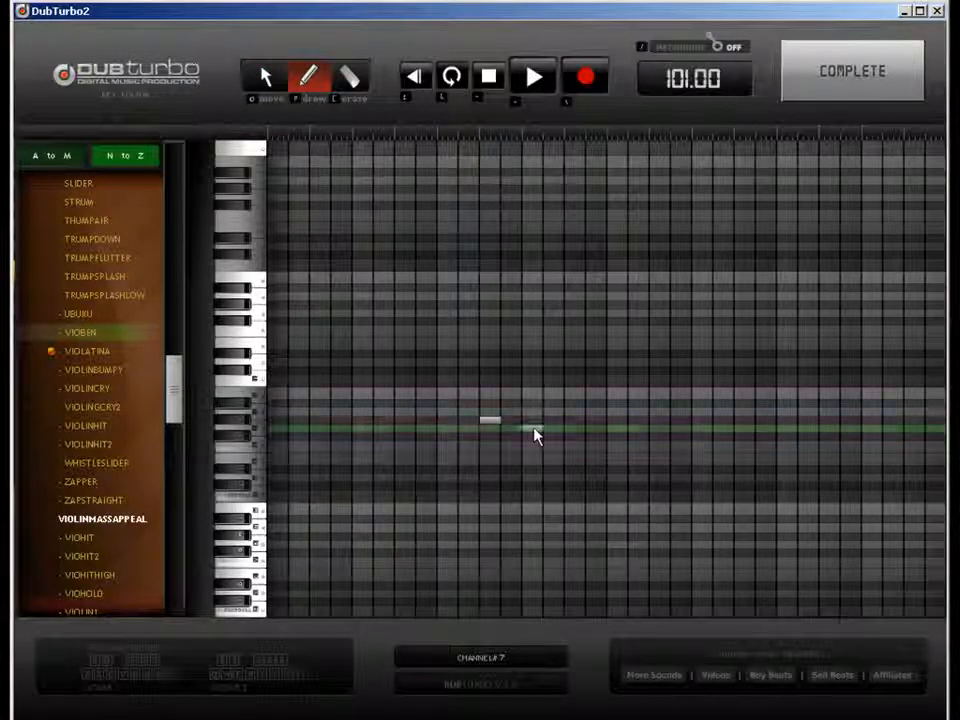
click(532, 430)
click(576, 421)
click(618, 430)
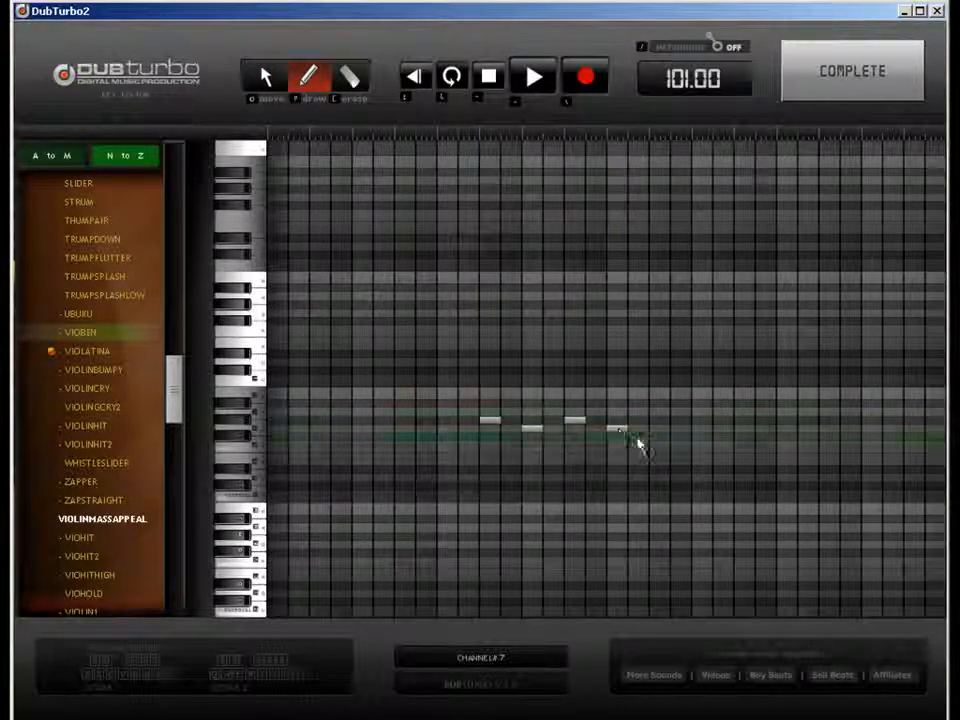
click(702, 448)
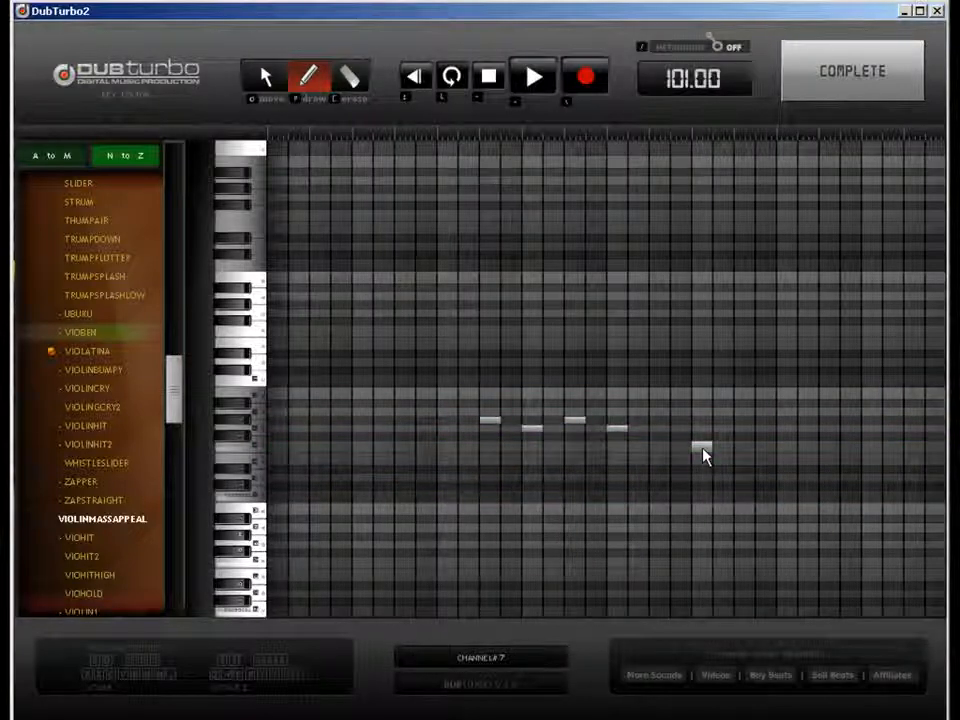
click(787, 469)
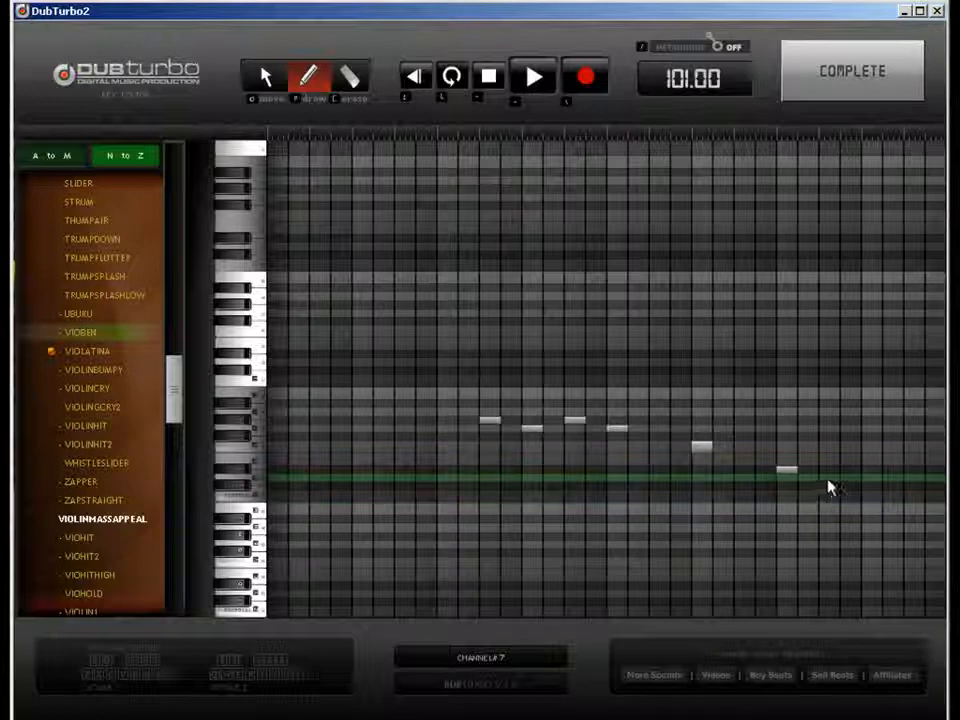
click(830, 477)
click(872, 495)
click(914, 495)
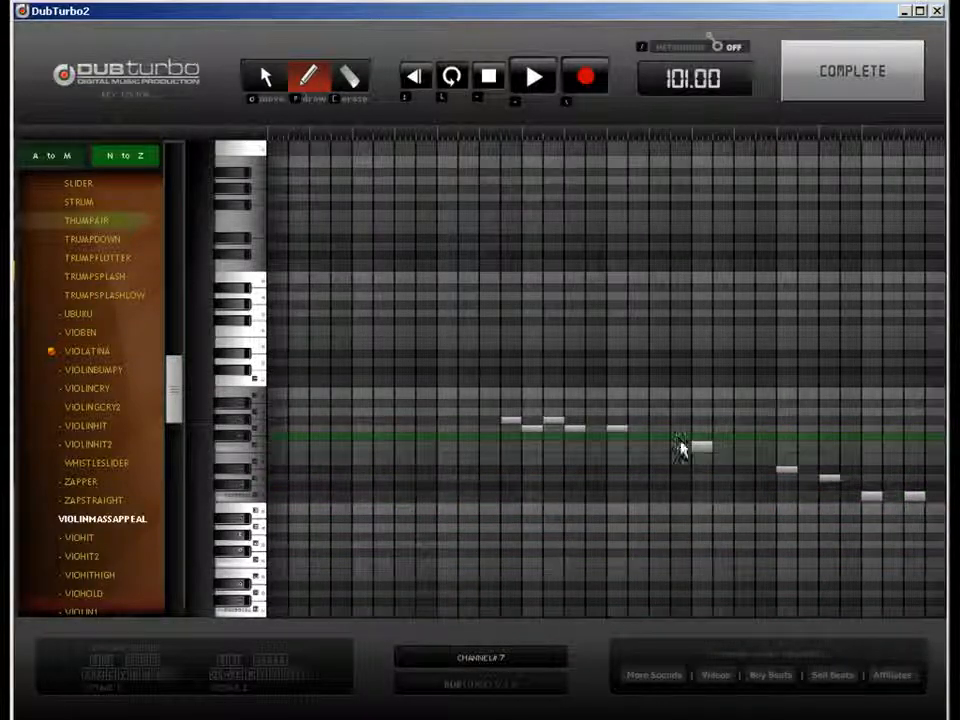
click(683, 448)
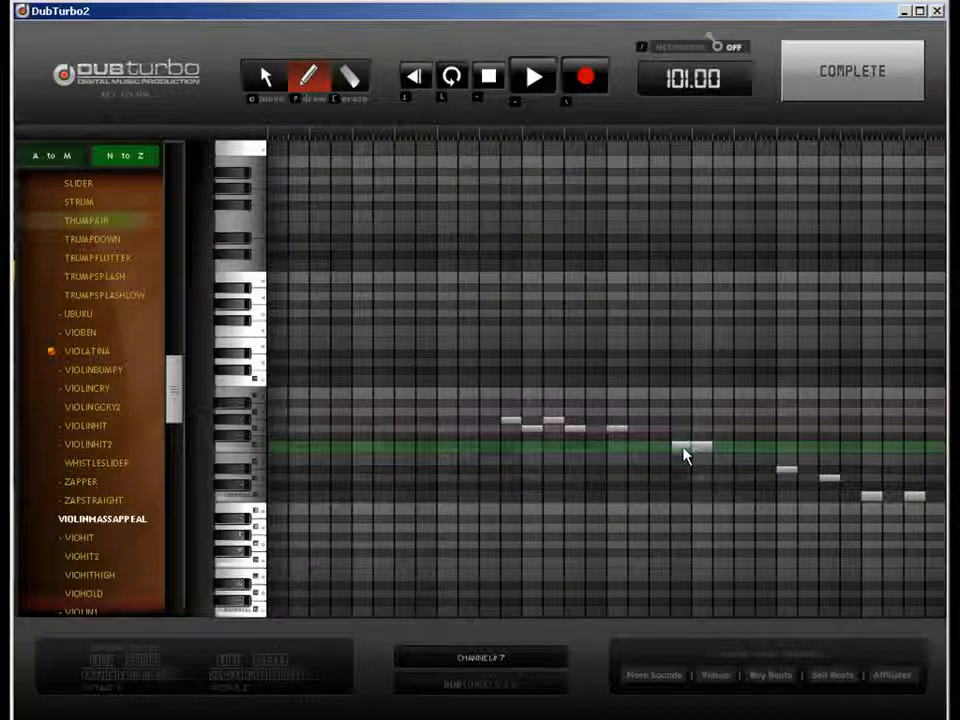
click(765, 448)
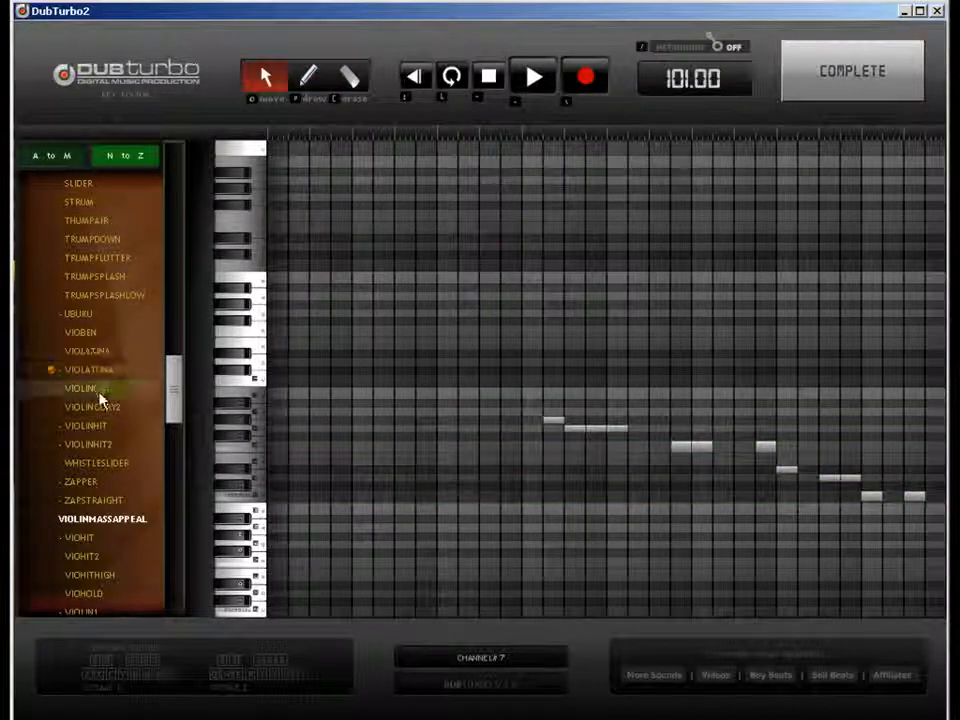
Try the VIOLINCRY sound on channel 7 and assign VIOLINHIT to the channel.
click(99, 391)
click(120, 407)
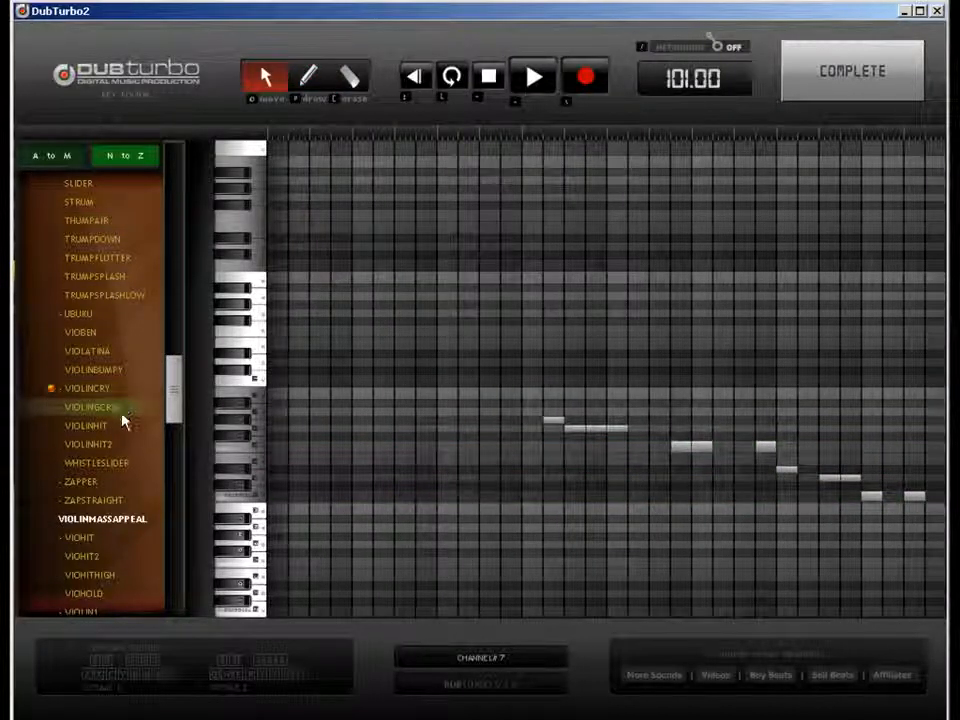
click(122, 425)
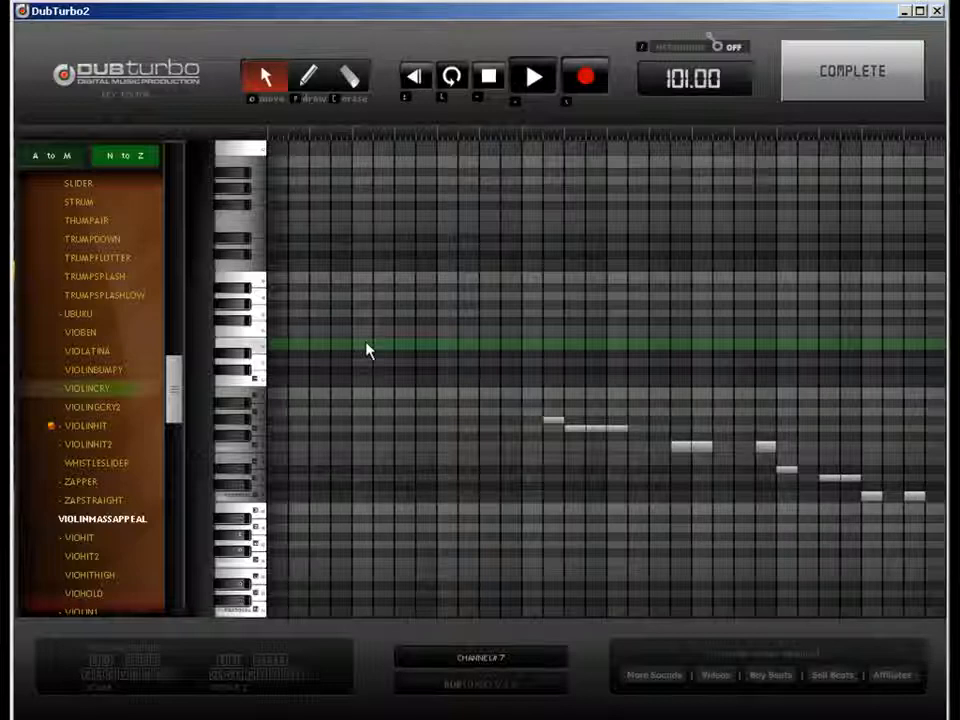
Draw three more notes, a low one at the start and two higher ones before the existing notes, and return to the sequencer.
click(308, 77)
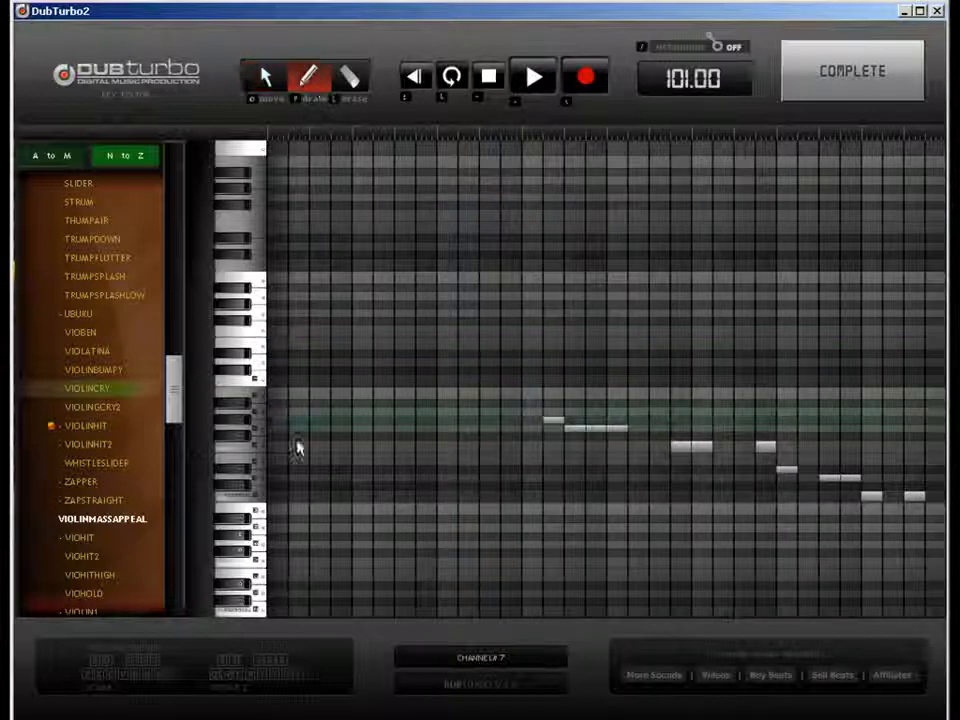
click(278, 497)
click(489, 420)
click(447, 380)
key(e)
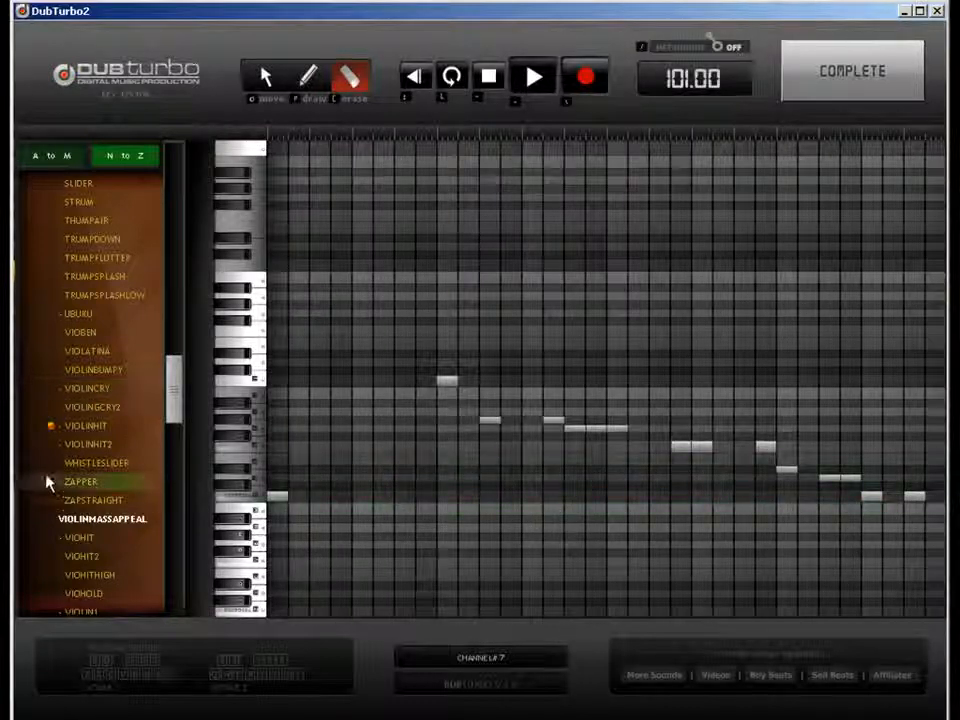
click(842, 79)
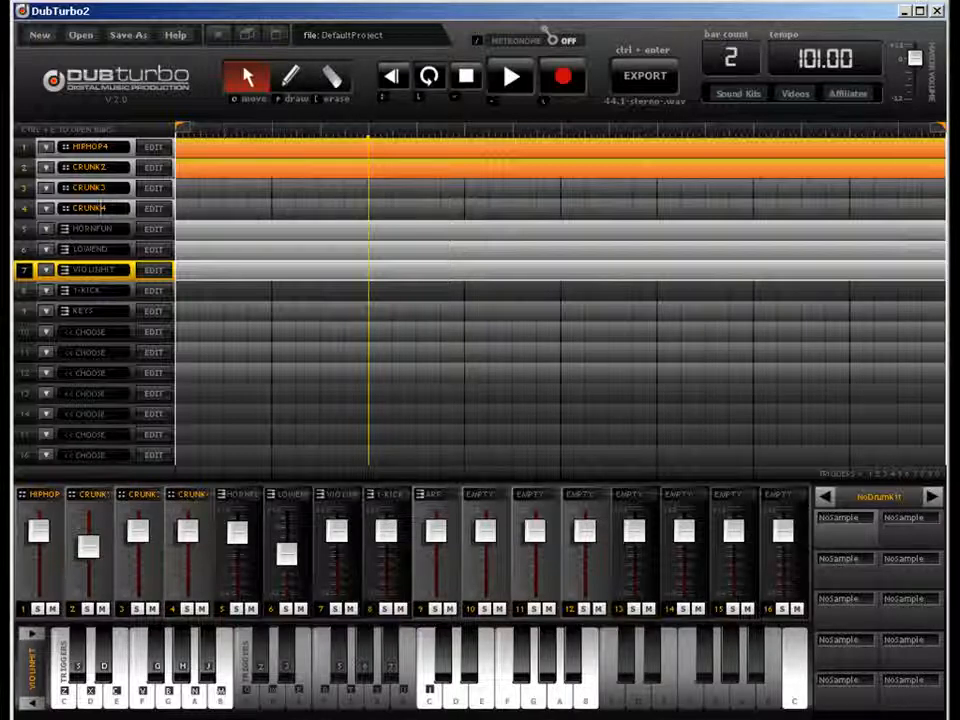
Open and close the editors of the VIOLINHIT and CRUNK2 tracks, and open the VIOLINHIT part directly from the sequencer.
click(157, 272)
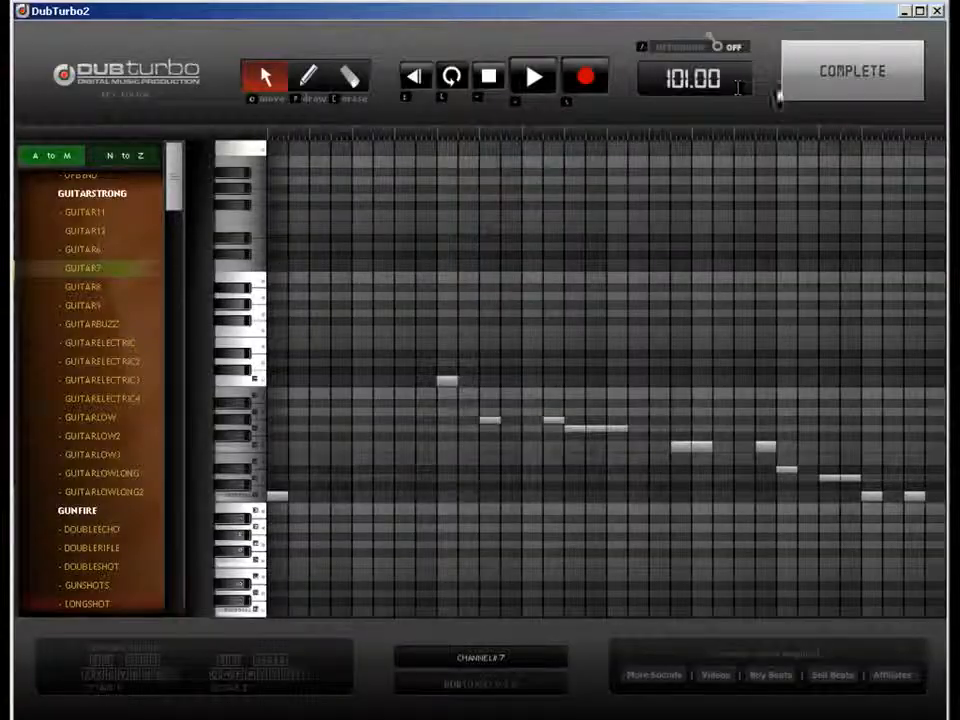
click(818, 76)
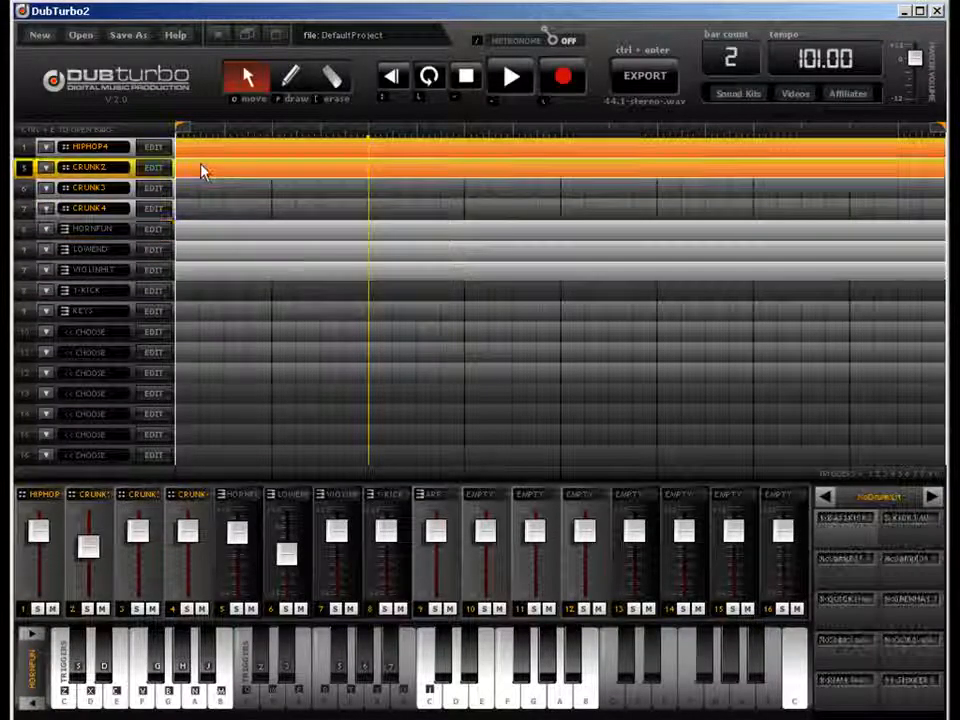
click(155, 168)
click(833, 75)
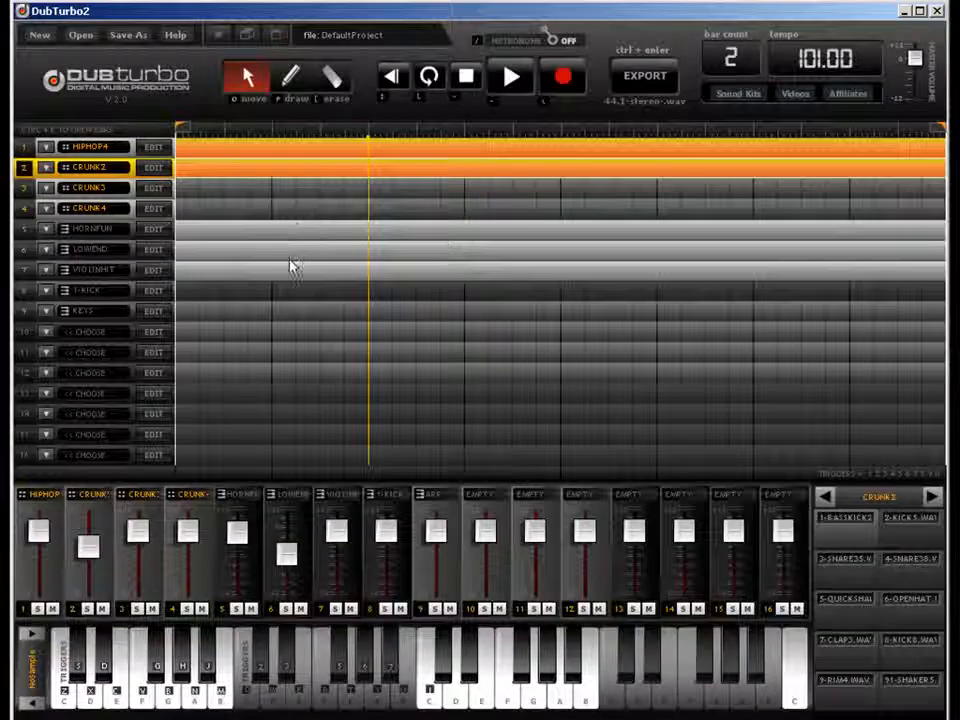
double_click(290, 281)
key(ctrl+e)
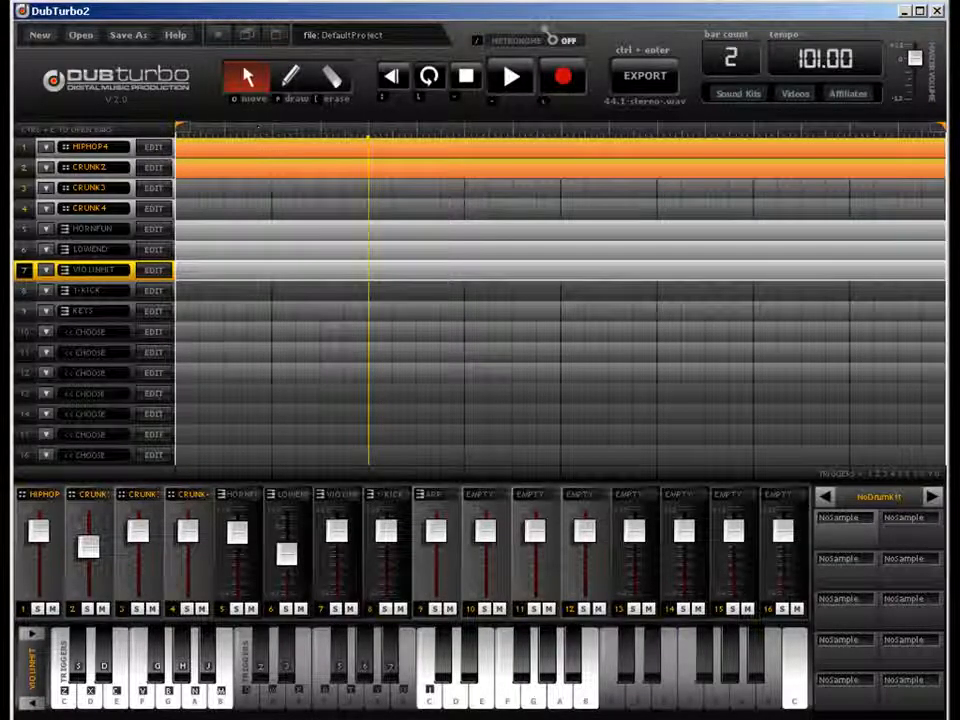
Narrow the loop range to a middle section of the two bars, play it, and restore the range to full length.
drag(179, 131, 467, 135)
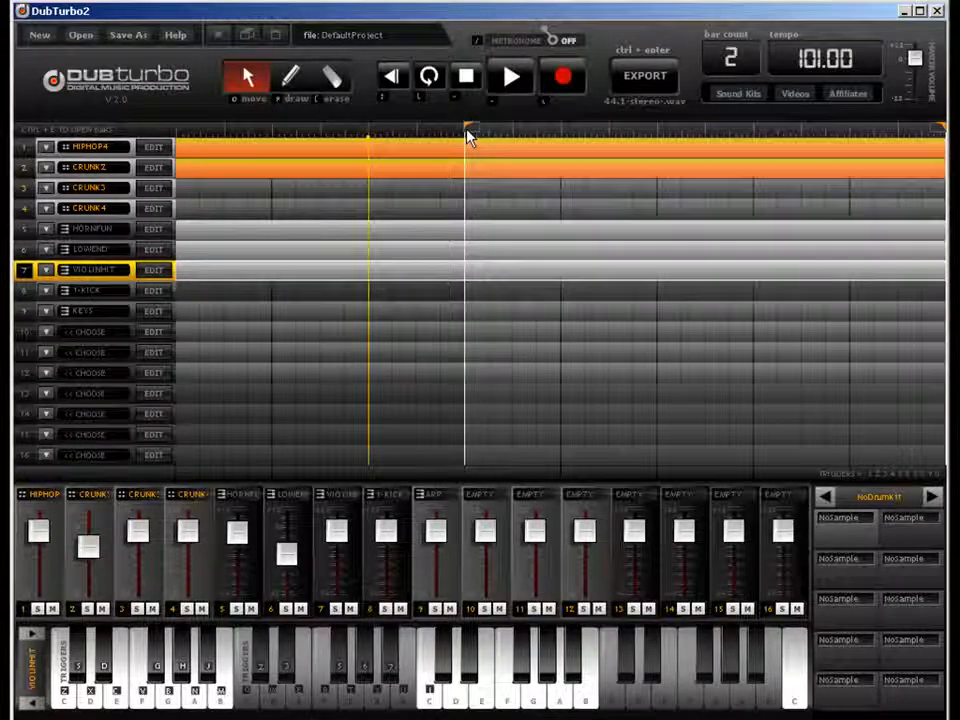
drag(856, 143, 593, 143)
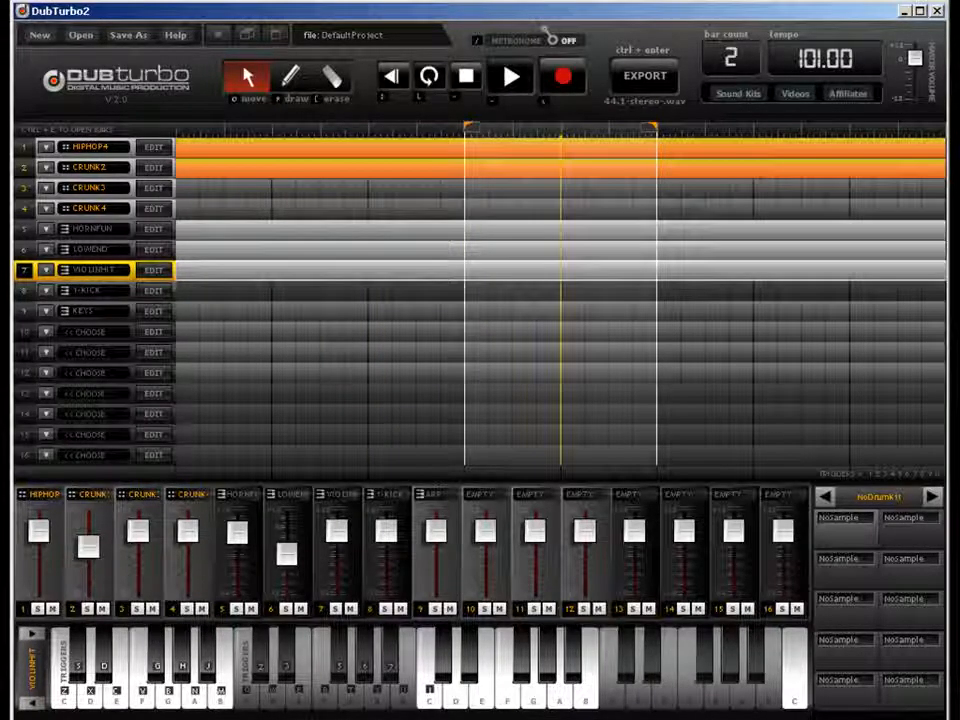
key(space)
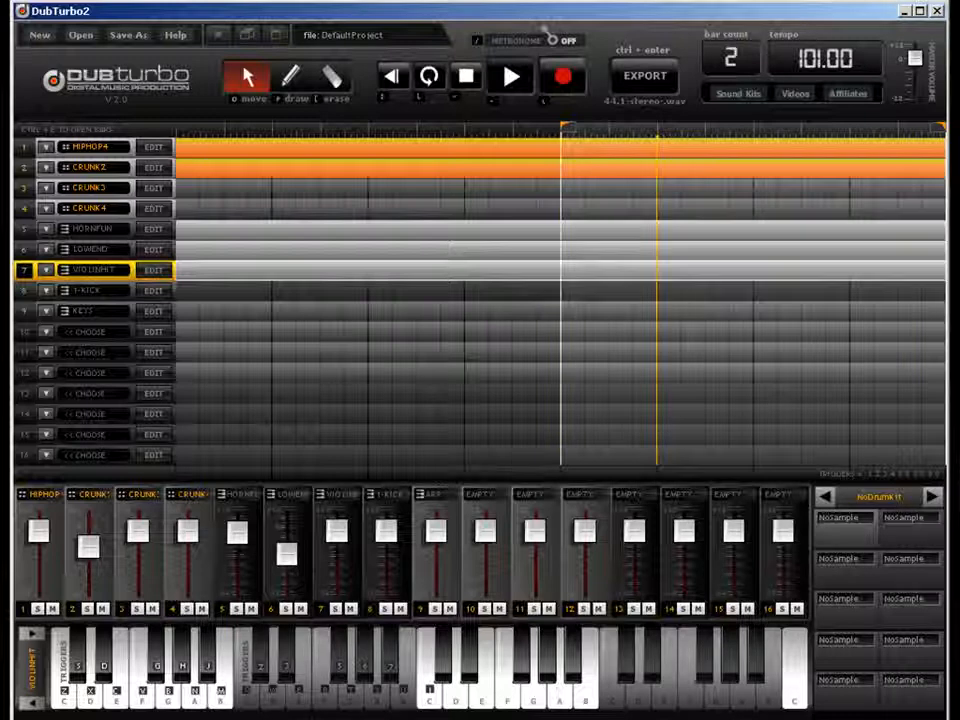
drag(568, 133, 178, 133)
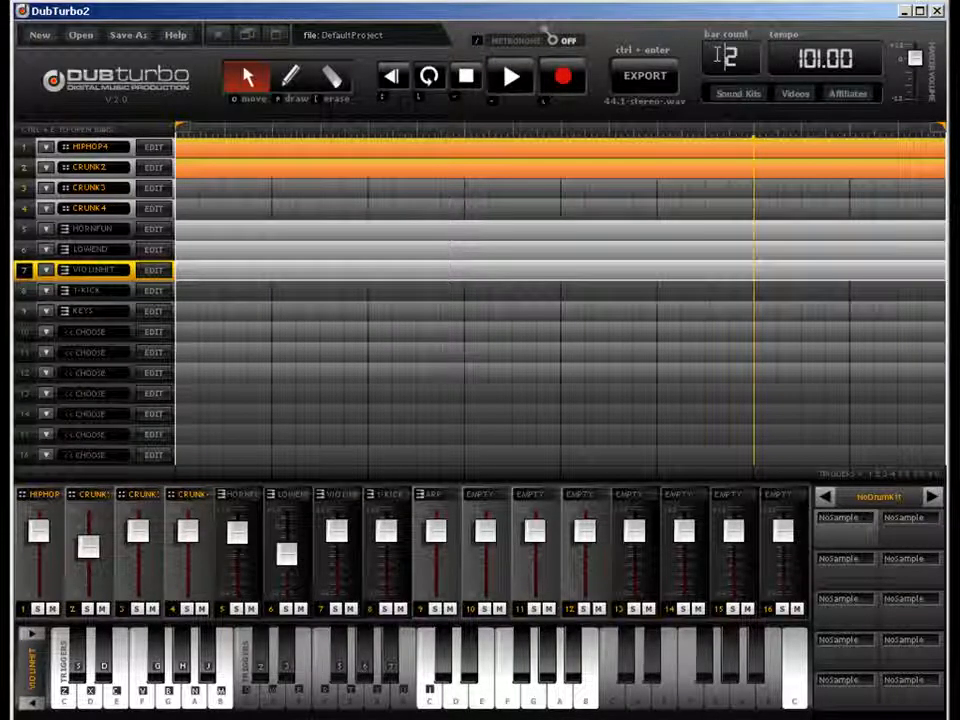
Set the bar count to 8 and extend the loop range to the end of the eighth bar.
drag(739, 58, 672, 75)
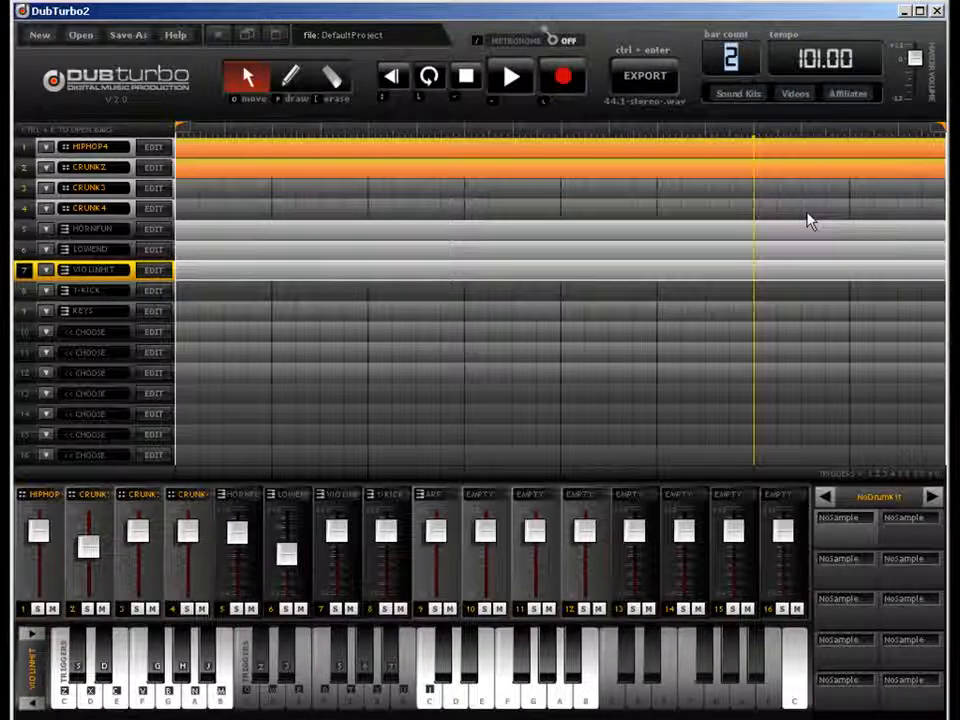
text(8)
key(Return)
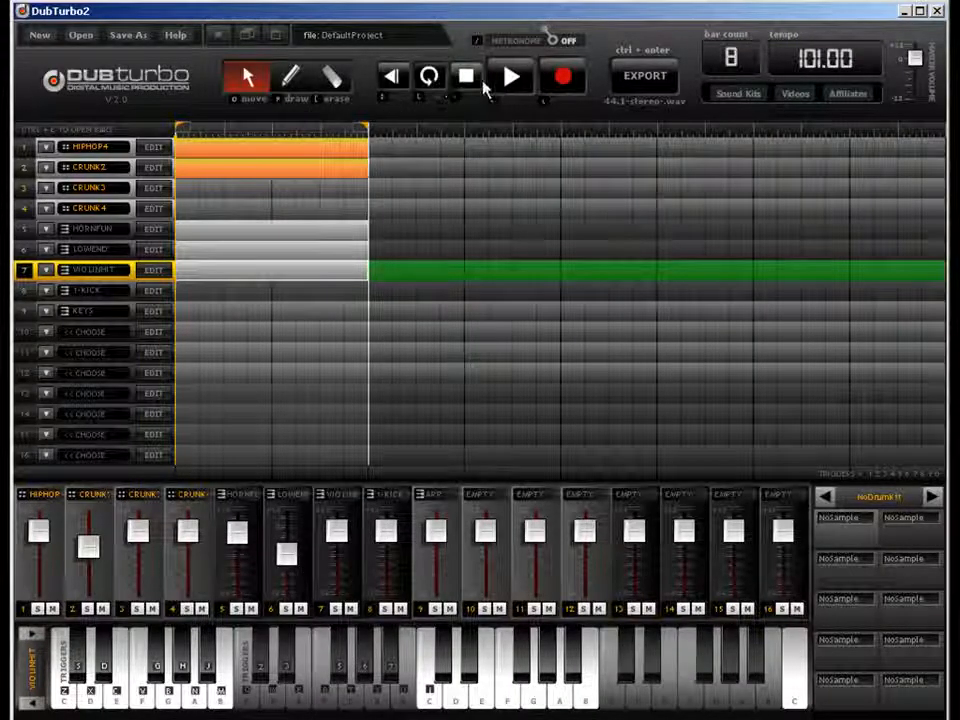
drag(372, 150, 926, 113)
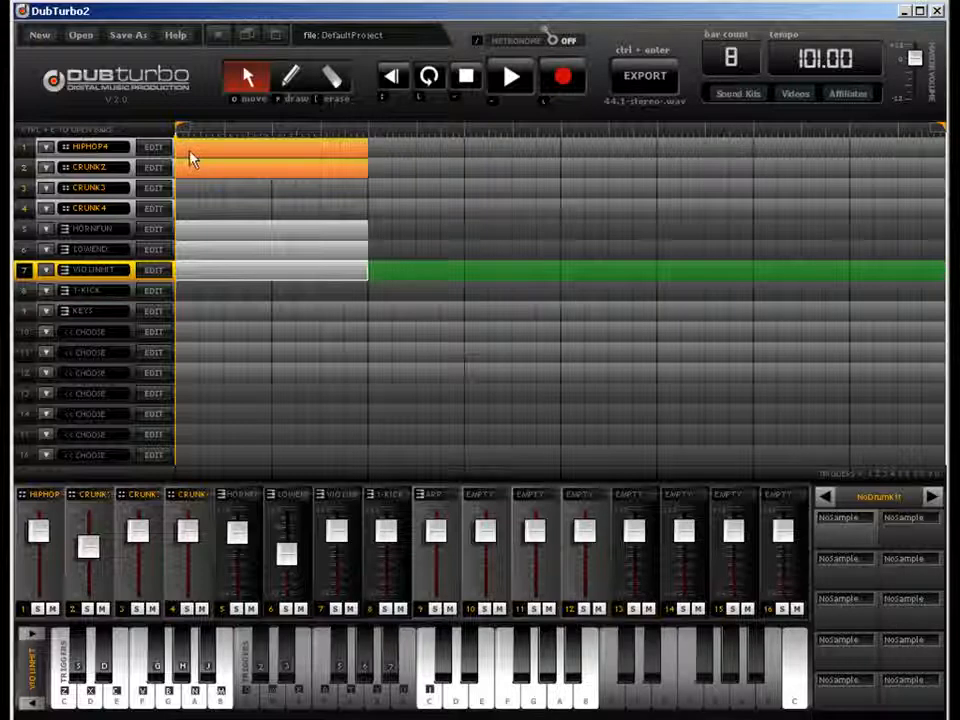
Duplicate the HIPHOP4 part directly after the original and erase the copy.
click(216, 153)
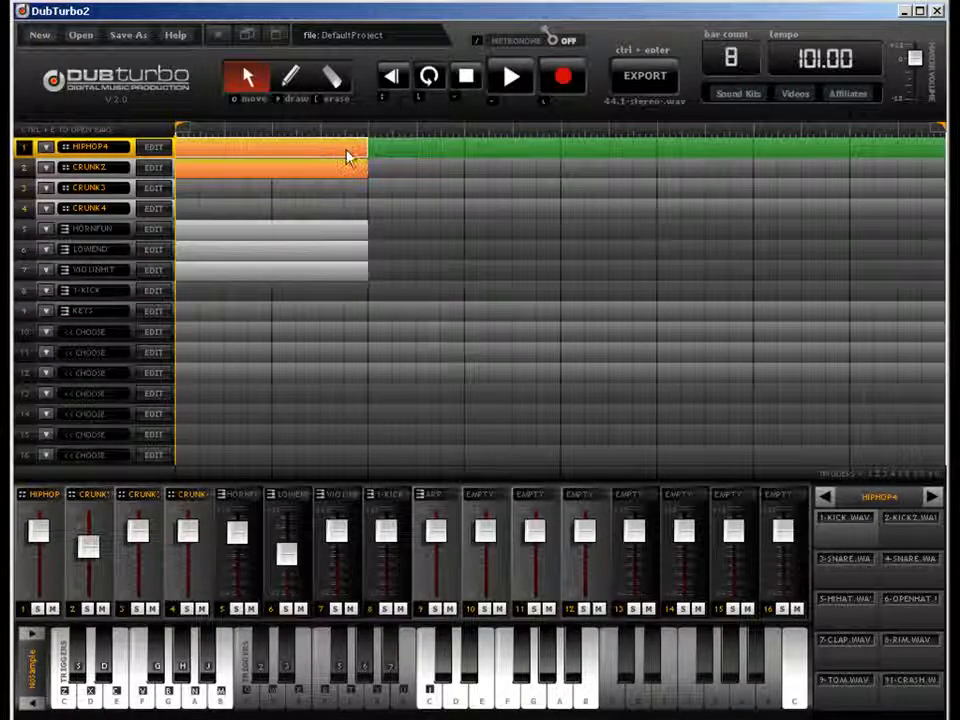
drag(298, 158, 520, 128)
click(332, 79)
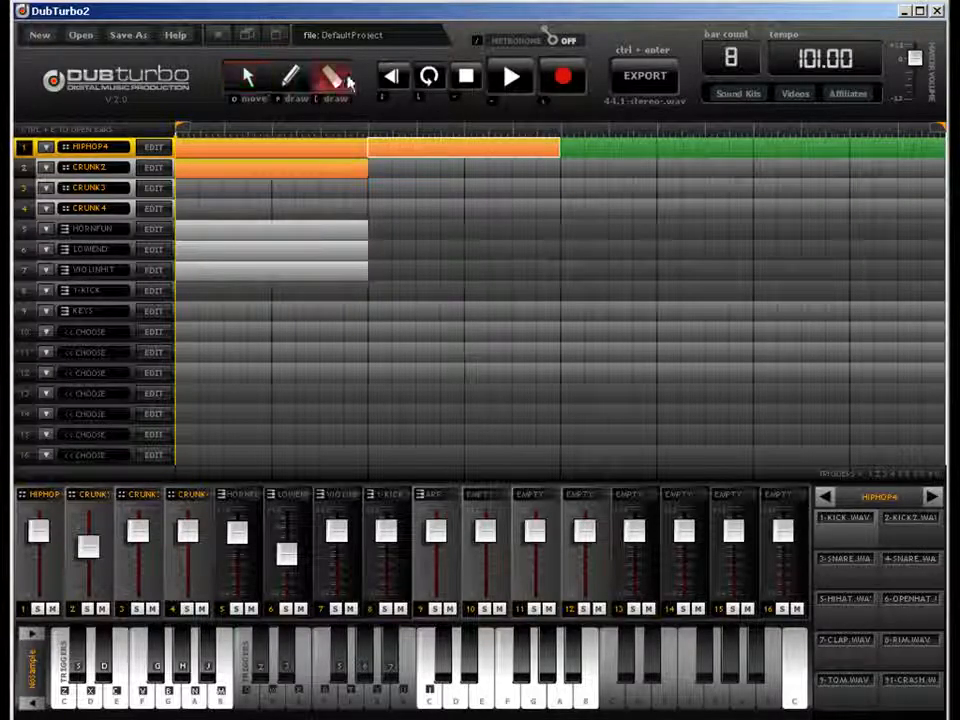
click(467, 158)
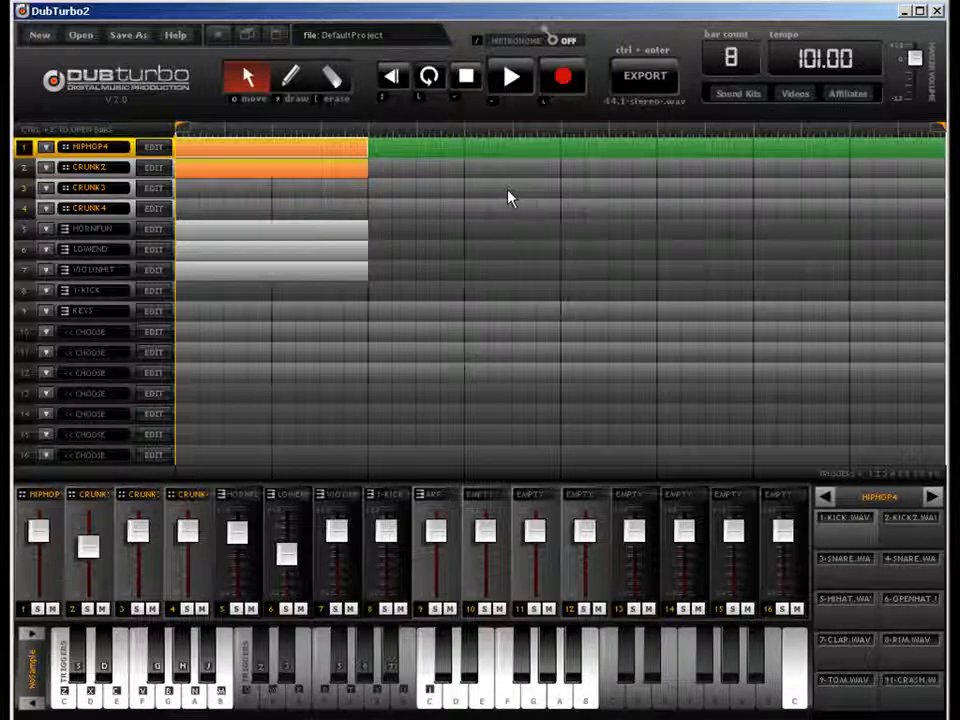
Duplicate the HIPHOP4, CRUNK2, HORNFUN, LOWEND and VIOLINHIT parts together into bars 3 and 4, and end the loop range after bar 4.
click(341, 177)
click(330, 234)
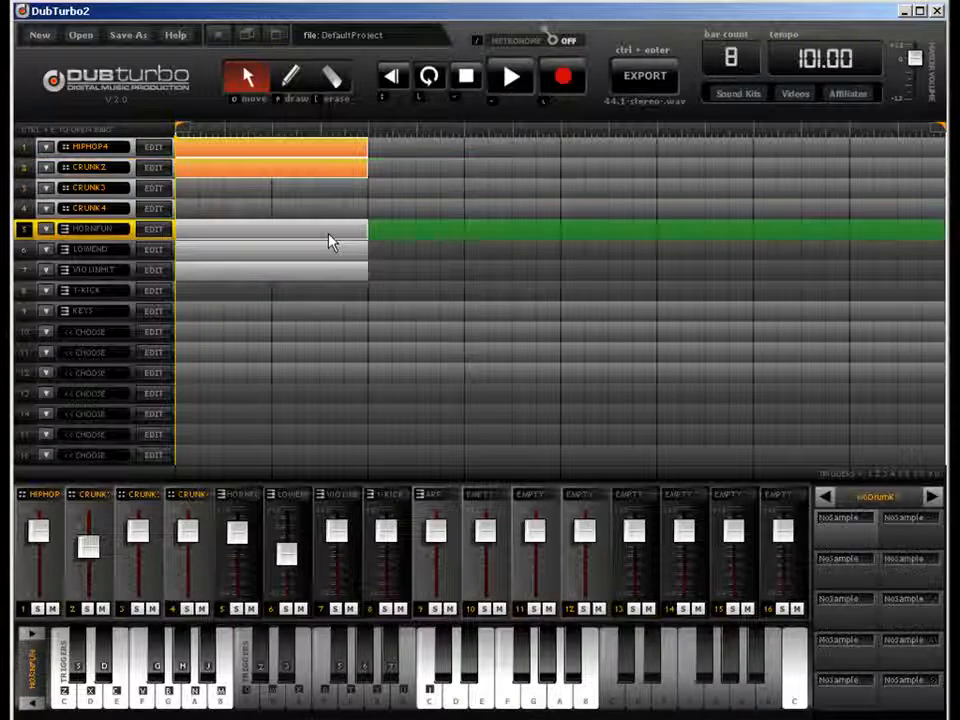
click(352, 256)
click(369, 272)
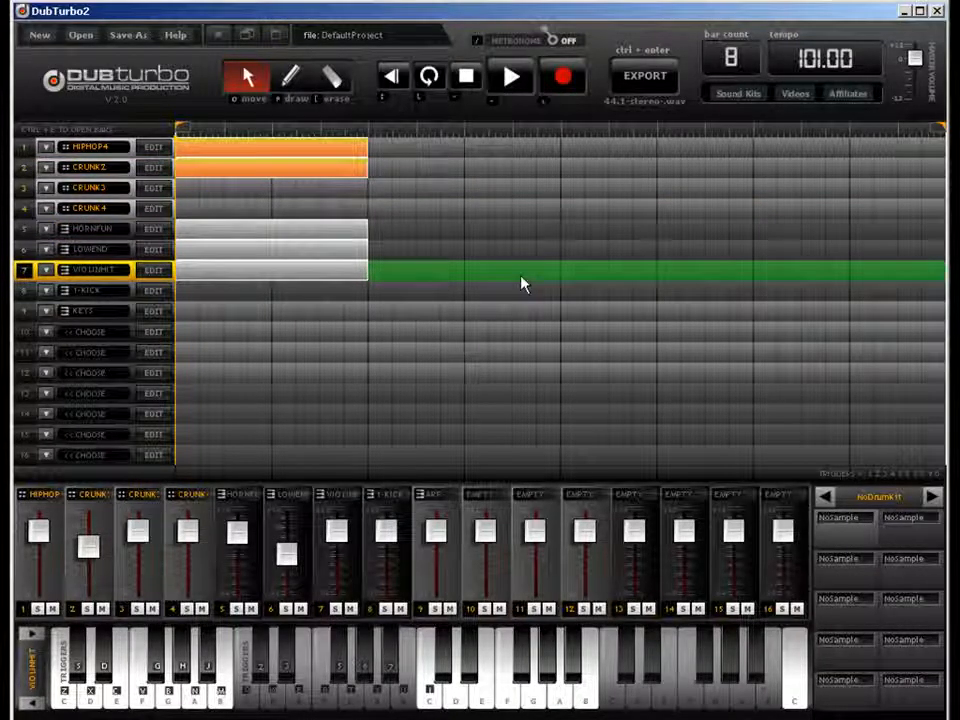
drag(343, 176, 530, 183)
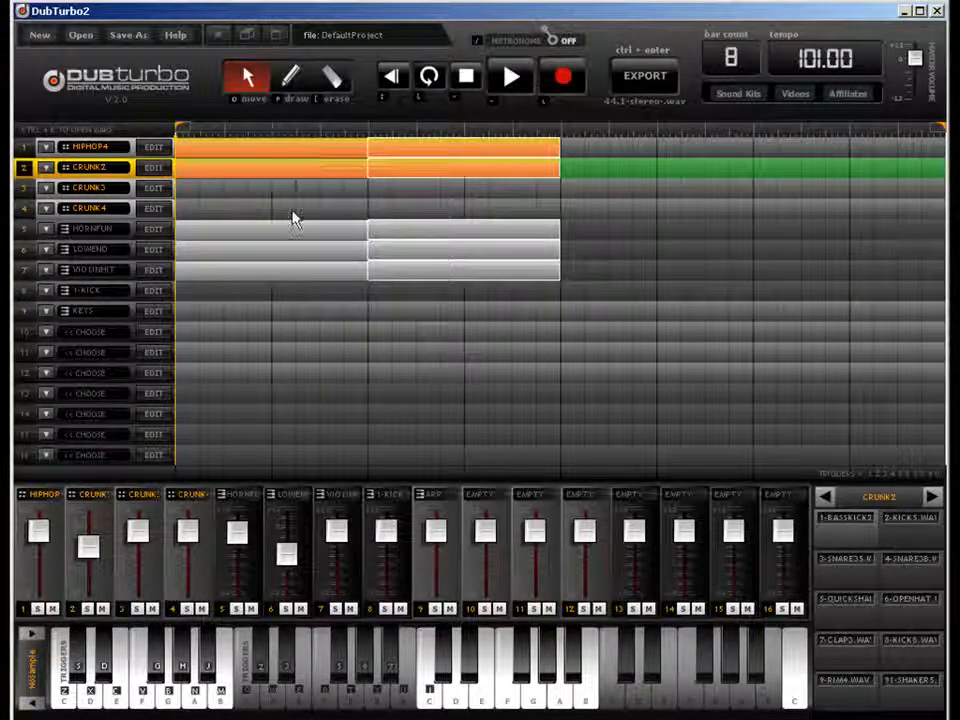
mouse_move(936, 128)
mouse_down()
mouse_move(671, 133)
mouse_move(546, 154)
mouse_up()
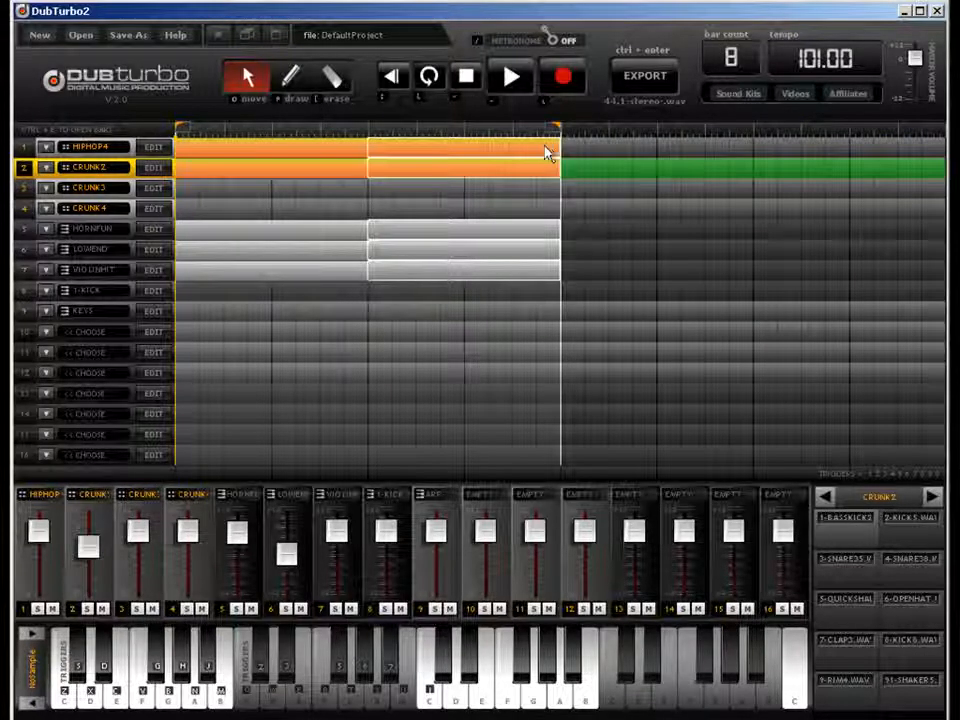
In the HIPHOP4 part of bars 3 and 4, draw kicks across bar 4's last beat, add three snares and erase the last three hi-hats.
click(459, 192)
click(455, 153)
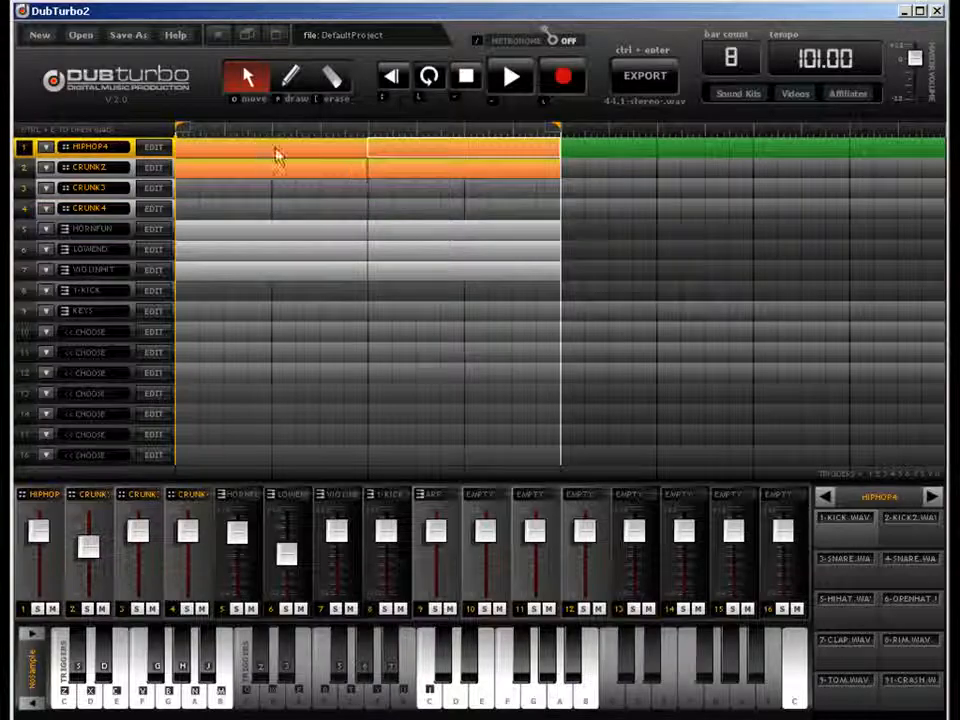
key(ctrl+e)
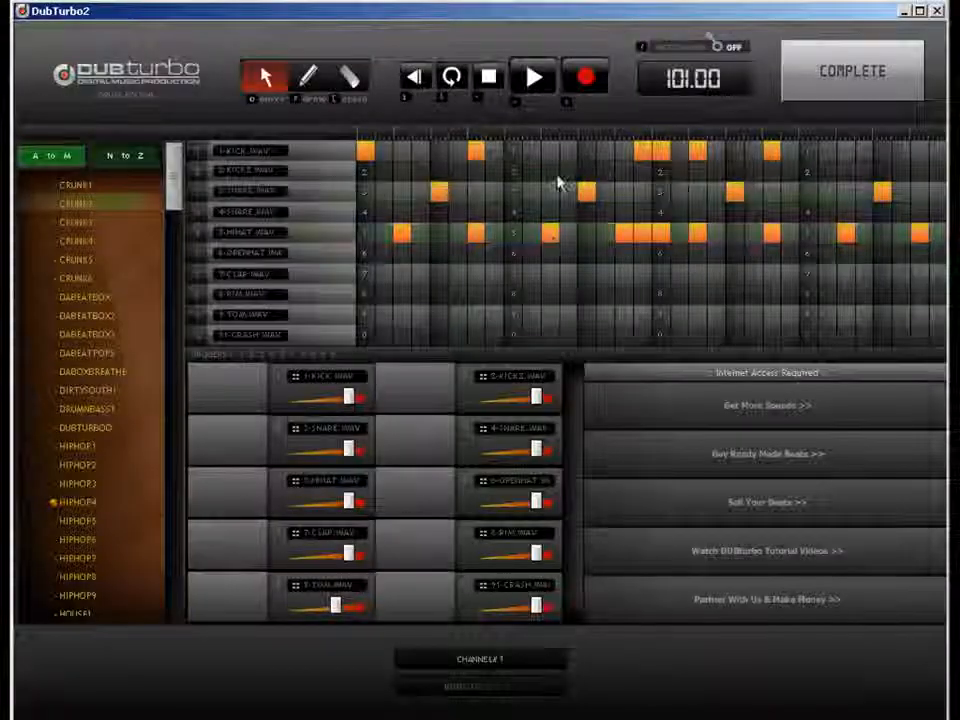
key(p)
click(882, 151)
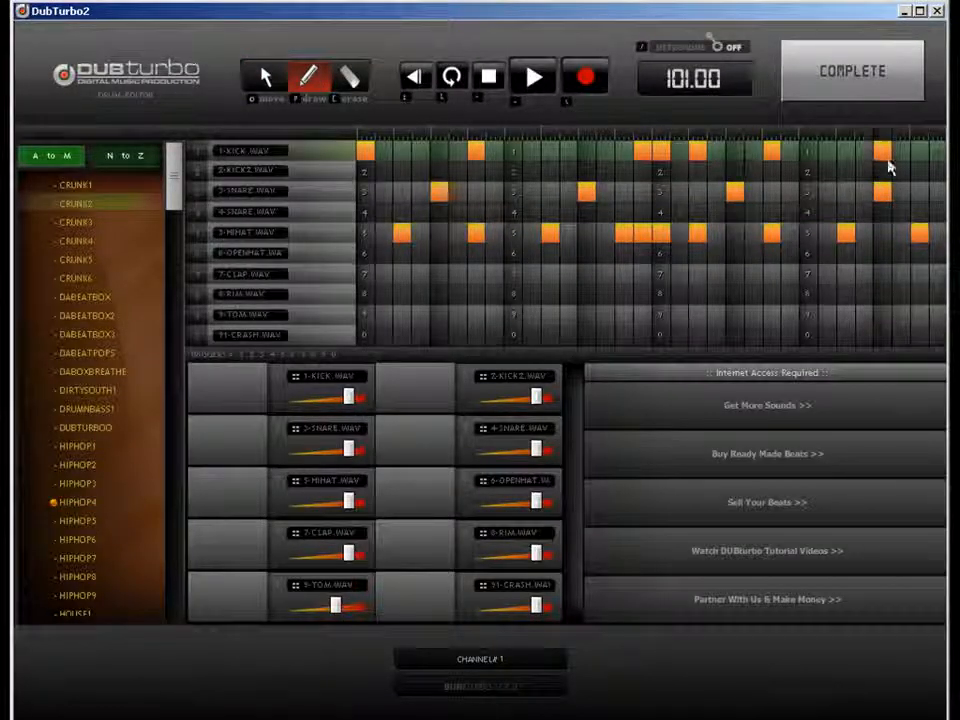
click(918, 151)
click(900, 151)
click(936, 151)
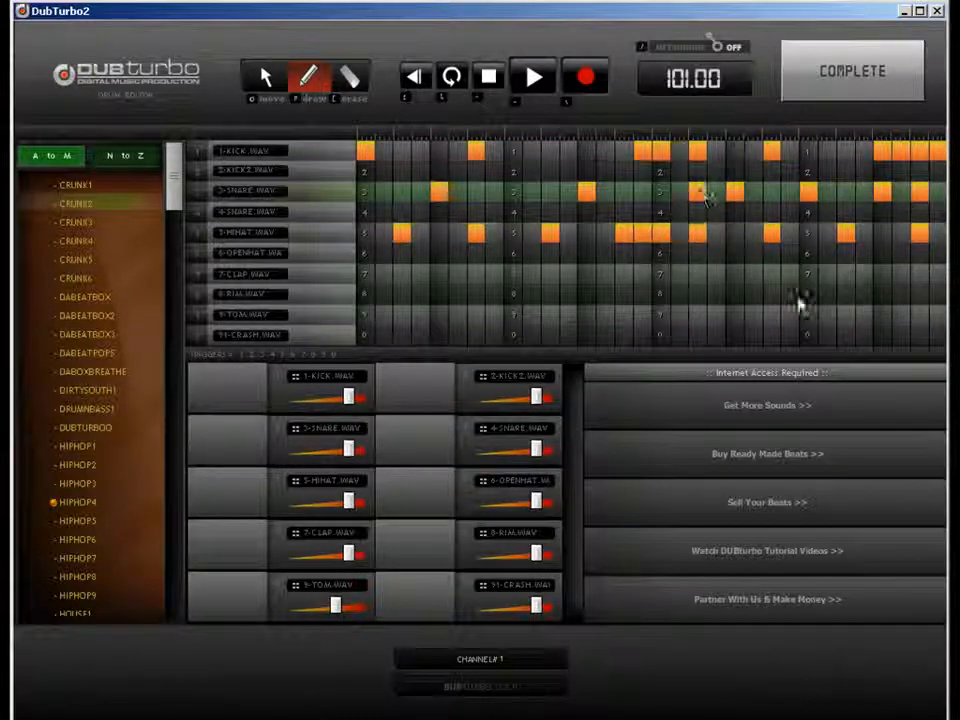
key(e)
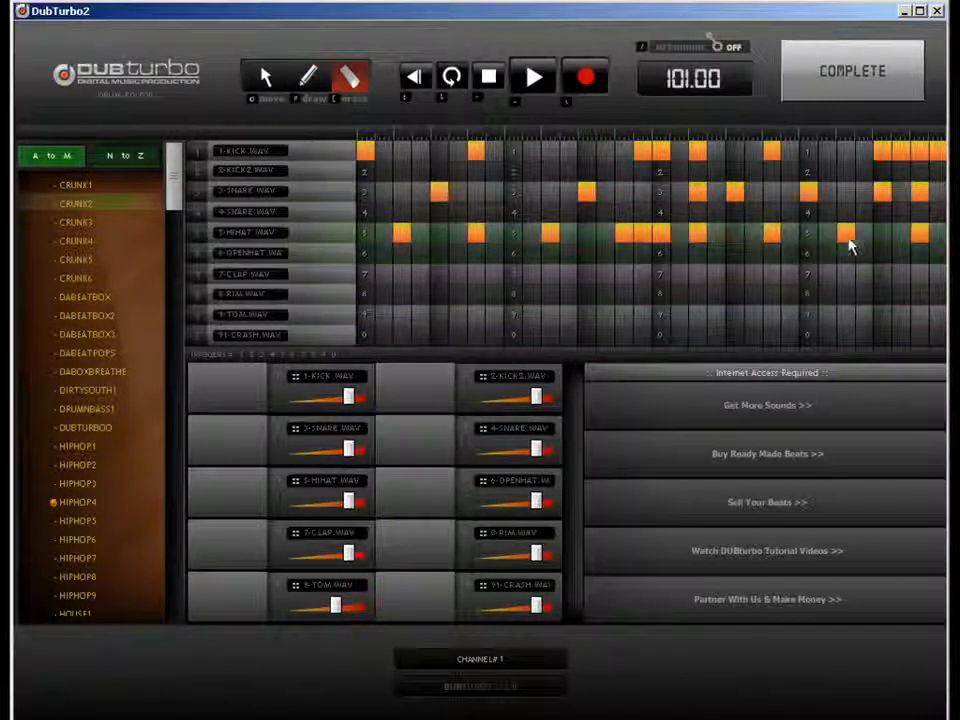
click(852, 75)
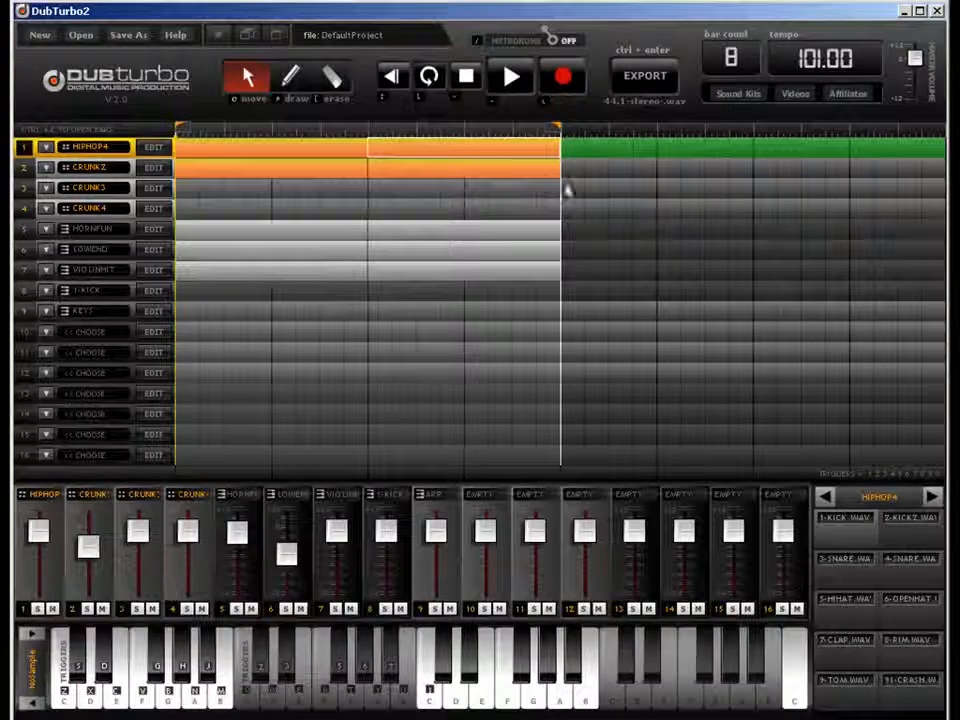
Erase the last three quick shaker hits and the open hat hit from the CRUNK2 part in bars 3 and 4.
double_click(504, 169)
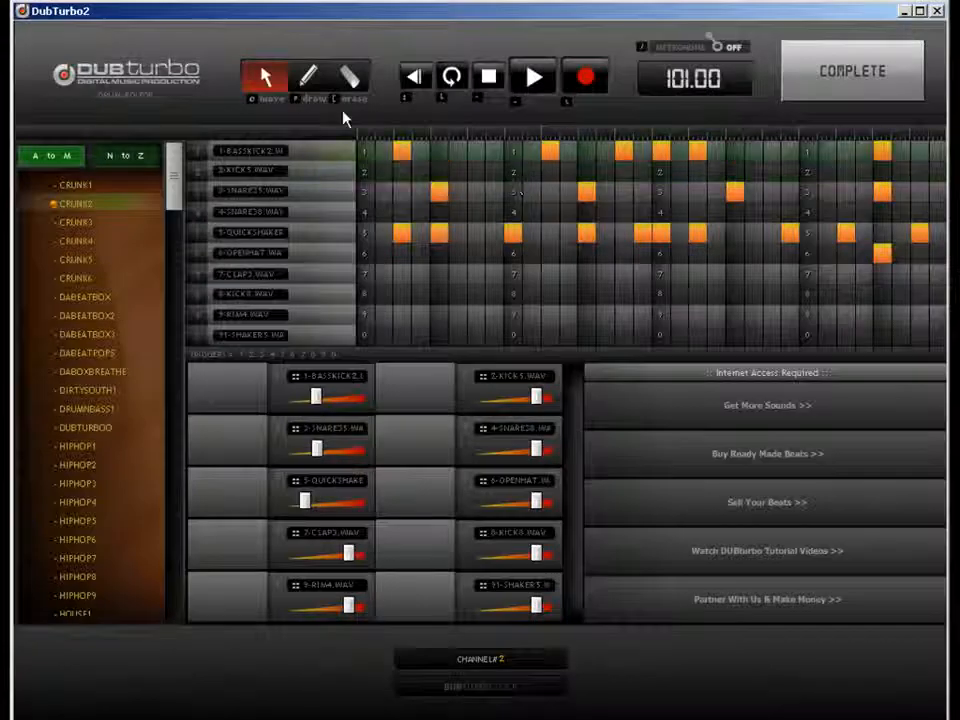
click(350, 78)
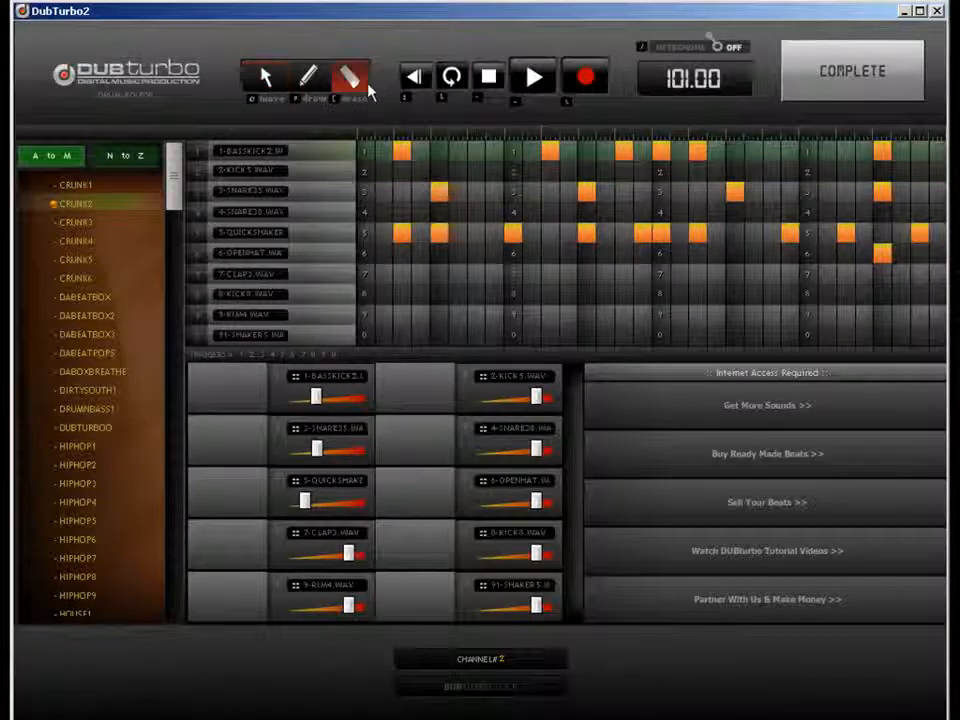
click(792, 234)
click(846, 234)
click(883, 255)
click(918, 235)
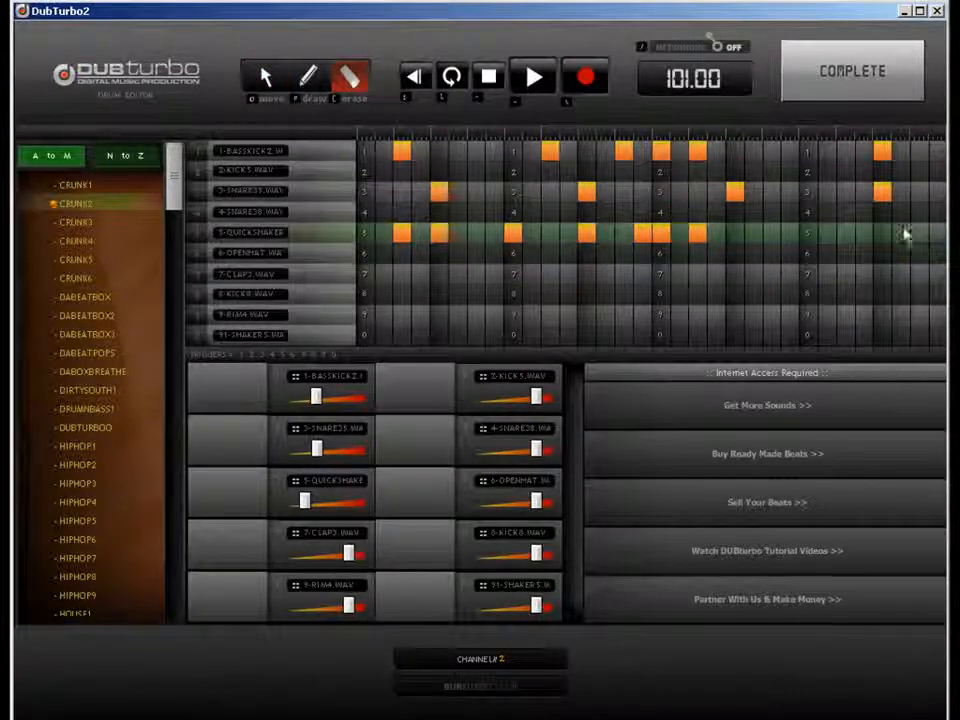
click(833, 82)
Raise the last two notes of the HORNFUN part in bars 3 and 4 to the pitch of its first note.
double_click(525, 229)
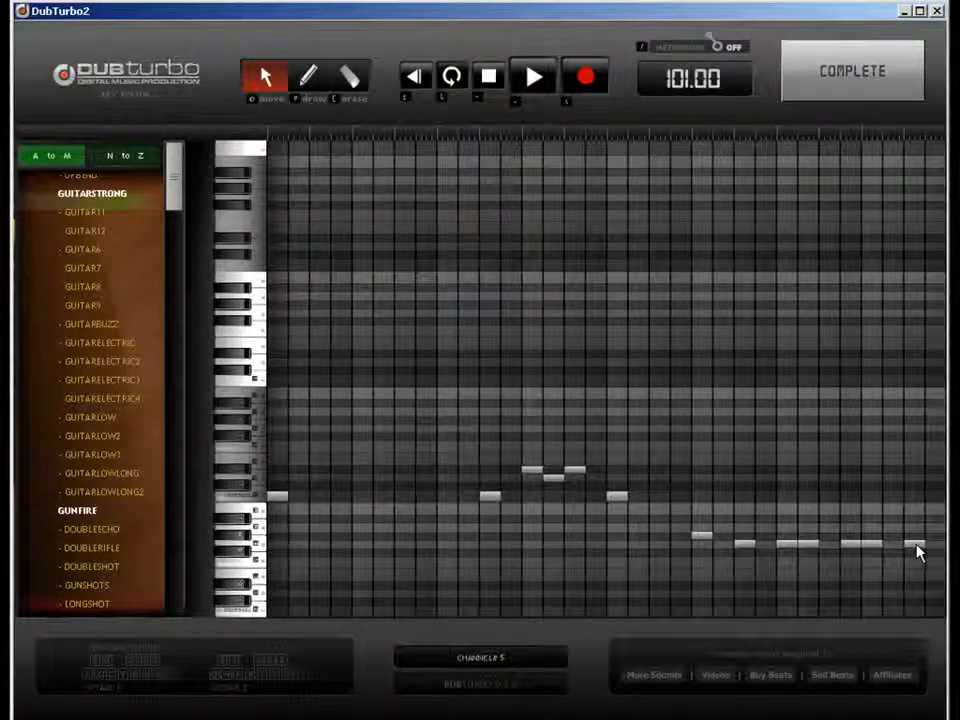
drag(918, 553, 918, 503)
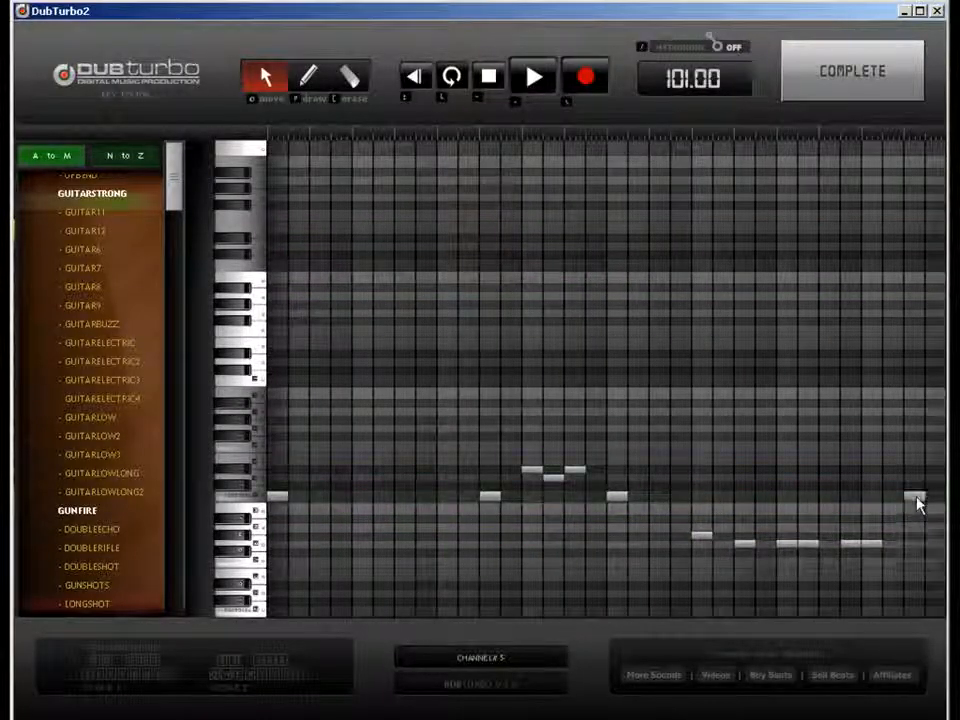
drag(876, 548, 875, 505)
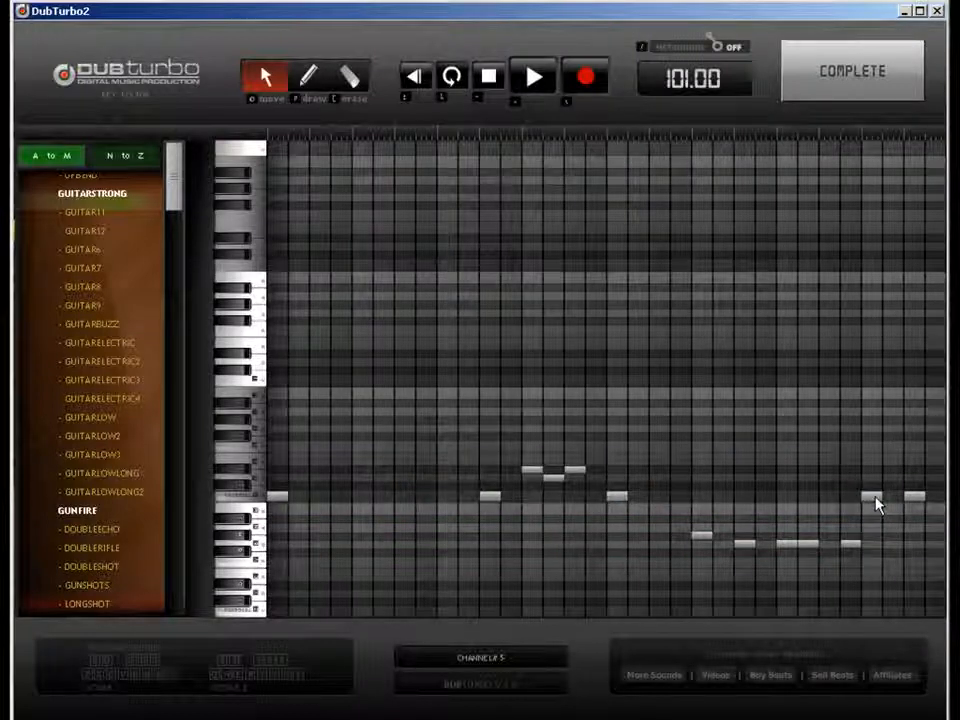
click(852, 70)
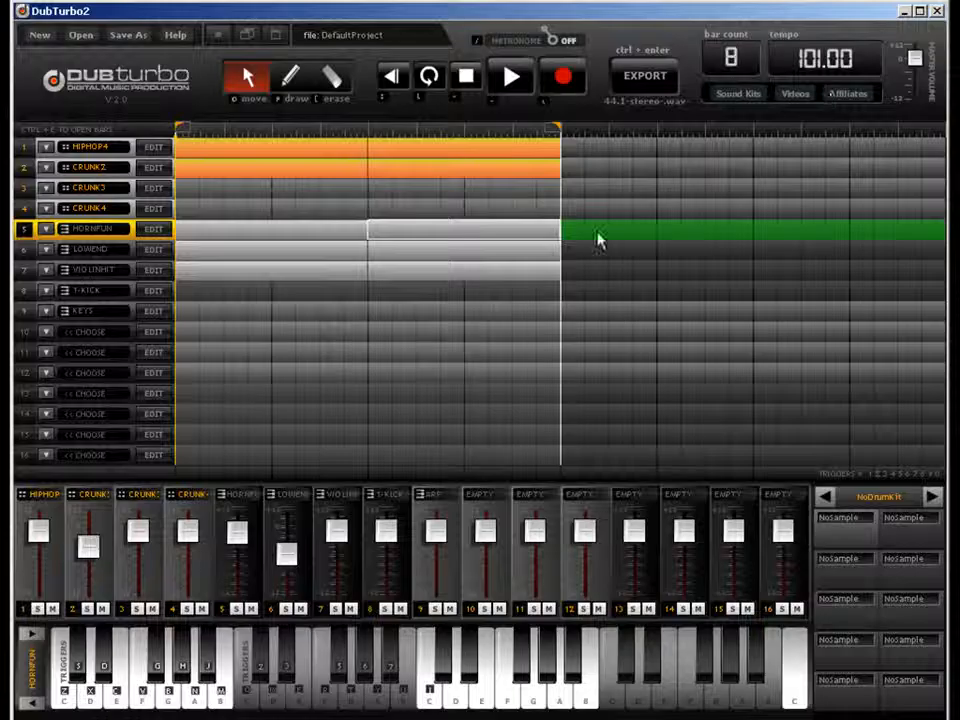
Raise the last note of the LOWEND part in bars 3 and 4 to the pitch of its first note.
double_click(481, 260)
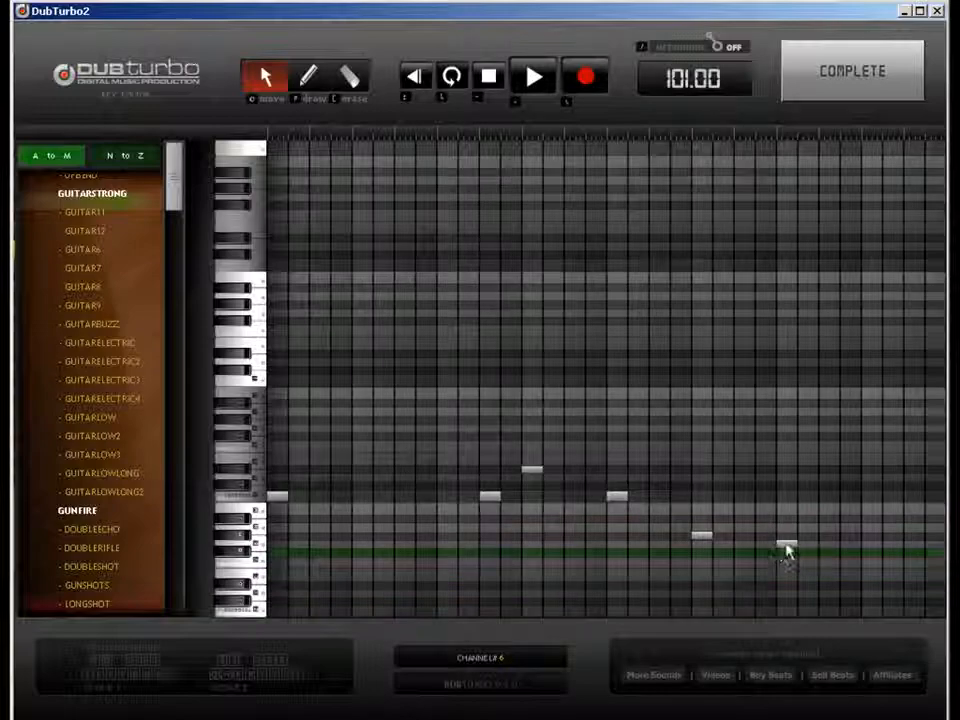
drag(787, 553, 786, 499)
click(852, 70)
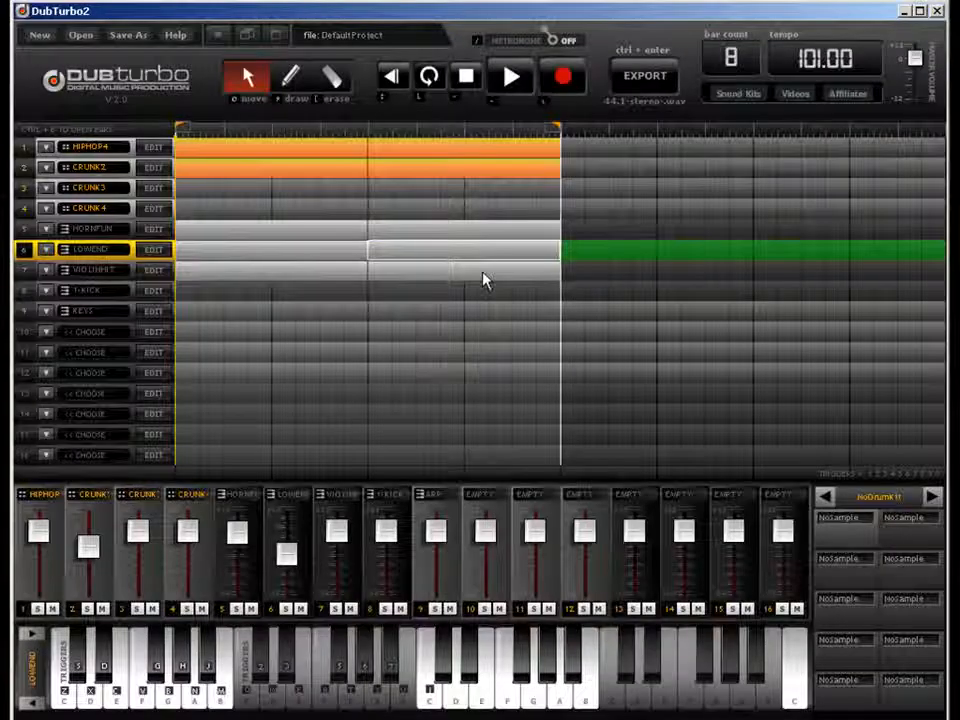
Raise the last two notes of the VIOLINHIT part in bars 3 and 4 to the pitch of the run of adjacent notes mid-part.
double_click(483, 276)
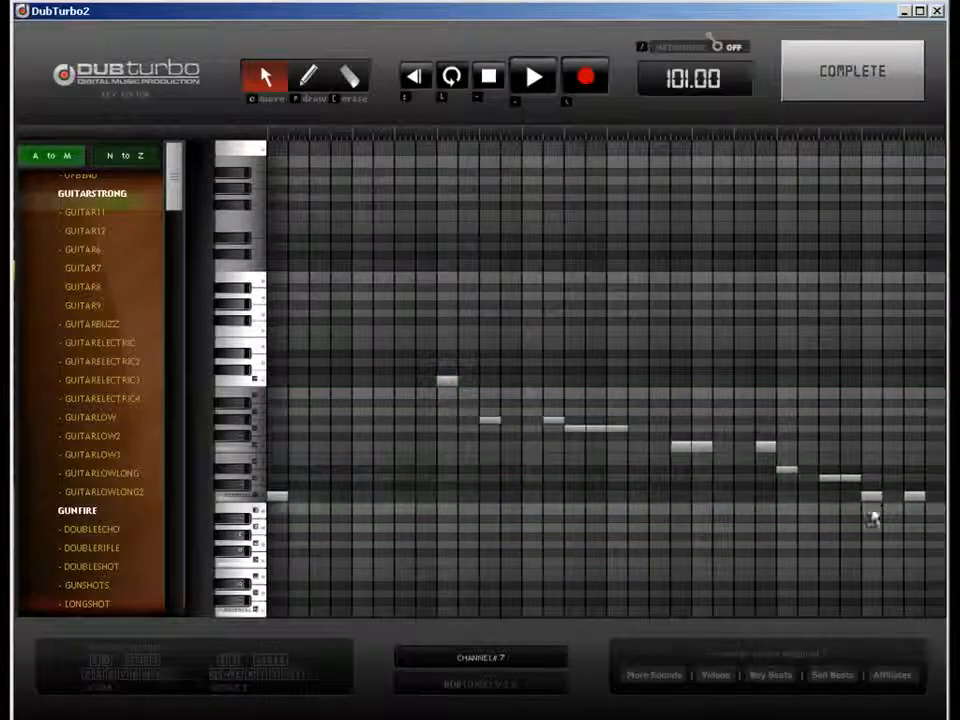
drag(874, 440, 876, 432)
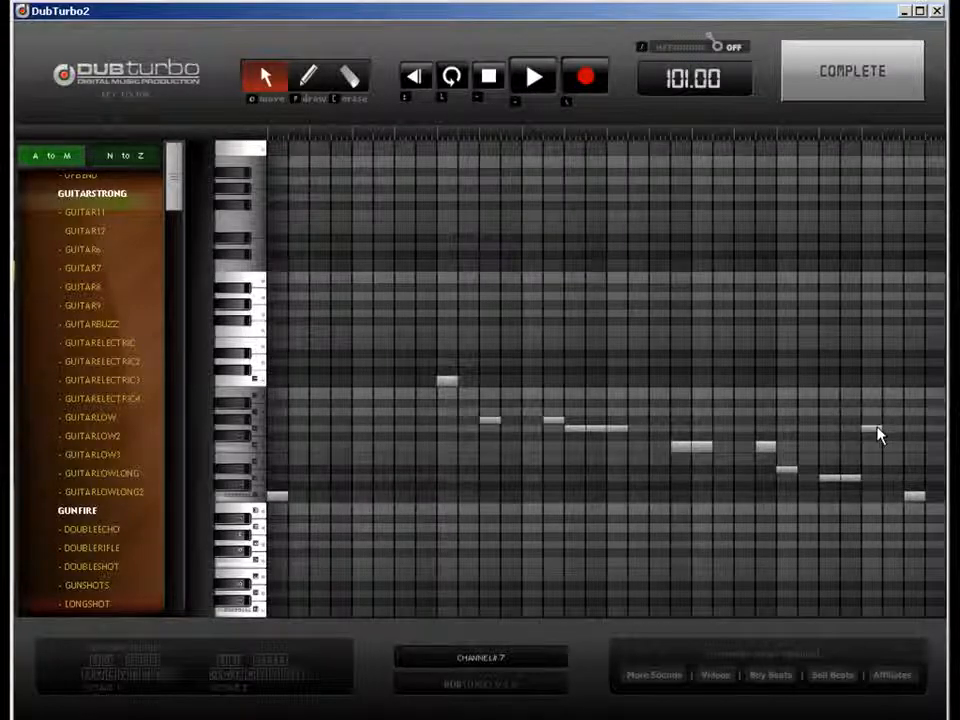
click(908, 496)
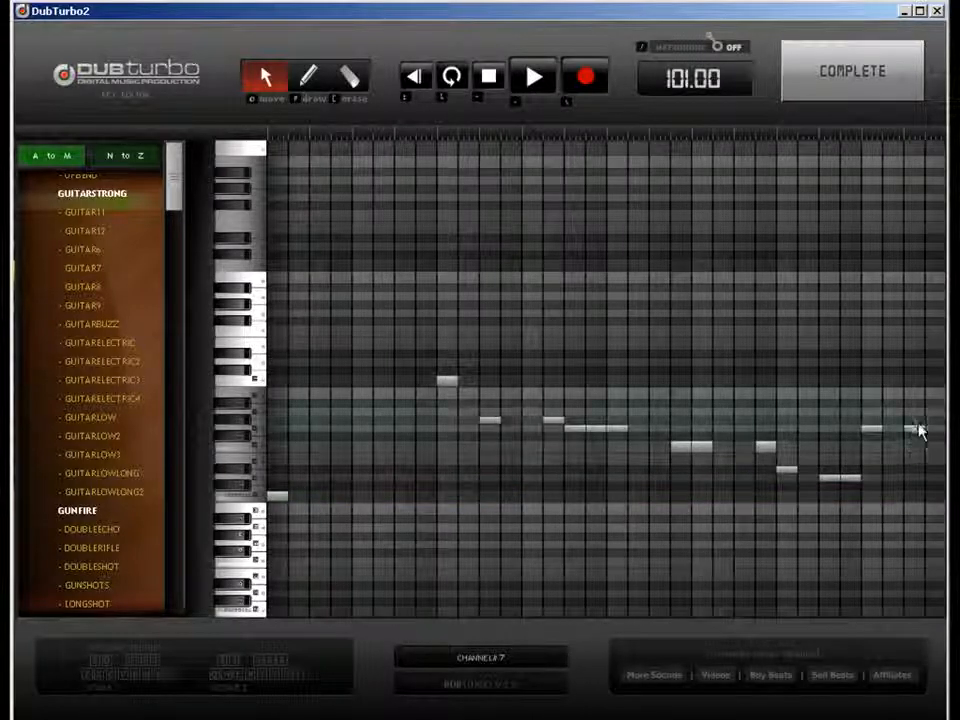
click(858, 75)
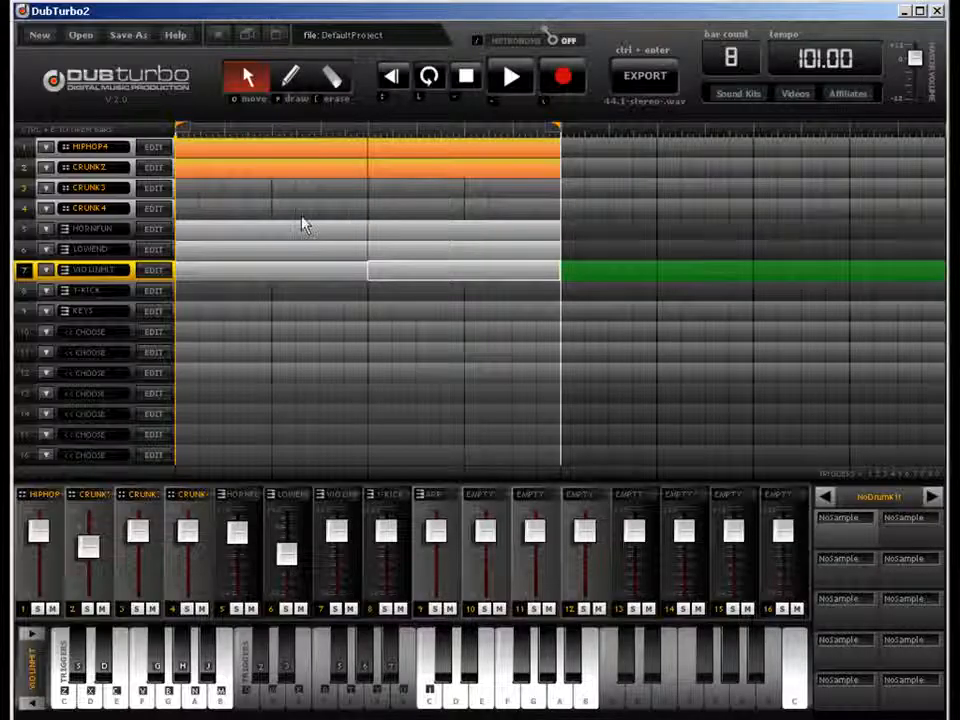
Play the four-bar loop to hear the edited parts, and stop playback.
key(space)
click(427, 398)
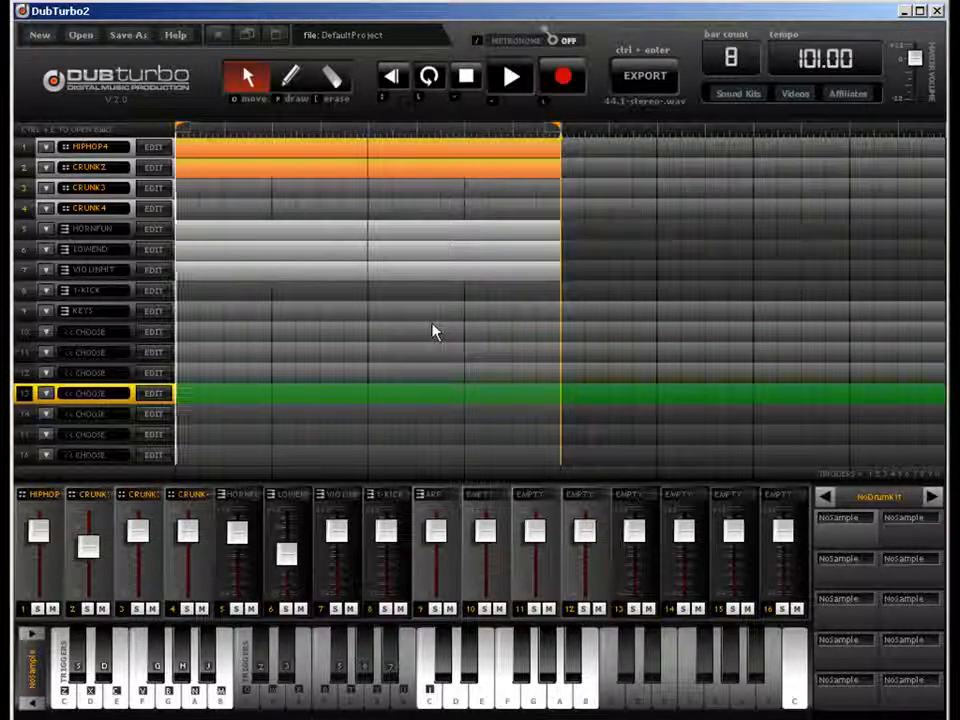
key(space)
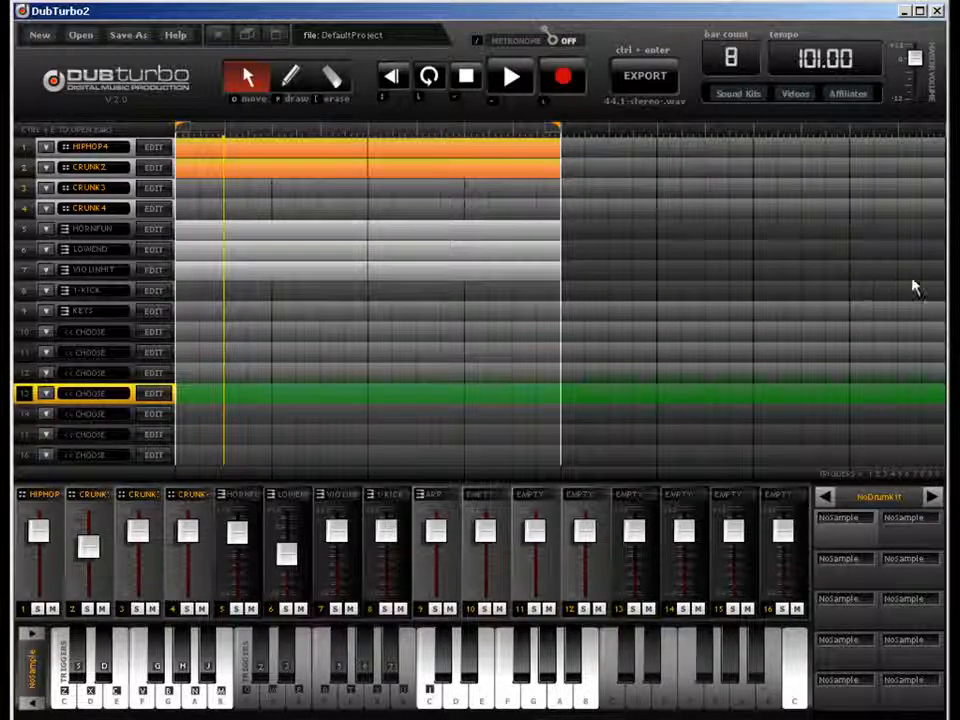
Duplicate all parts of bars 1 to 4 together into bars 5 to 8, and extend the loop range to the end of bar 8.
shift+click(298, 150)
shift+click(301, 172)
shift+click(432, 150)
shift+click(430, 168)
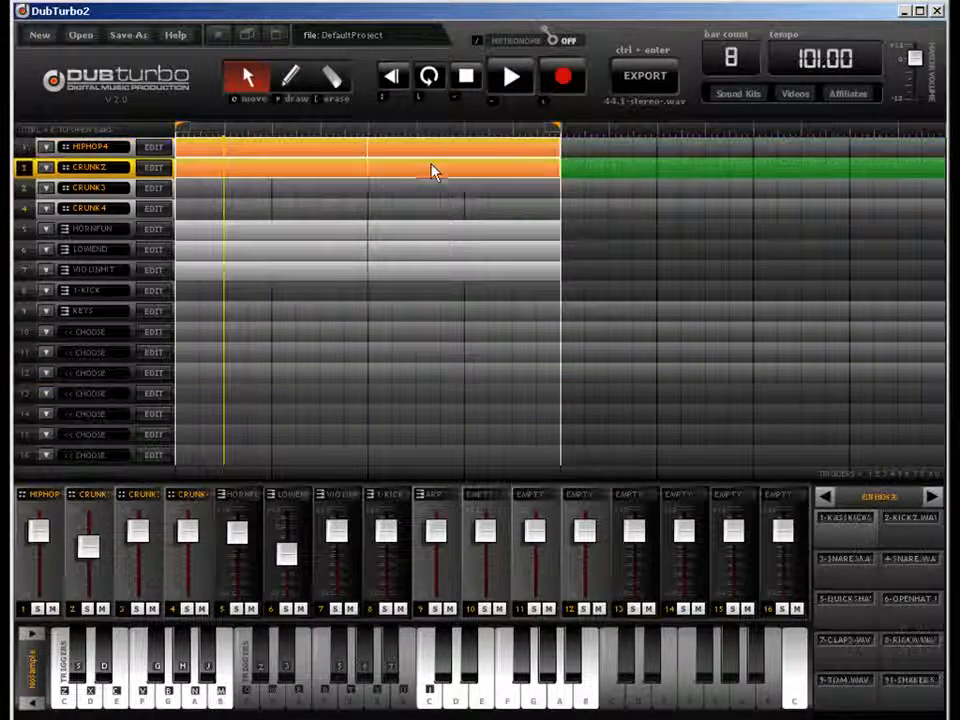
shift+click(422, 230)
shift+click(422, 252)
shift+click(416, 270)
shift+click(345, 271)
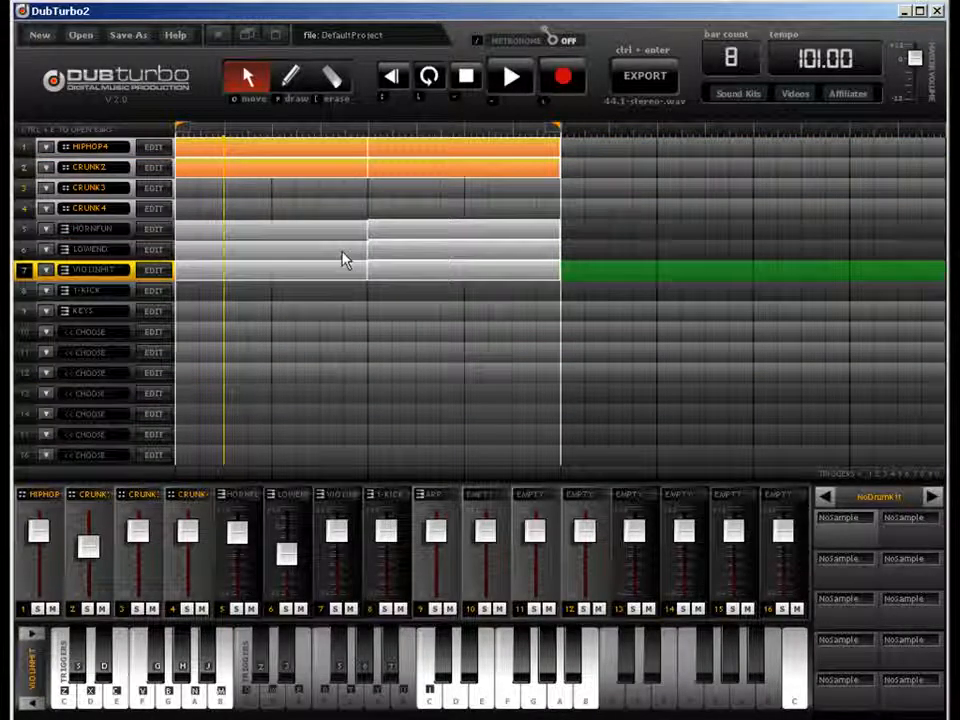
shift+click(342, 251)
shift+click(338, 231)
drag(266, 169, 617, 163)
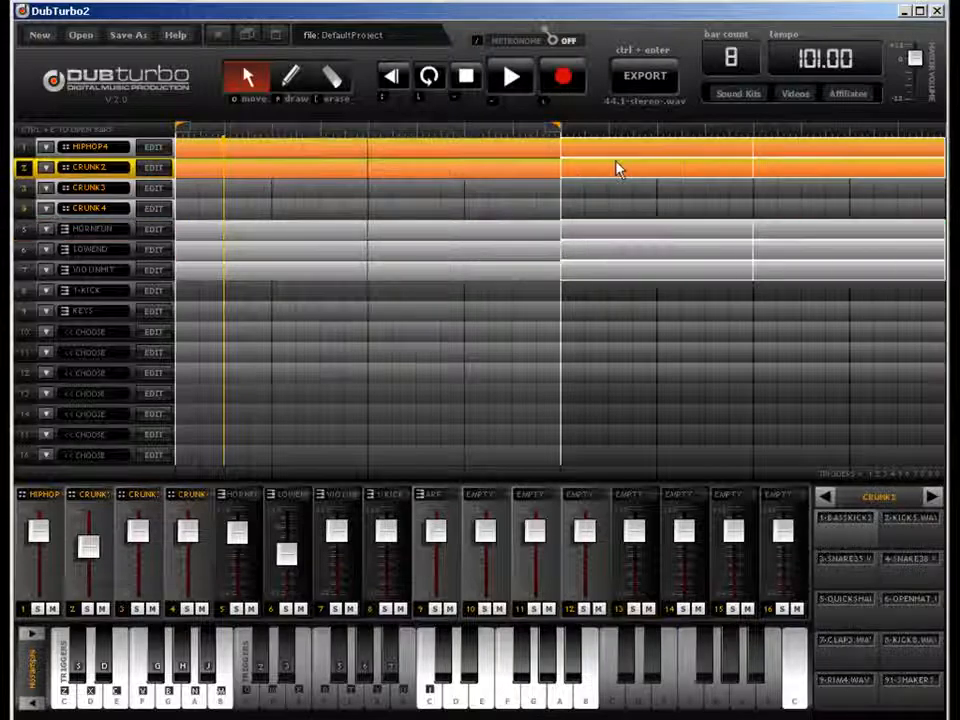
drag(554, 129, 932, 130)
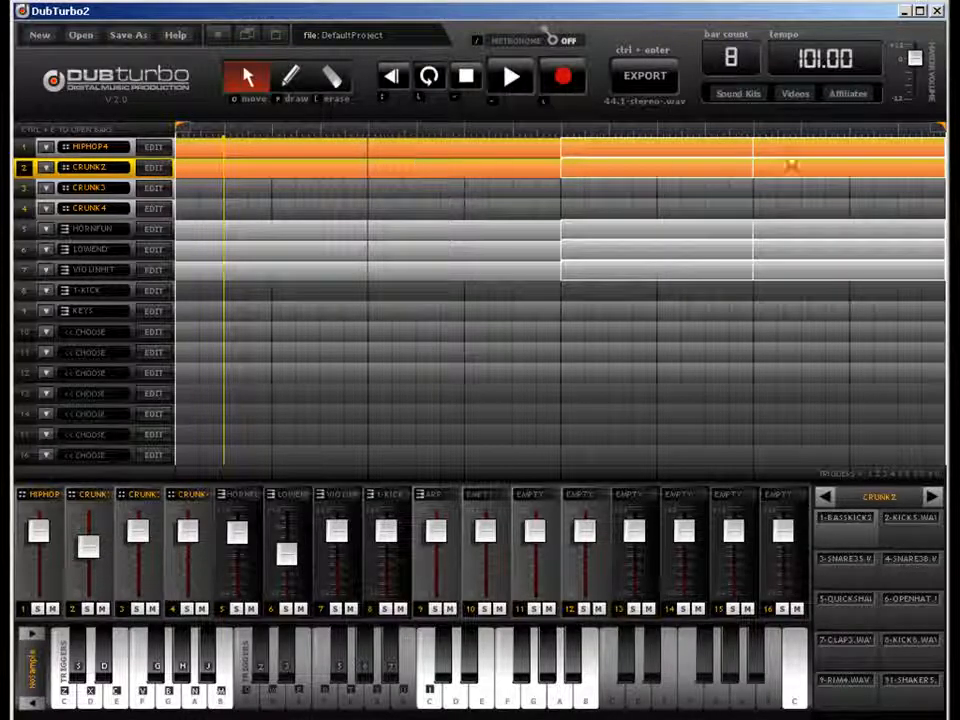
Add a crash hit on the first step of the HIPHOP4 part in bars 5 and 6.
click(577, 181)
click(634, 153)
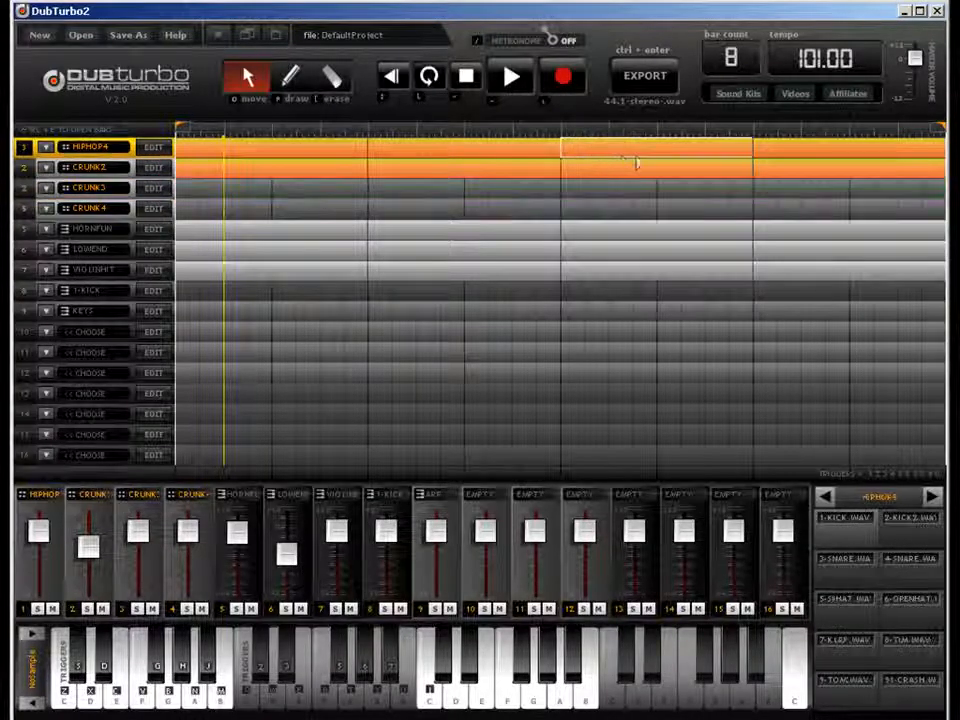
click(160, 151)
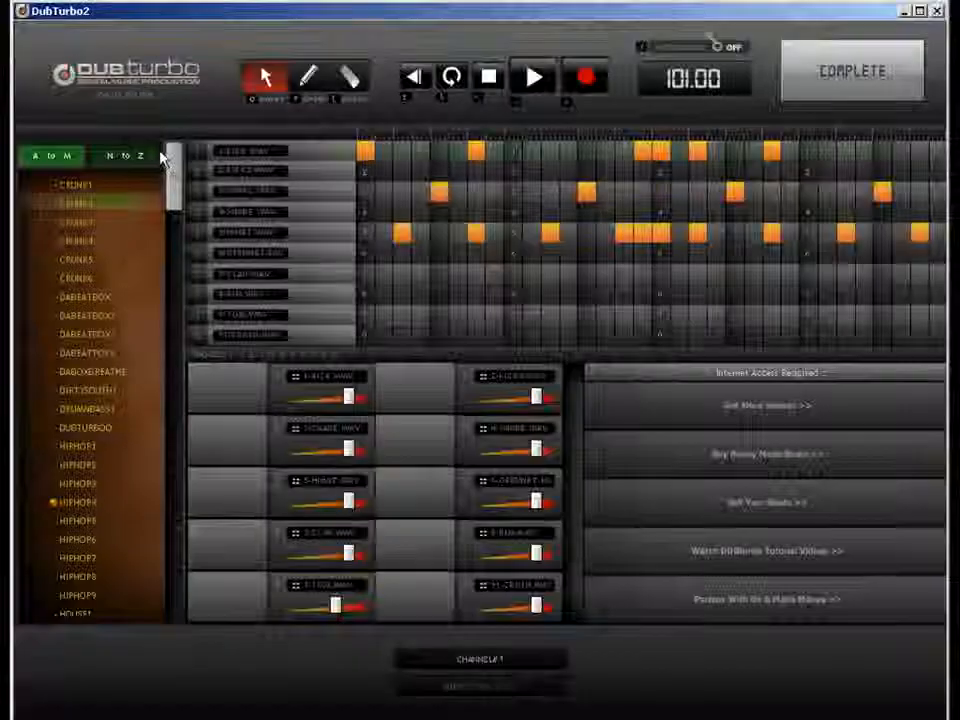
click(315, 82)
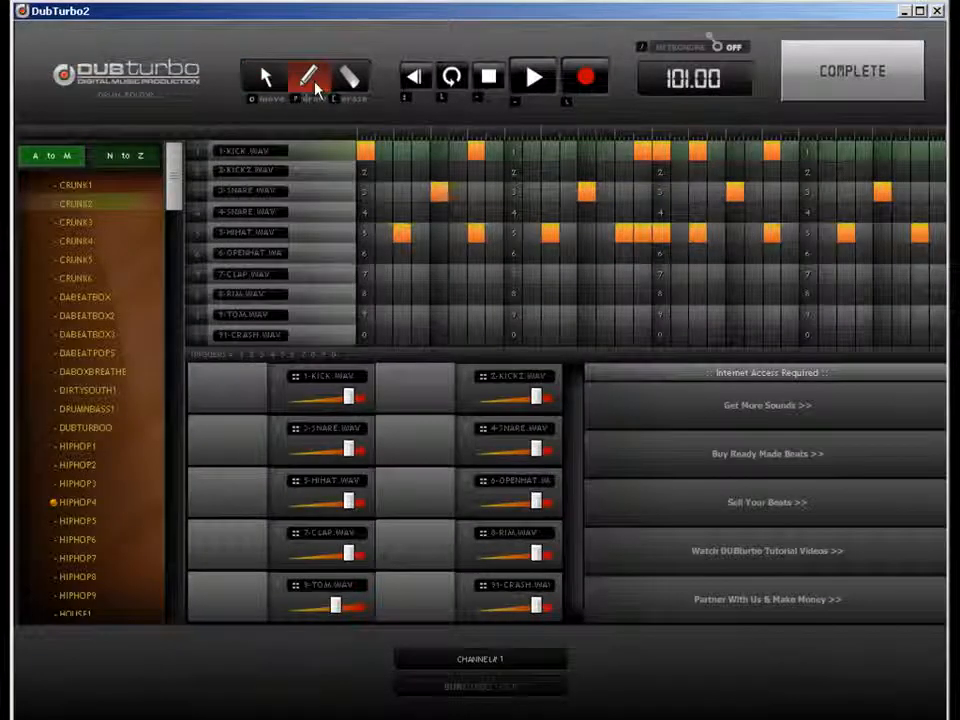
click(365, 336)
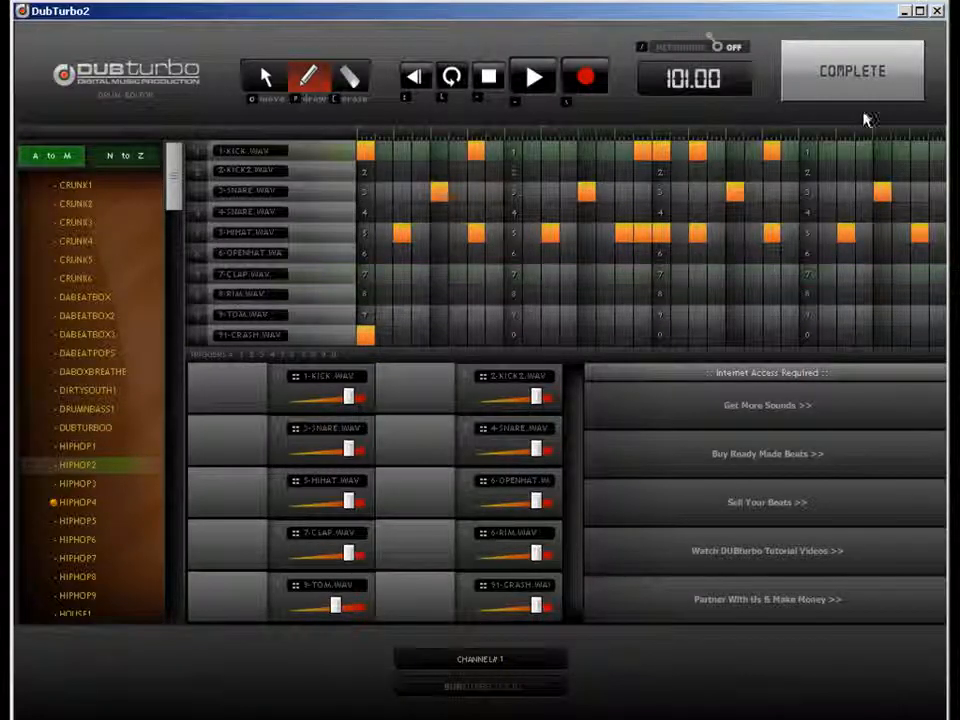
click(862, 86)
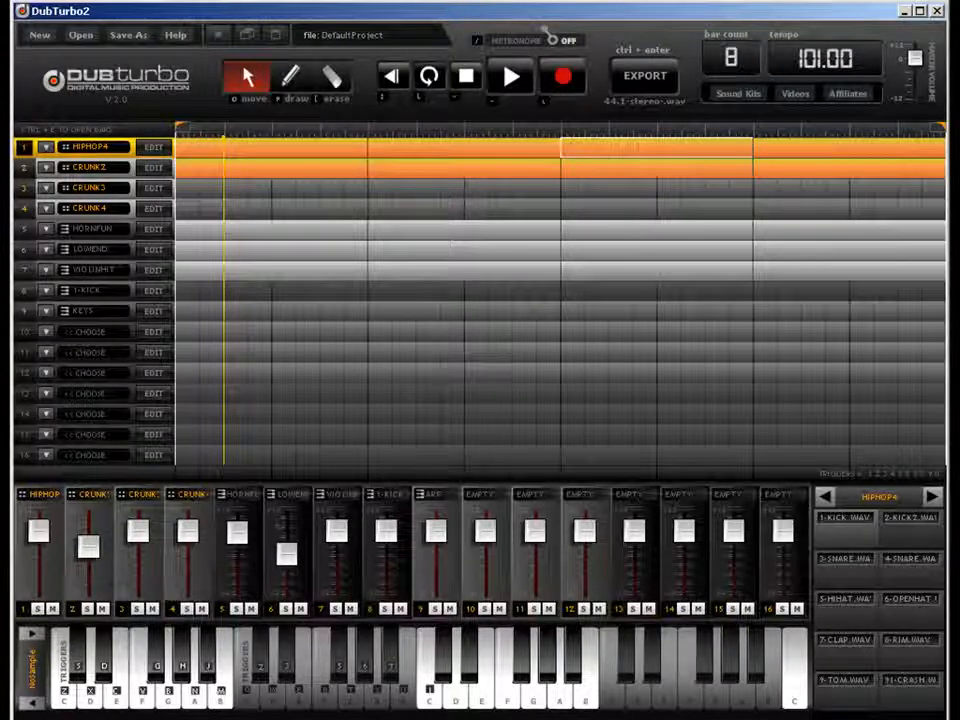
Draw four more kicks around the existing kick in the middle of bar 8 in the last HIPHOP4 part.
click(834, 152)
double_click(840, 172)
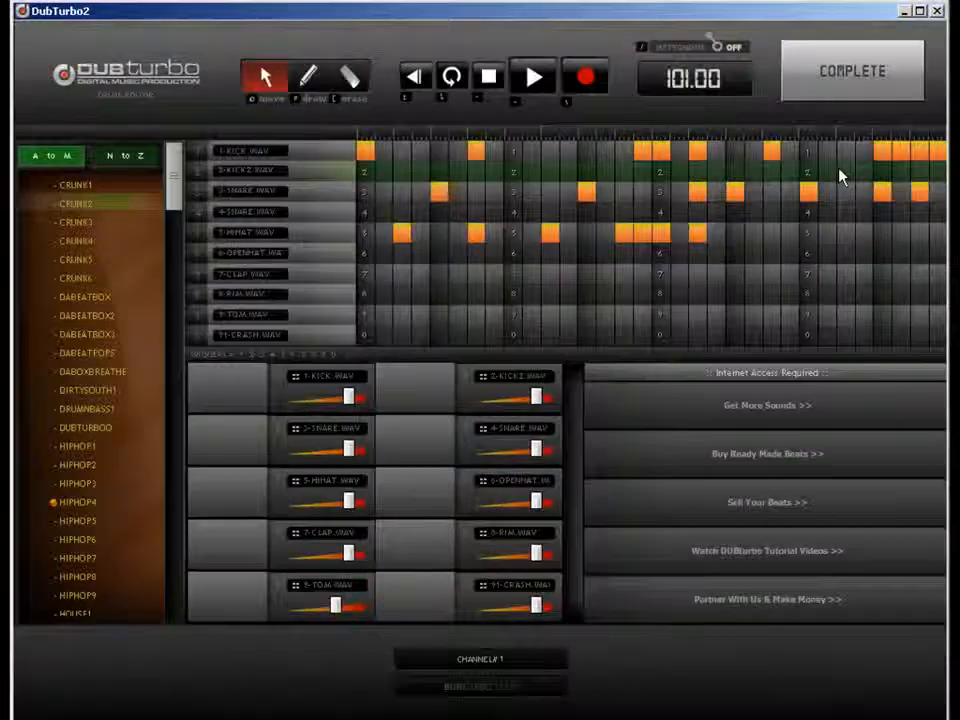
click(308, 78)
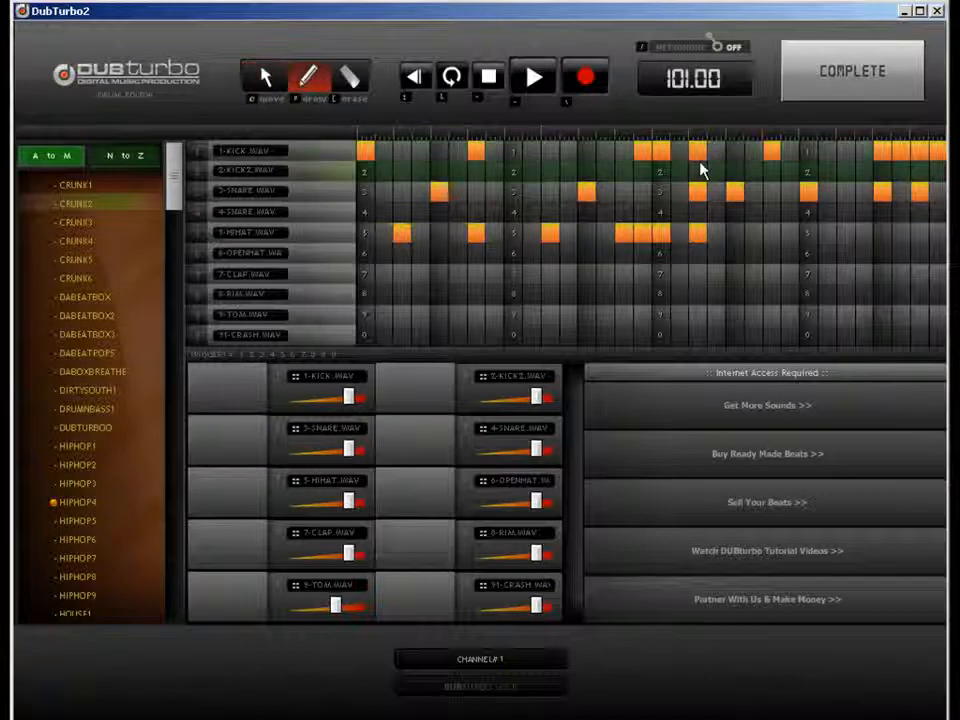
click(739, 152)
click(756, 152)
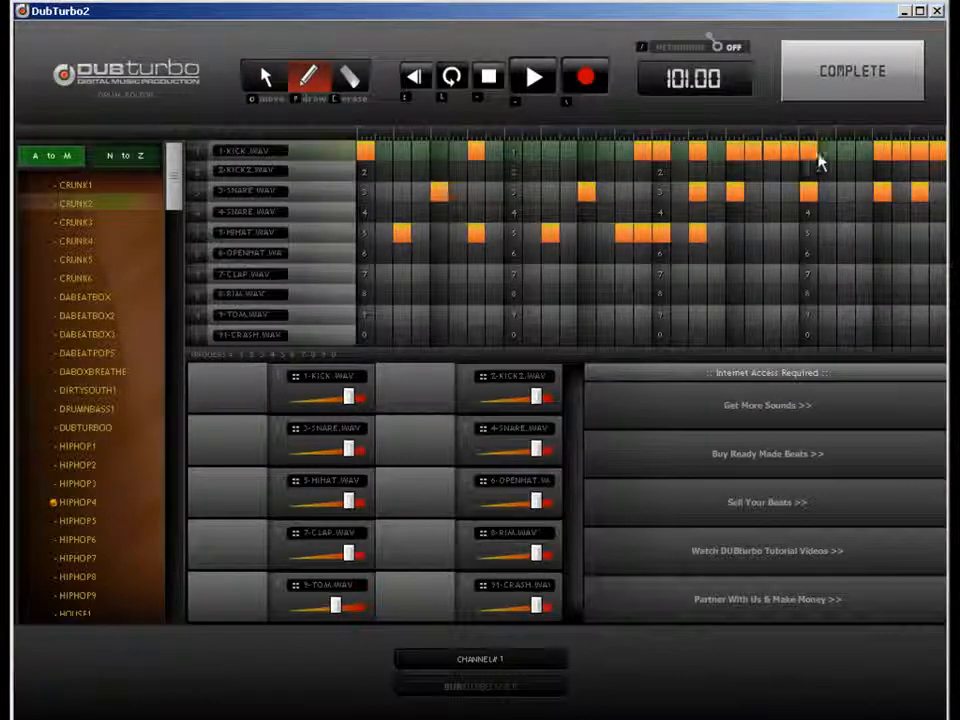
click(852, 88)
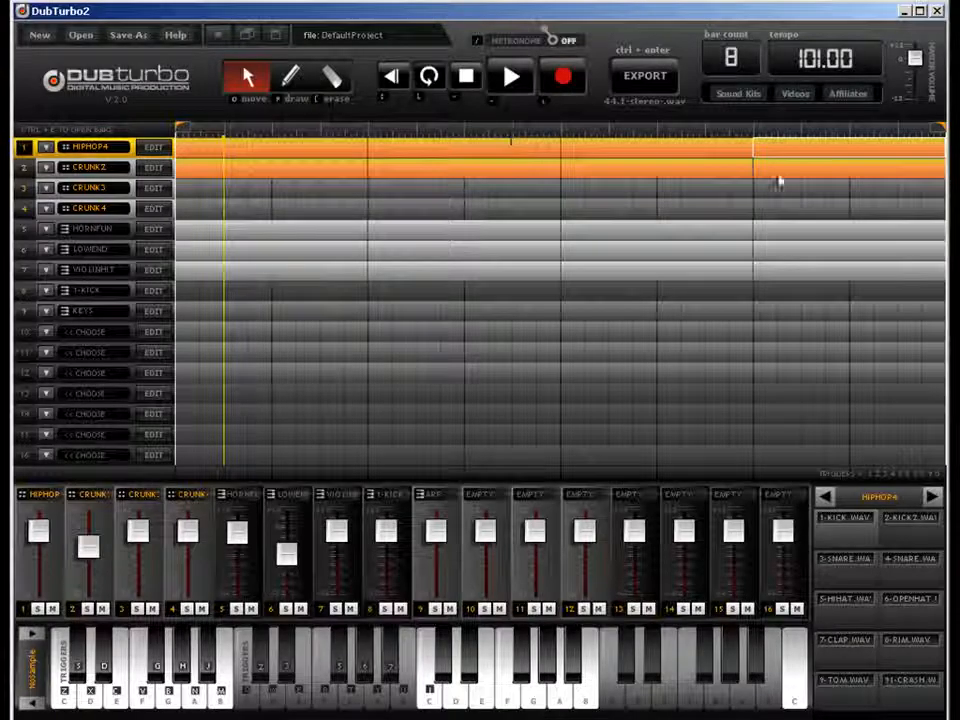
Erase the last kick hit and the last two snare hits from the CRUNK2 part in bars 7 and 8.
double_click(855, 174)
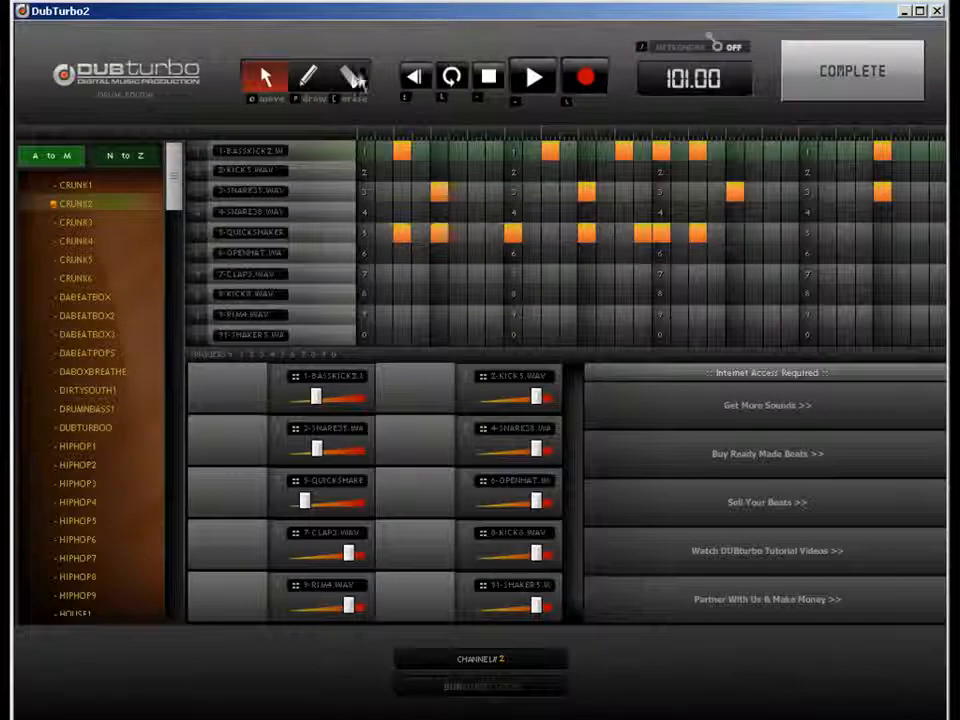
click(352, 78)
click(882, 191)
click(882, 150)
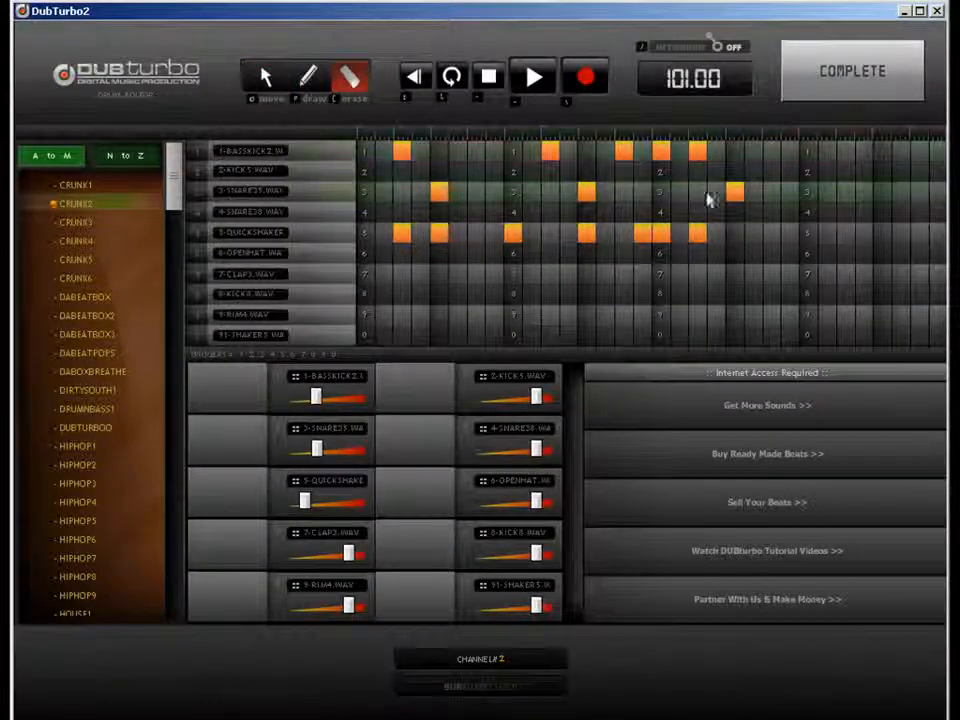
click(736, 191)
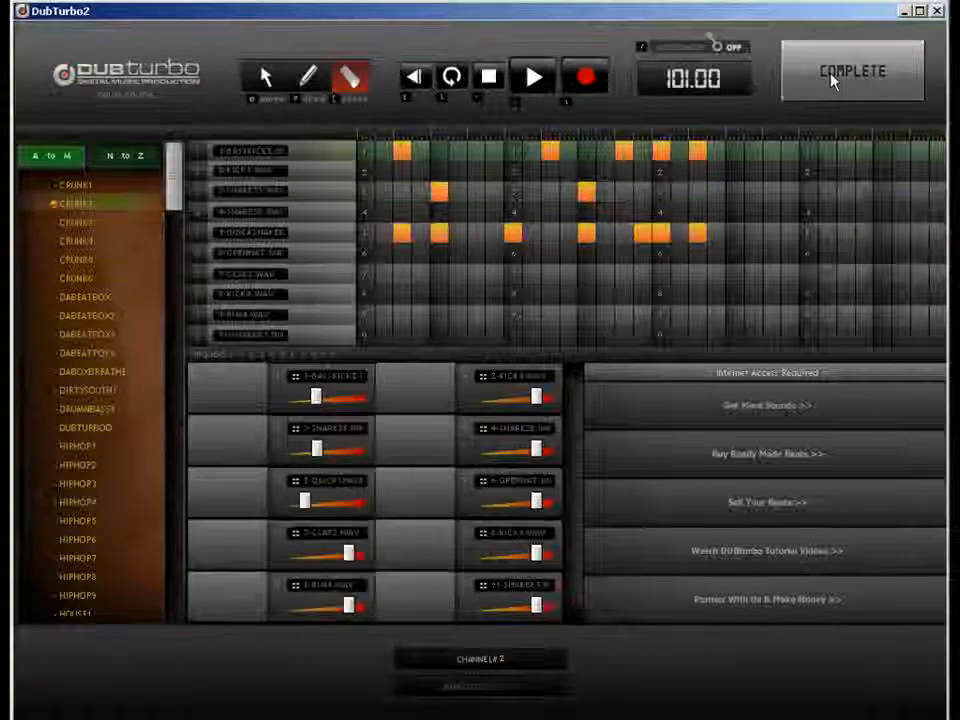
click(831, 80)
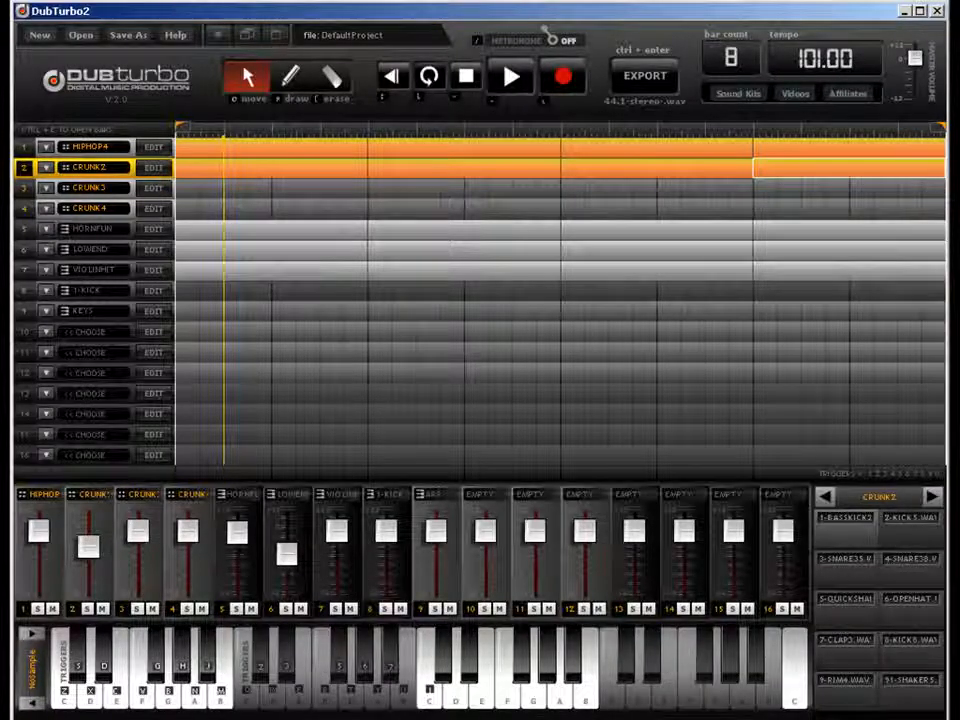
Draw three short higher notes and a long top note at the end of the HORNFUN part in bars 7 and 8.
double_click(803, 234)
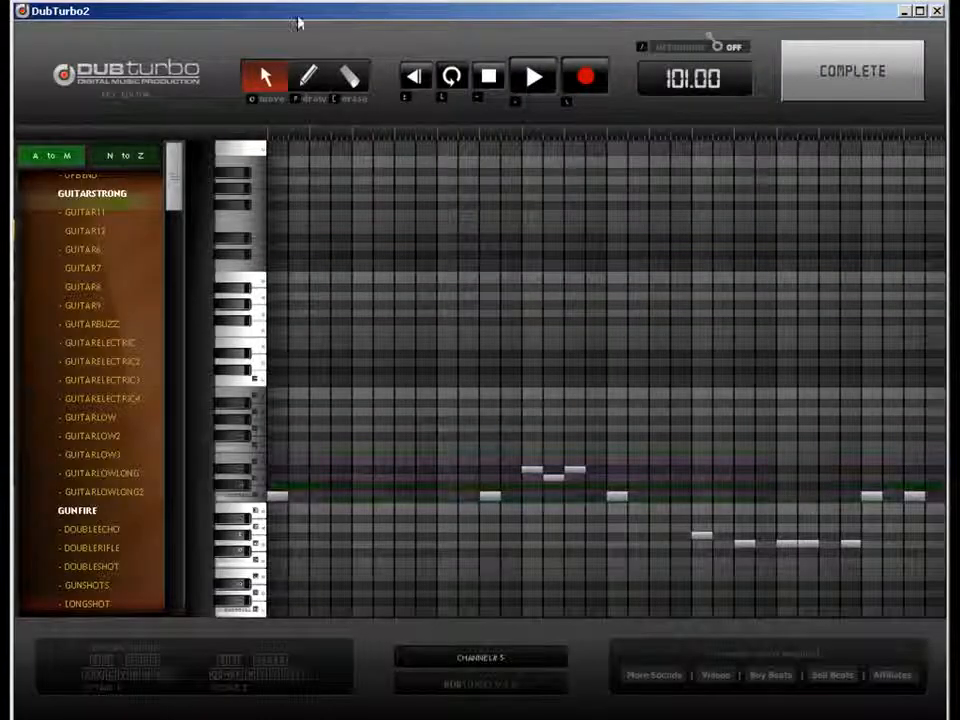
click(308, 78)
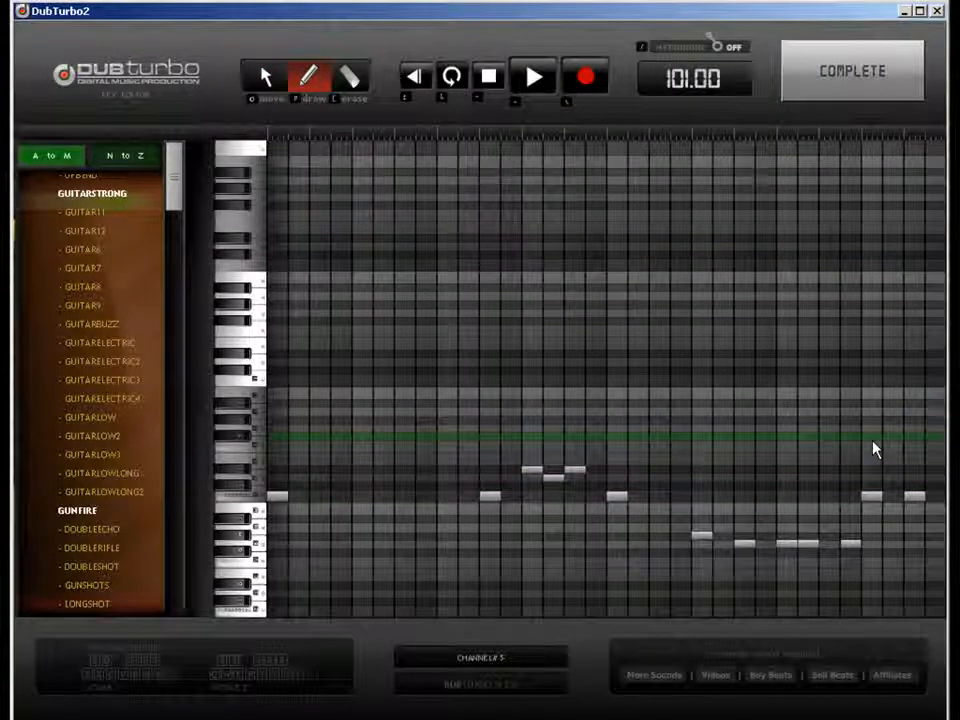
click(786, 430)
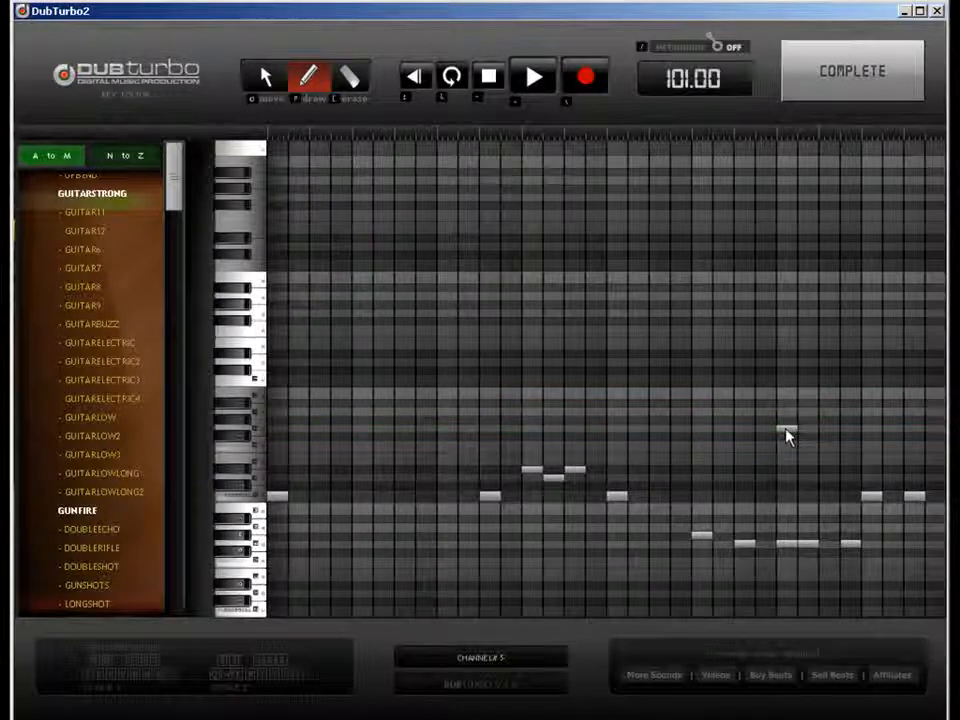
click(827, 430)
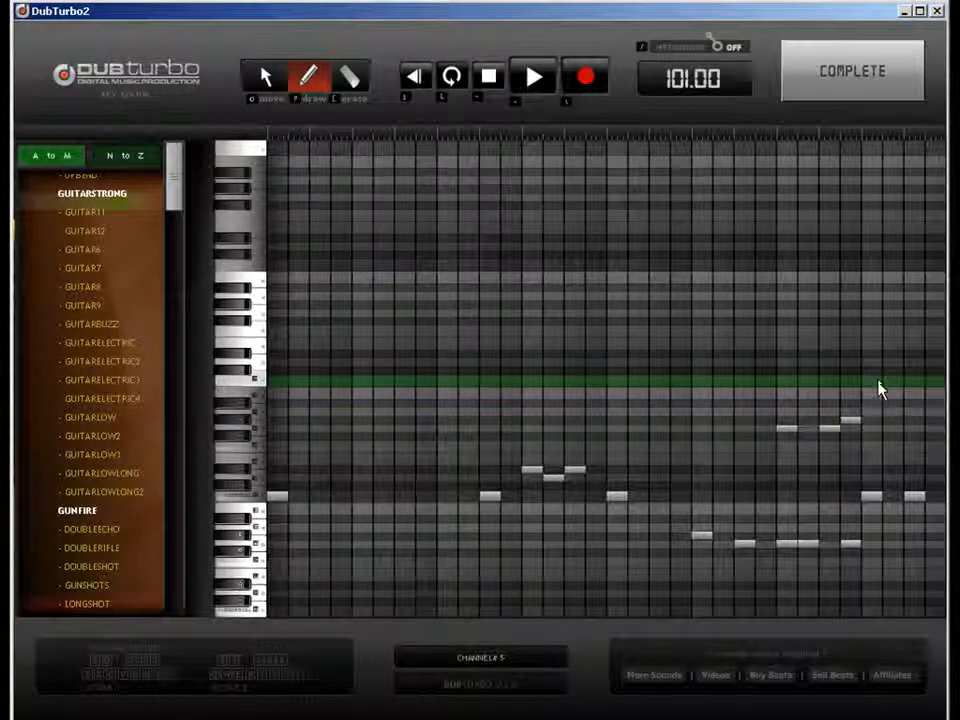
drag(879, 388, 933, 388)
Erase the old low notes beneath and just before the new ending of the last HORNFUN part.
key([)
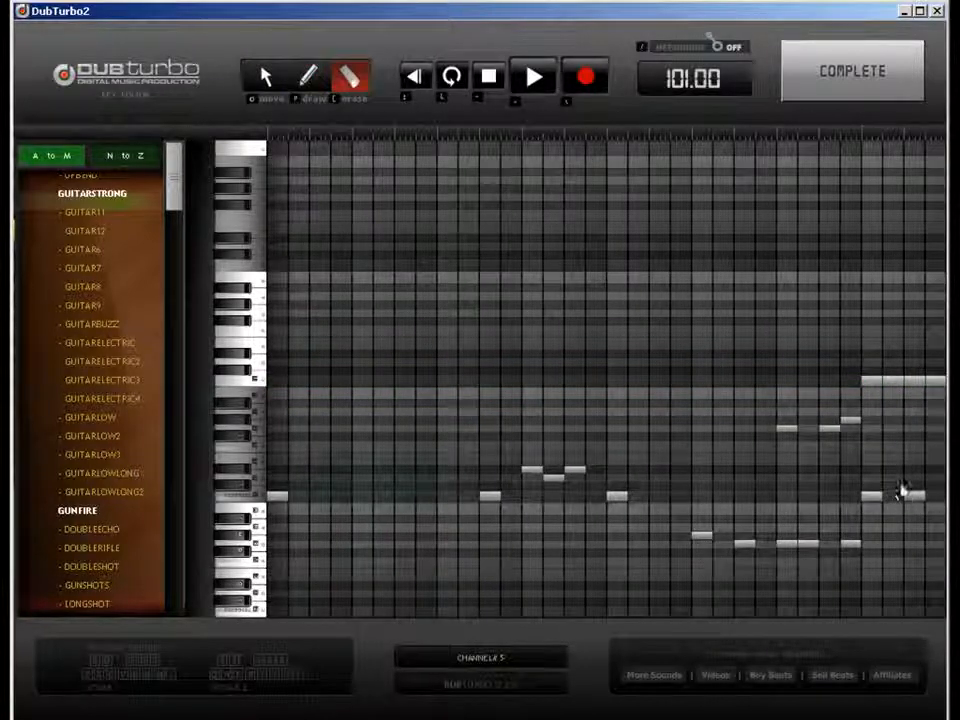
click(914, 498)
click(873, 498)
click(852, 545)
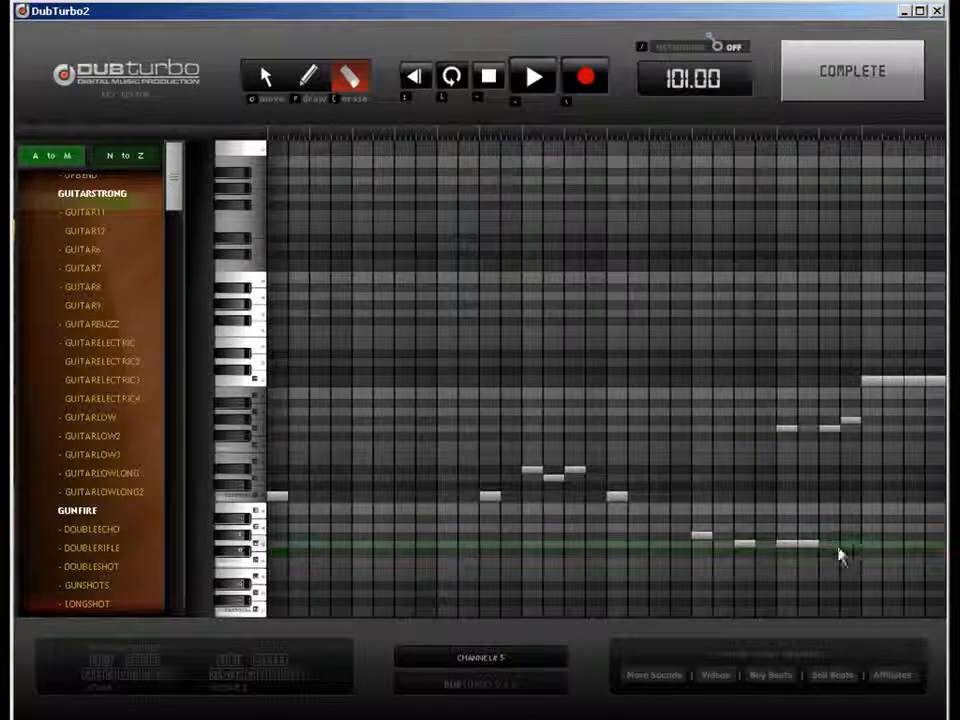
click(811, 545)
click(792, 544)
click(747, 546)
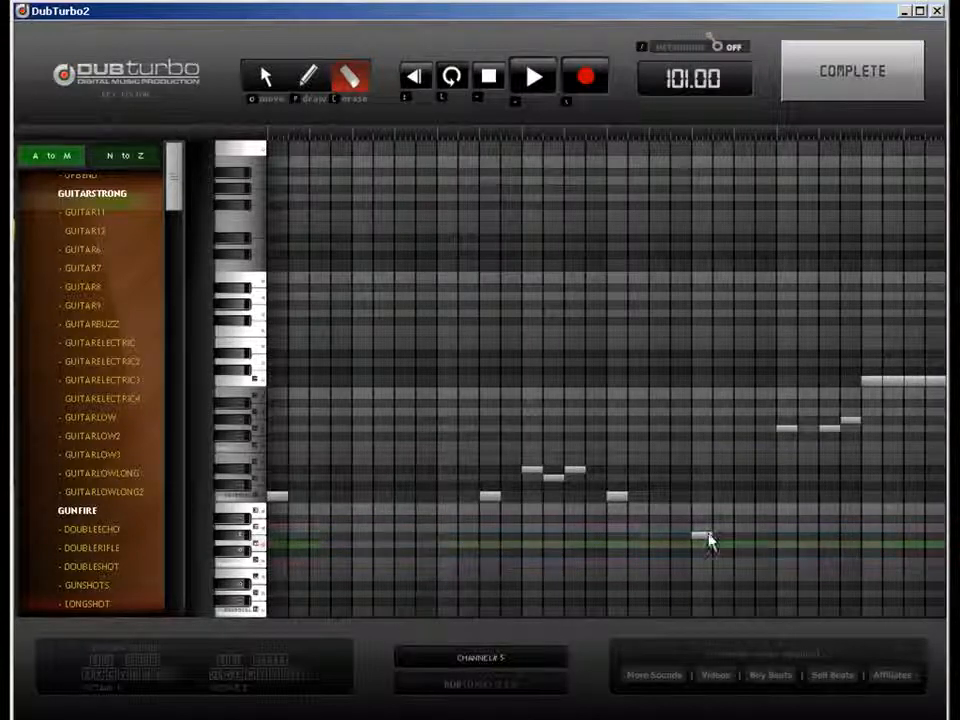
click(852, 71)
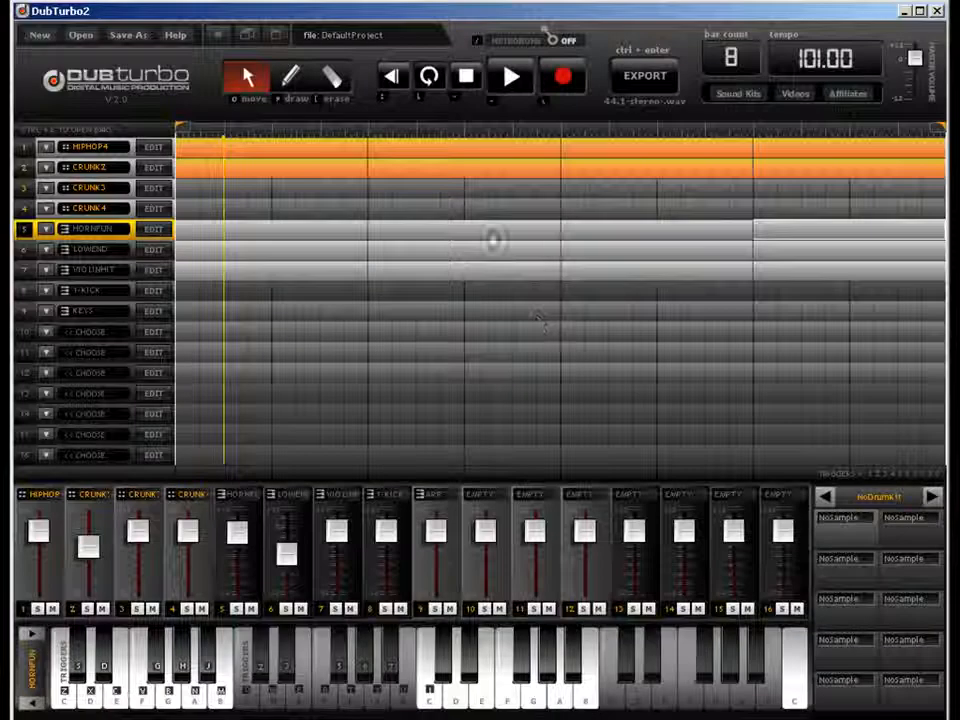
Examine the notes of the LOWEND part in bars 7 and 8, and return to the sequencer.
double_click(858, 252)
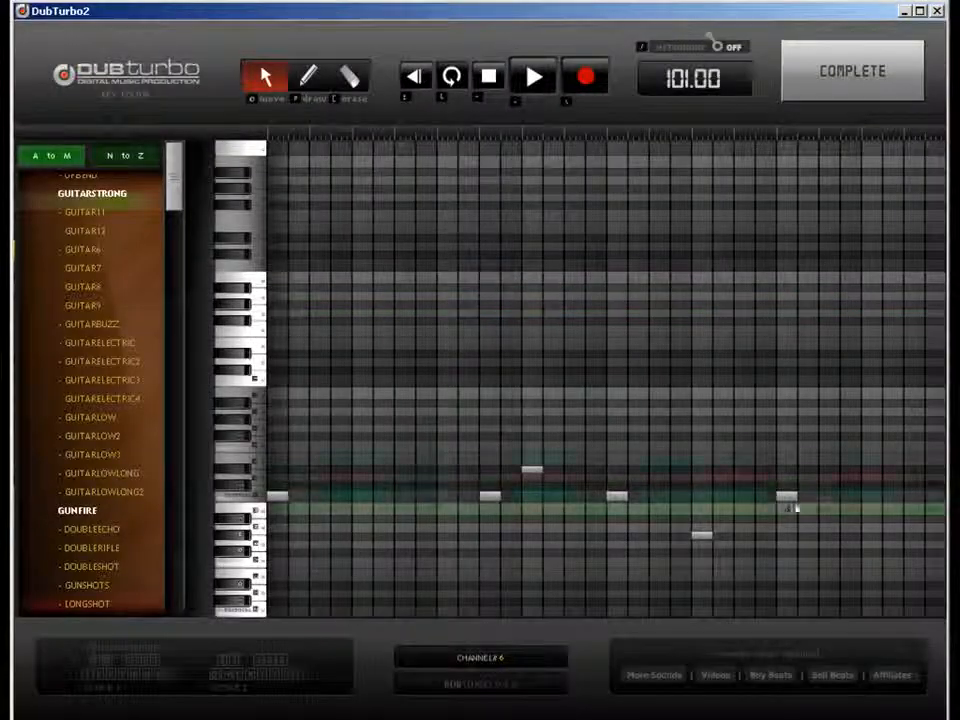
click(852, 71)
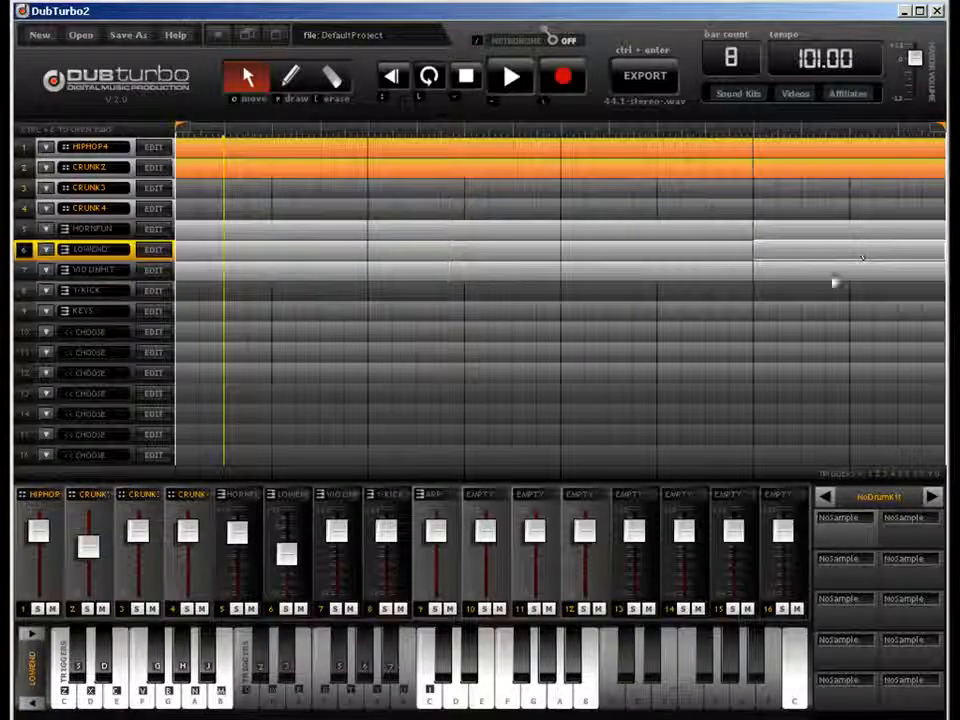
Thin out the VIOLINHIT part in bars 7 and 8, erasing all notes except the first one and one near the middle.
double_click(848, 270)
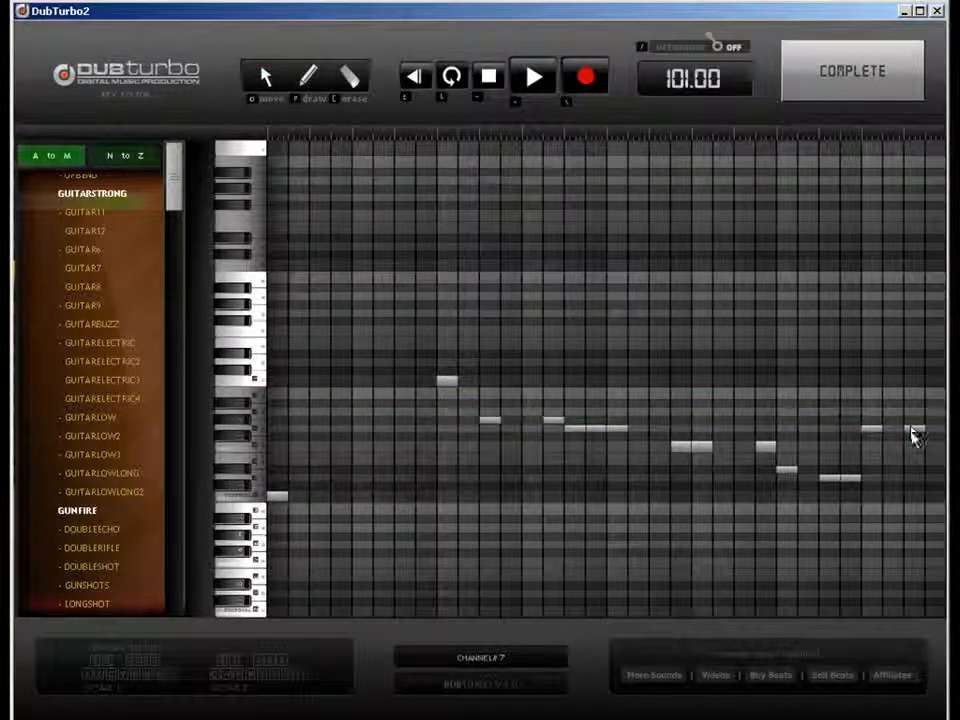
key(e)
click(914, 430)
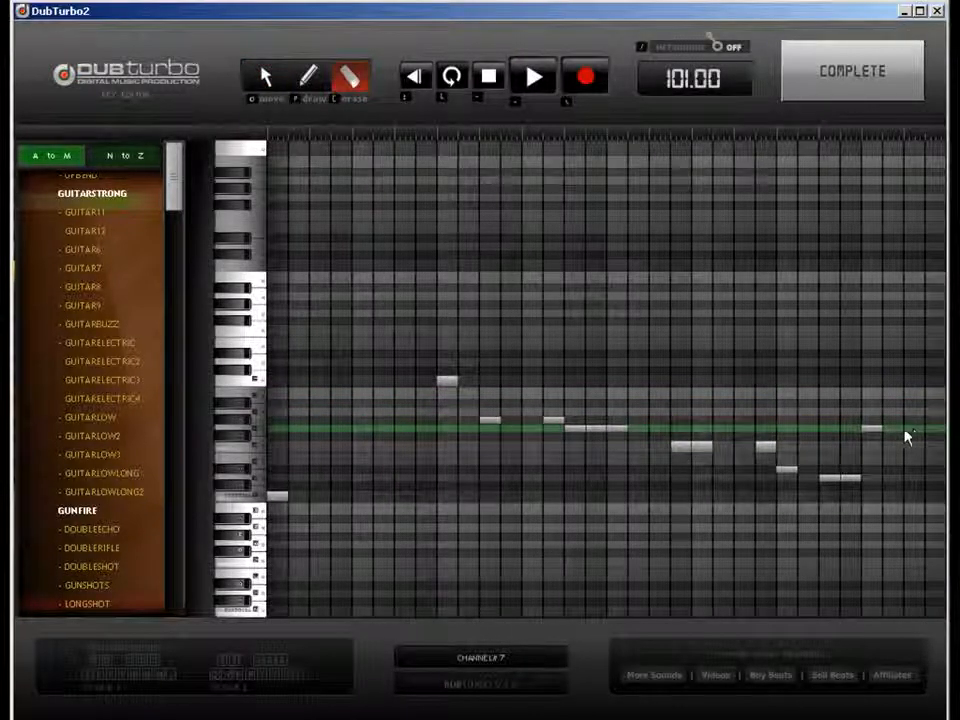
click(871, 430)
click(850, 478)
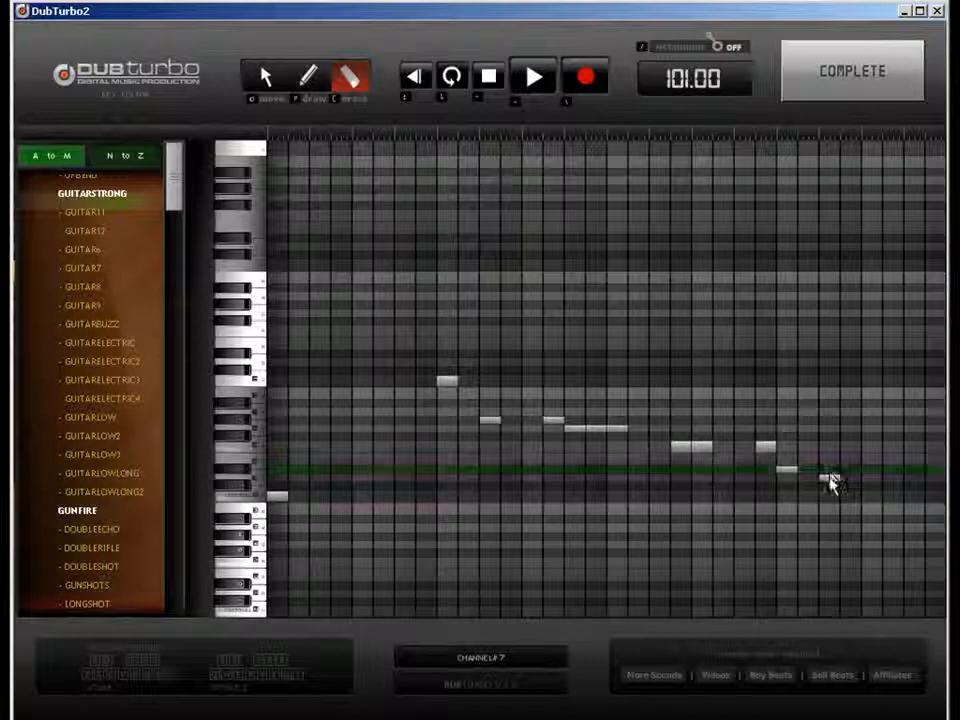
click(786, 471)
click(765, 449)
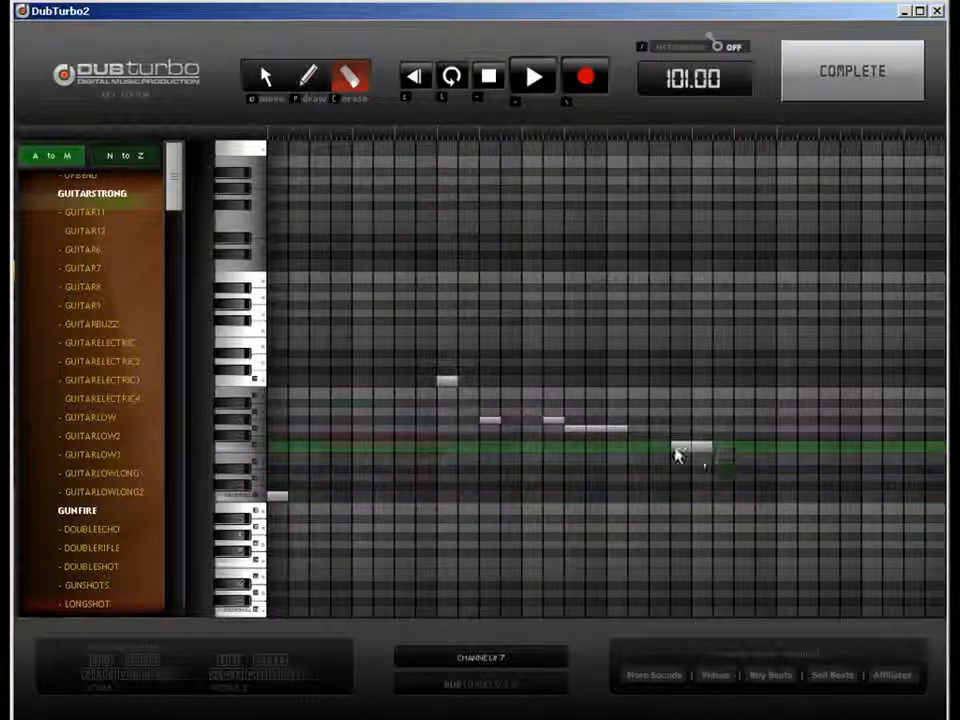
click(447, 381)
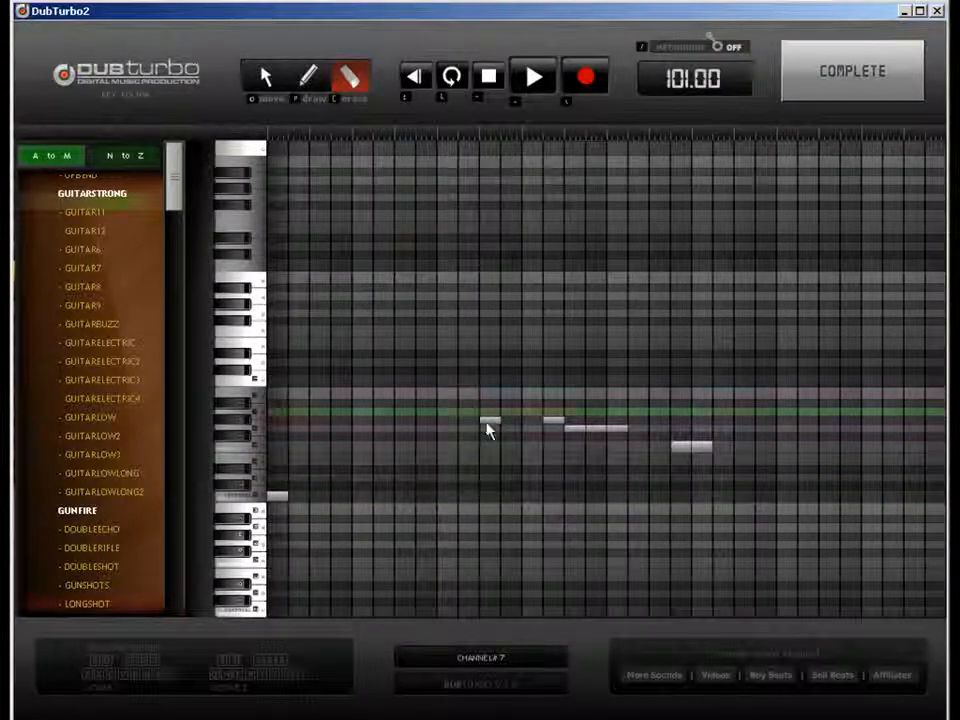
click(489, 421)
click(553, 421)
drag(570, 432, 591, 433)
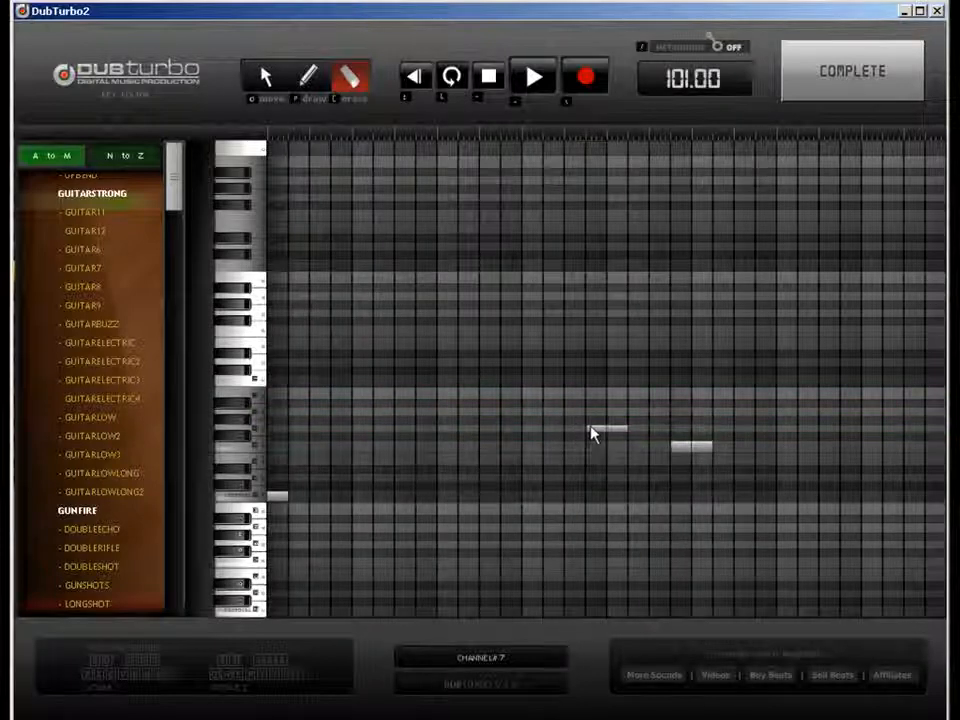
click(698, 450)
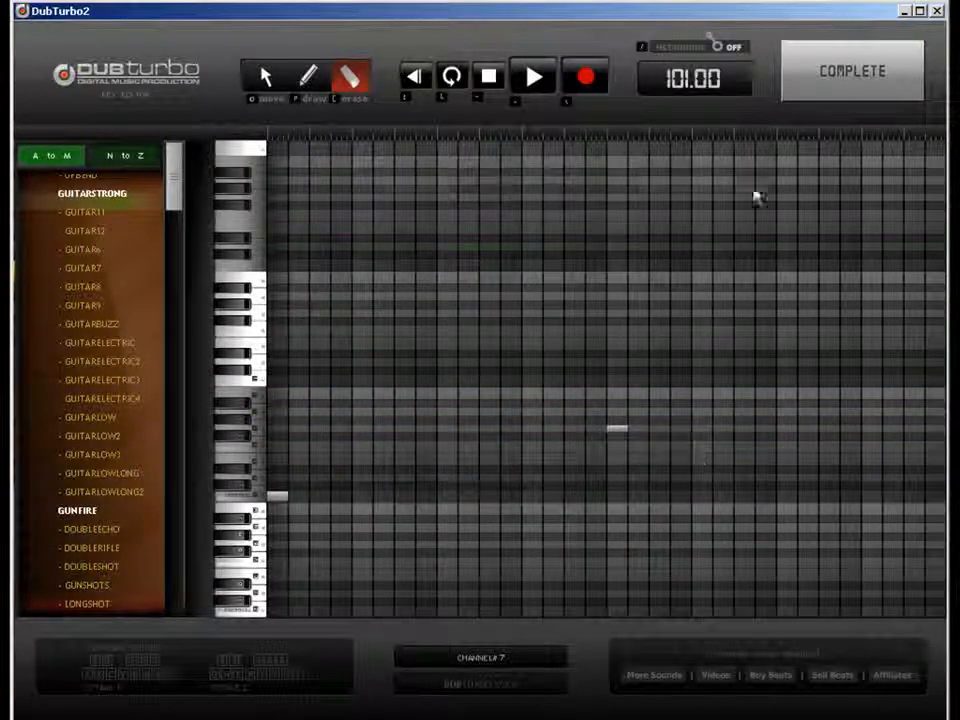
click(852, 71)
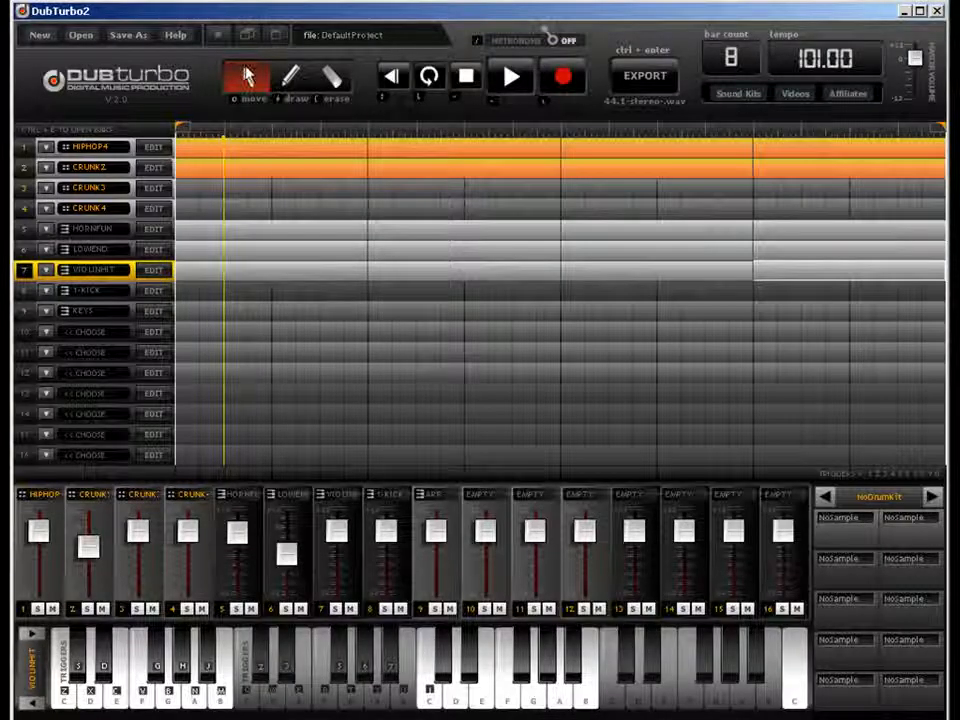
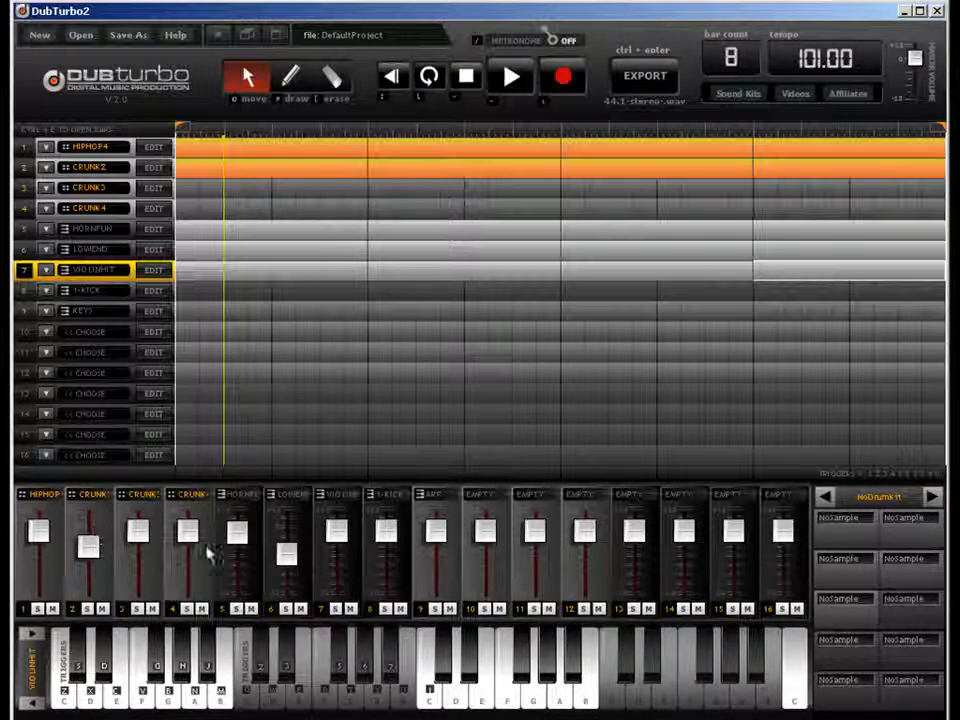
Lower the volume of the VIOLINHIT and 1-KICK channels.
click(340, 551)
drag(388, 535, 386, 563)
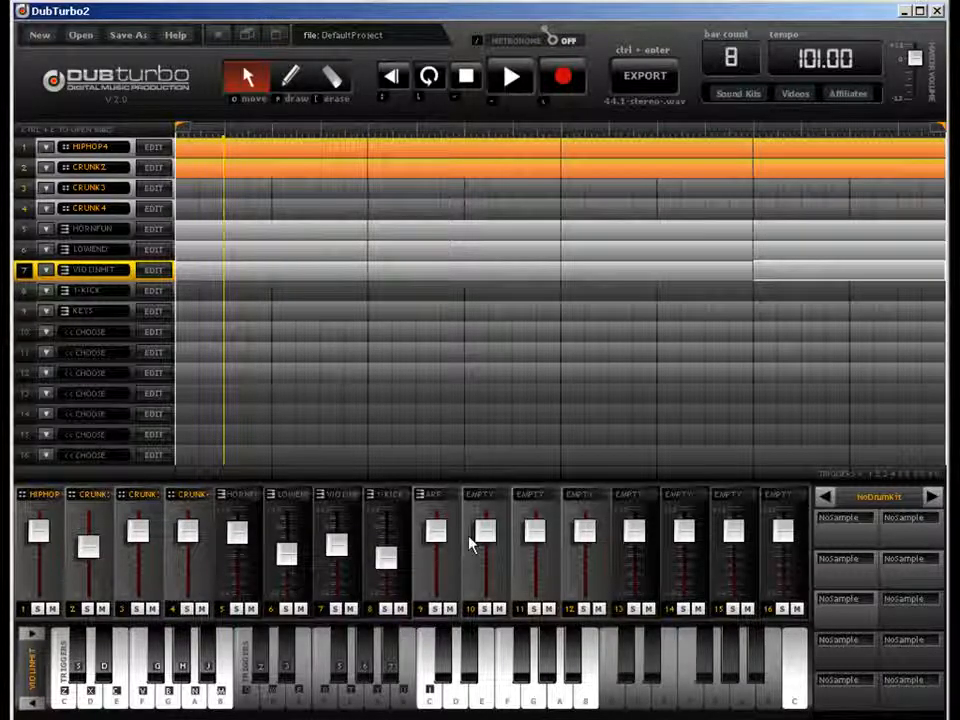
Duplicate the four HORNFUN parts onto the 1-KICK channel so that they fill all eight bars.
click(200, 231)
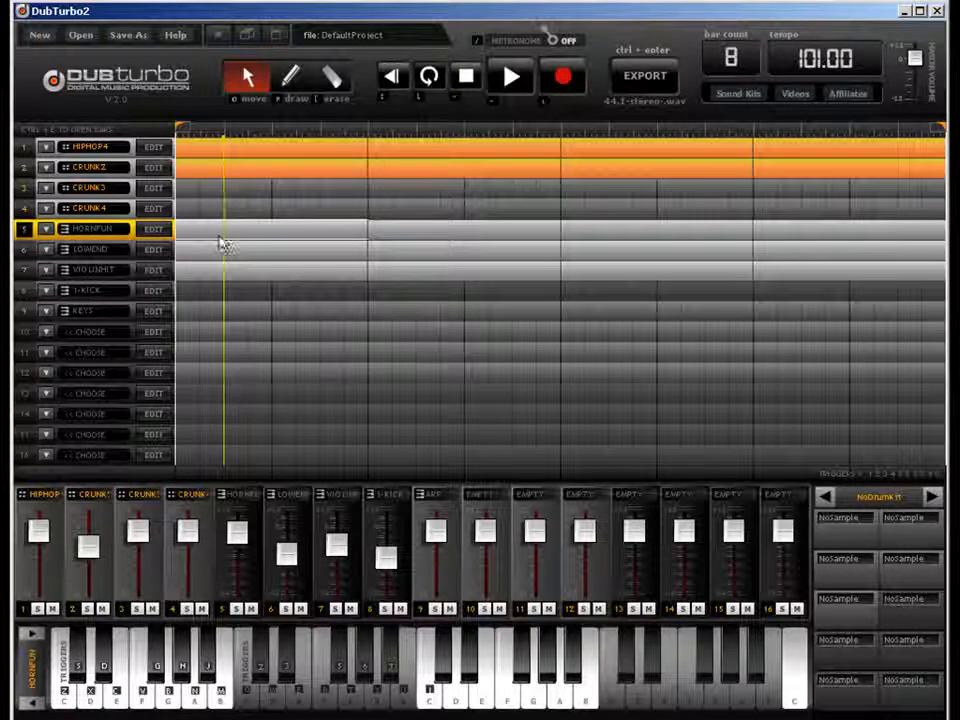
click(221, 272)
click(219, 291)
drag(434, 229, 438, 297)
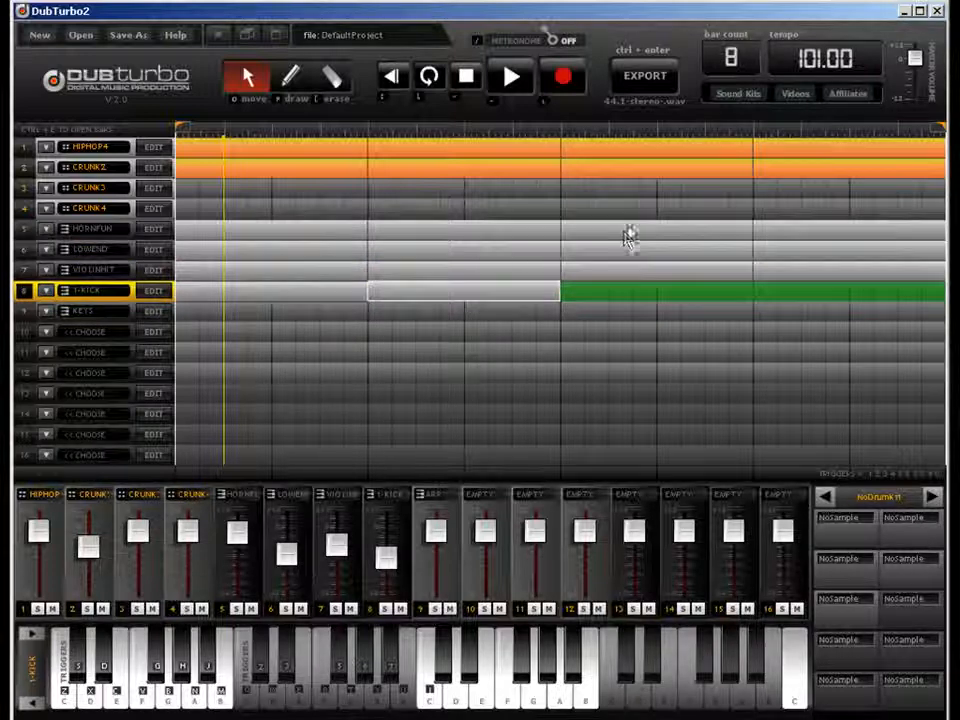
drag(630, 242, 630, 294)
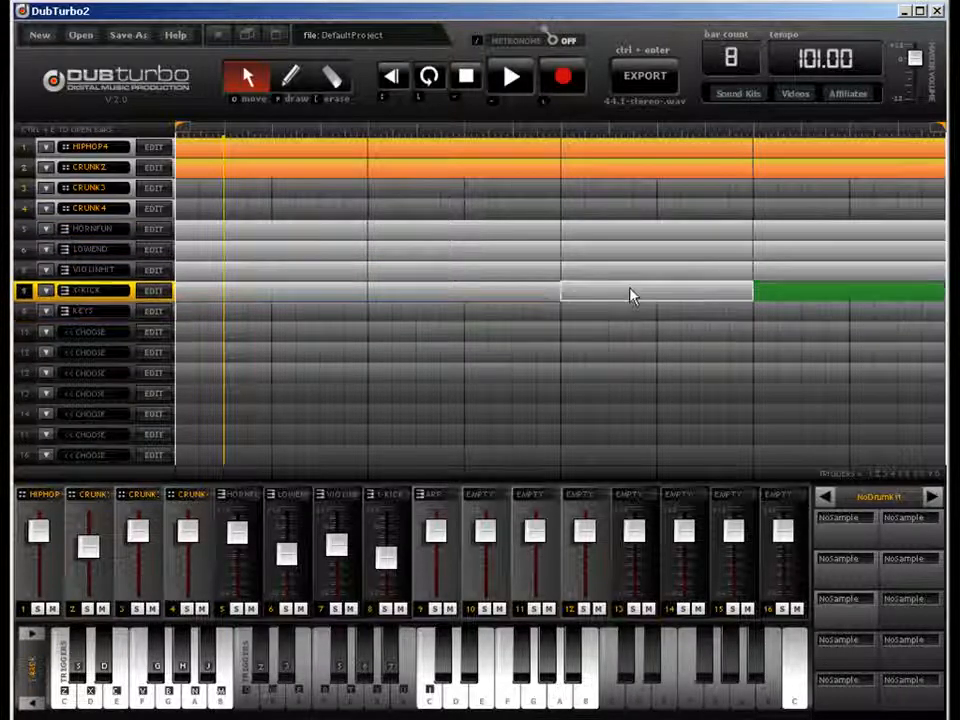
click(808, 274)
click(810, 292)
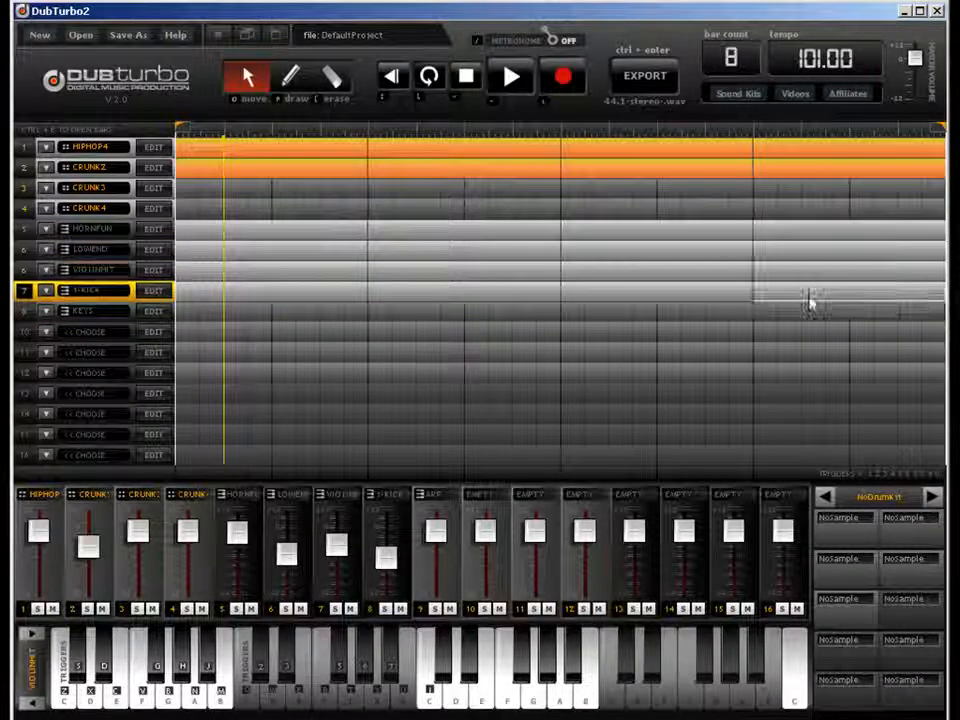
Audition GUITAR7 and GUITAR8 for channel 8, and assign GUITAR9 as its instrument.
click(153, 292)
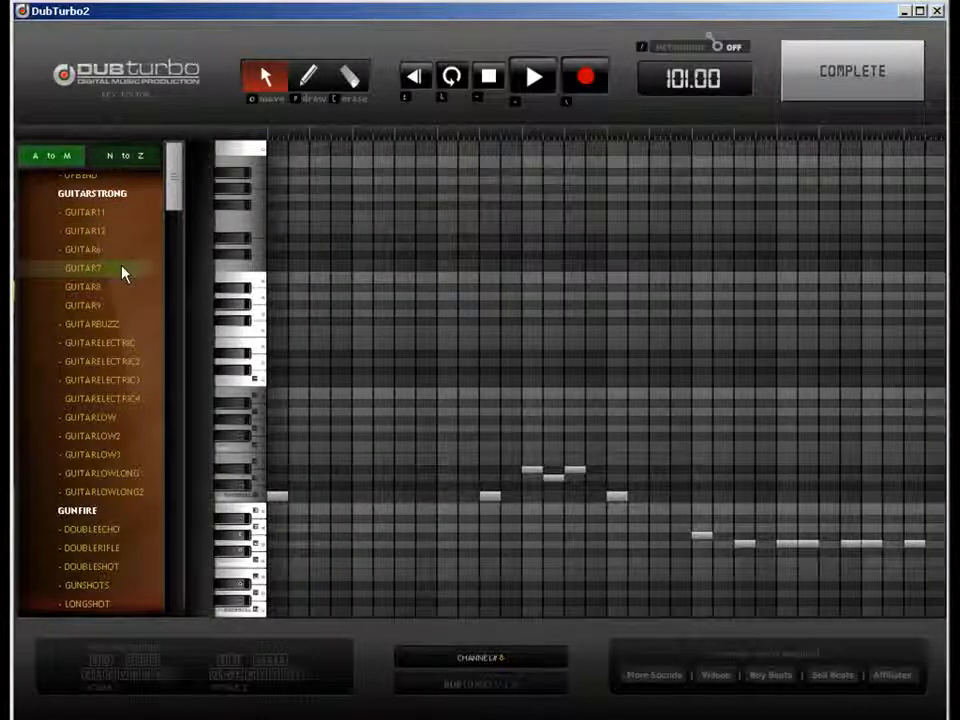
click(129, 277)
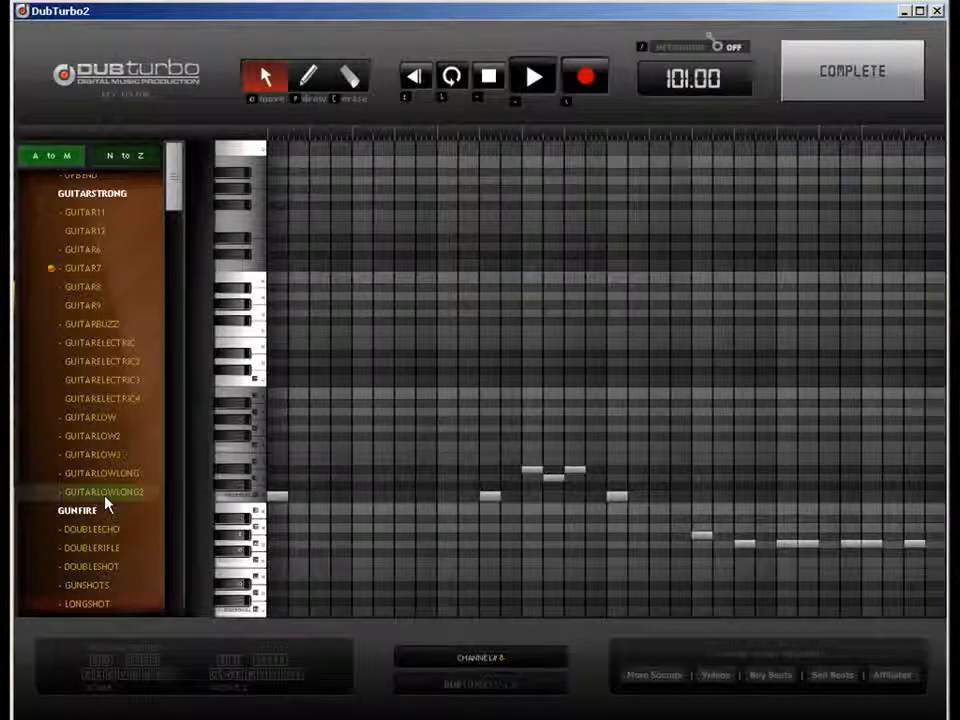
click(100, 288)
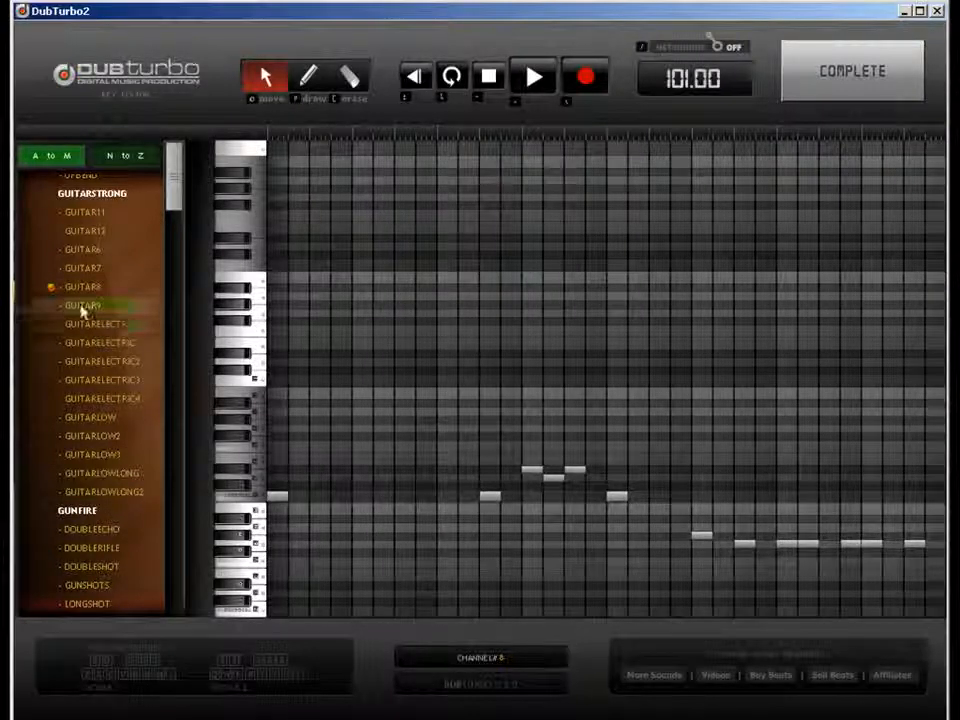
click(83, 308)
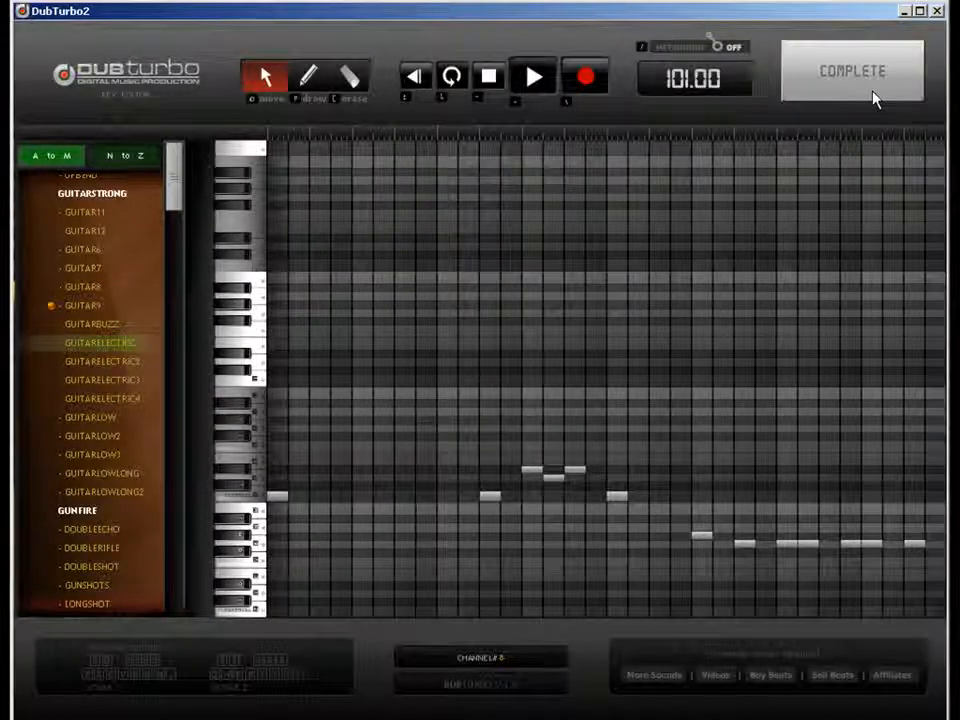
click(852, 72)
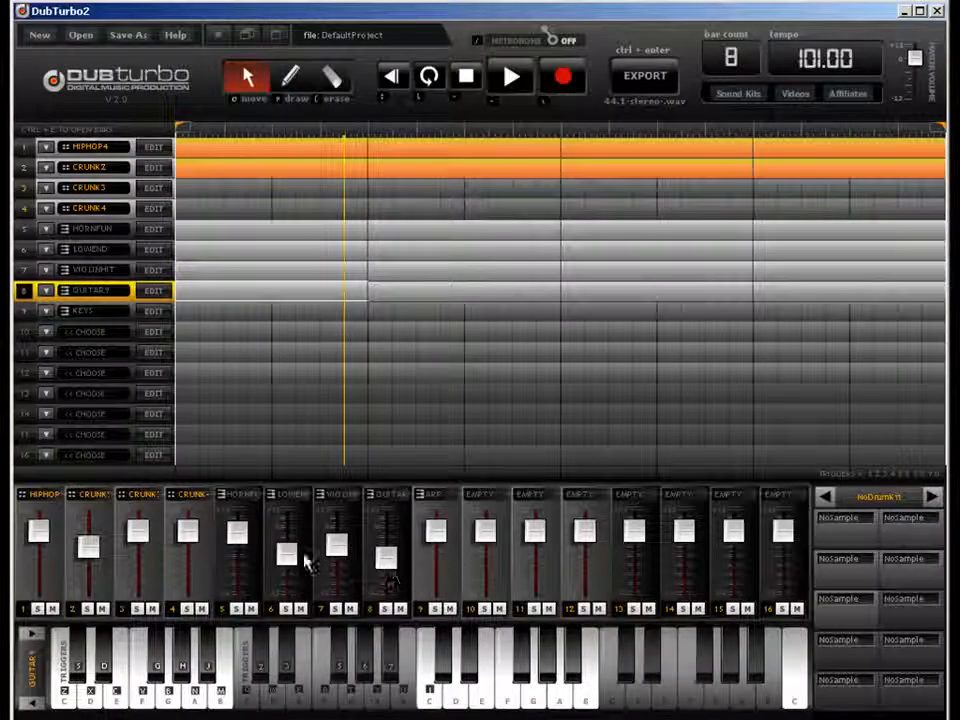
Lower the volume of the HORNFUN, LOWEND and VIOLINHIT channels.
drag(237, 532, 245, 570)
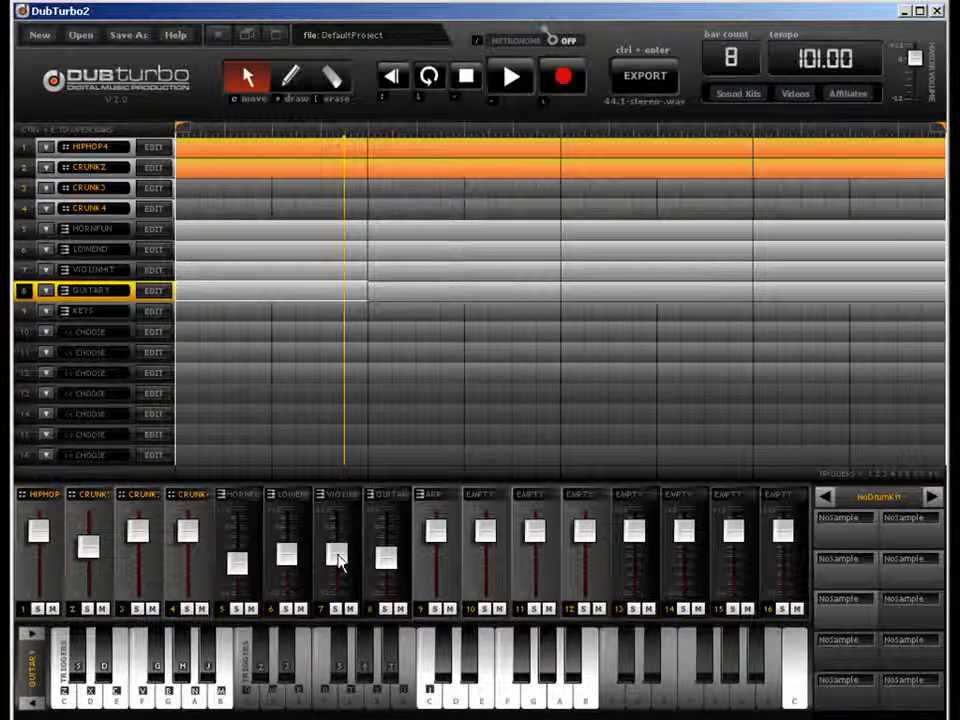
drag(336, 548, 340, 583)
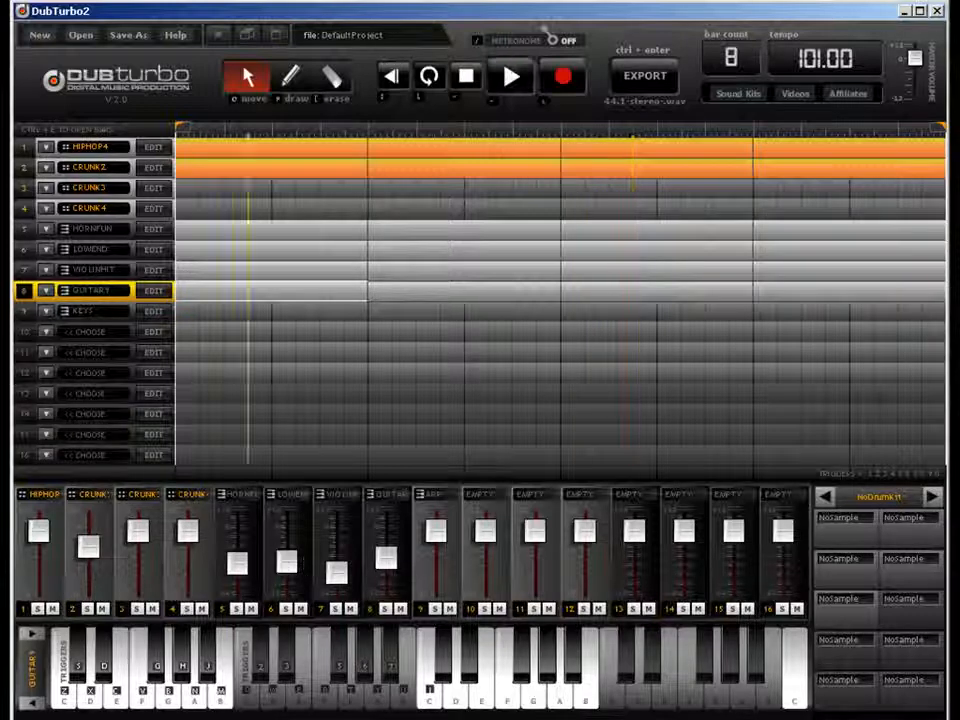
Duplicate the first GUITAR9 part onto channel 9 four times so that the copies fill all eight bars.
click(189, 276)
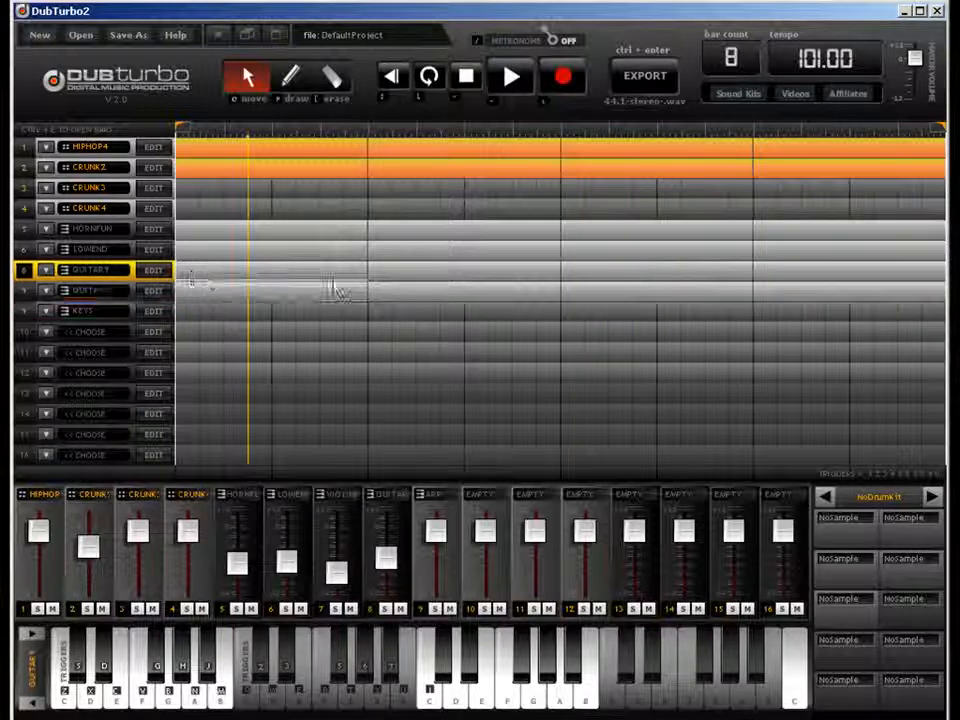
click(249, 312)
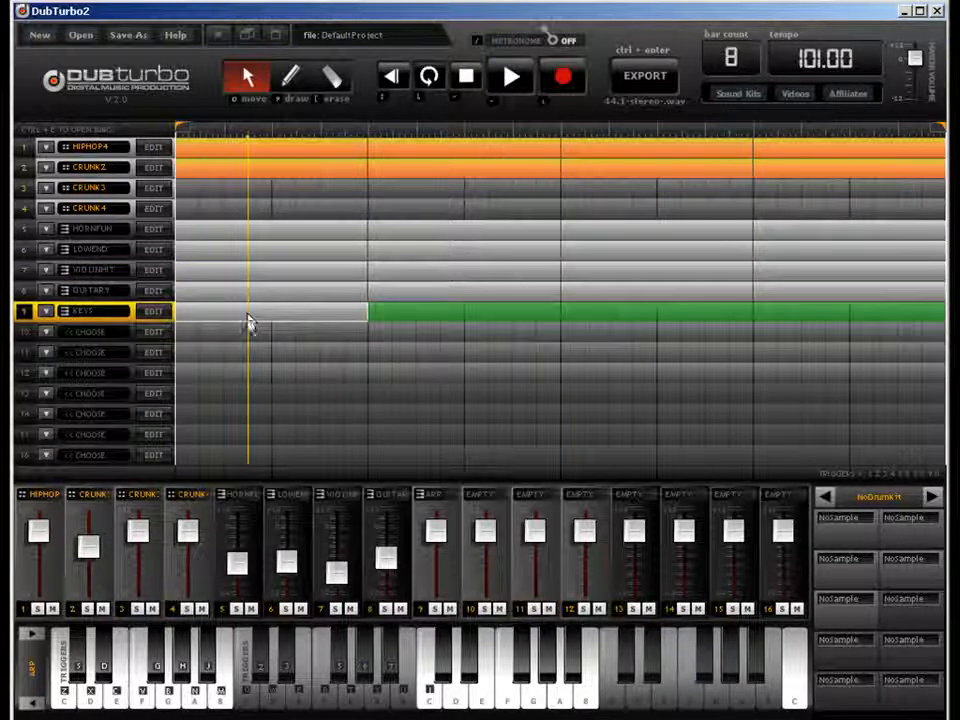
click(394, 313)
click(639, 312)
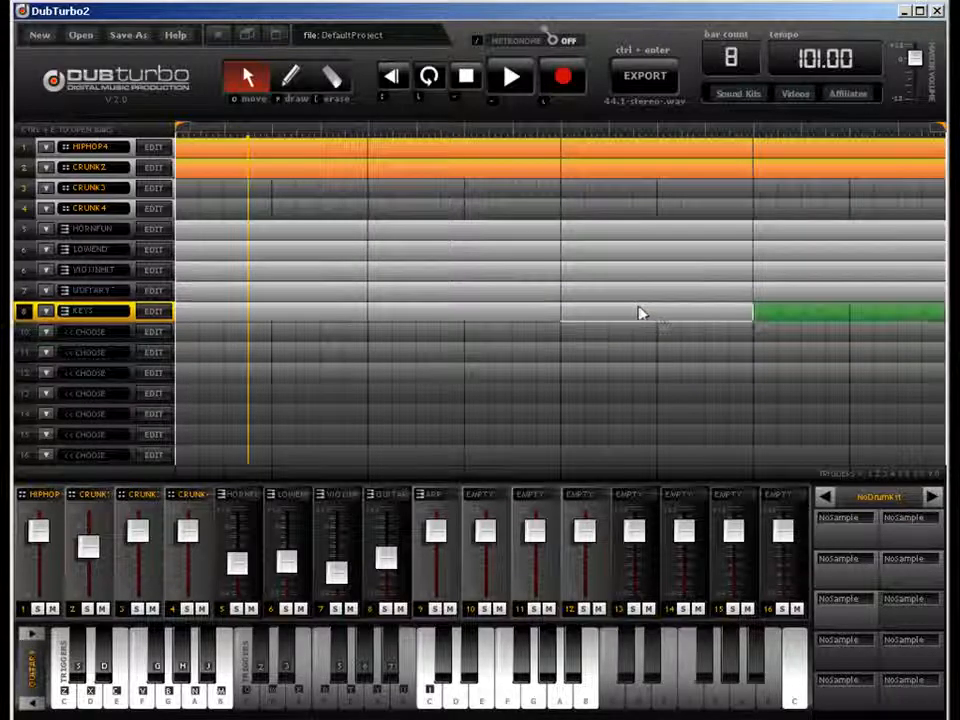
click(806, 315)
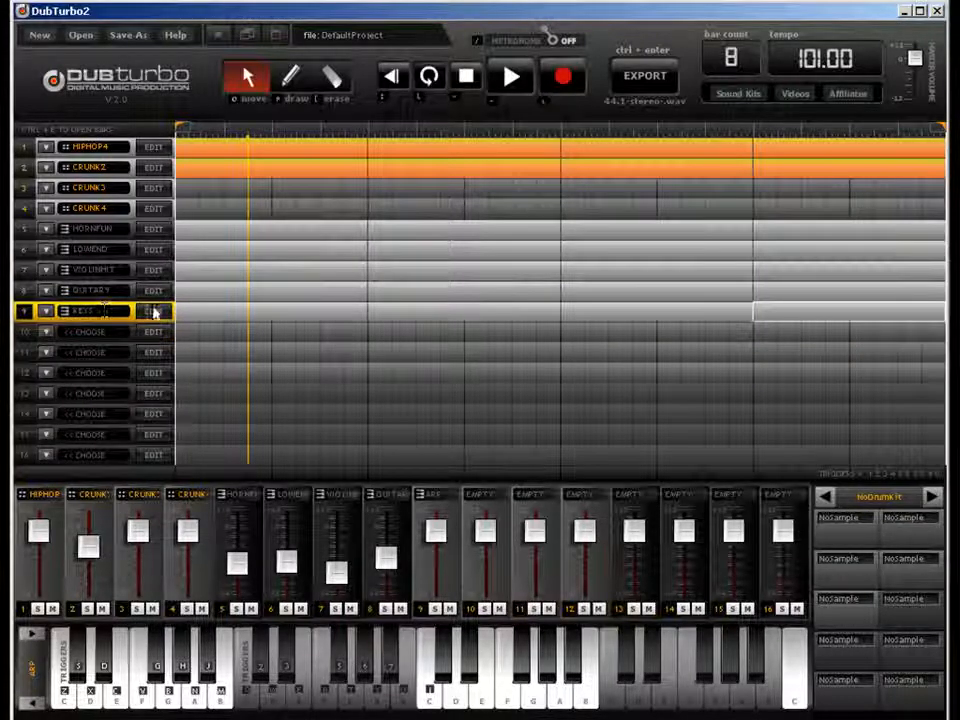
Browse the A to M sounds in channel 9's key editor and try ORGANICB as its instrument.
click(210, 312)
click(158, 314)
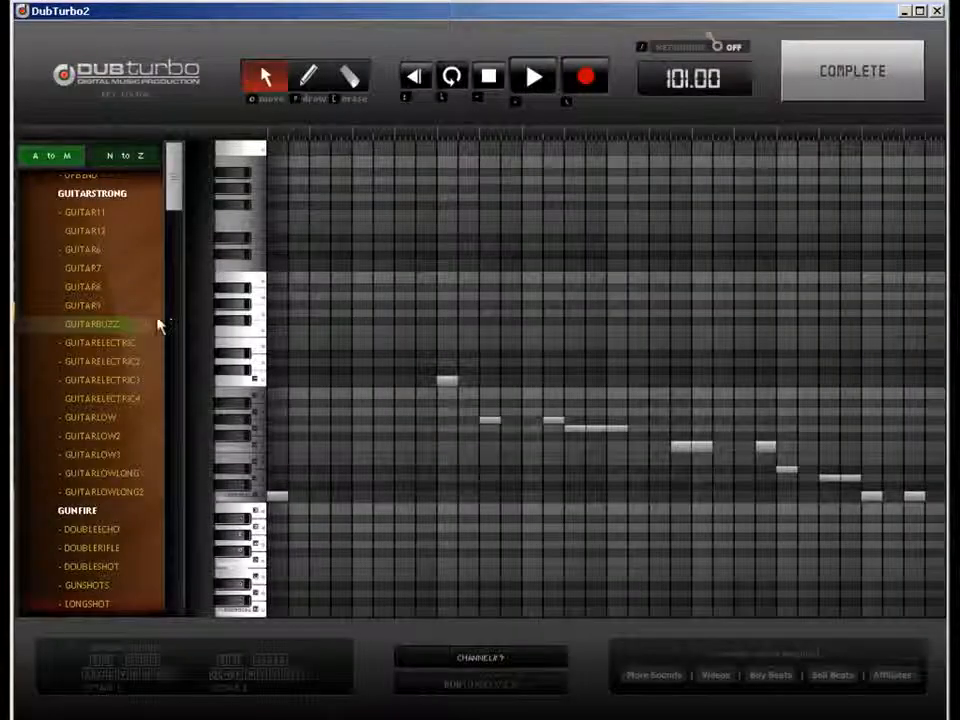
click(806, 81)
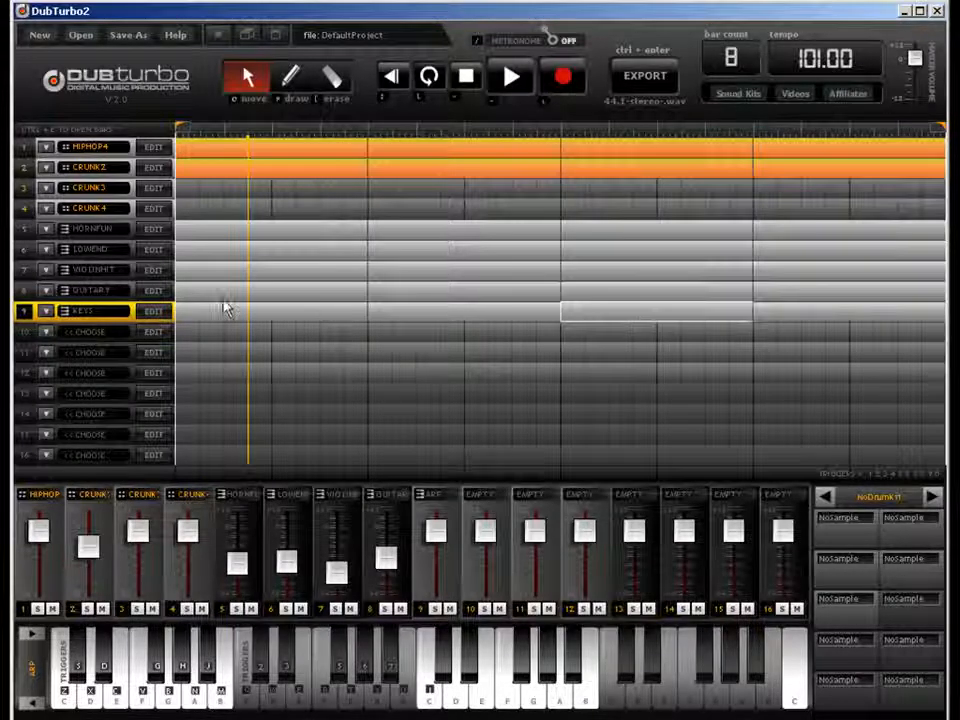
click(154, 312)
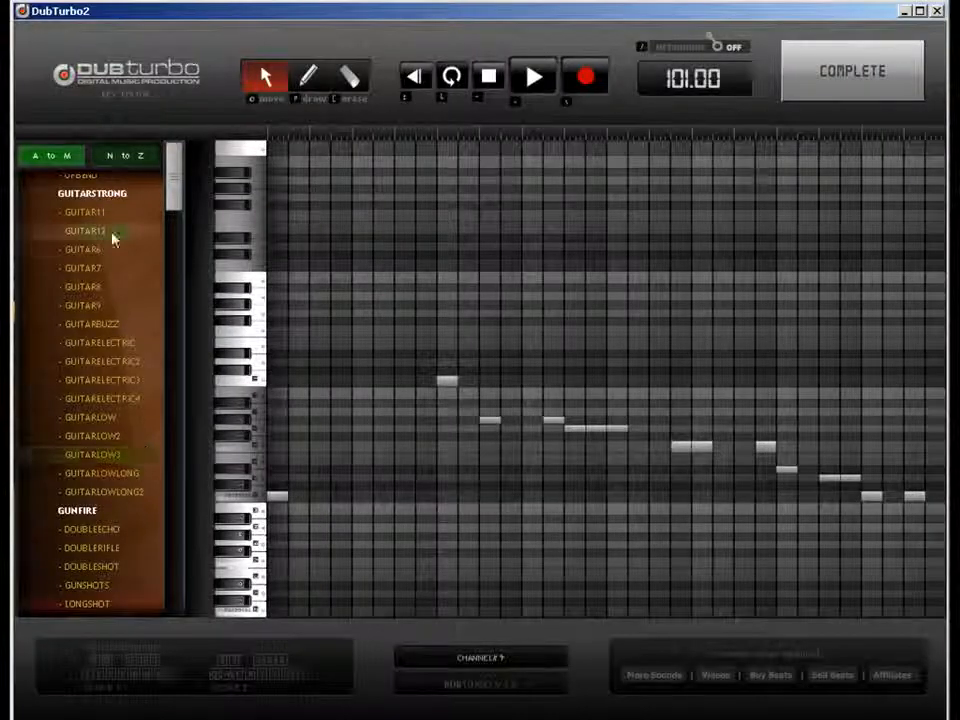
scroll(133, 386, down, 10)
click(840, 92)
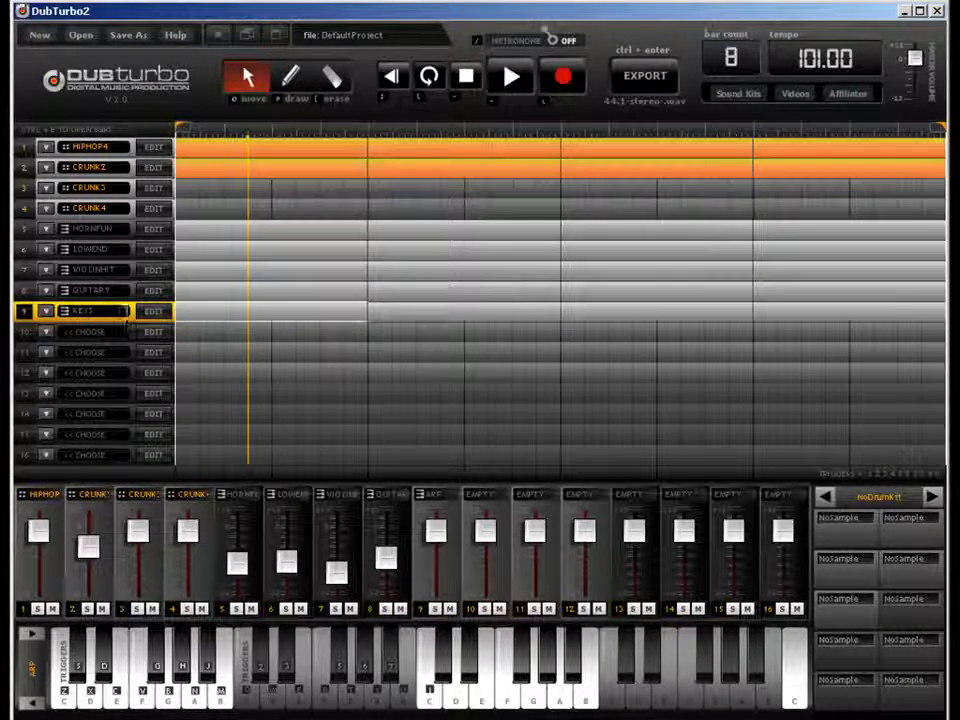
click(62, 352)
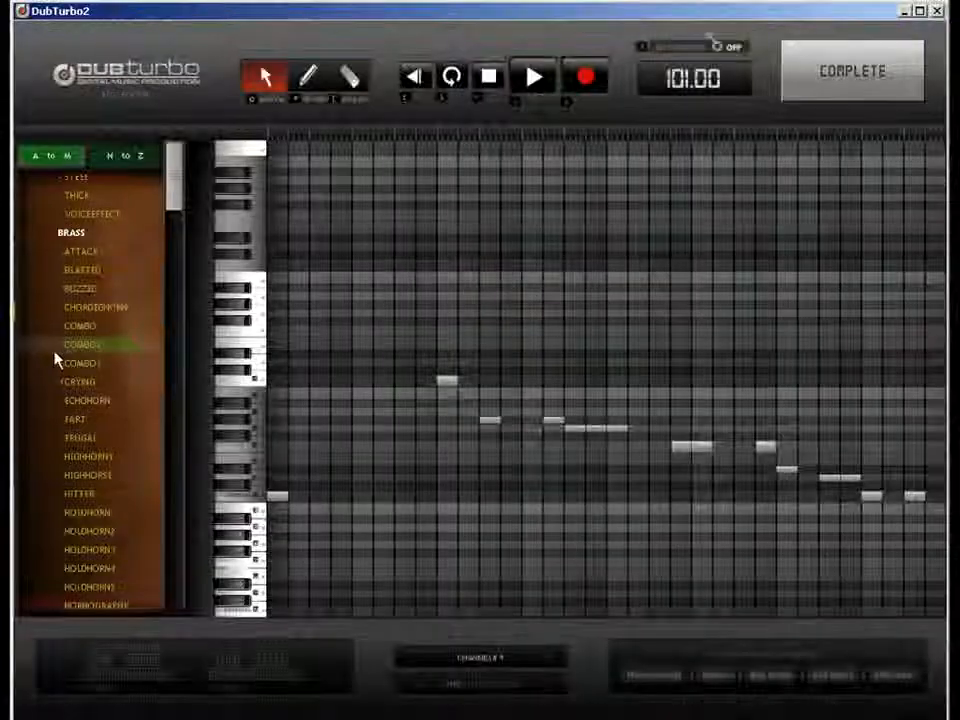
drag(171, 200, 176, 336)
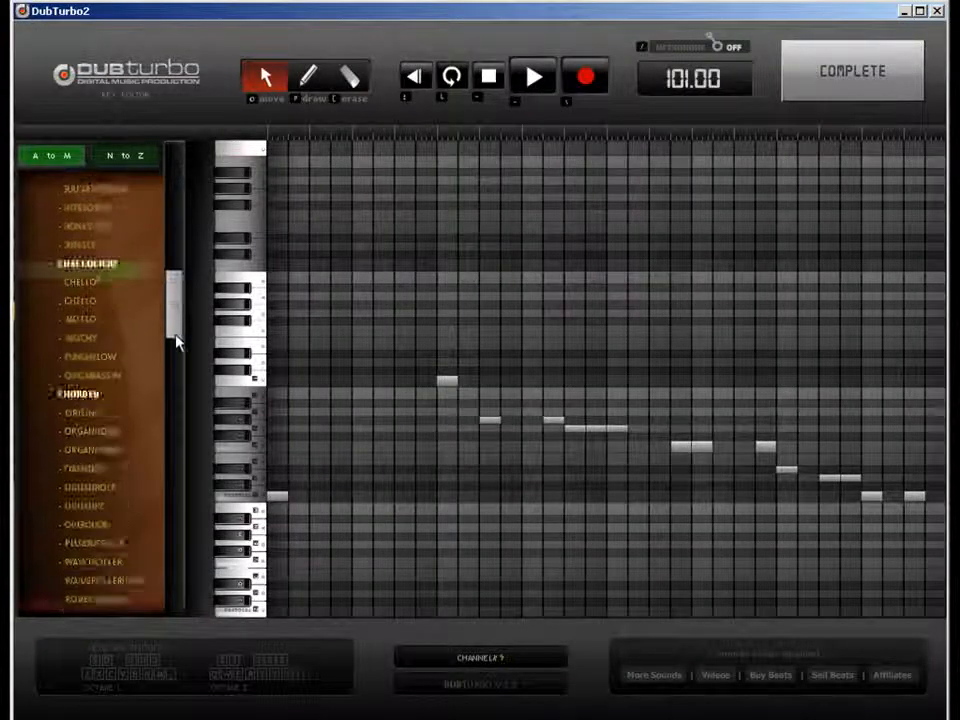
click(106, 452)
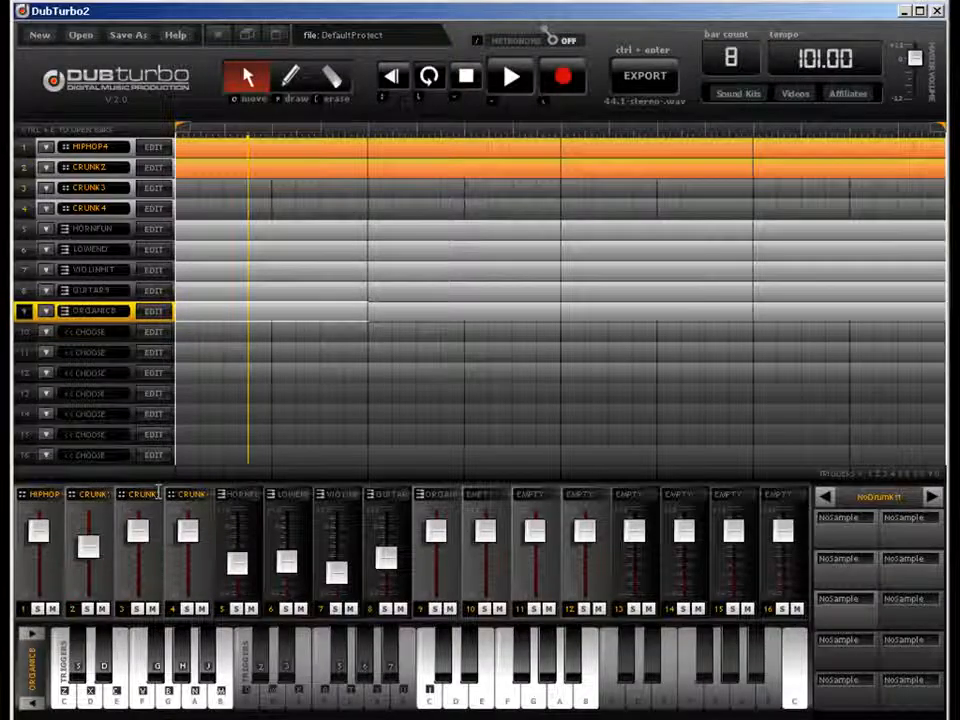
Assign CHELLO1 from the CHELLOLICKS group to channel 9, lower the channel's volume and play the beat.
double_click(275, 318)
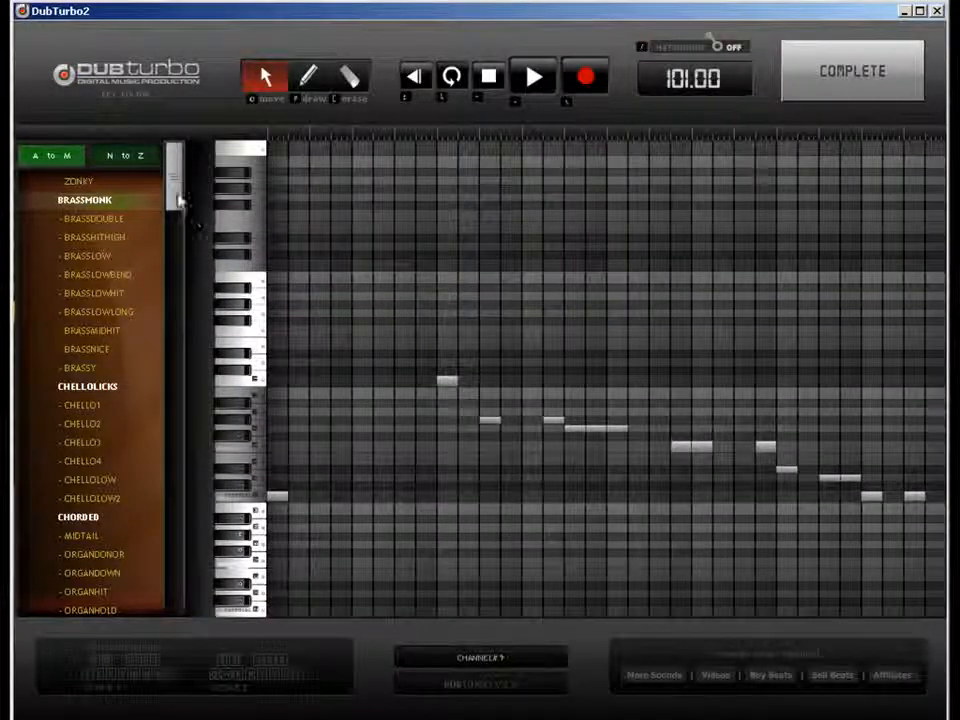
click(84, 405)
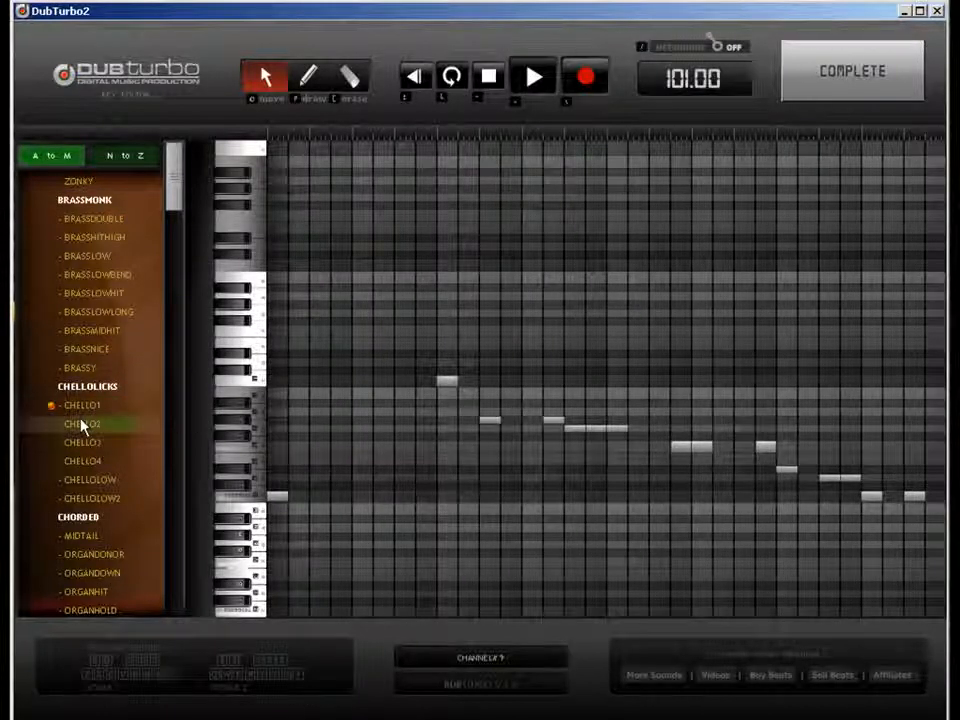
click(829, 90)
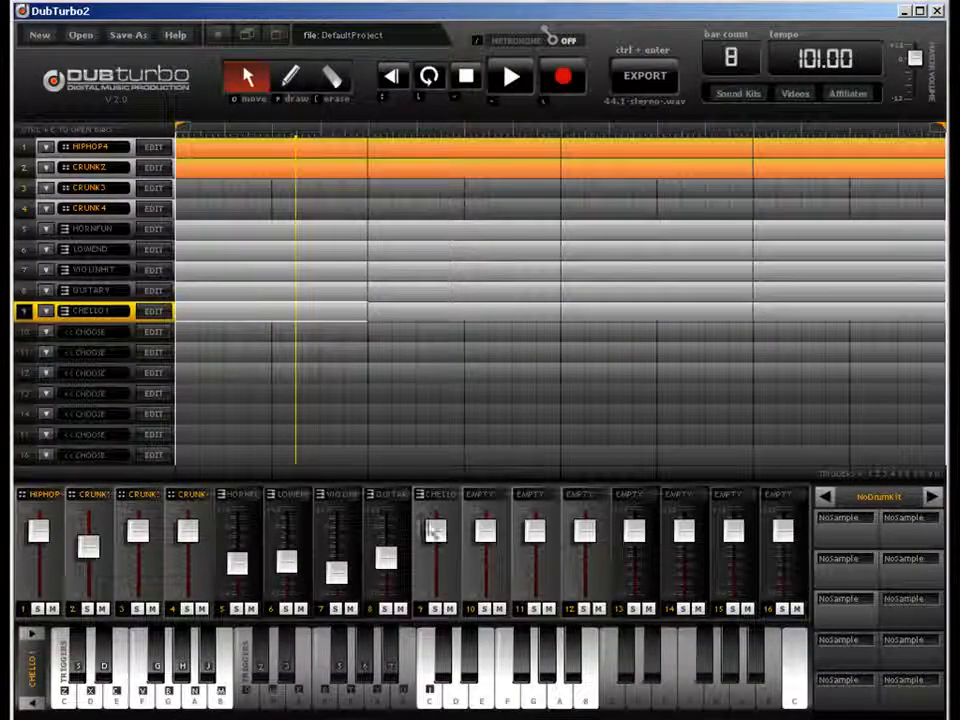
drag(433, 528, 445, 570)
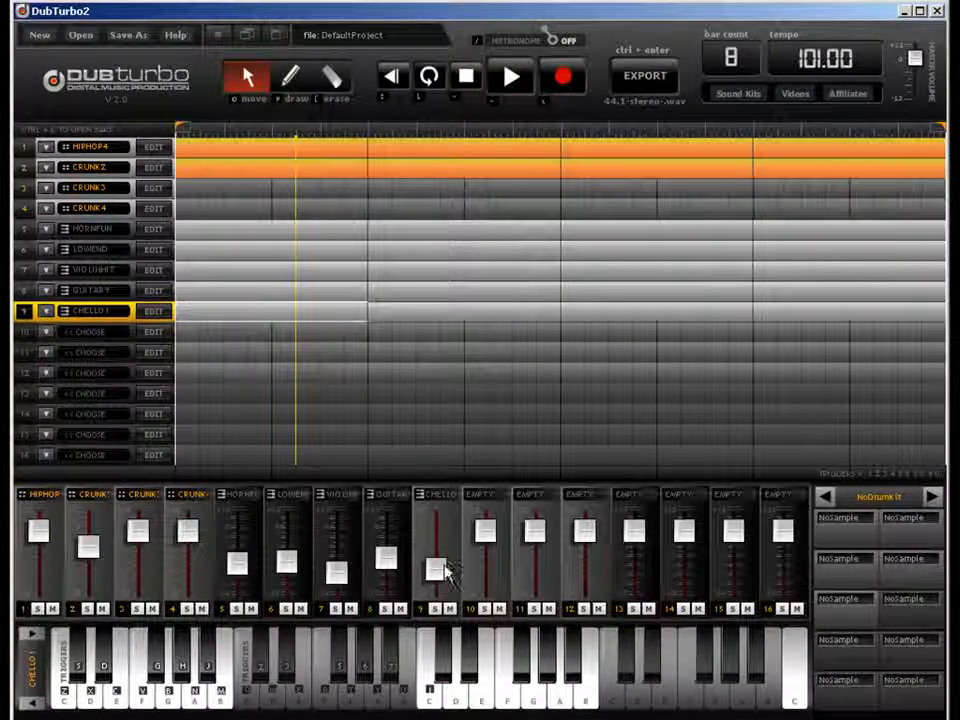
key(space)
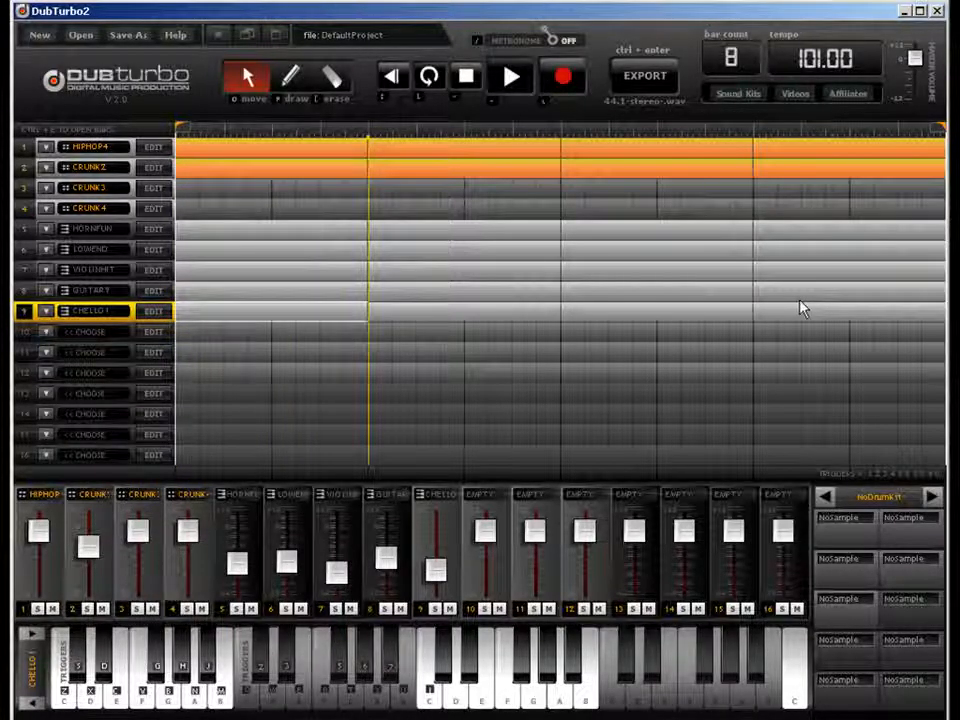
key(space)
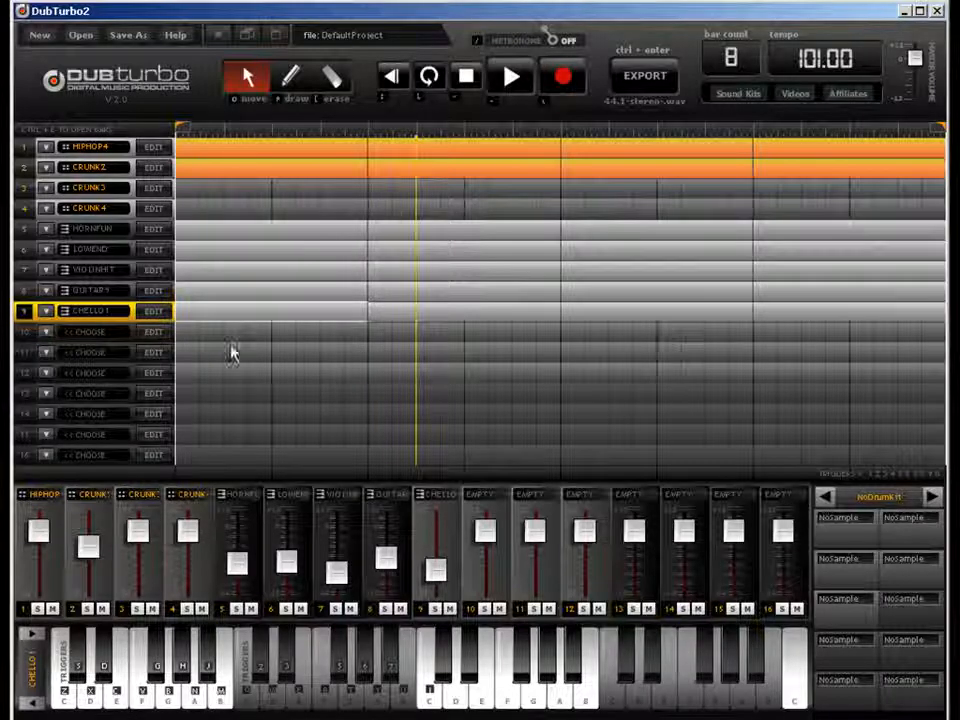
Draw notes in the first CHELLO1 part to form matching three-note chords on the first and seventh grid steps.
double_click(225, 317)
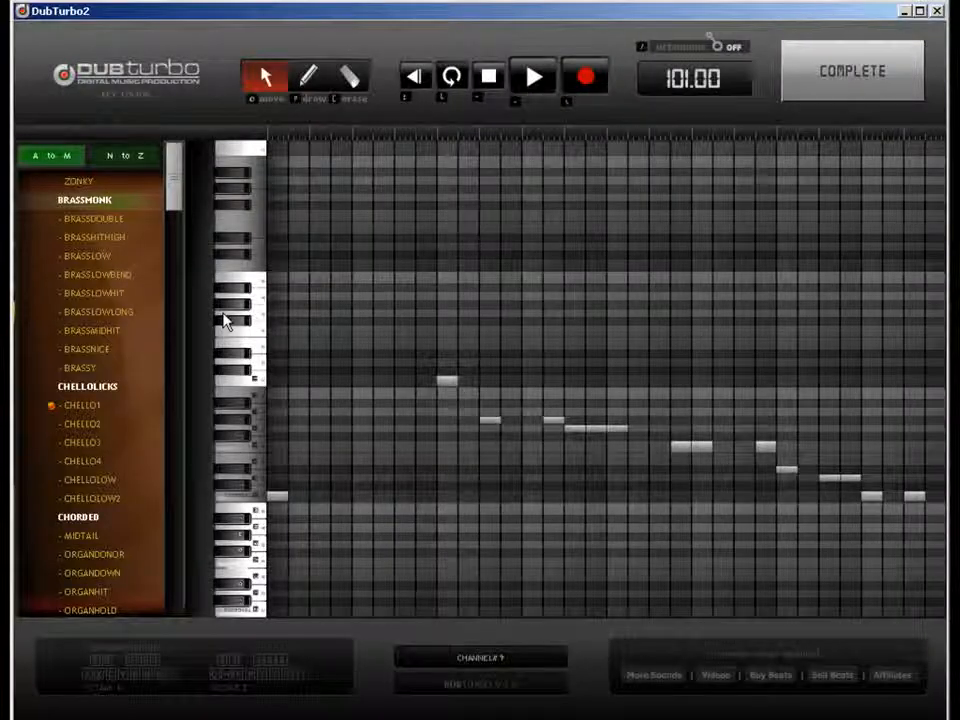
click(308, 77)
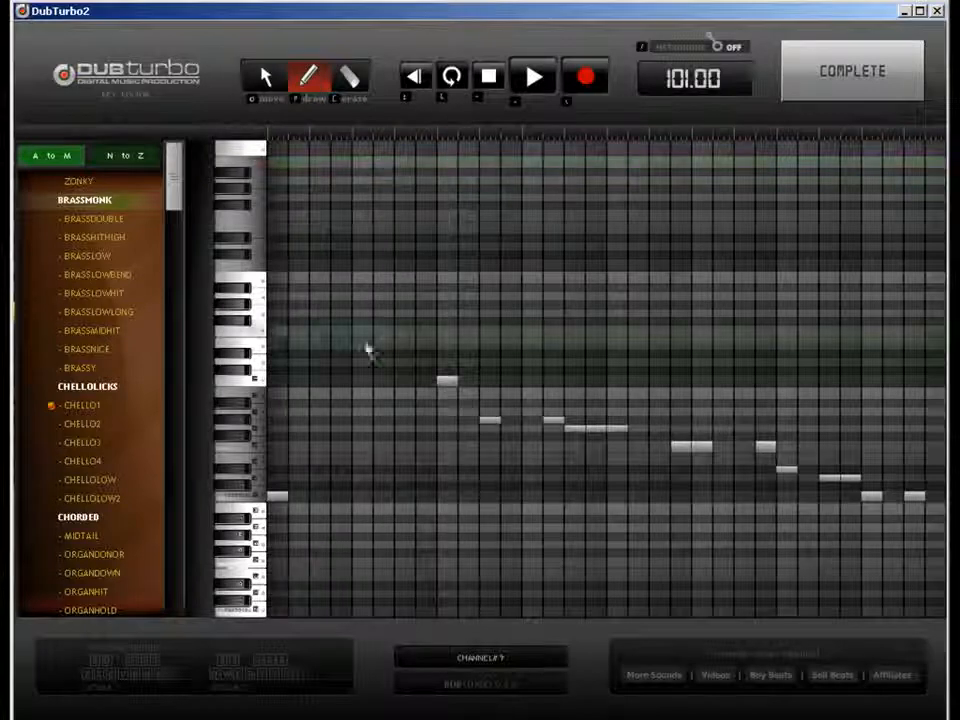
click(276, 468)
click(276, 430)
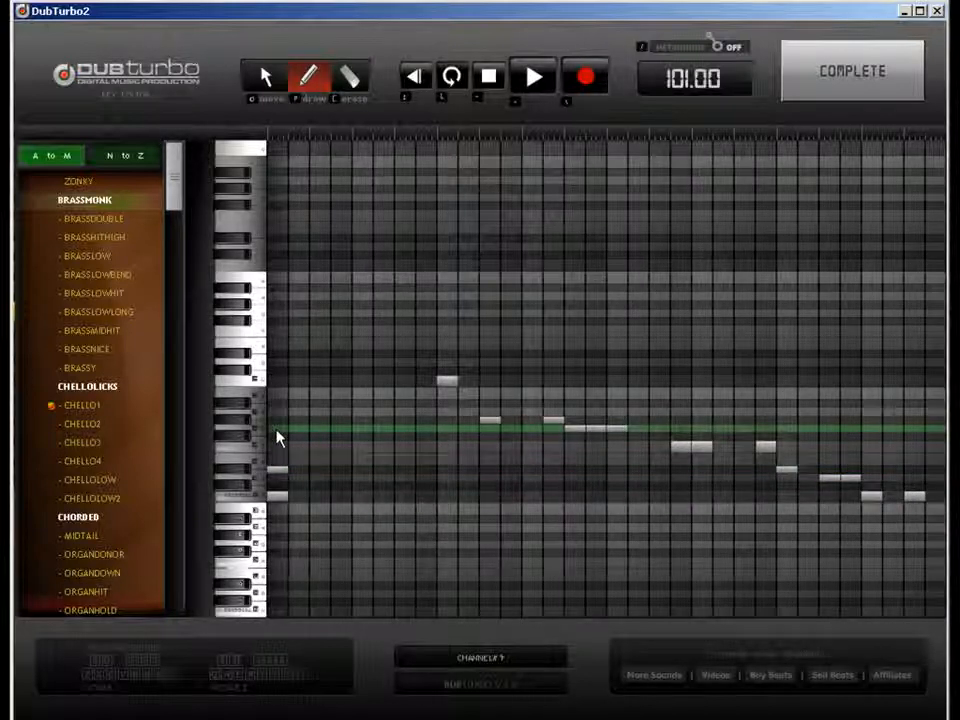
click(405, 497)
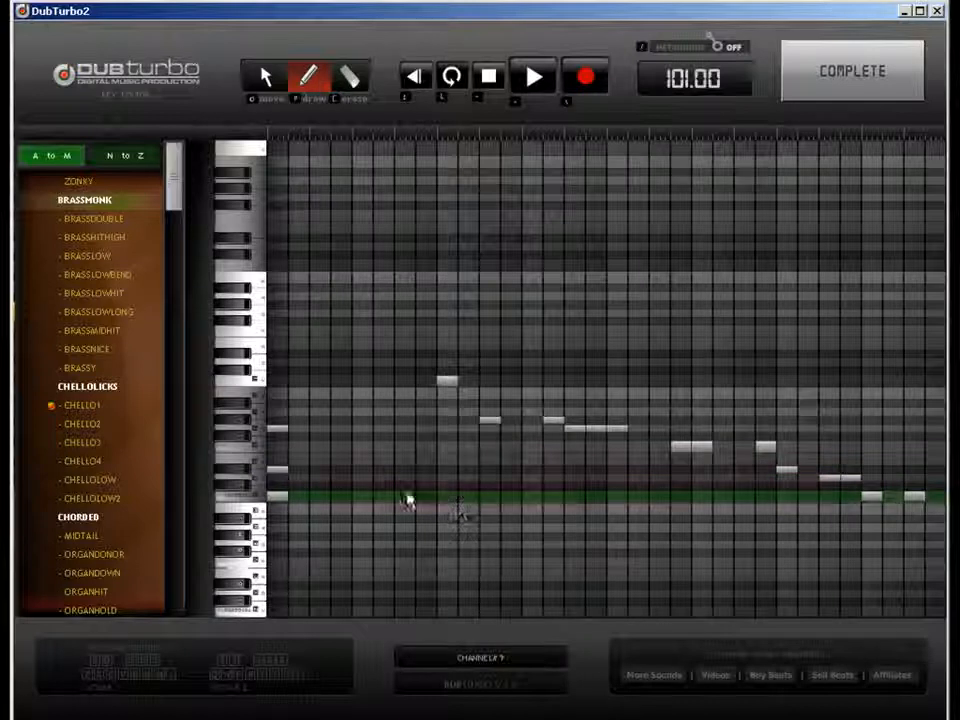
click(405, 469)
click(405, 430)
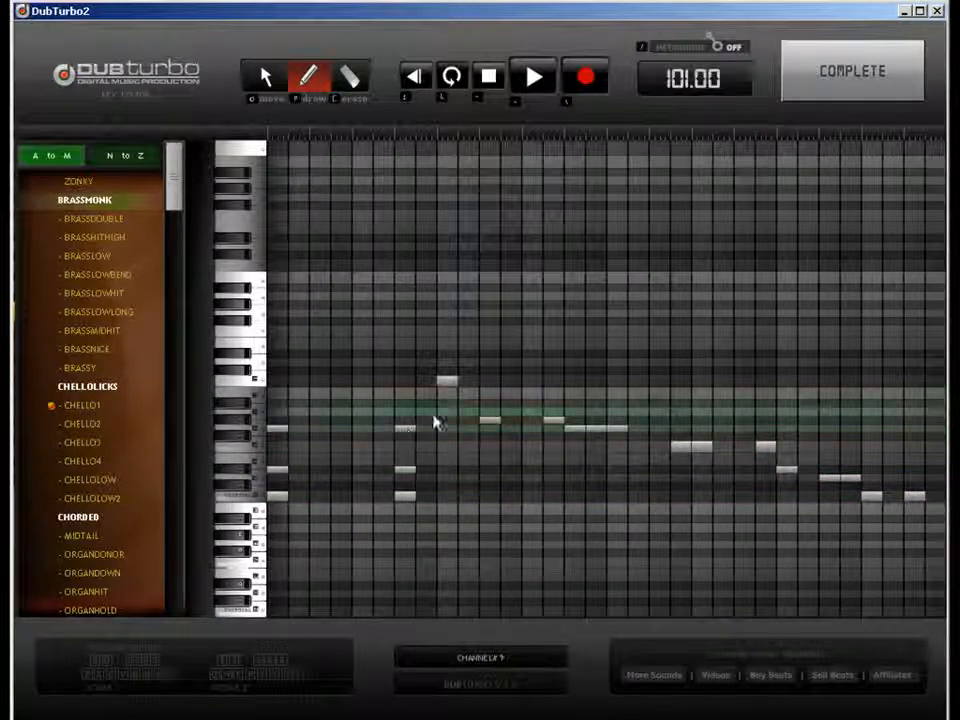
Add one harmony note at each of grid steps 9, 11 and 14, and finish editing the CHELLO1 part.
click(447, 420)
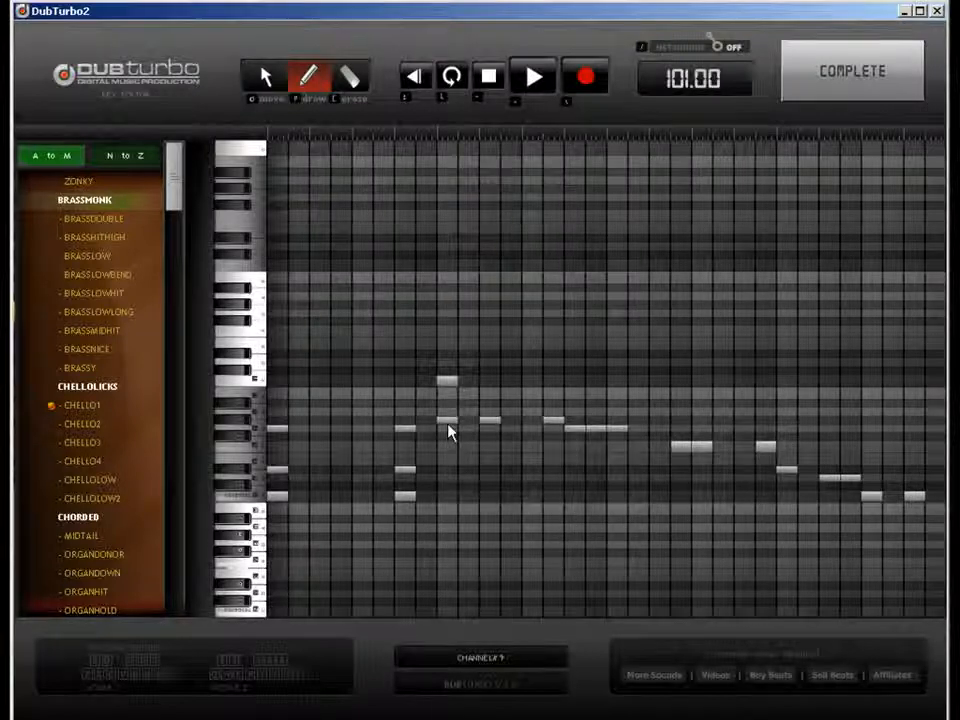
click(492, 382)
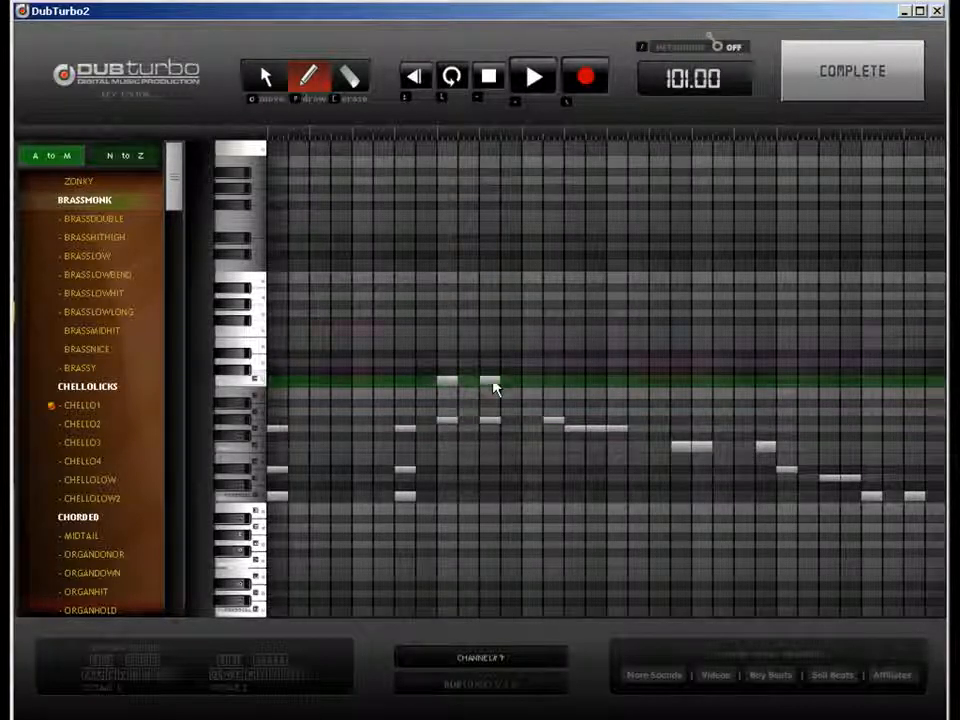
click(554, 357)
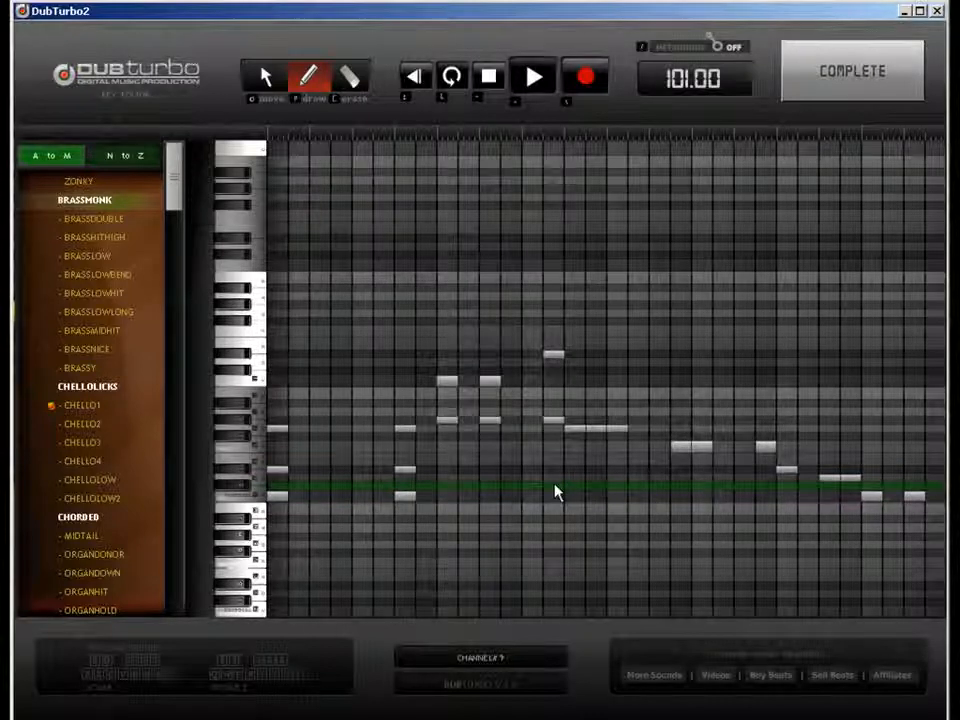
click(815, 90)
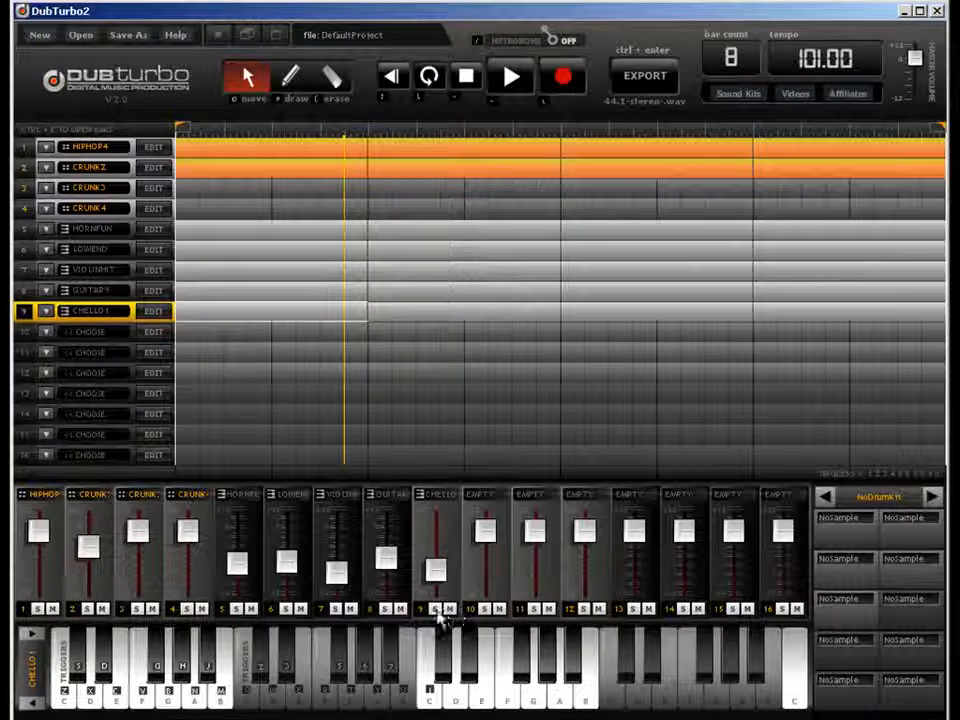
Solo the CHELLO1 channel to hear its chords alone, and turn the solo off to hear the full beat.
click(435, 609)
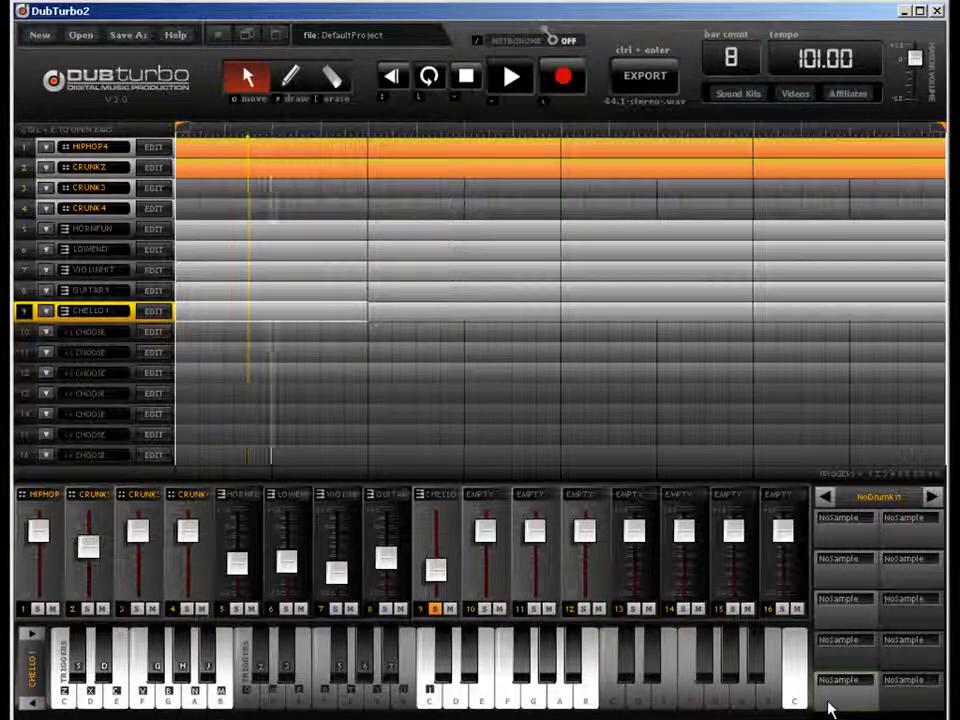
click(436, 611)
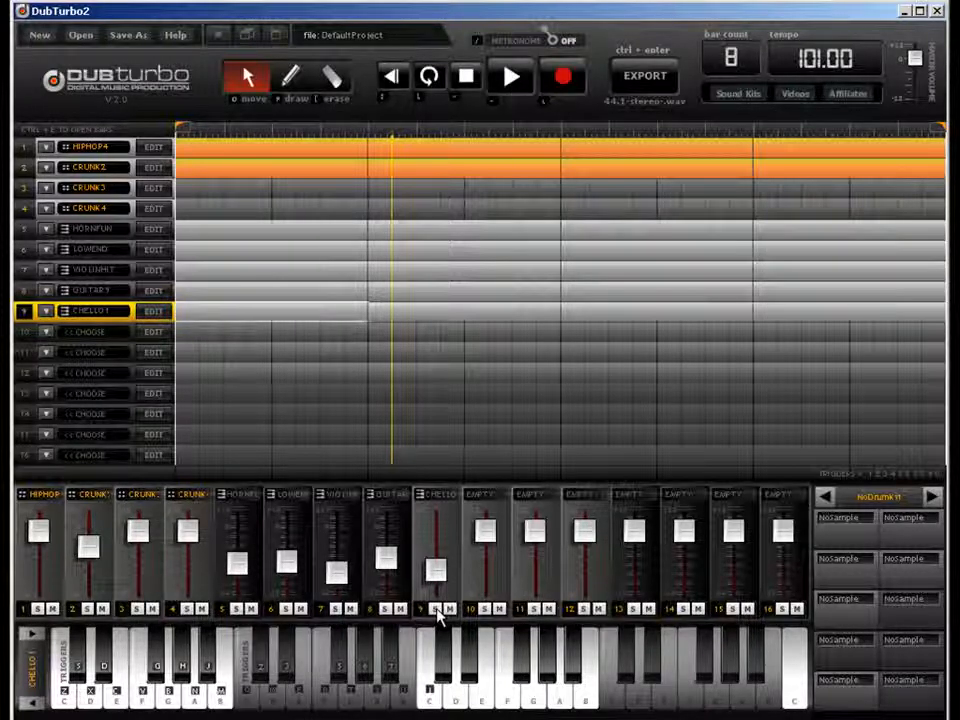
key(space)
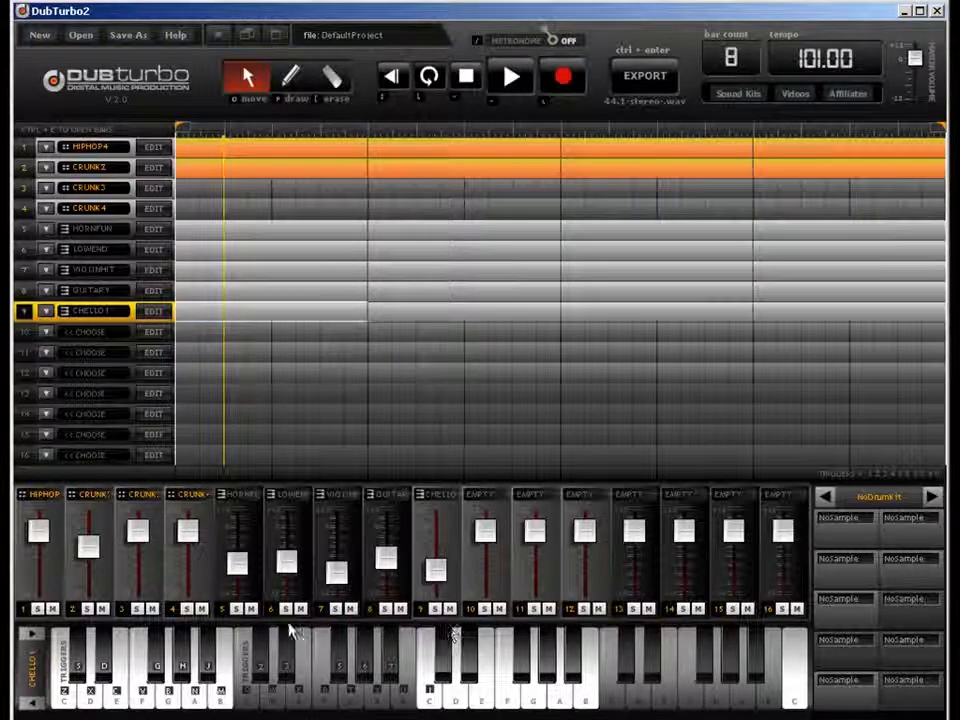
Mute the CRUNK2, CRUNK3, CRUNK4, HORNFUN and LOWEND channels.
click(102, 608)
click(151, 608)
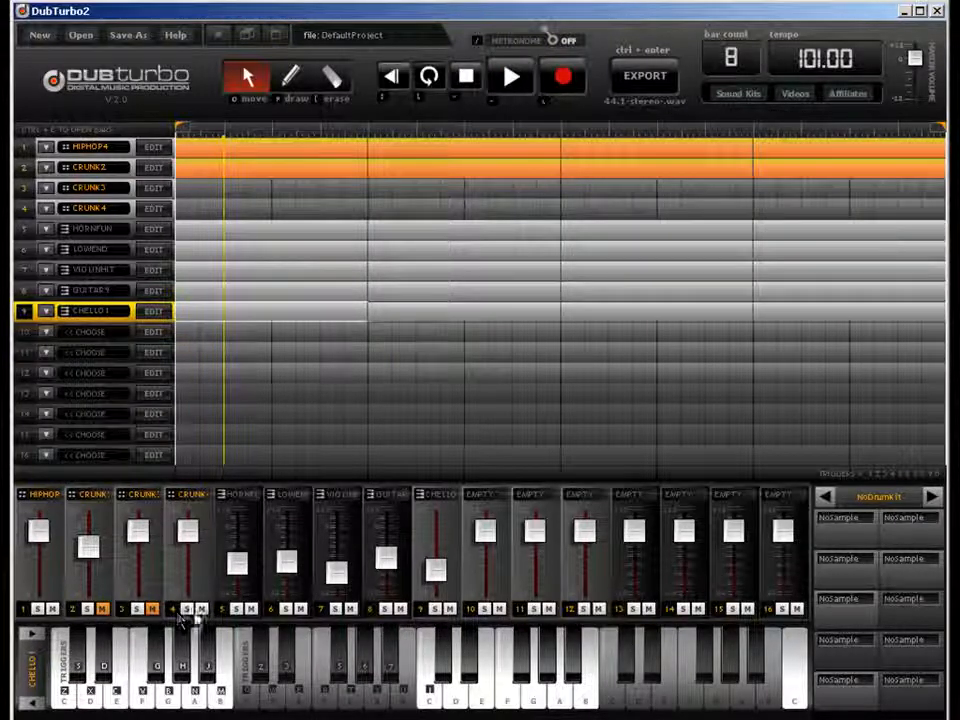
click(201, 608)
click(251, 608)
click(300, 609)
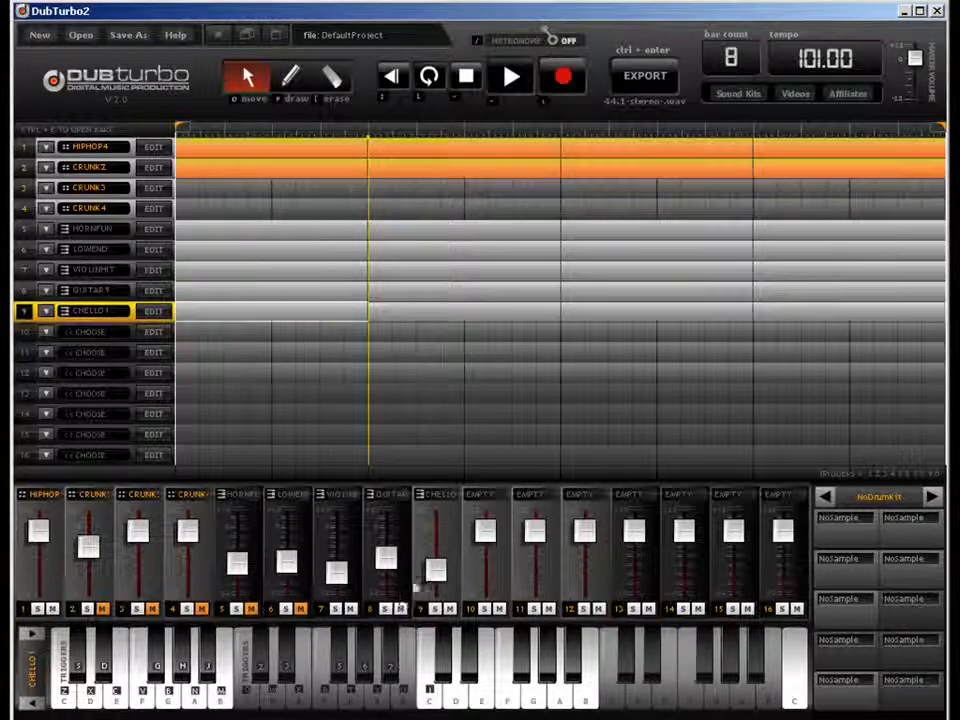
Unmute the LOWEND and HORNFUN channels, and mute the VIOLINHIT, GUITAR9 and HIPHOP4 channels.
click(300, 610)
click(252, 610)
click(353, 610)
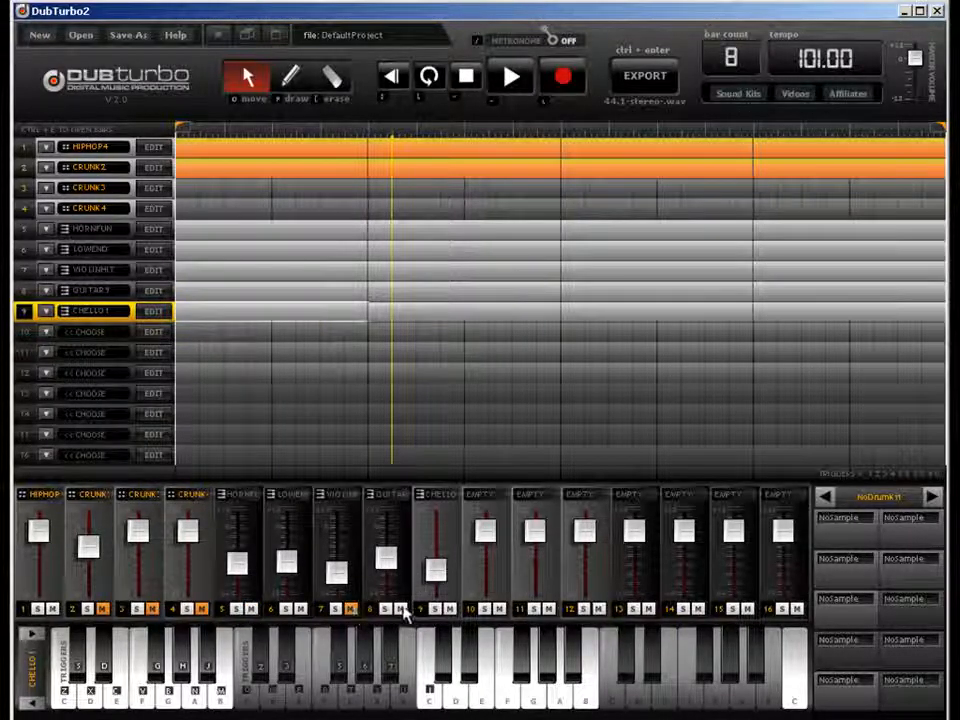
click(403, 609)
key(space)
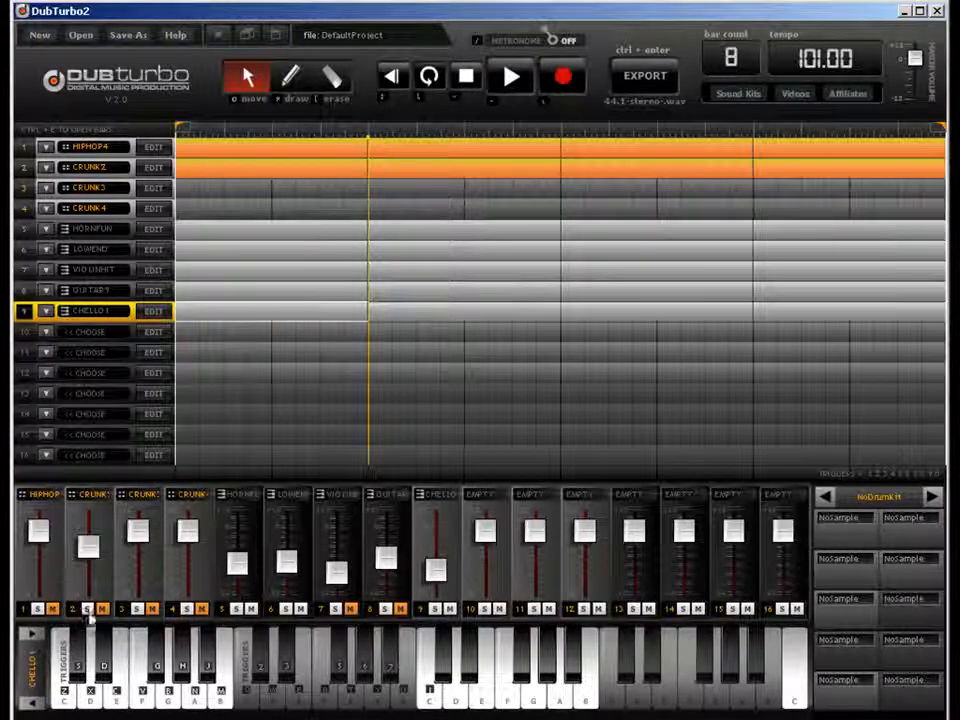
Unmute the CRUNK2 channel and raise its volume during playback.
key(space)
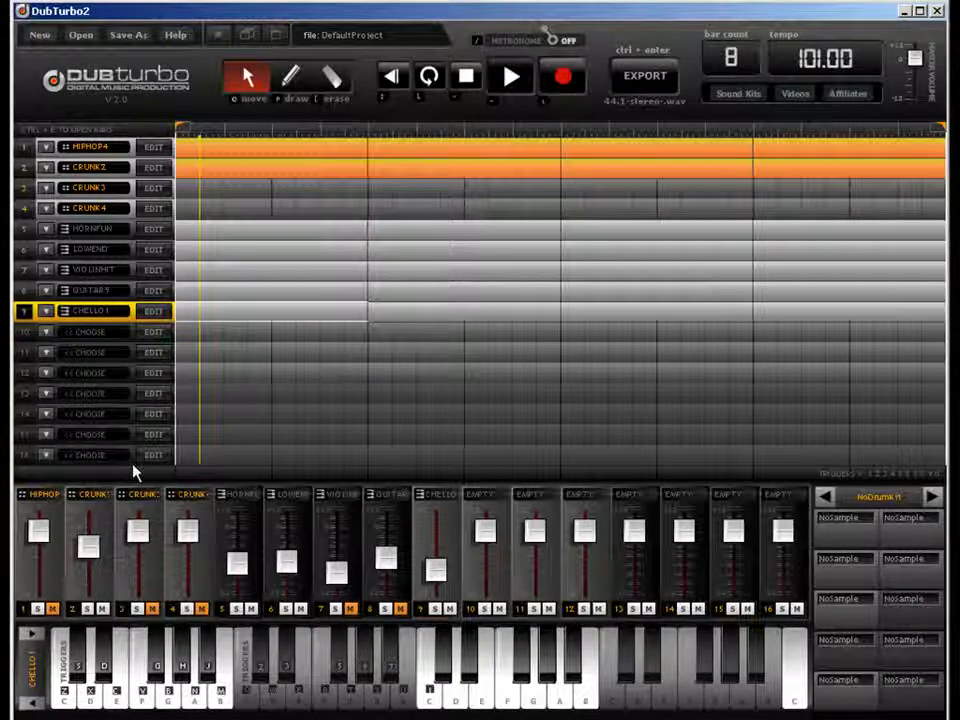
drag(92, 545, 92, 526)
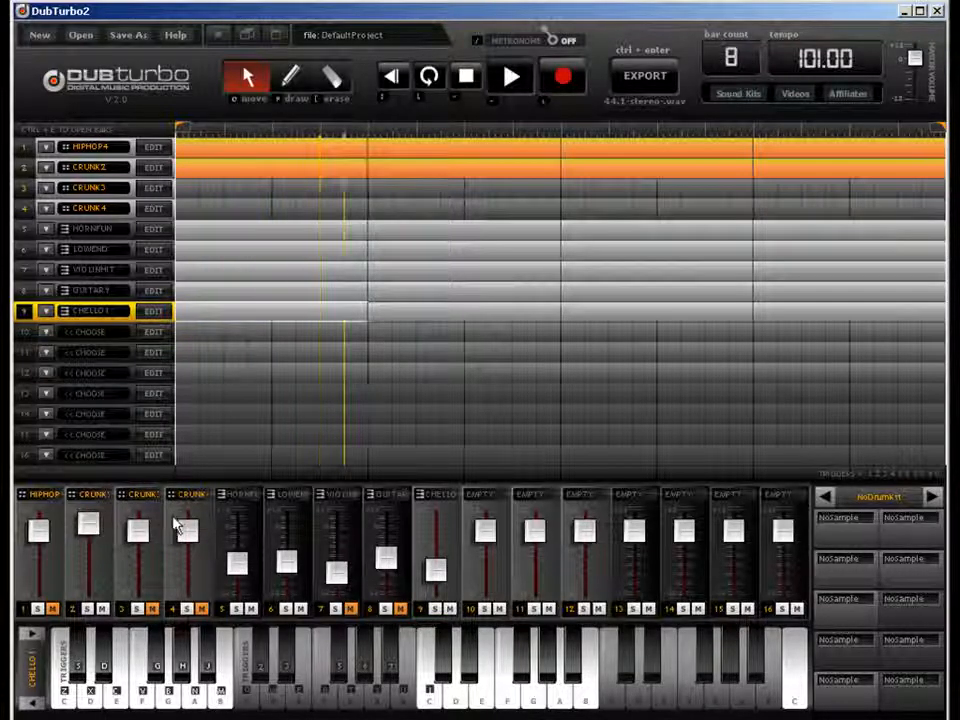
Unmute the HIPHOP4, CRUNK3, CRUNK4, VIOLINHIT and GUITAR9 channels and stop playback.
click(53, 609)
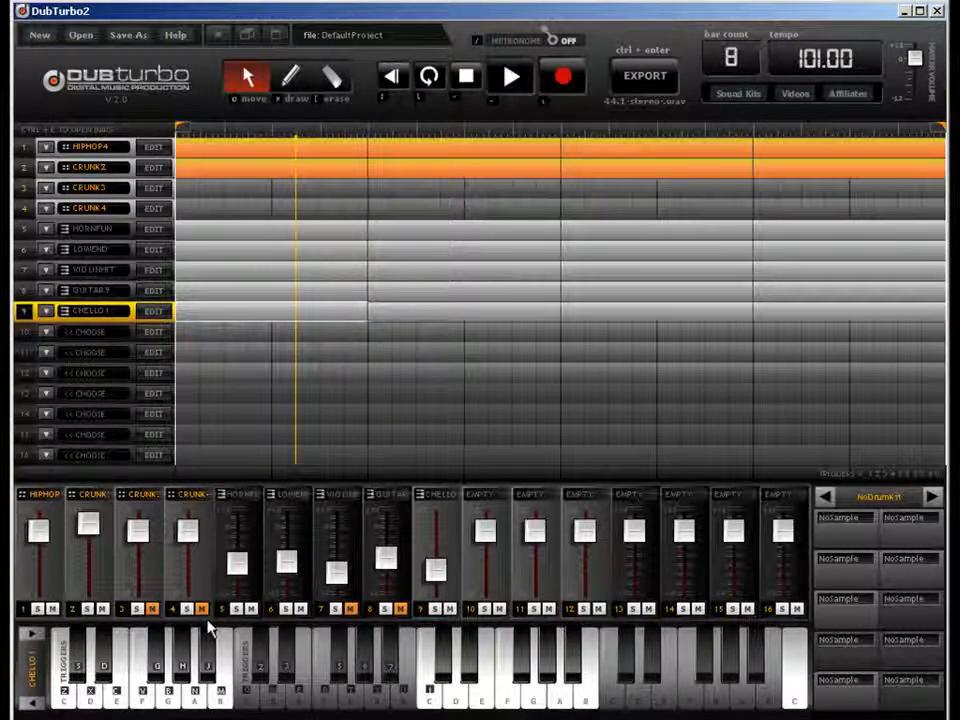
click(350, 612)
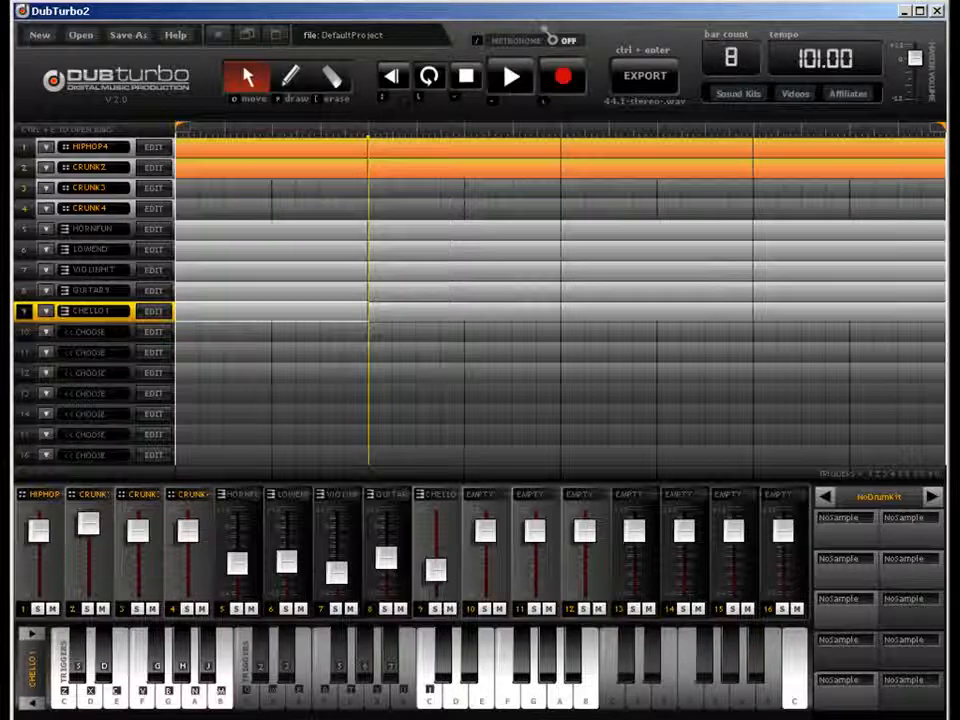
Save the project under the file name dubtest.dubproject.
click(133, 36)
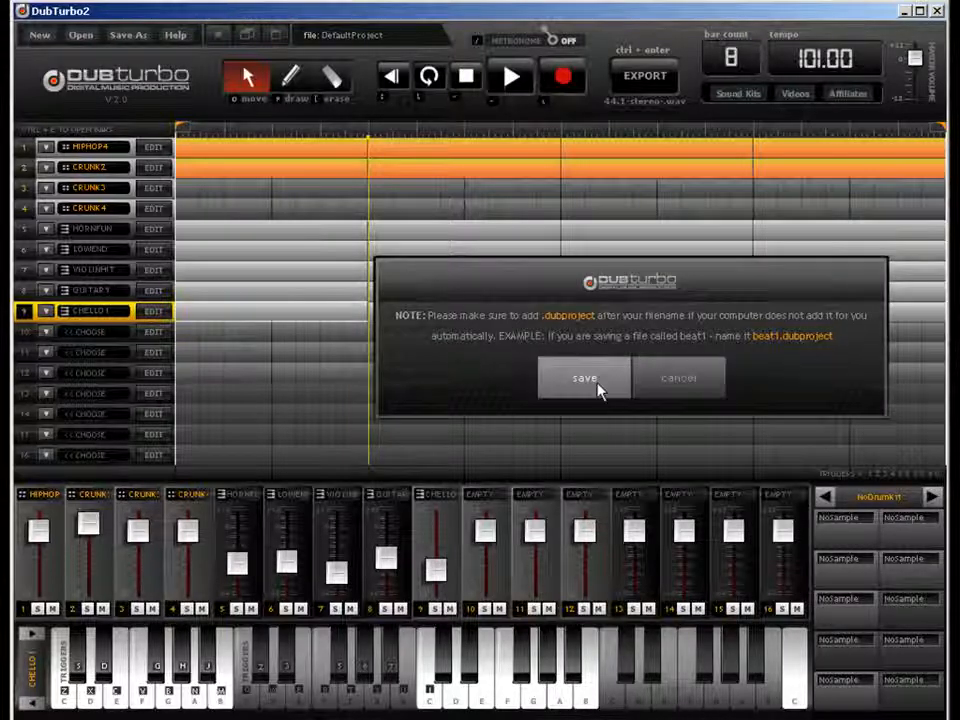
click(598, 390)
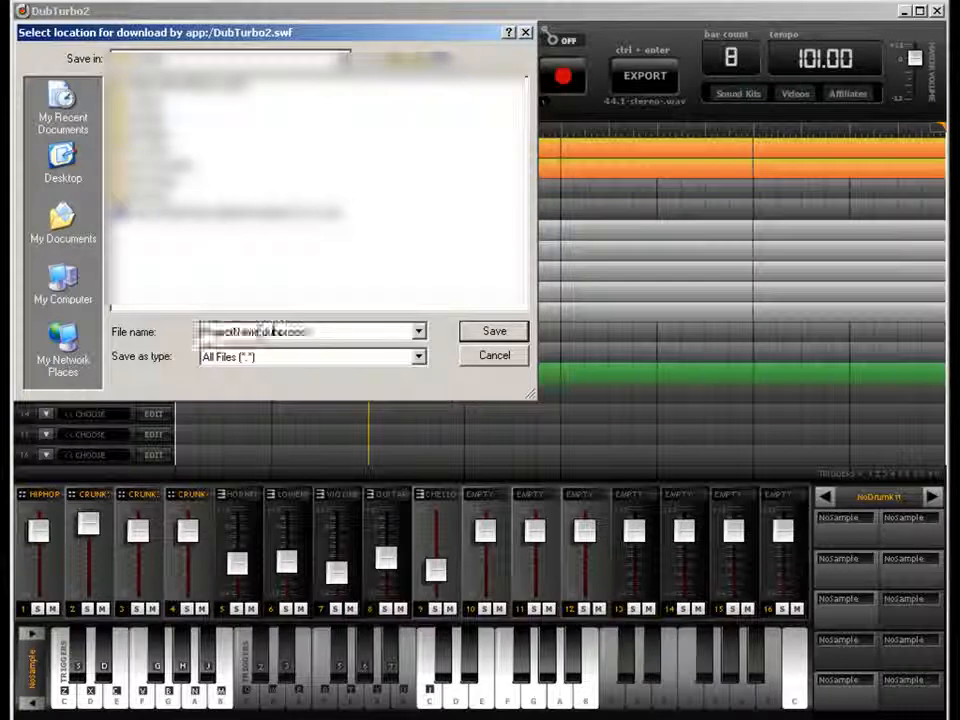
drag(258, 331, 165, 332)
text(dubtest.dubproject)
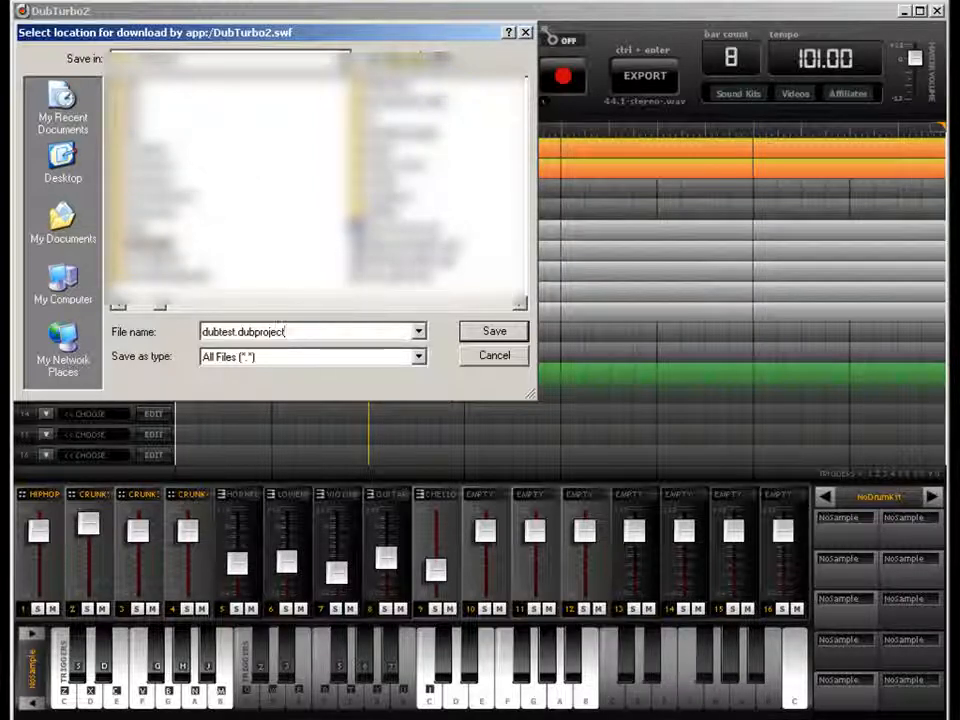
key(Return)
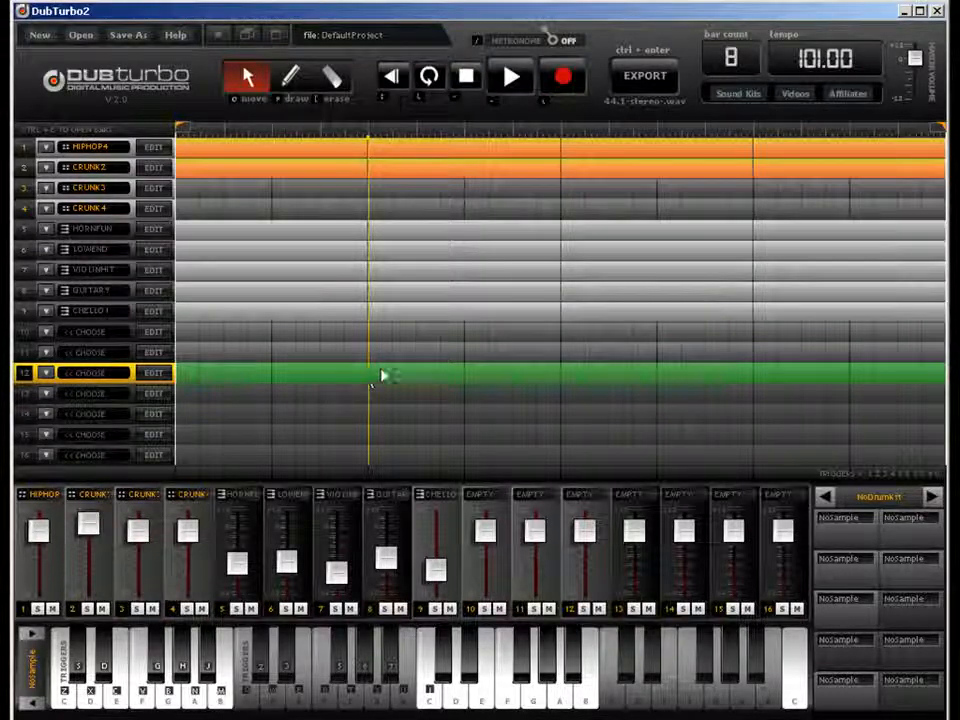
Export the beat as a WAV file named 101bpmdub2beat.wav.
click(641, 80)
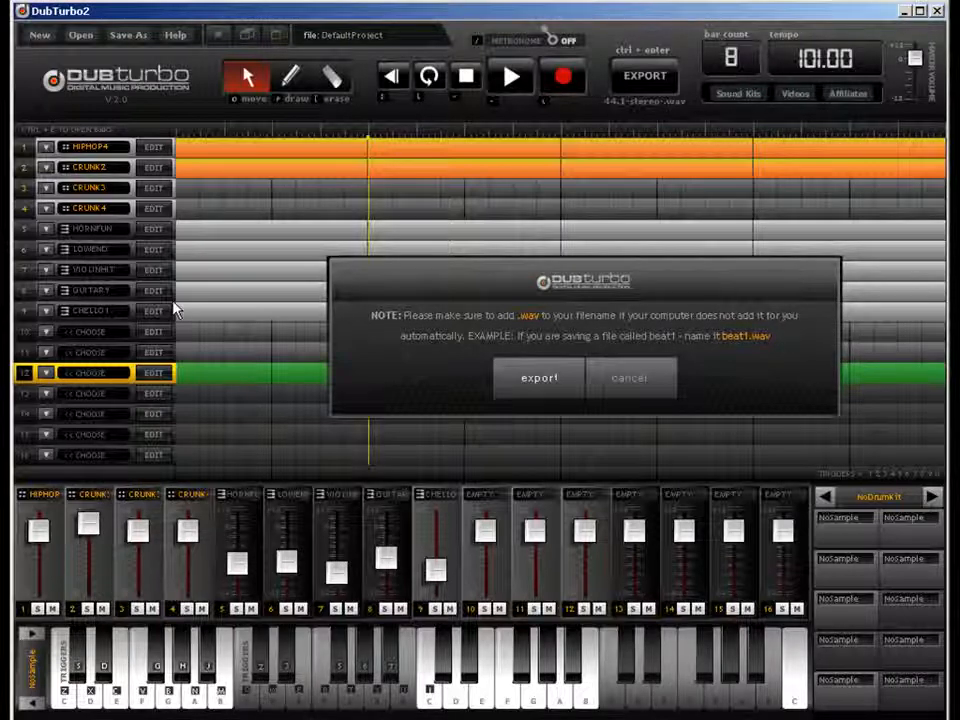
click(522, 377)
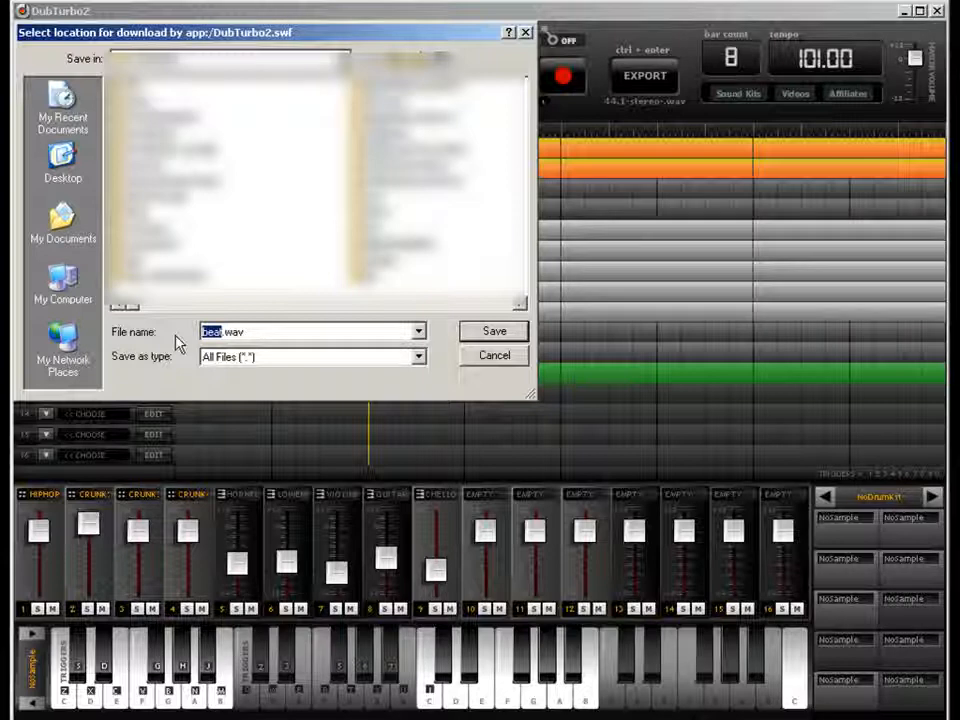
text(101b)
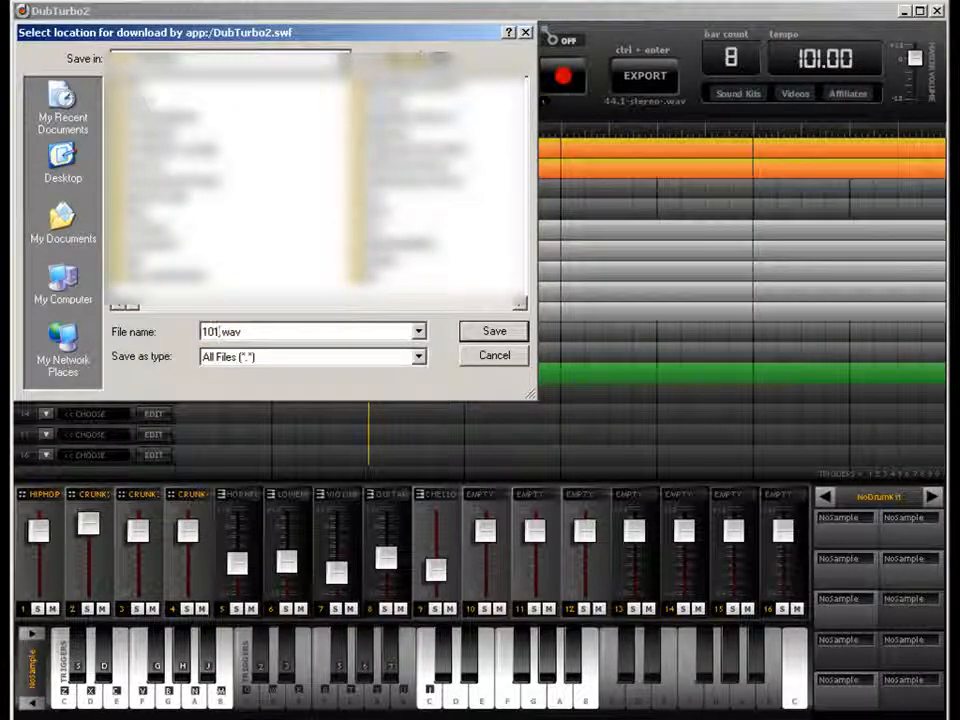
text(pmd)
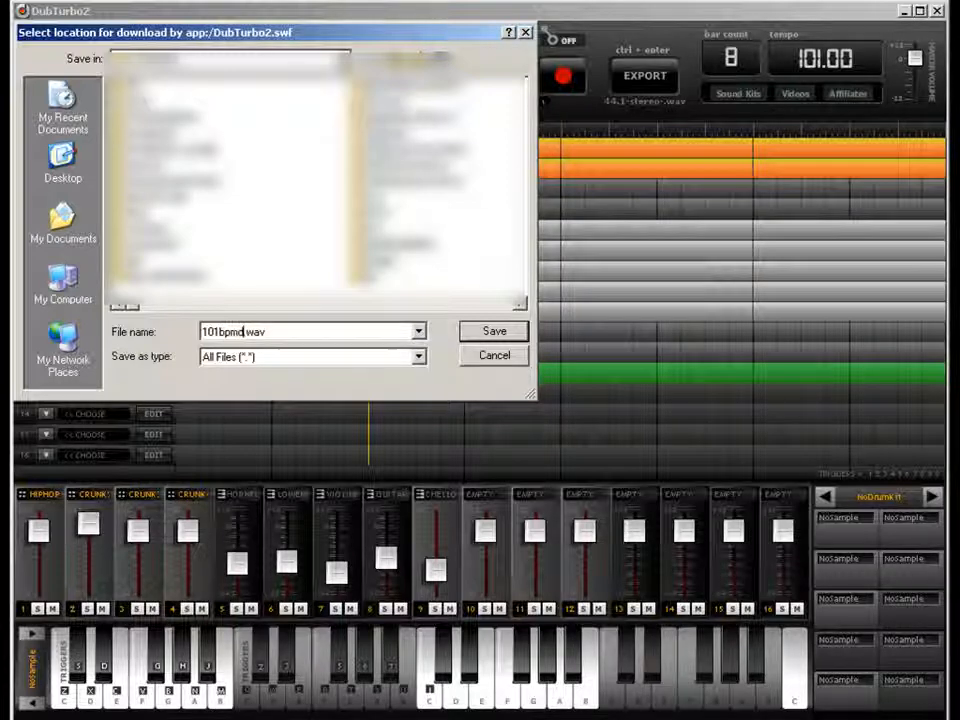
text(ub2beat)
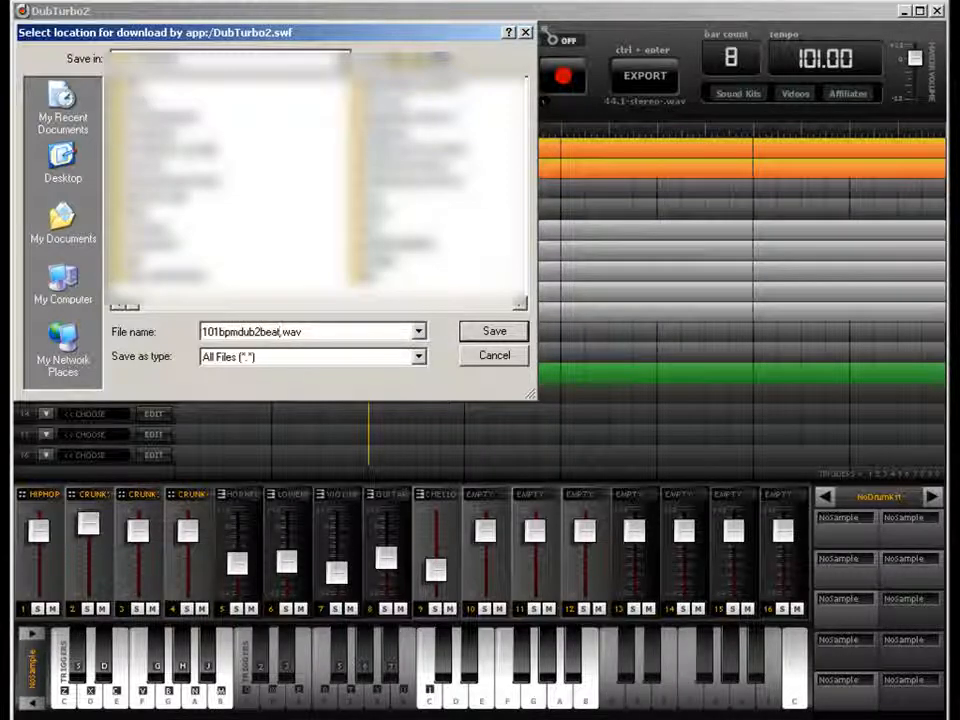
key(Return)
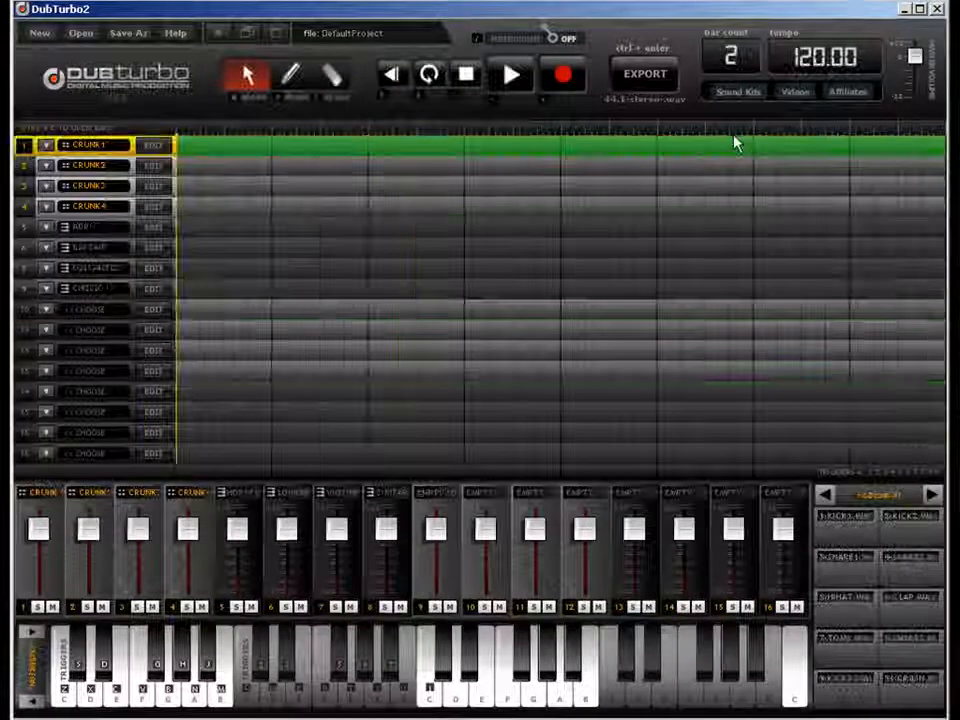
Open the saved project file dubtest.dubproject.
click(80, 34)
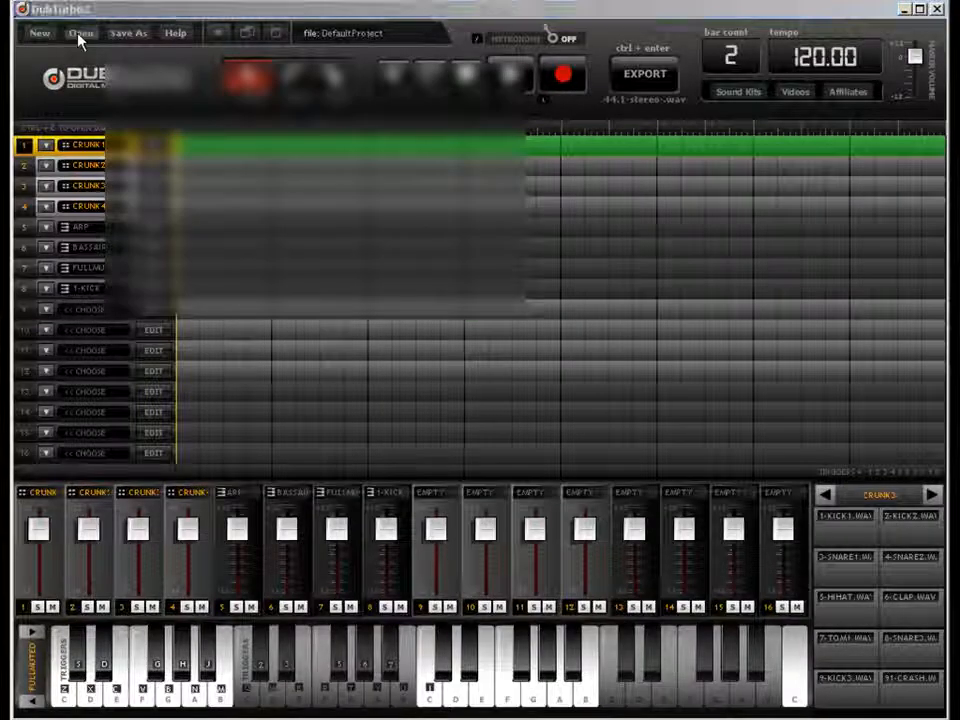
click(510, 130)
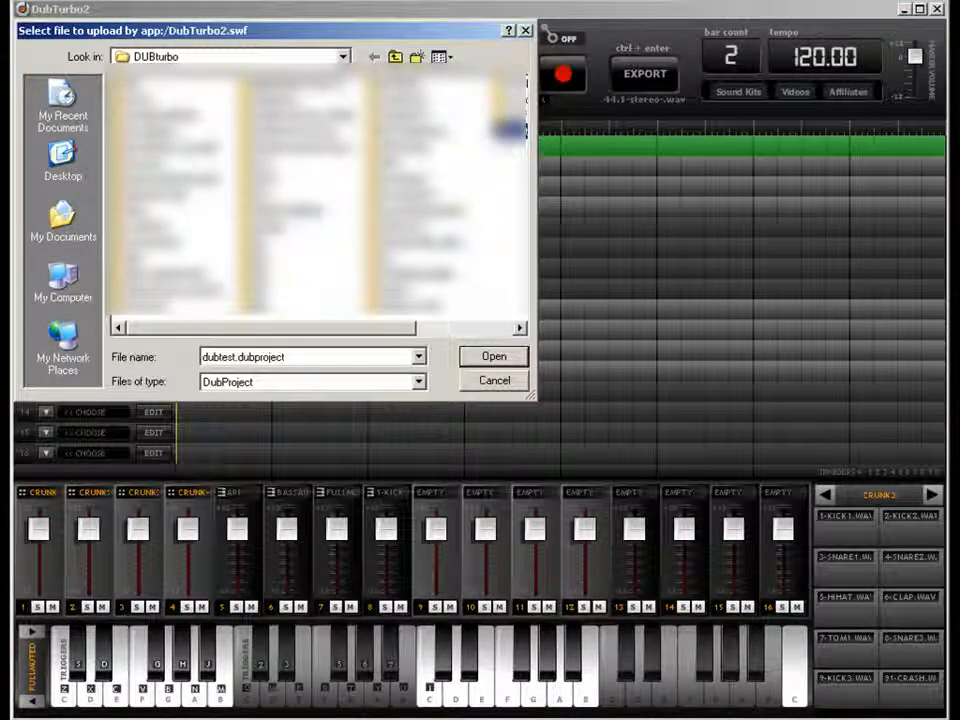
click(494, 356)
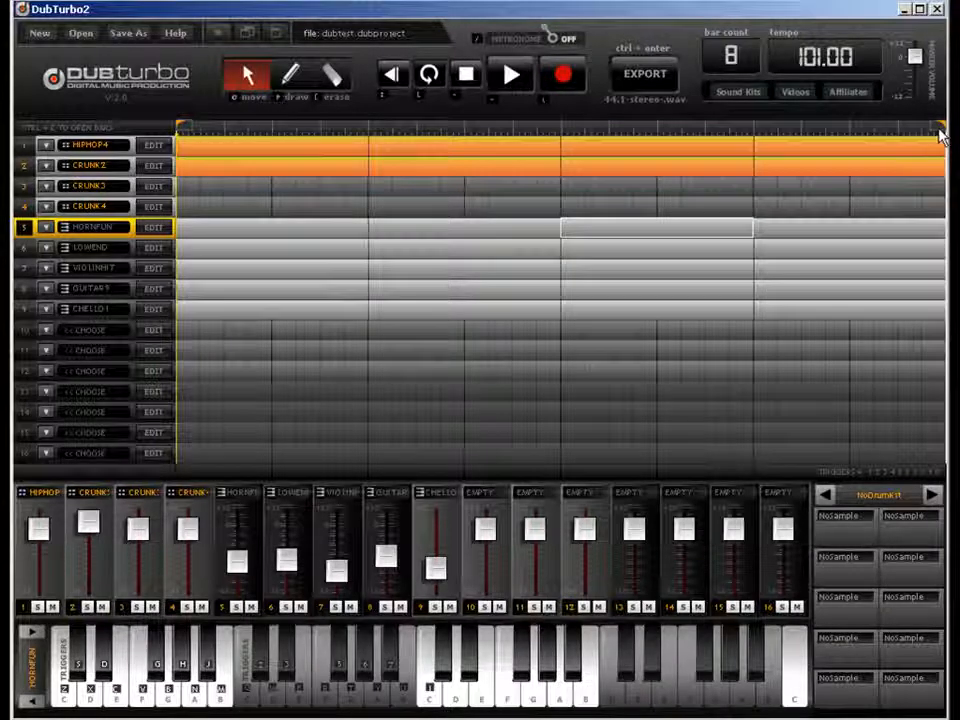
Play the reopened project through its eight bars, listen to the exported 101bpmdub2beat file, and close the media player.
mouse_move(937, 124)
mouse_down()
mouse_move(904, 136)
mouse_move(934, 133)
mouse_move(800, 135)
mouse_move(936, 129)
mouse_up()
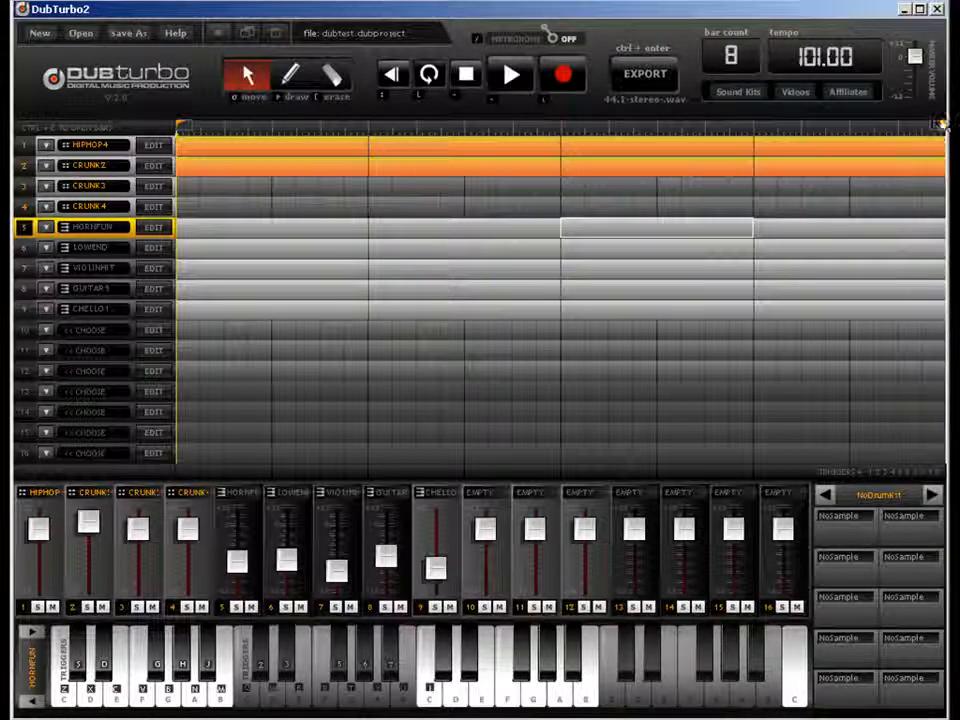
key(space)
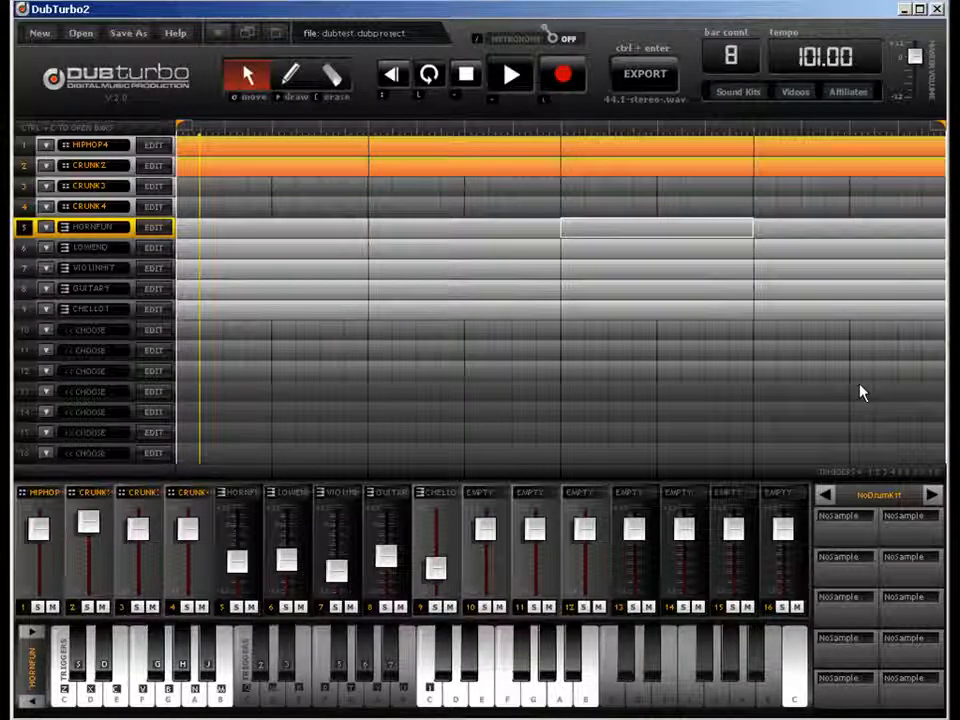
key(space)
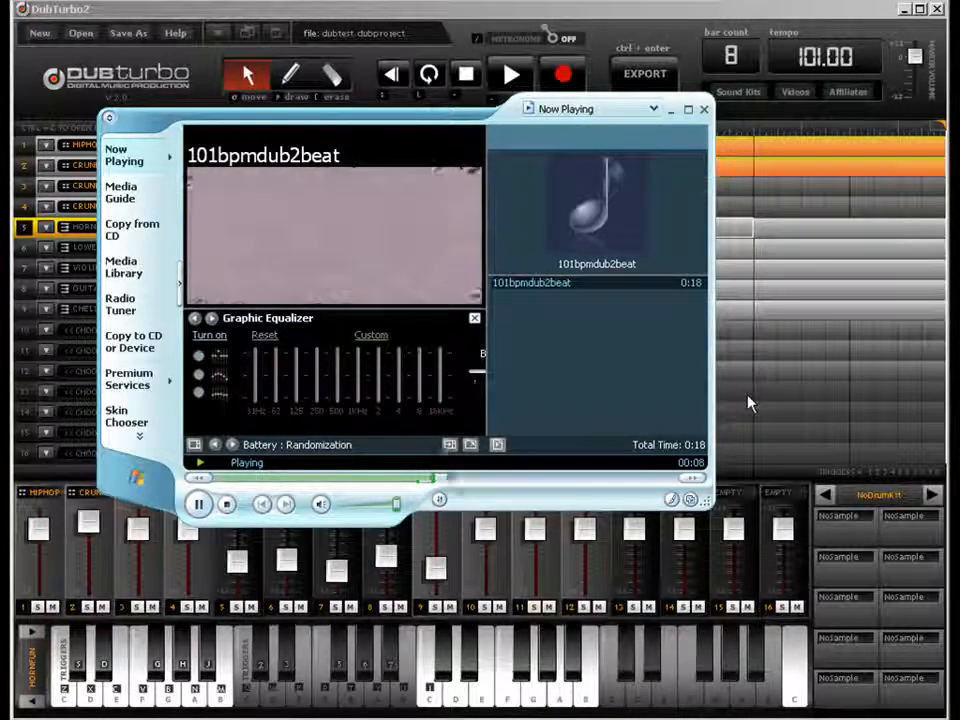
click(704, 109)
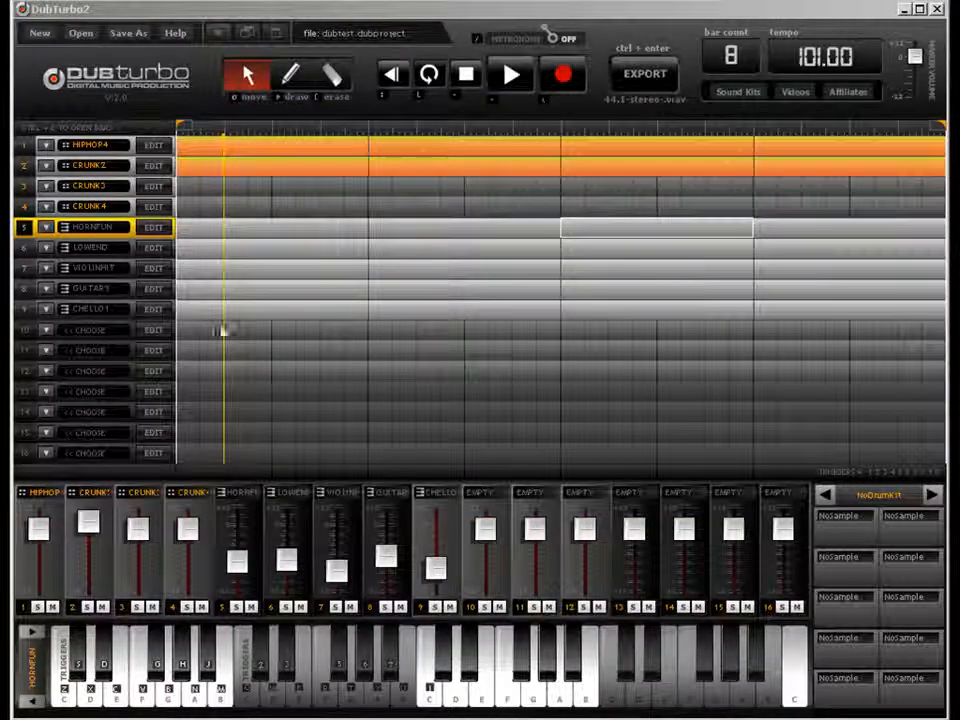
Set the bar count to 32 and select the last HIPHOP4 and CRUNK2 blocks.
click(647, 379)
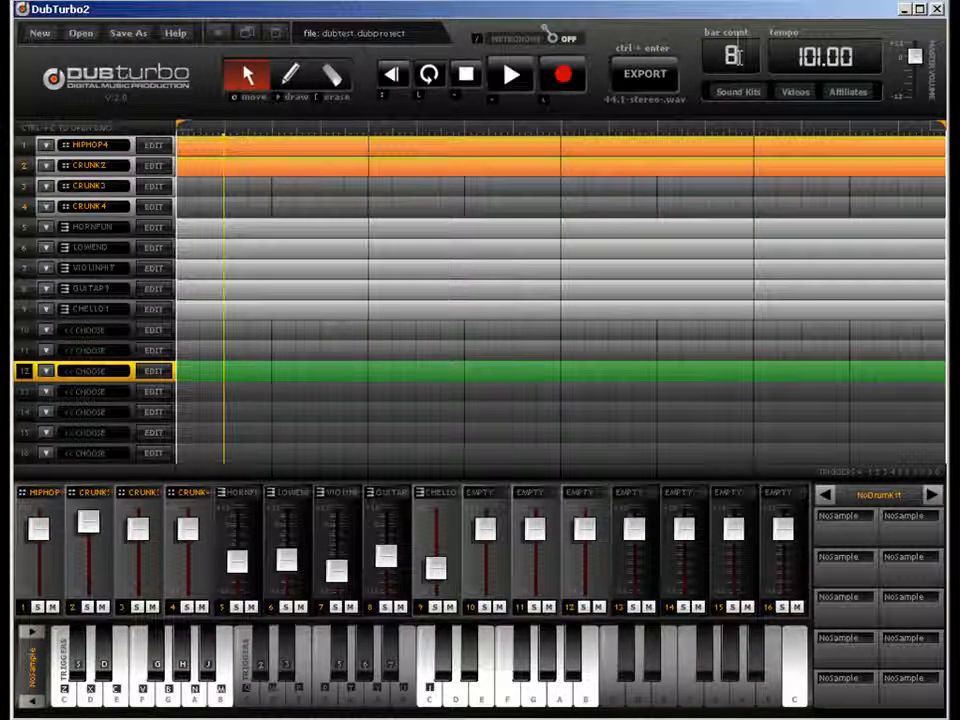
text(32)
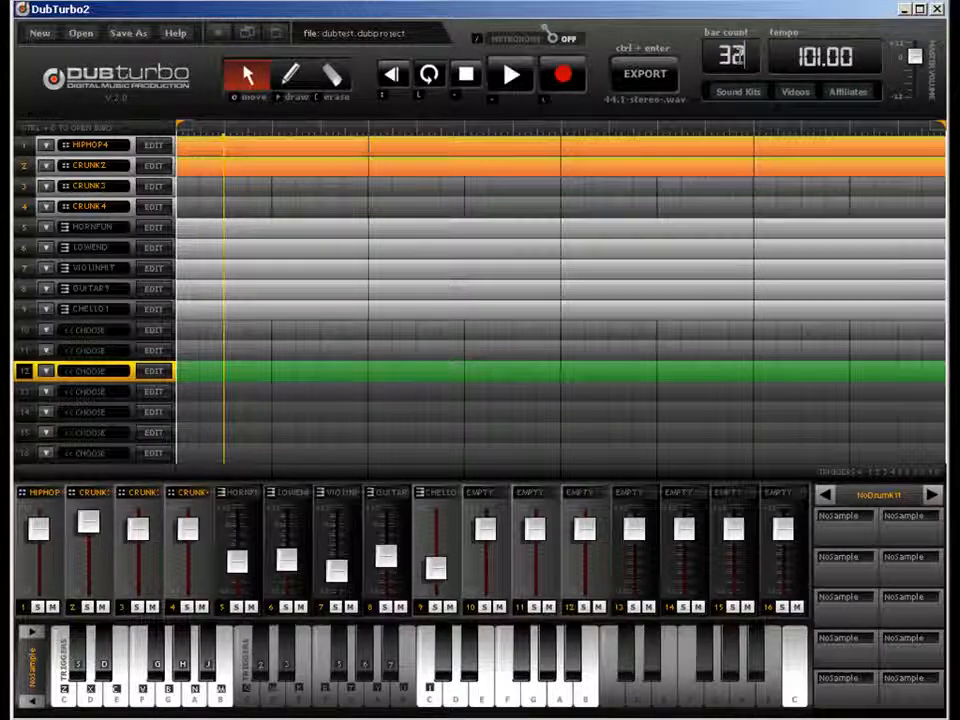
key(Return)
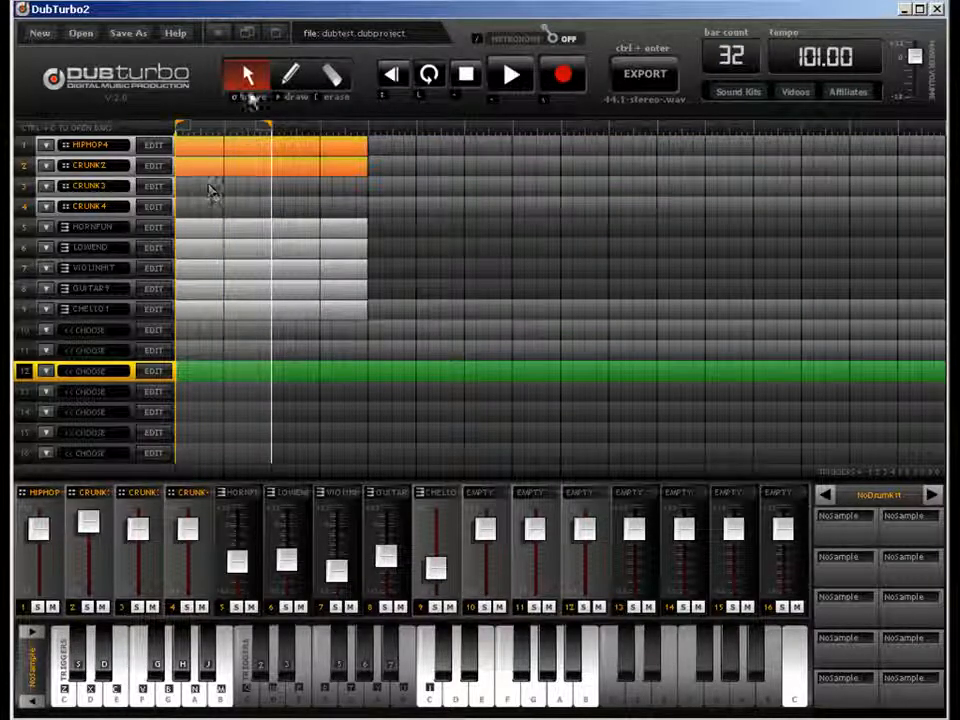
click(344, 149)
shift+click(345, 165)
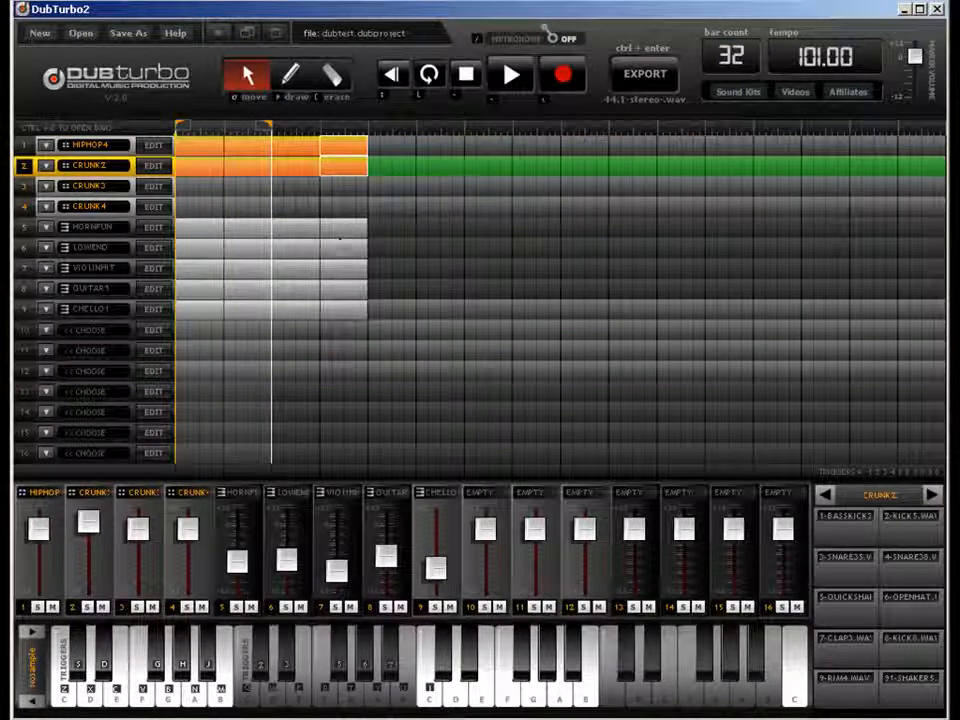
Set the project's bar count to 64.
drag(746, 57, 720, 57)
text(128)
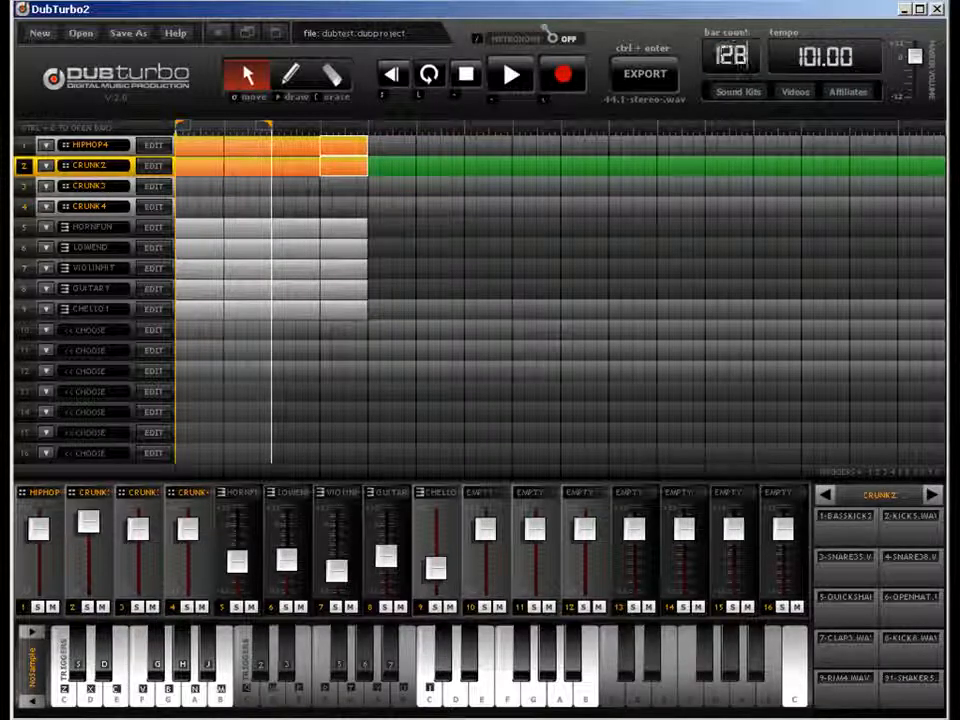
key(BackSpace)
key(BackSpace)
key(BackSpace)
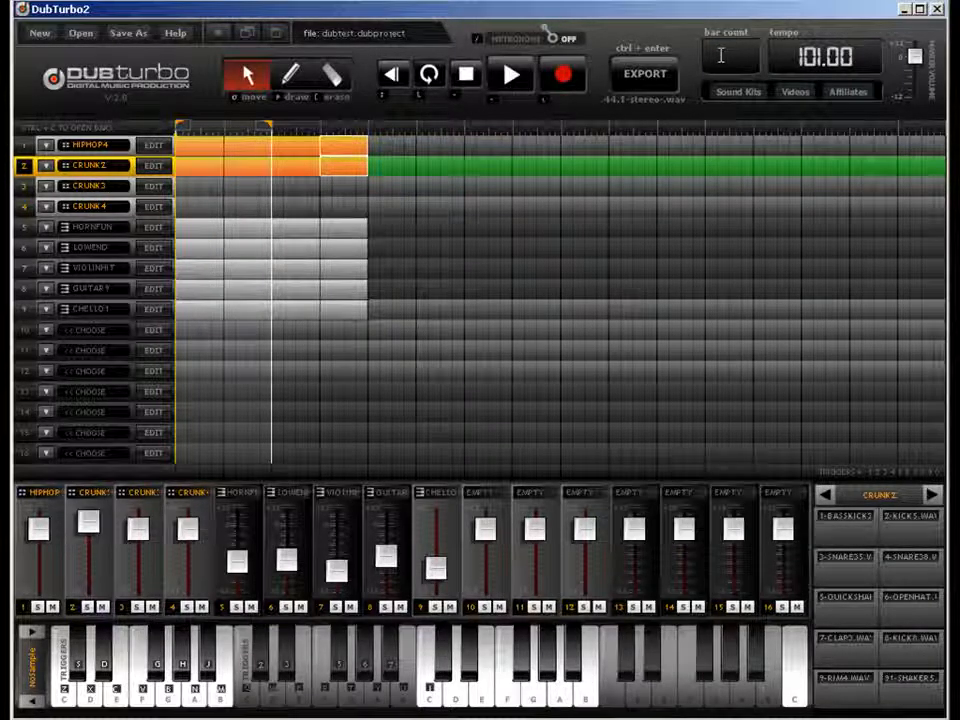
text(64)
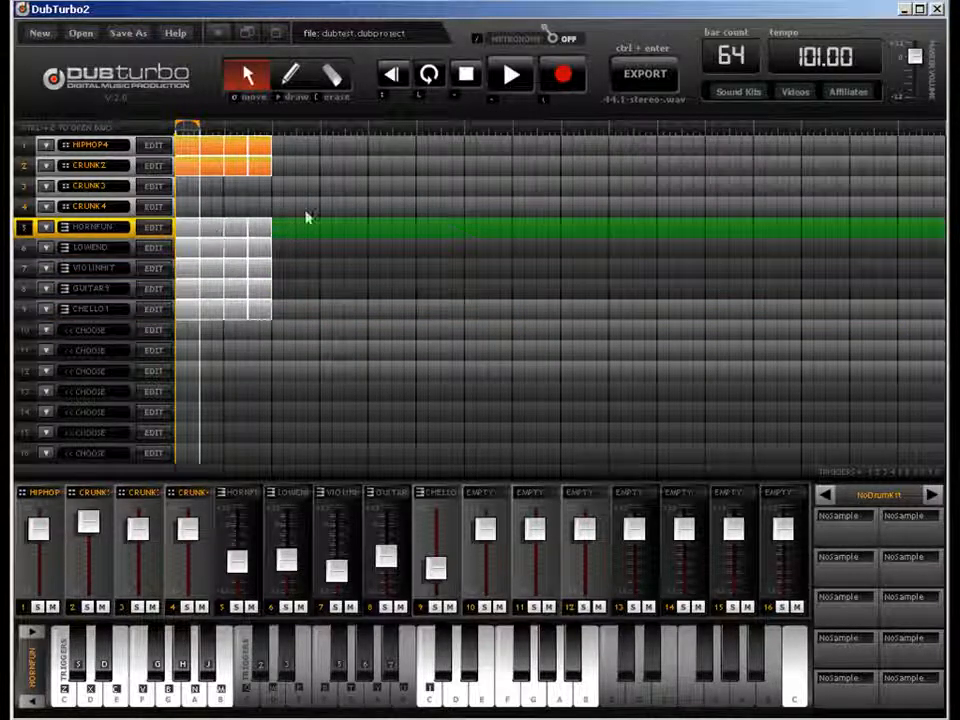
Copy the selected eight-bar section of all the used tracks twice in a row, filling bars 9 to 24.
drag(229, 150, 330, 163)
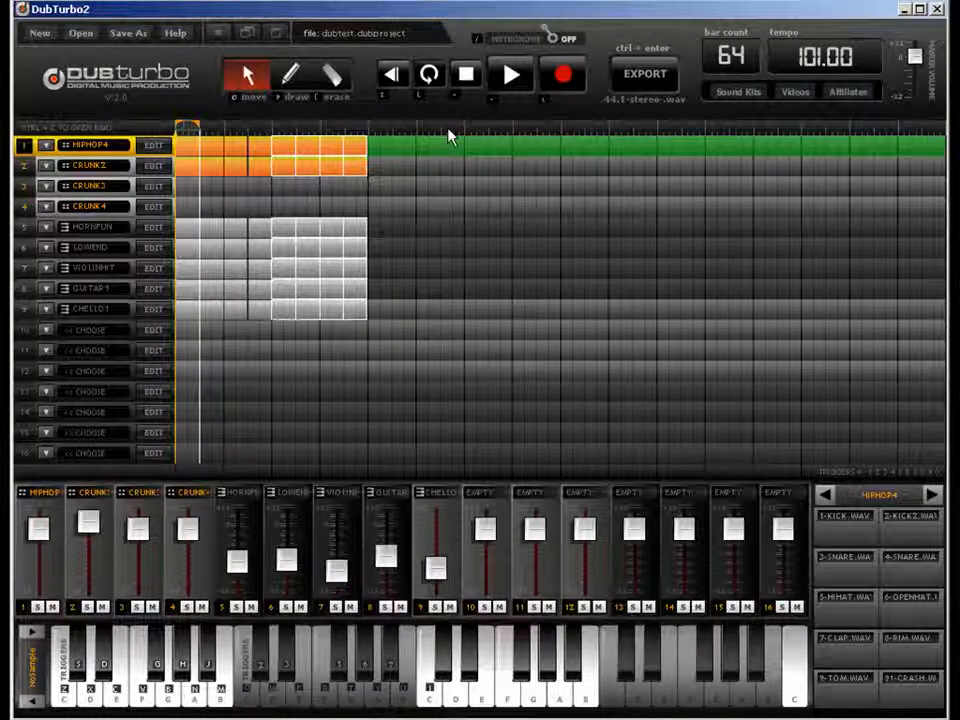
drag(284, 151, 391, 151)
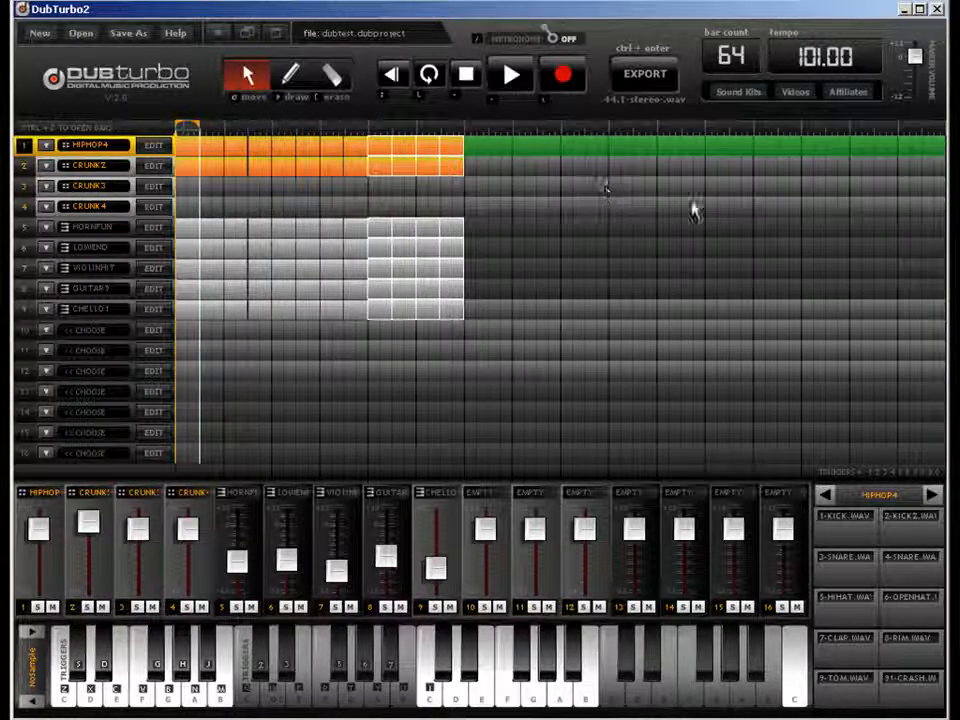
Erase the CRUNK2 and HORNFUN blocks in the third eight-bar section, bars 17 to 24.
click(332, 76)
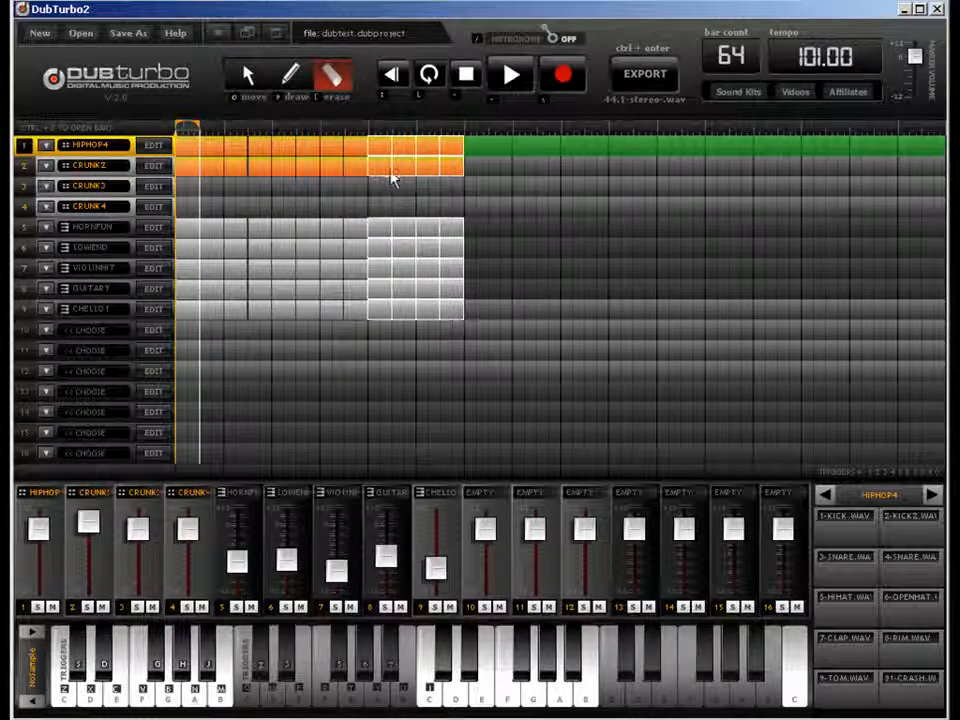
click(390, 175)
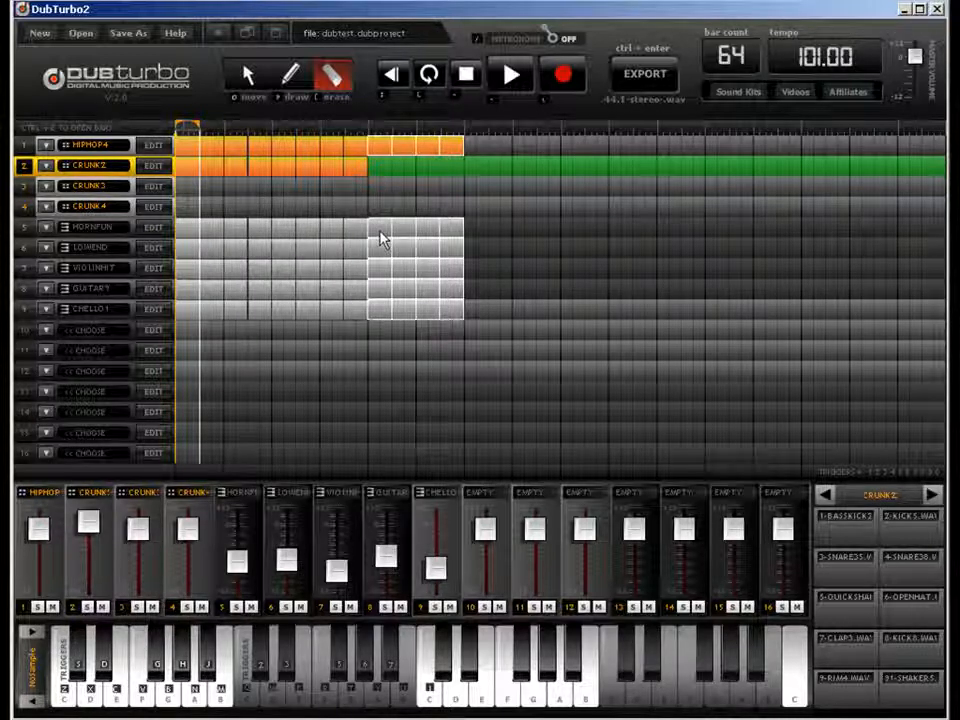
drag(380, 232, 463, 232)
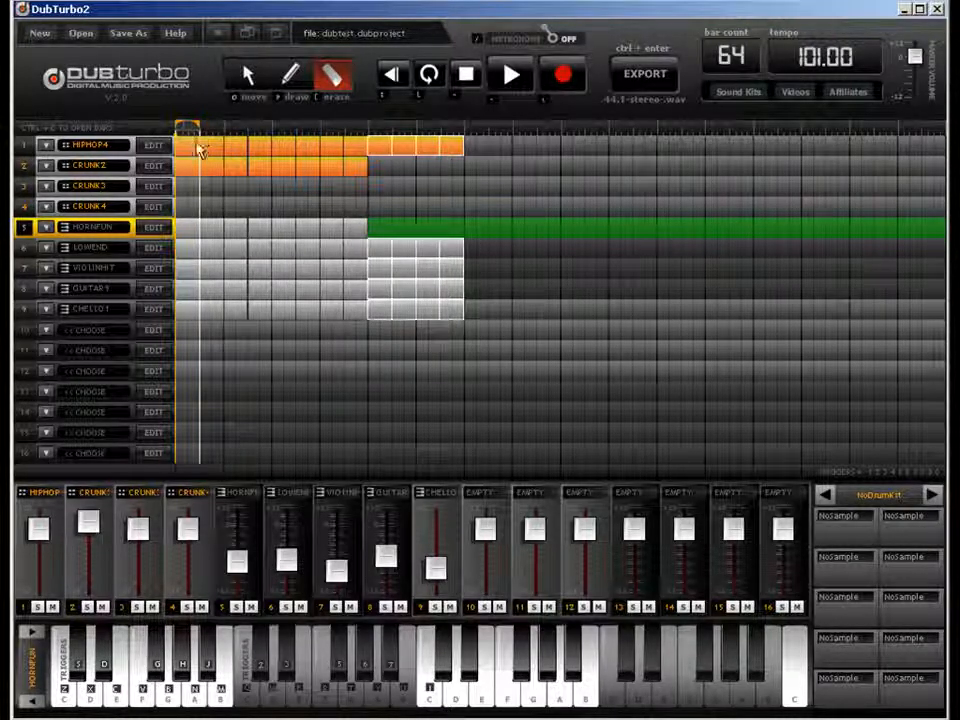
Extend the loop range to bar 64 and repeat the selected HIPHOP4, LOWEND, VIOLINHIT, GUITAR9 and CHELLO1 blocks through to the end.
click(244, 73)
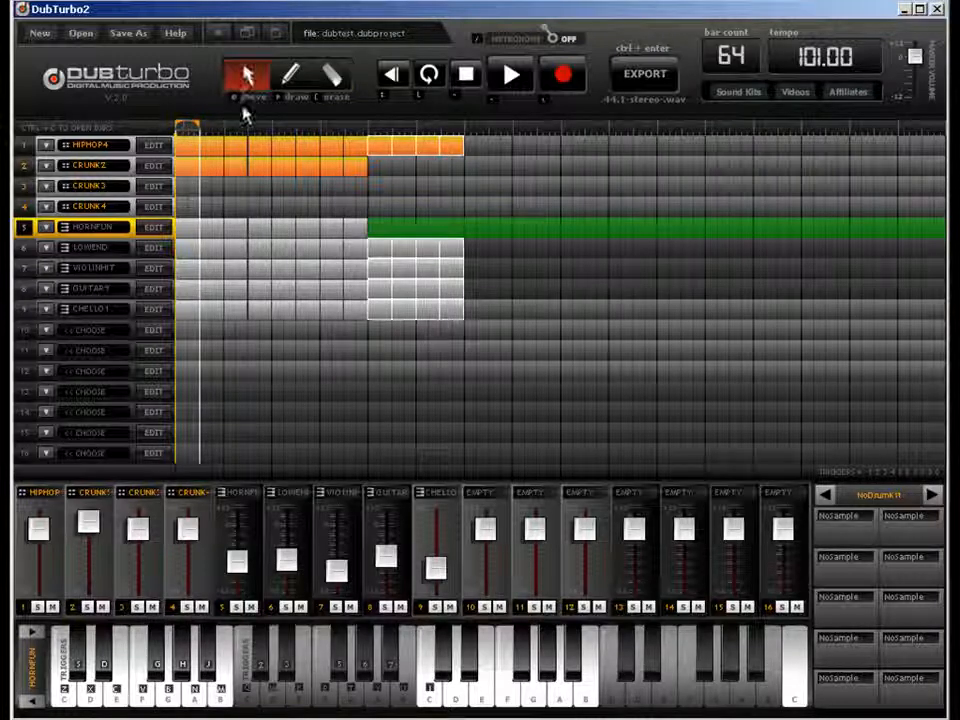
drag(199, 129, 943, 130)
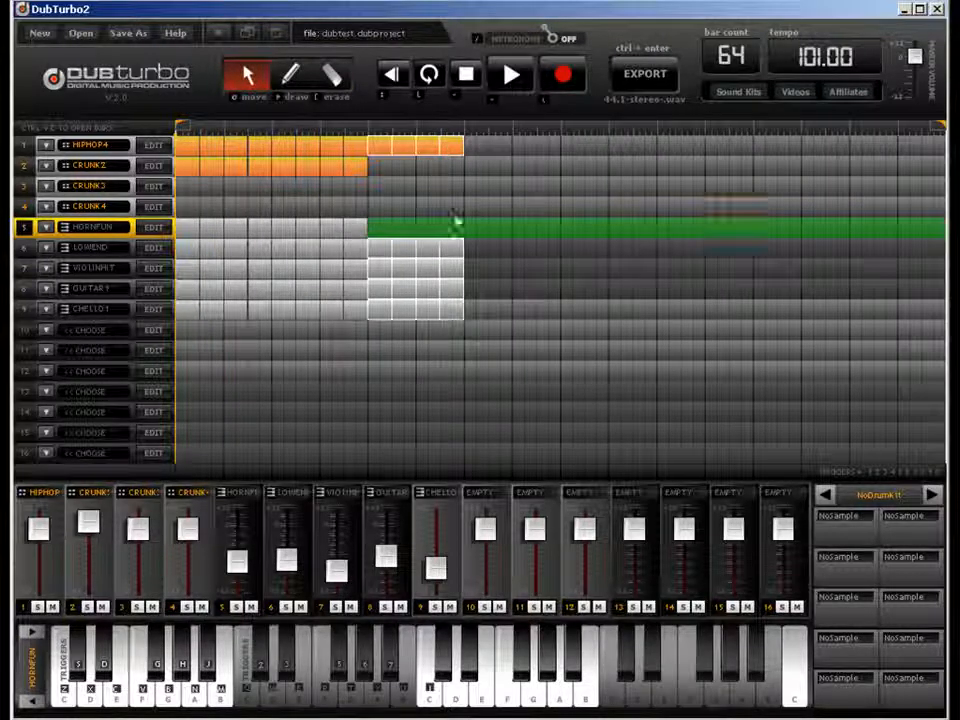
drag(427, 152, 887, 146)
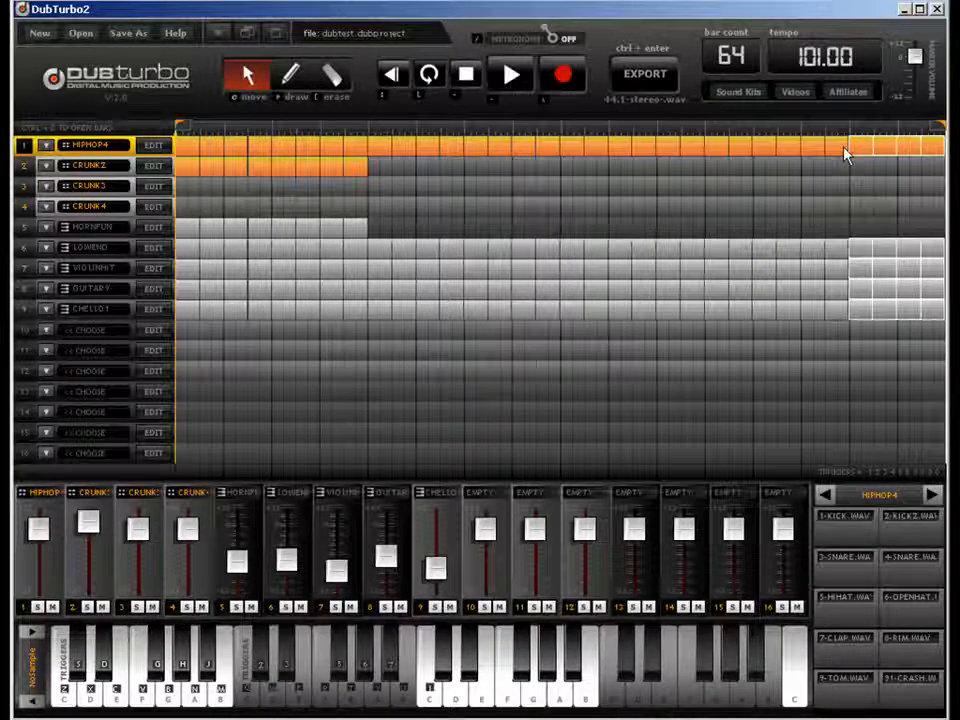
click(474, 250)
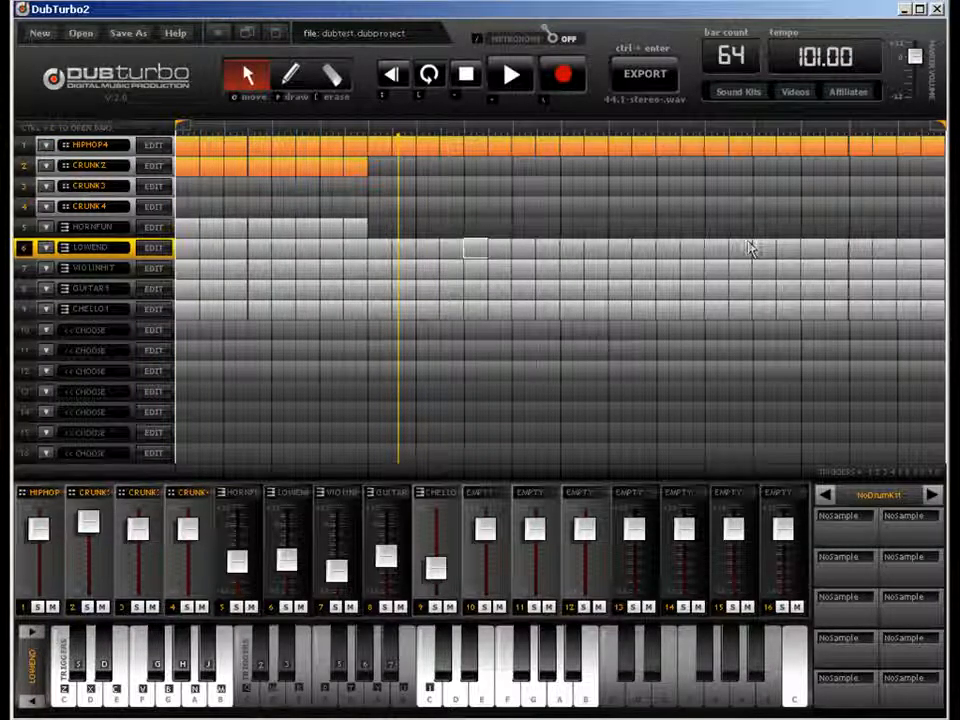
Erase the LOWEND block at bars 19 to 20 and the CHELLO1 blocks across bars 25 to 32.
click(334, 80)
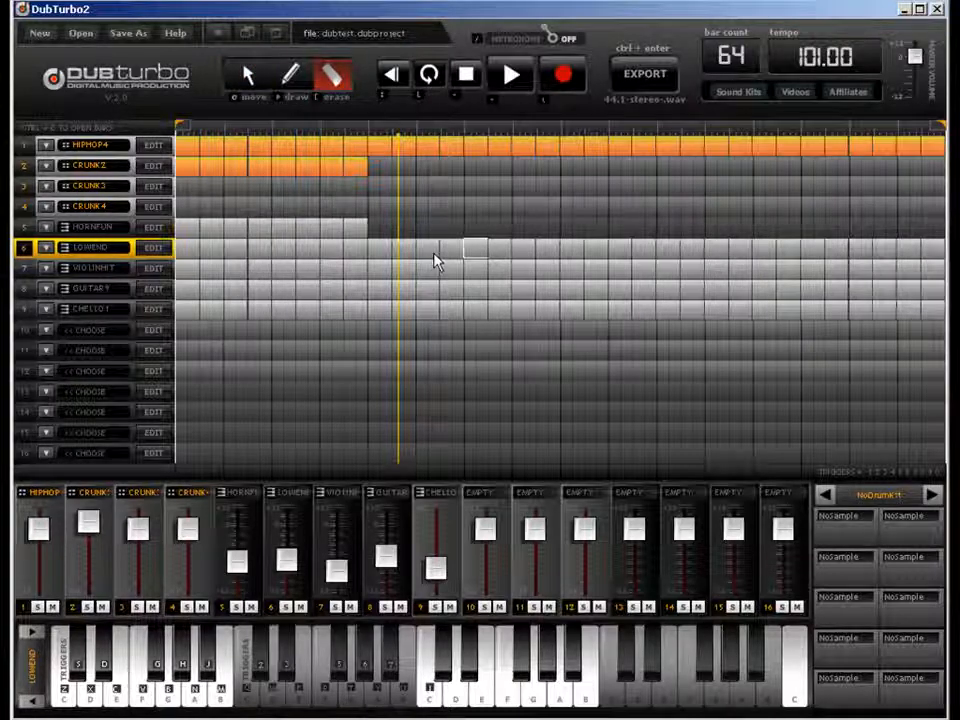
click(400, 249)
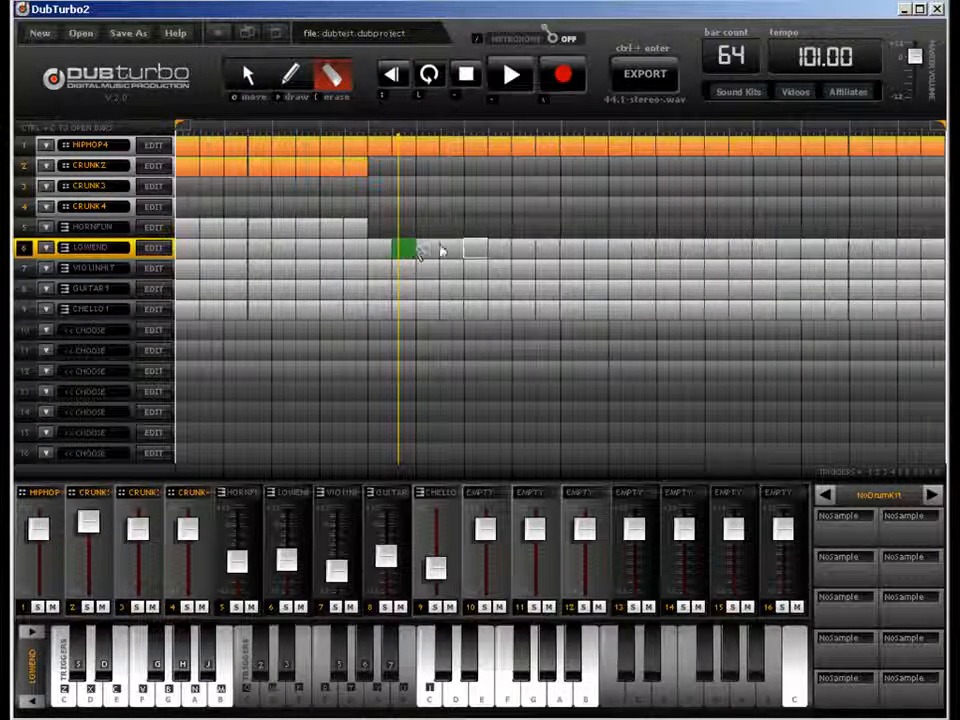
click(500, 310)
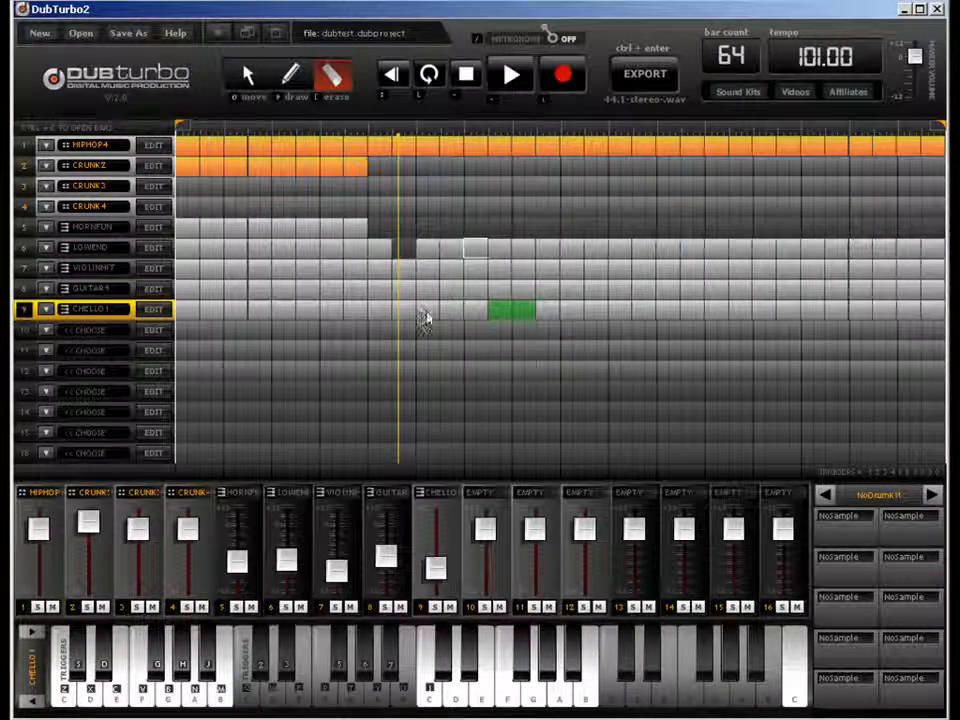
click(474, 310)
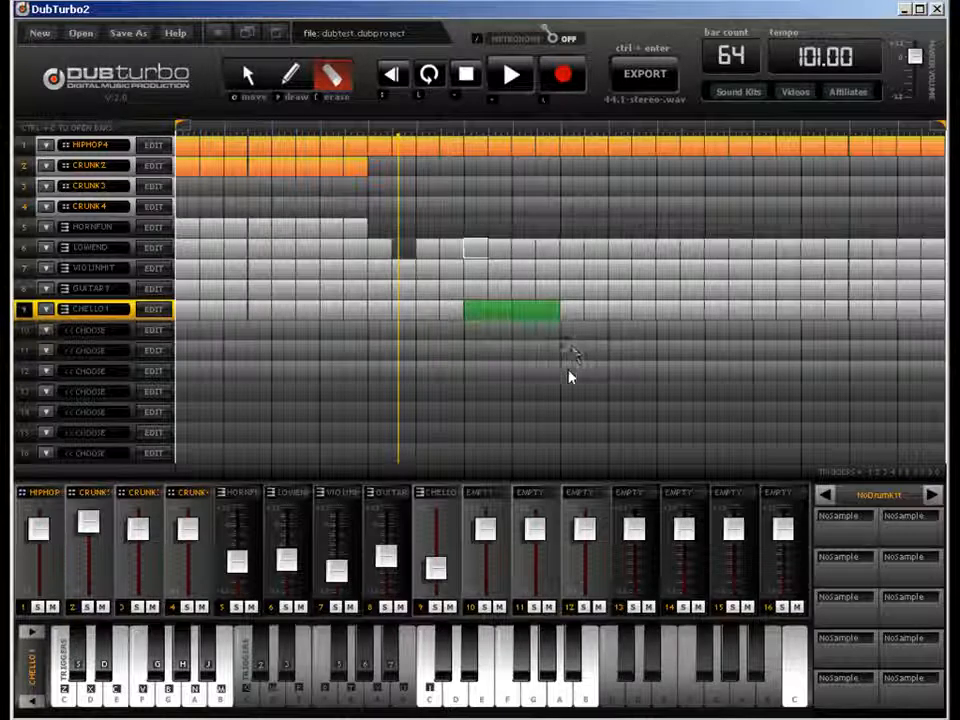
Erase the GUITAR9 blocks in bars 33 to 40 and 57 to 64, VIOLINHIT in bars 41 to 48, and LOWEND in bars 49 to 56.
click(590, 292)
mouse_move(593, 288)
mouse_down()
mouse_move(654, 296)
mouse_move(702, 274)
mouse_move(750, 278)
mouse_move(765, 251)
mouse_move(848, 255)
mouse_move(885, 294)
mouse_move(940, 296)
mouse_up()
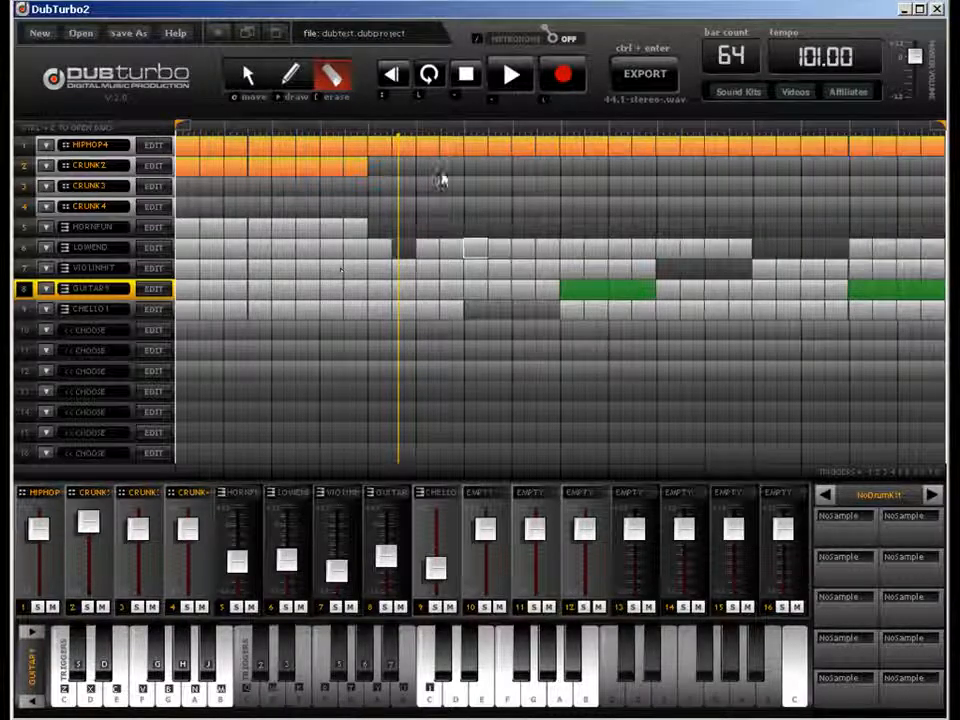
click(470, 186)
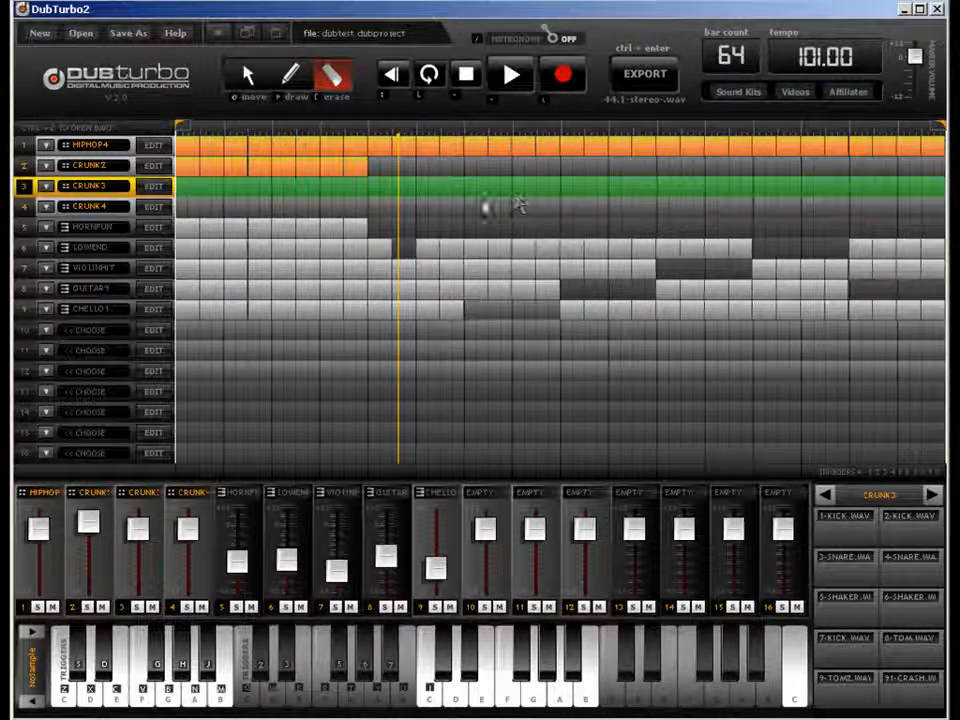
Set the loop range to bars 25 to 36, shift it to bars 41 to 48, and extend it back over all 64 bars.
mouse_move(184, 133)
mouse_down()
mouse_move(476, 129)
mouse_move(446, 130)
mouse_up()
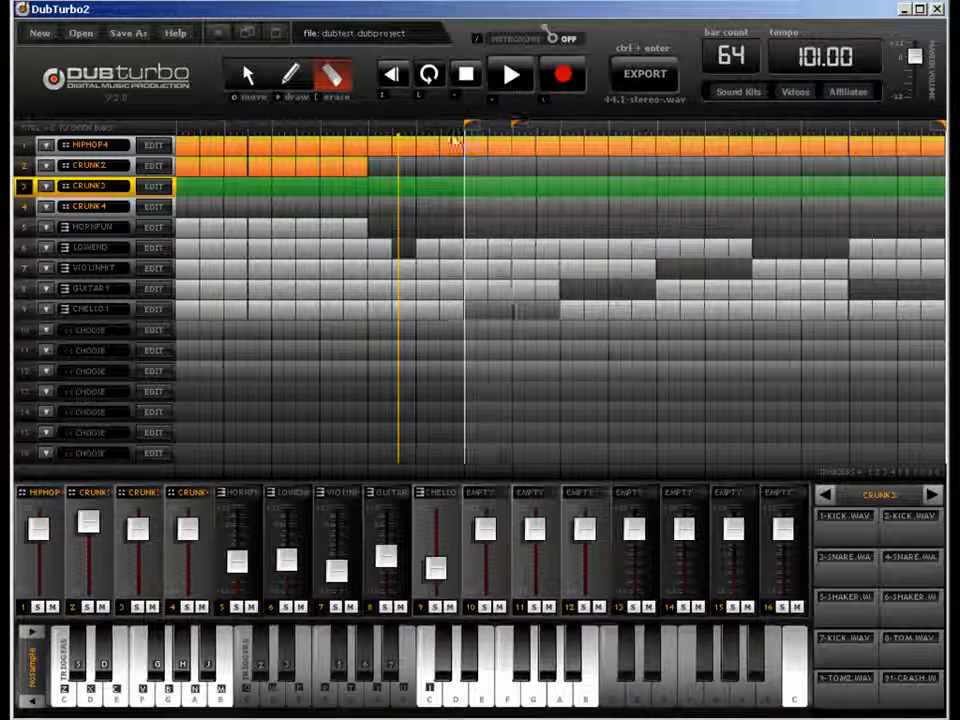
drag(742, 125, 606, 131)
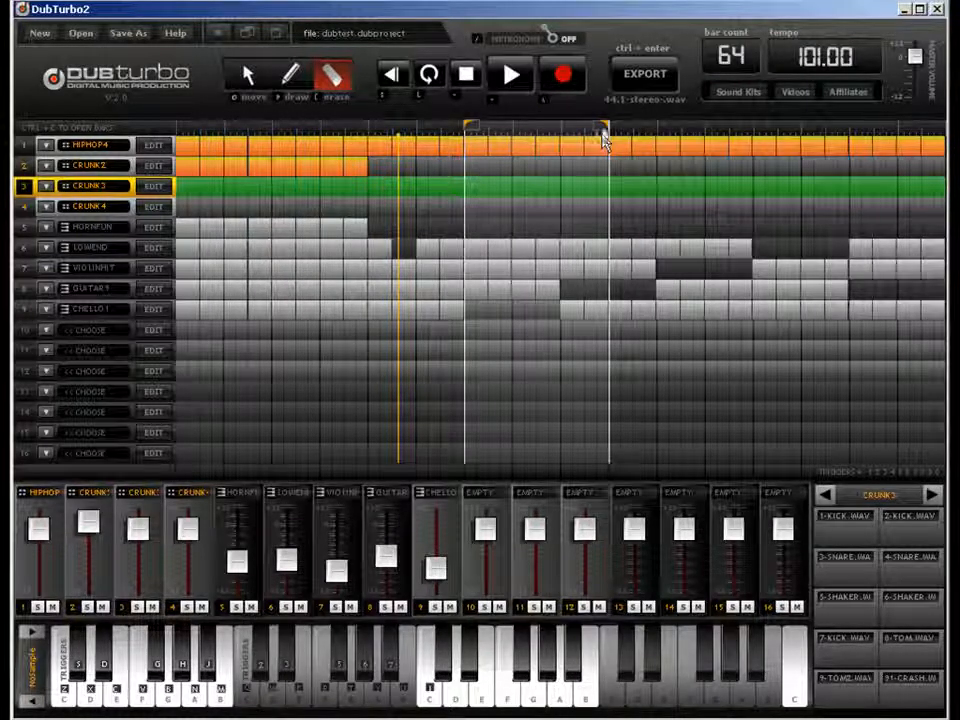
drag(604, 133, 748, 128)
mouse_move(467, 127)
mouse_down()
mouse_move(478, 135)
mouse_move(648, 132)
mouse_up()
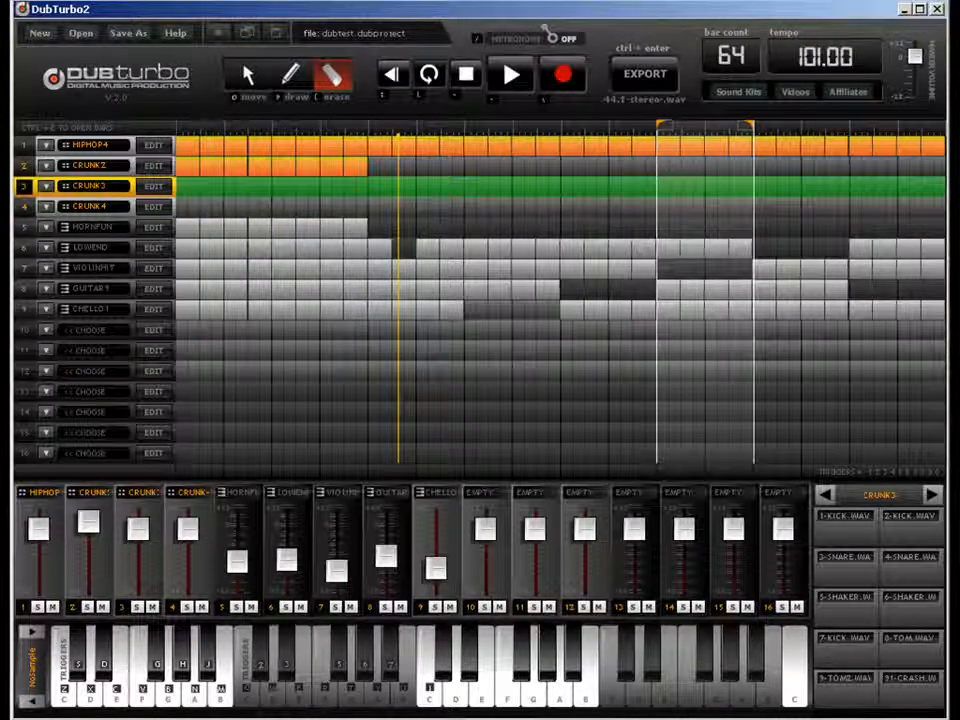
drag(659, 128, 133, 135)
drag(752, 133, 911, 133)
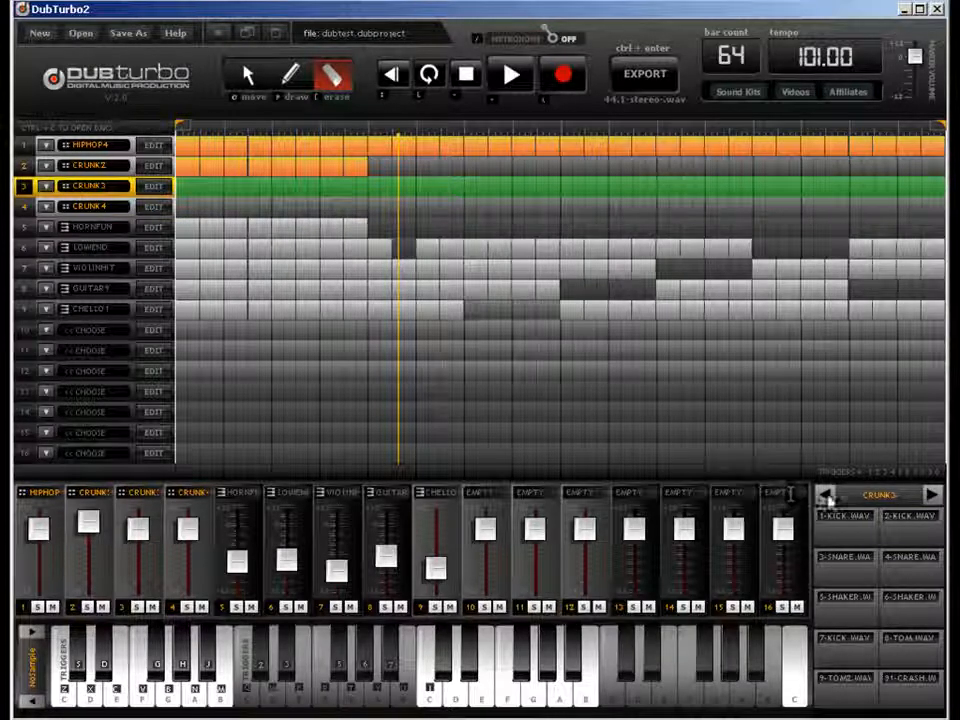
Erase the first CRUNK2 block and put it back in place.
click(189, 170)
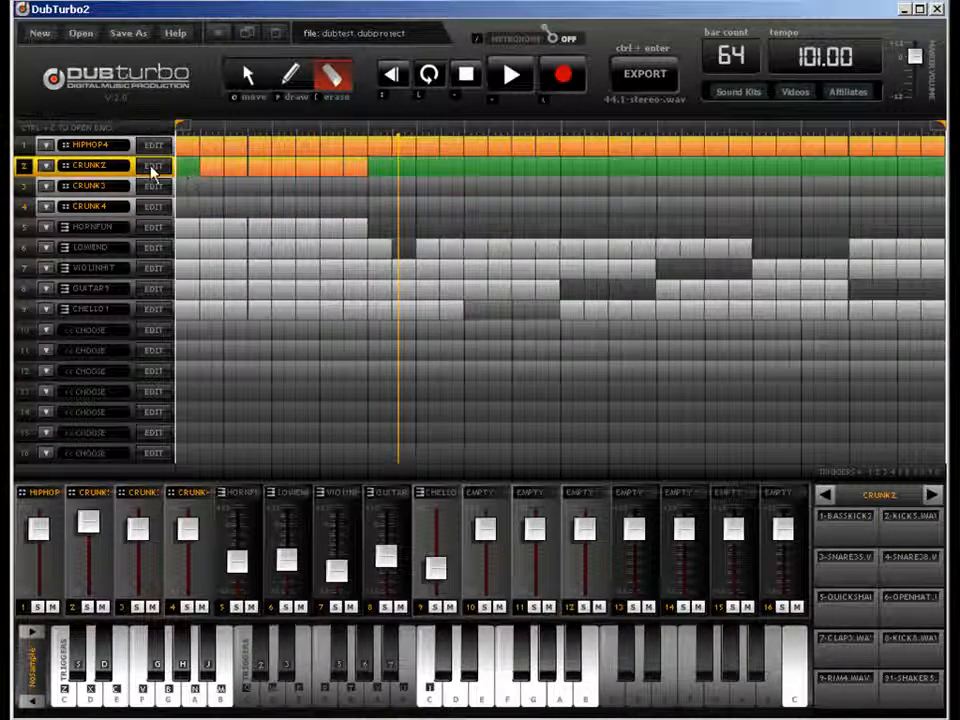
click(247, 80)
click(188, 150)
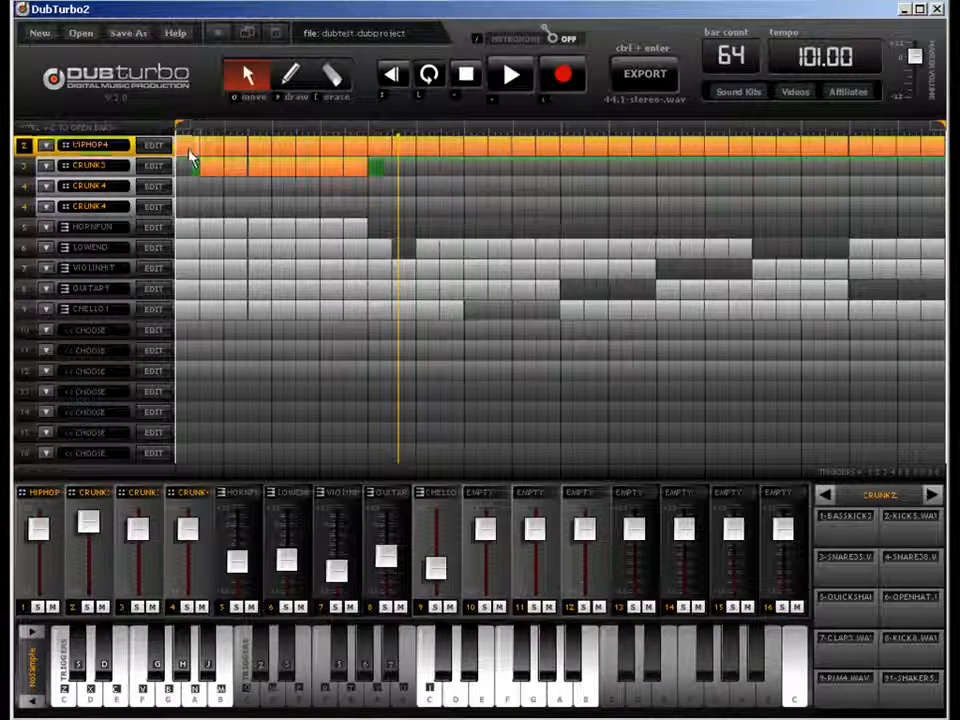
click(188, 168)
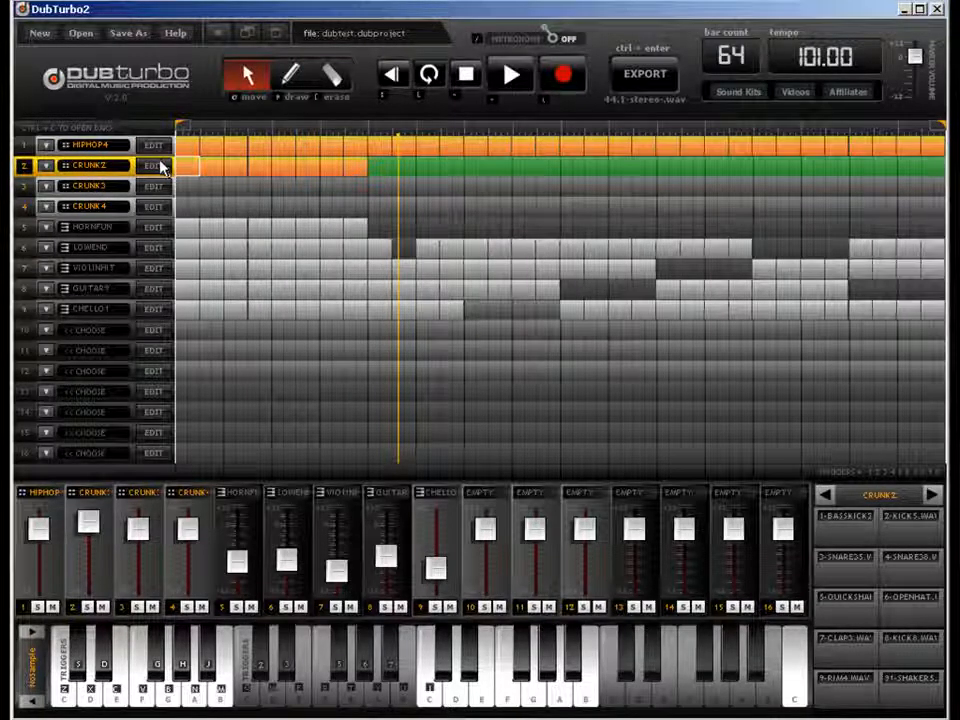
Inspect the CRUNK2 pattern in the drum editor, return to the arrangement, and browse one drum kit forward and back.
click(152, 165)
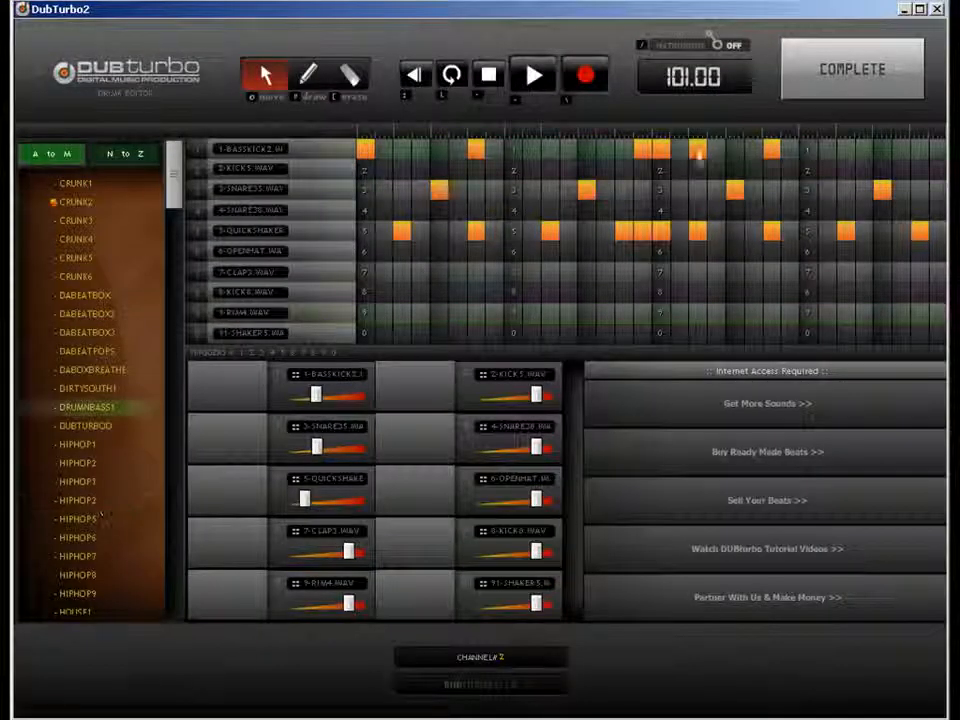
click(852, 69)
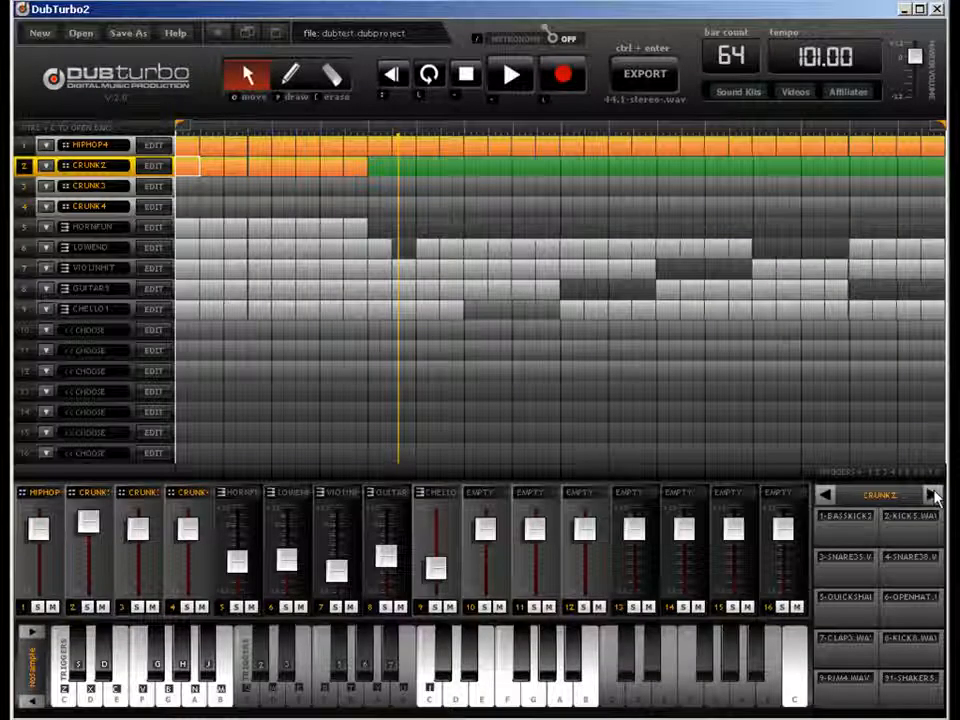
click(932, 495)
click(827, 496)
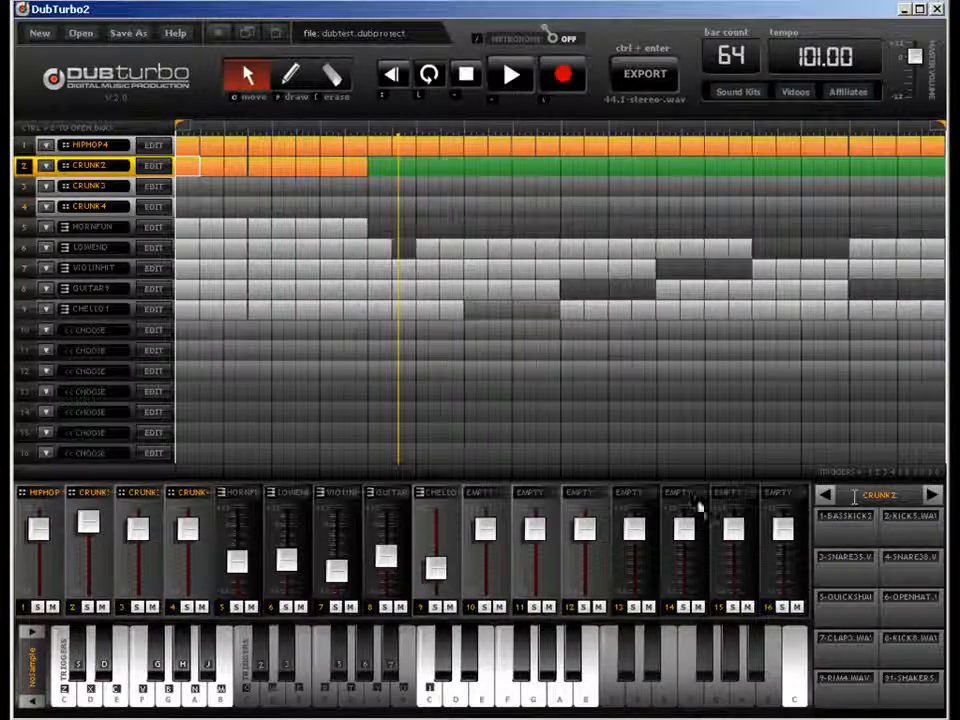
Select the VIOLINHIT, CRUNK3 and HIPHOP4 tracks in turn to compare their assigned drum samples.
click(163, 266)
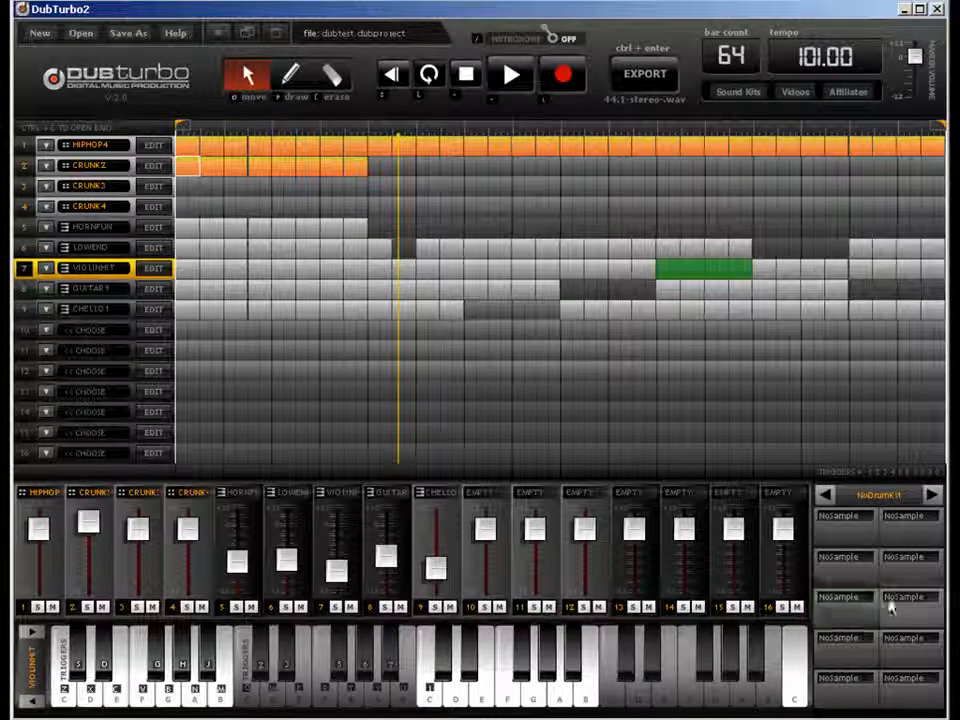
click(105, 186)
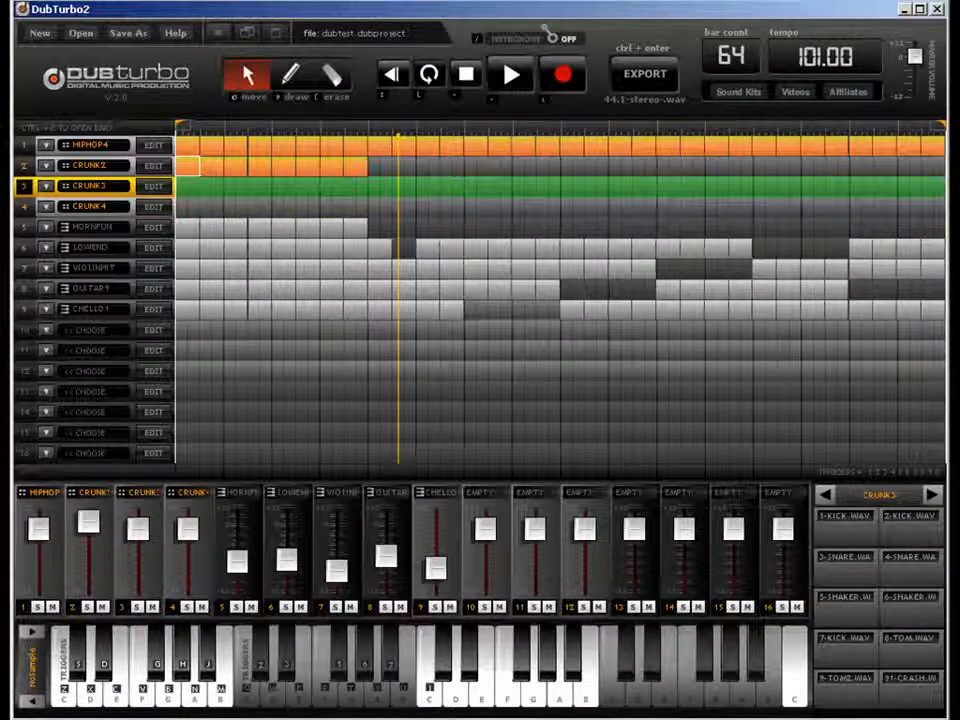
click(88, 145)
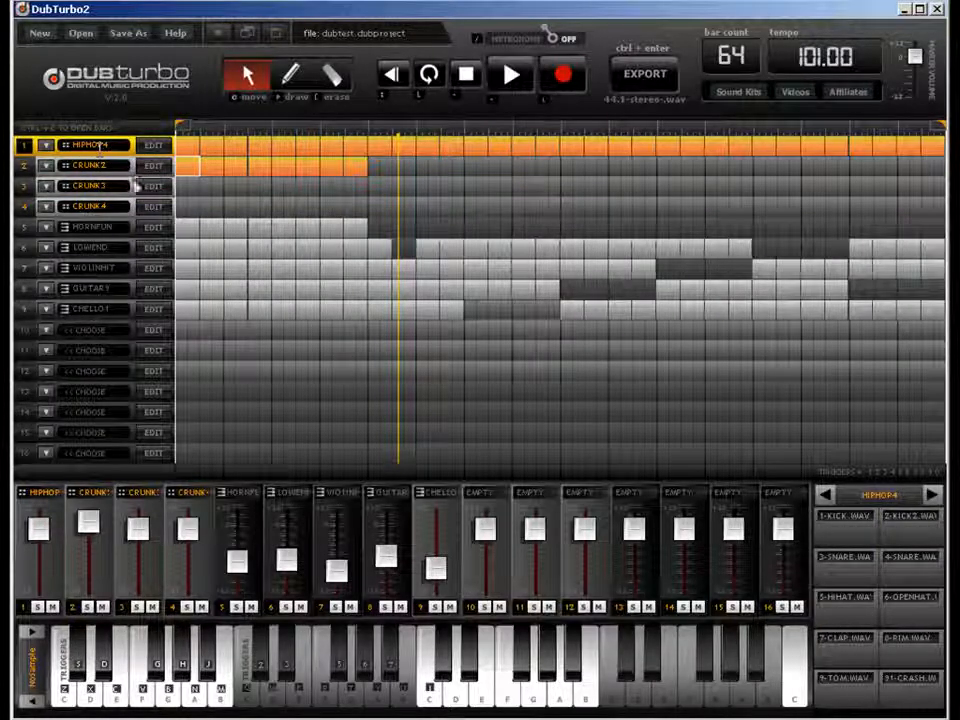